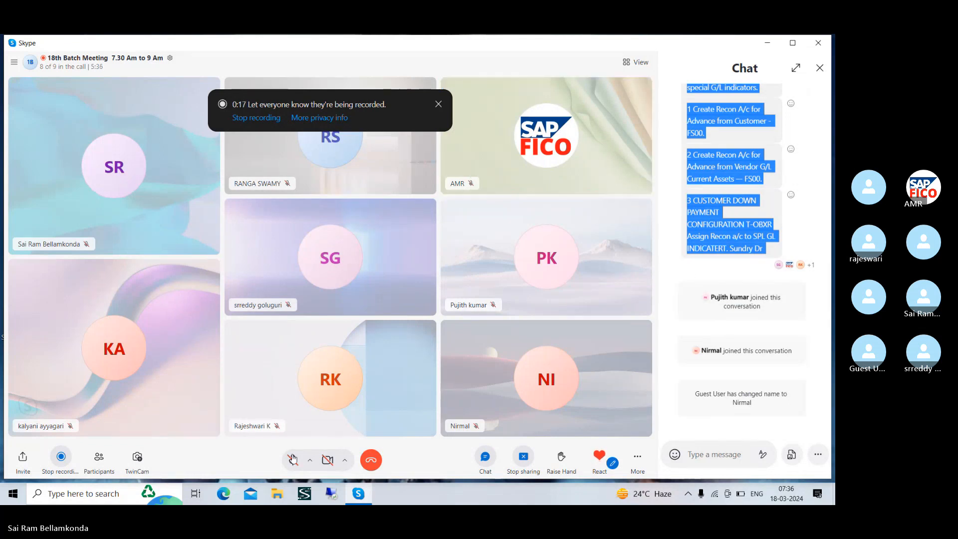
Open Word and create a blank document
click(55, 494)
text(word)
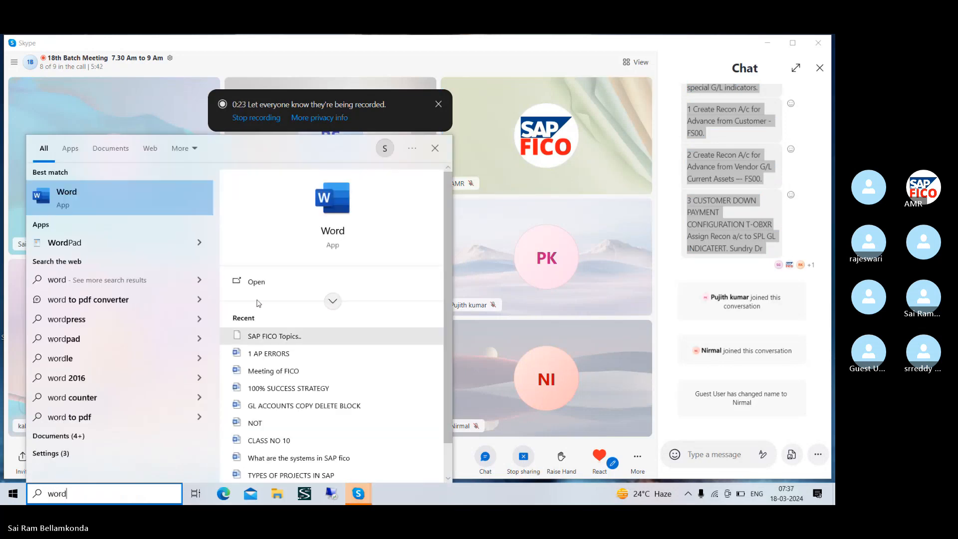
click(280, 274)
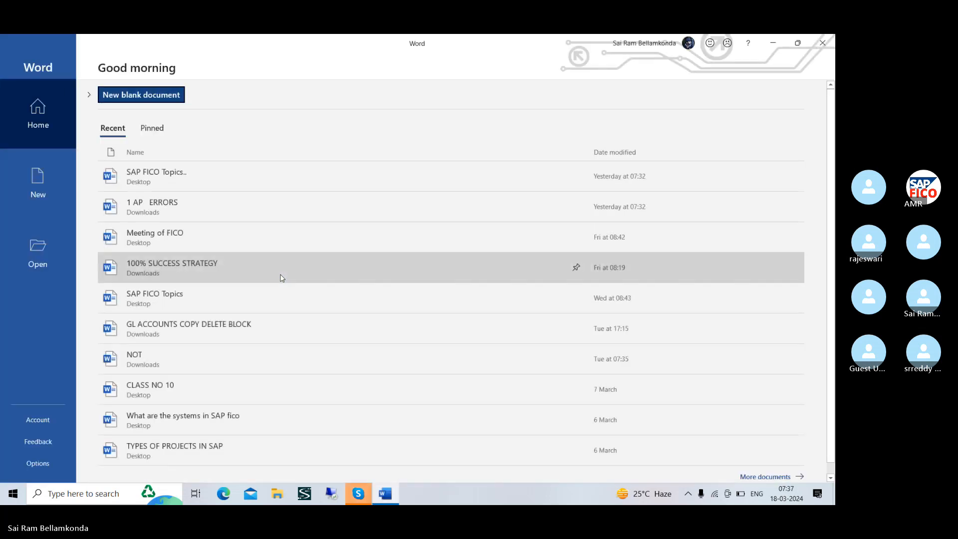
click(38, 194)
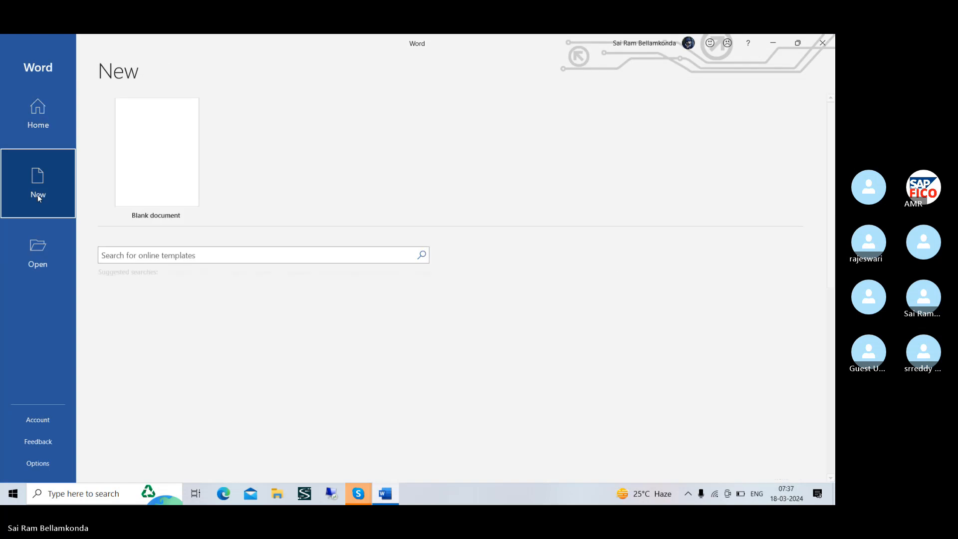
click(138, 169)
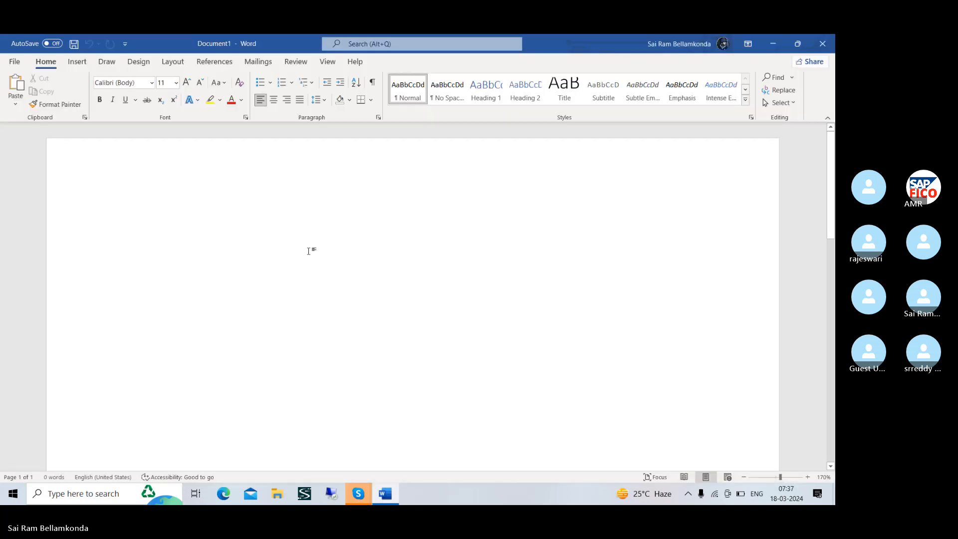
Paste the copied Vendor and Customer Down Payment notes into the blank document and look through them from start to end
key(ctrl+v)
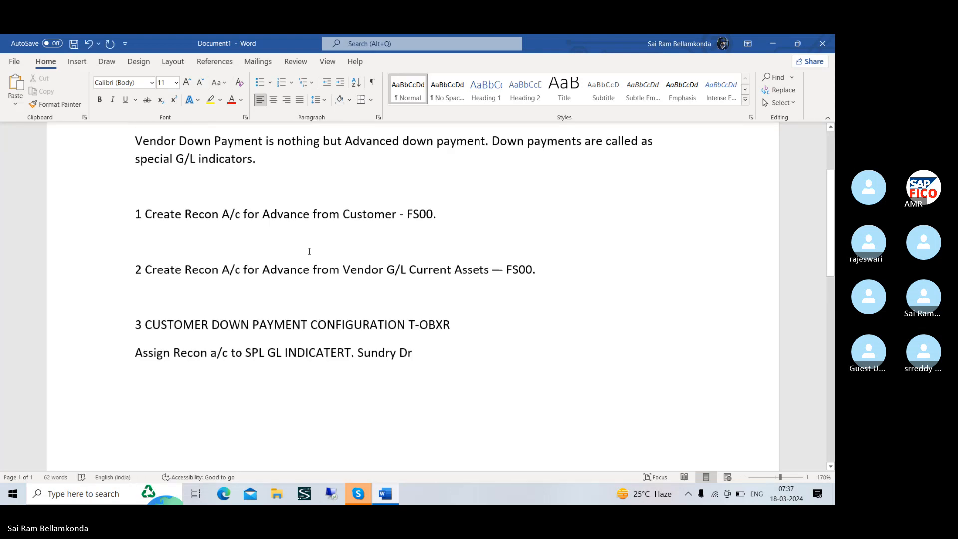
scroll(309, 251, up, 2)
scroll(310, 251, down, 5)
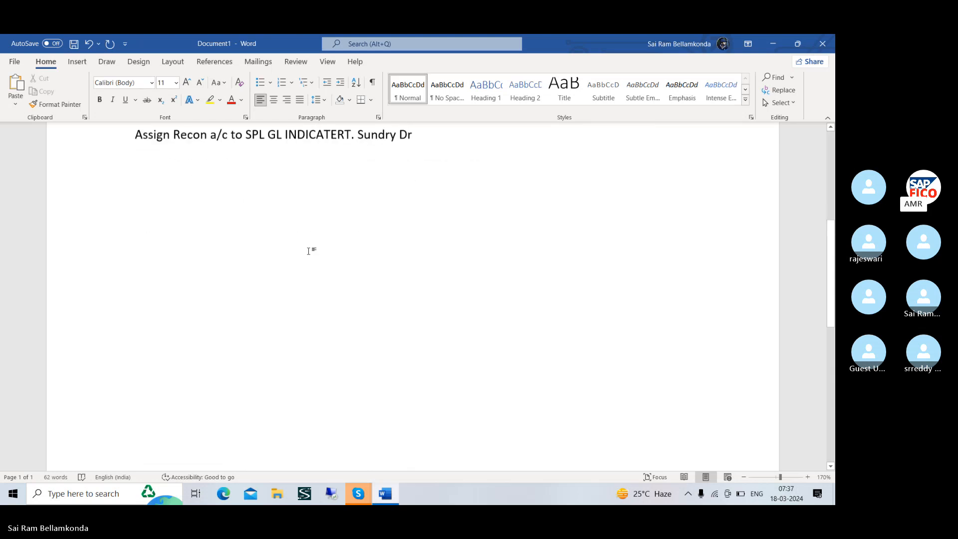
scroll(309, 250, down, 3)
scroll(309, 251, up, 8)
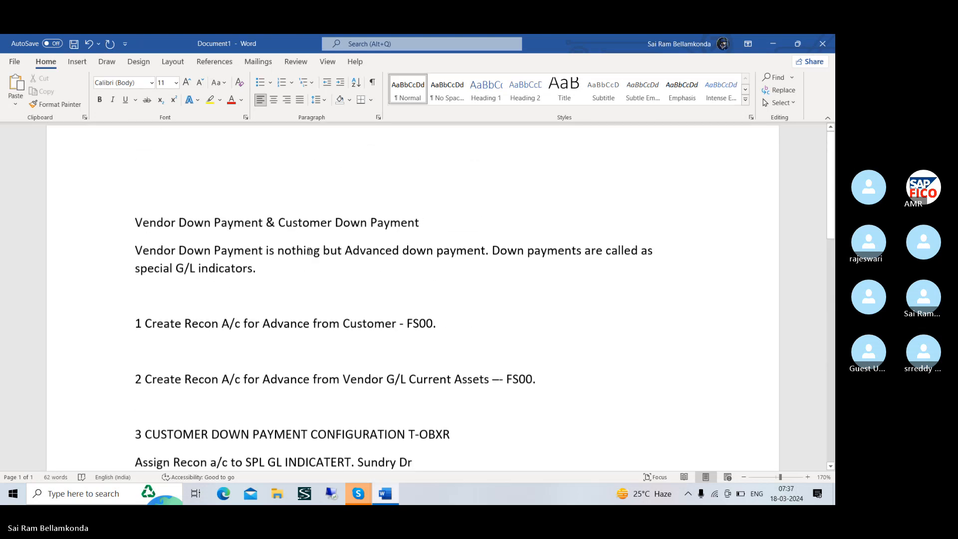
scroll(309, 251, up, 1)
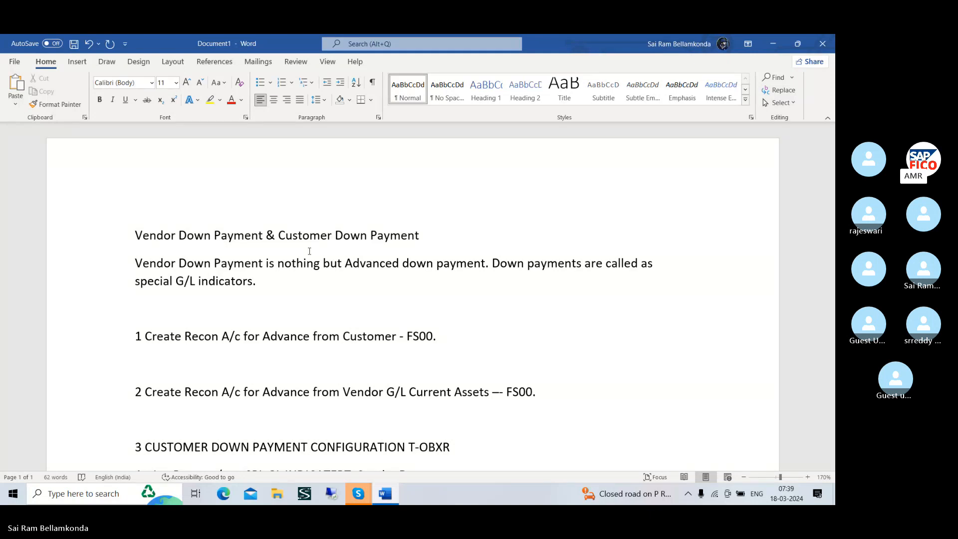
Launch SAP Logon from the desktop and open the logon screen of the FICO system
key(super+d)
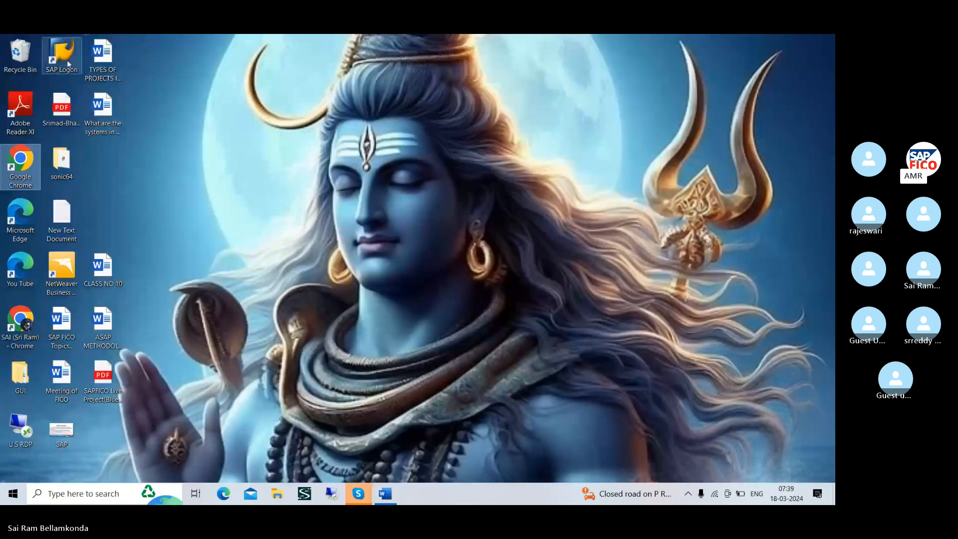
click(52, 59)
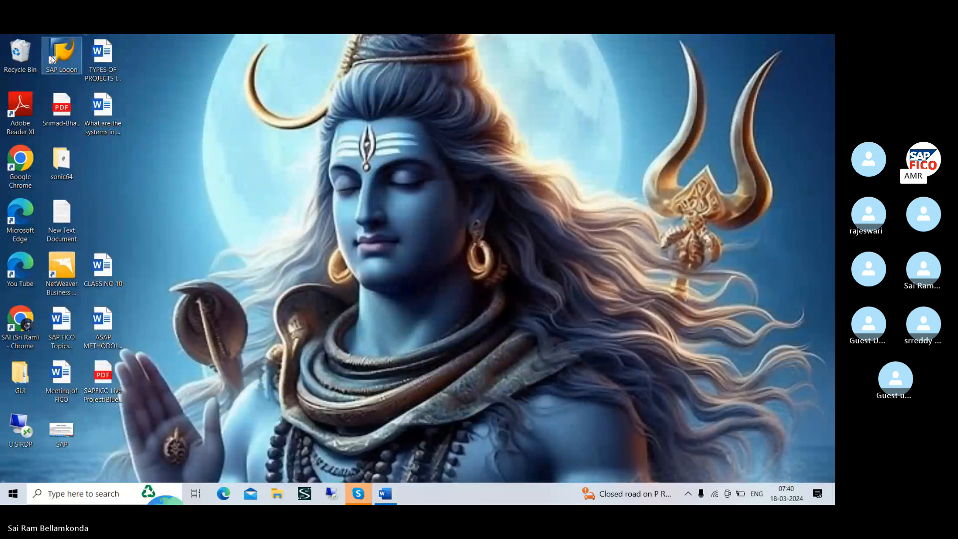
double_click(51, 56)
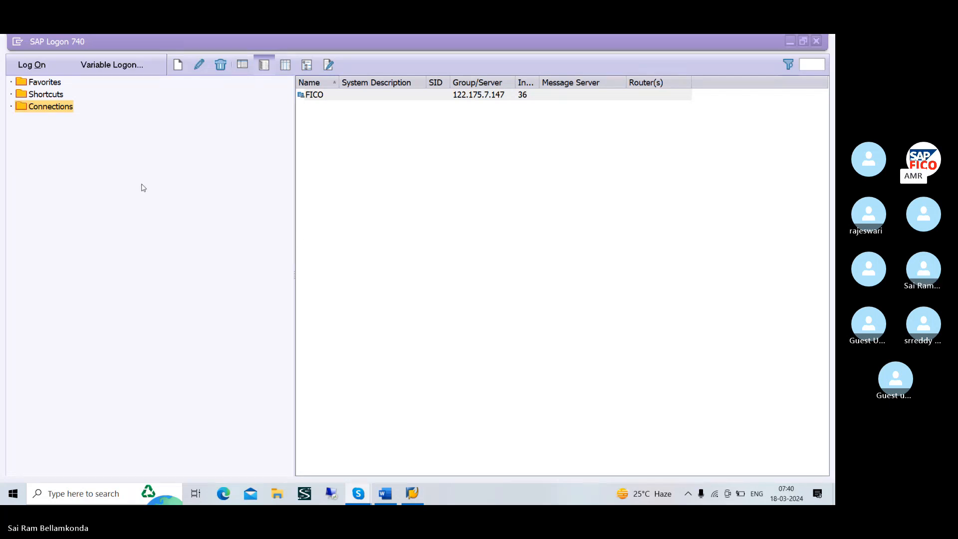
click(33, 64)
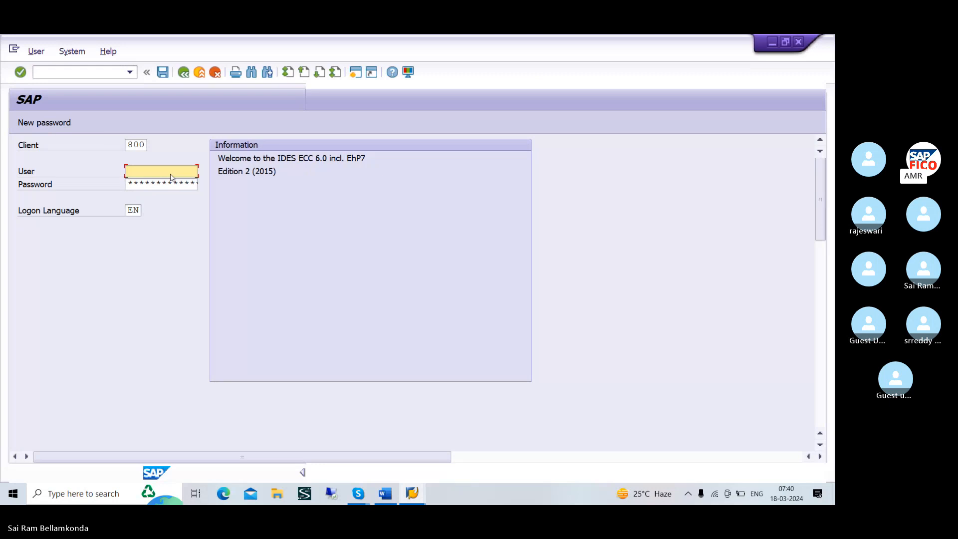
Fill in the SAP user name and the account password for client 800 and log on
text(3)
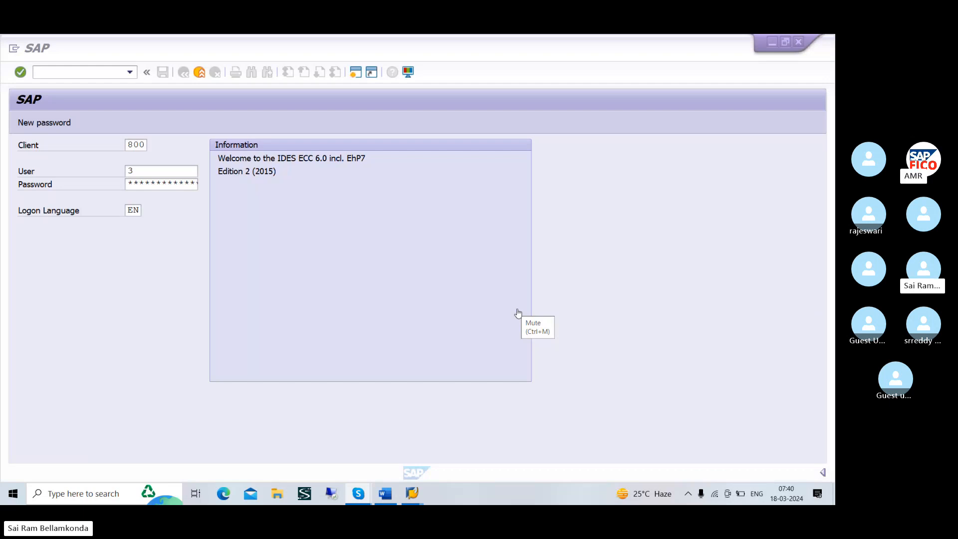
click(133, 168)
click(141, 170)
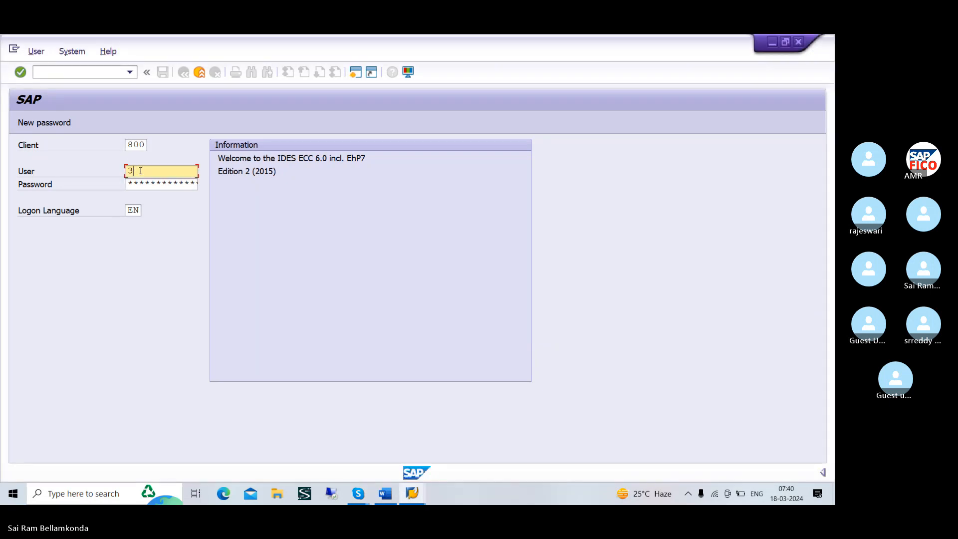
key(BackSpace)
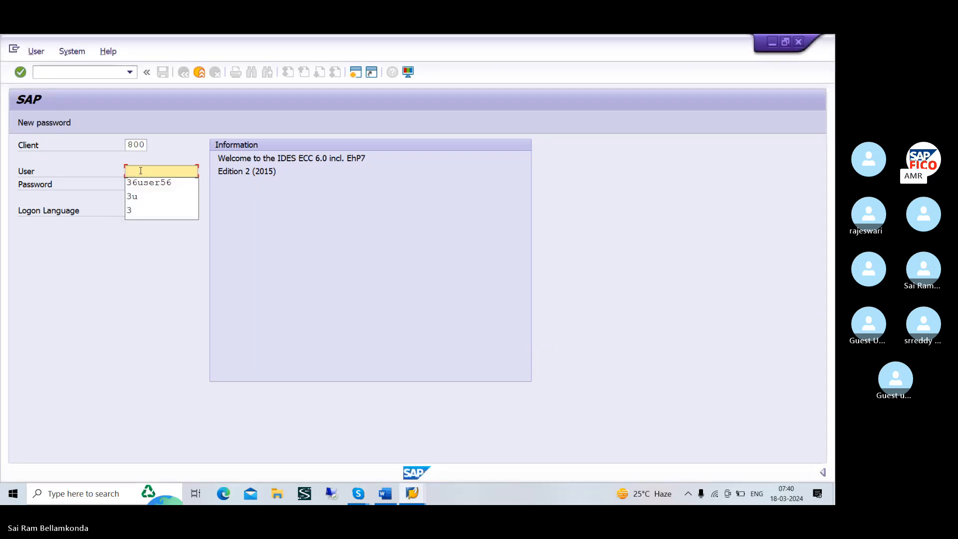
click(142, 182)
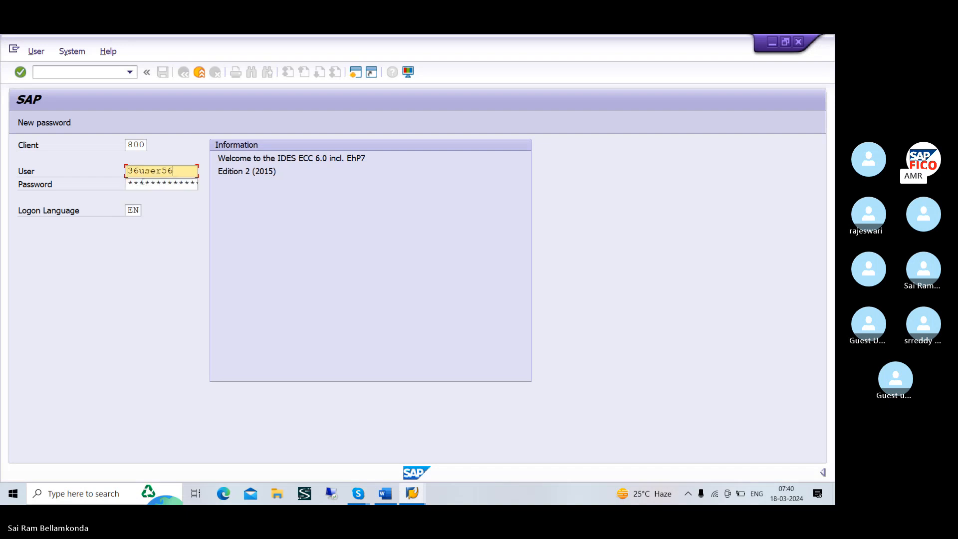
click(143, 187)
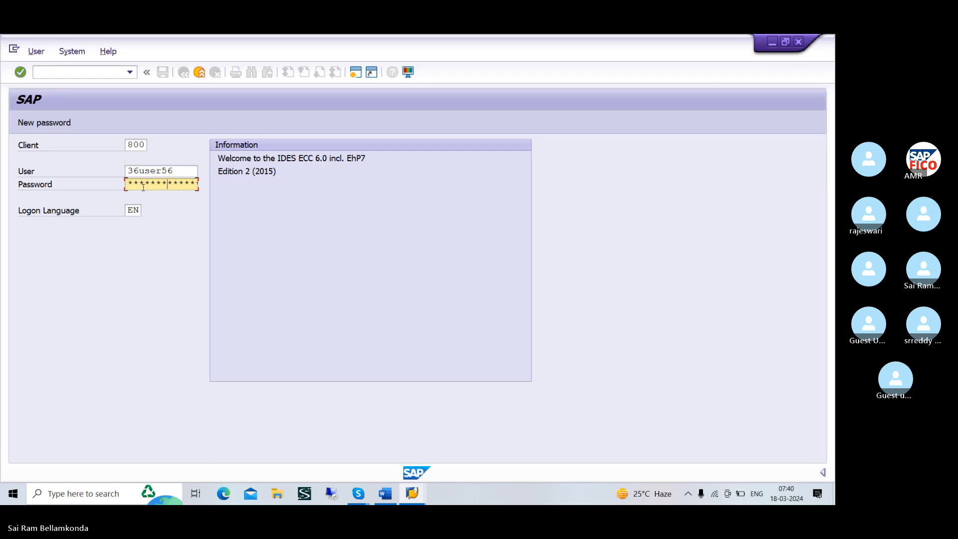
key(Return)
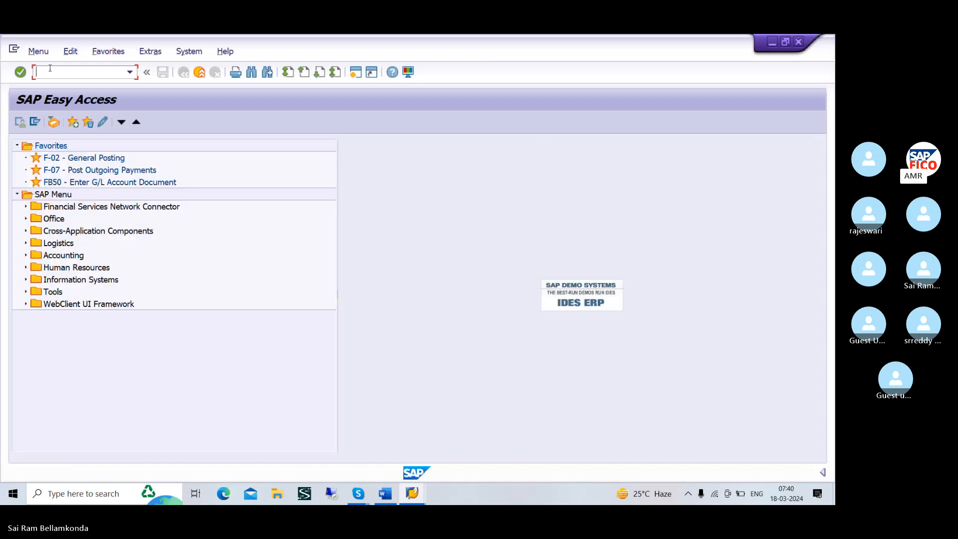
Start transaction FS00 and expand the CURRENT LIABILITIES & PROV GRO folder of company code SRKM
text(/NF)
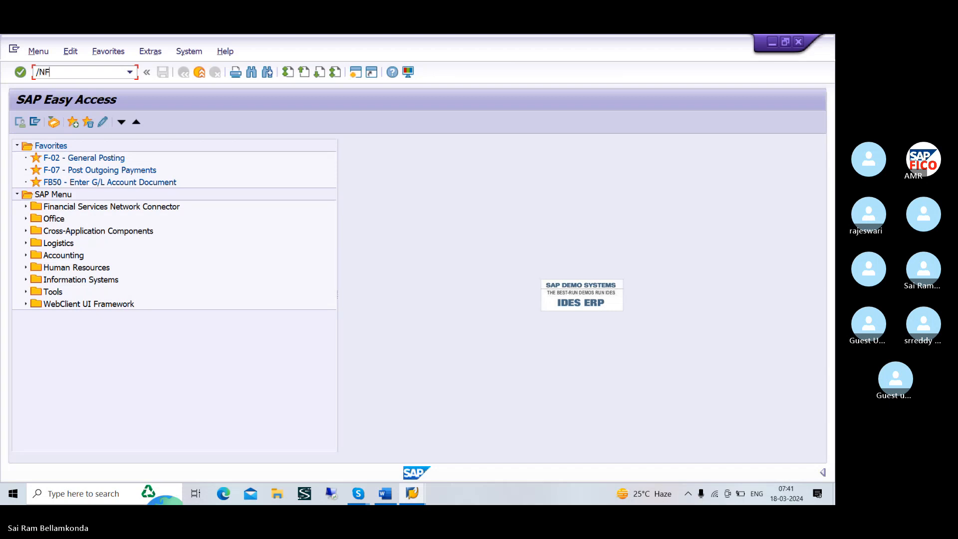
text(S00)
key(Return)
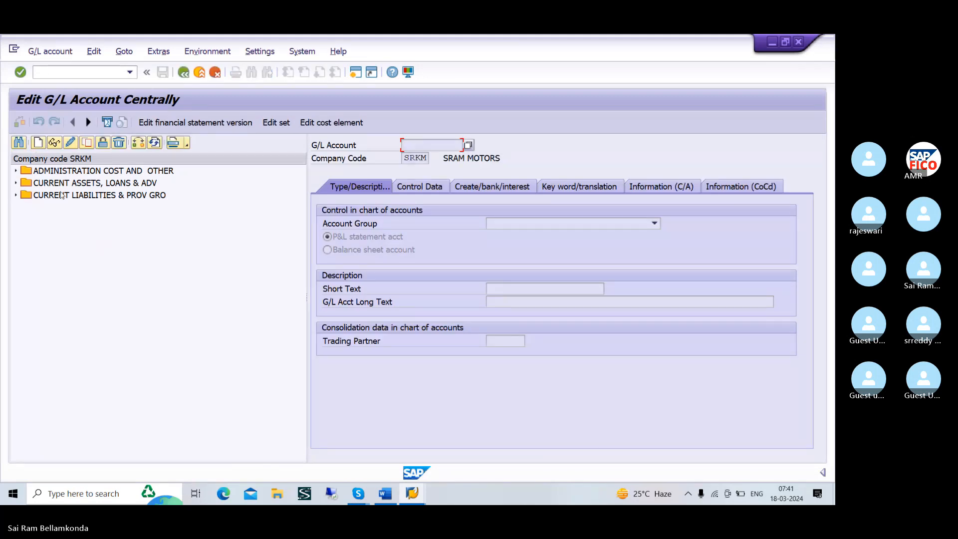
click(16, 195)
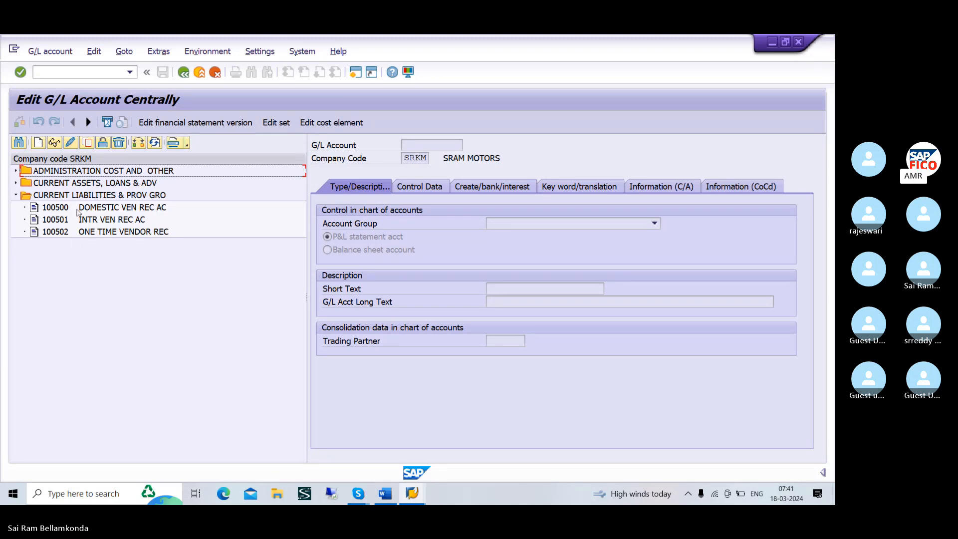
click(38, 144)
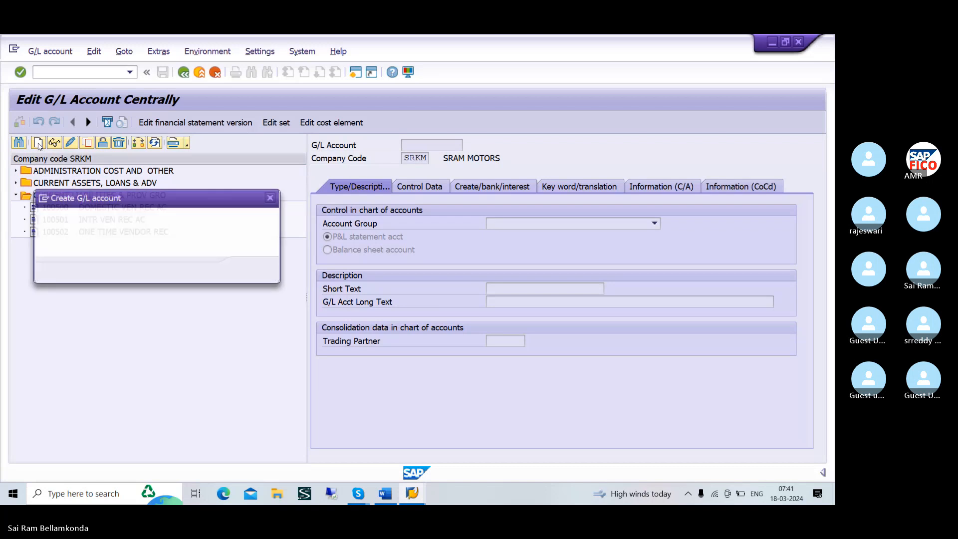
drag(130, 195, 116, 252)
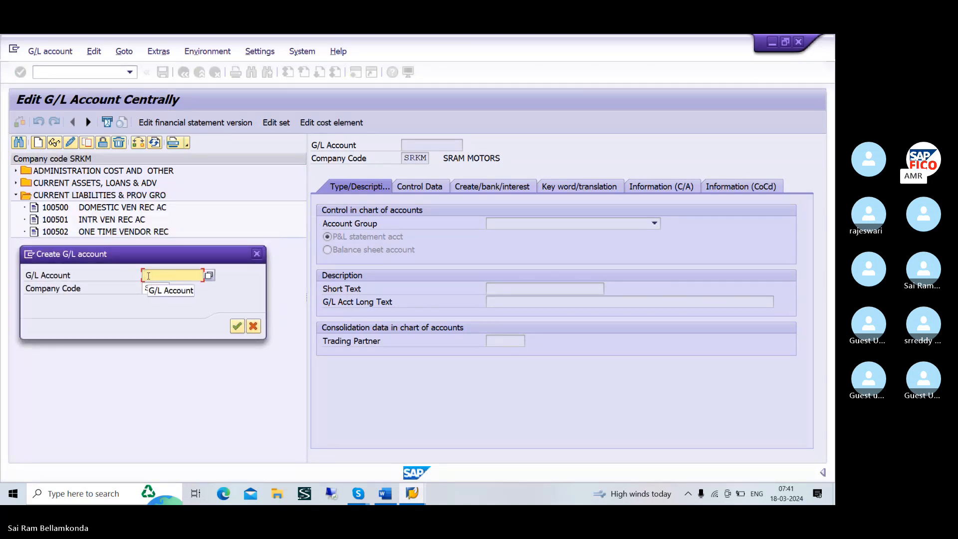
text(100)
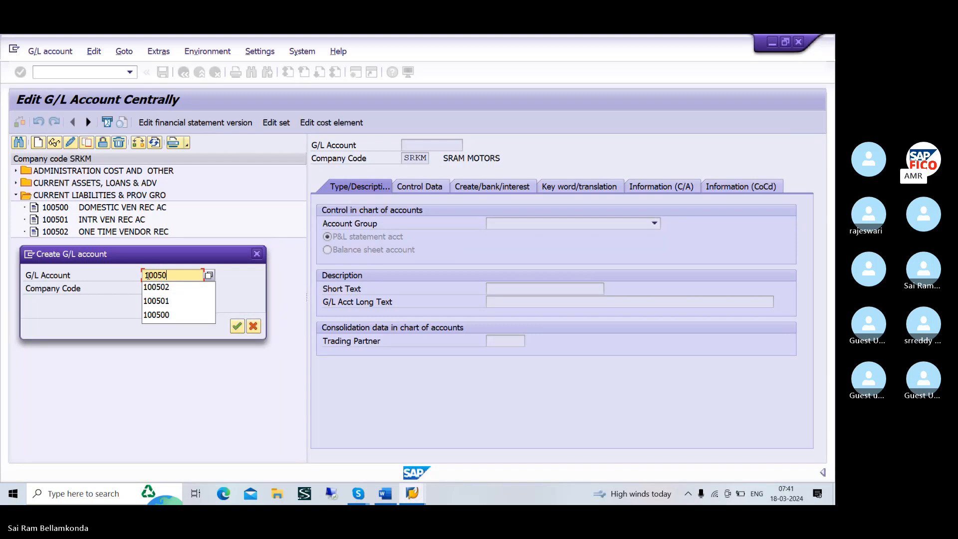
text(503)
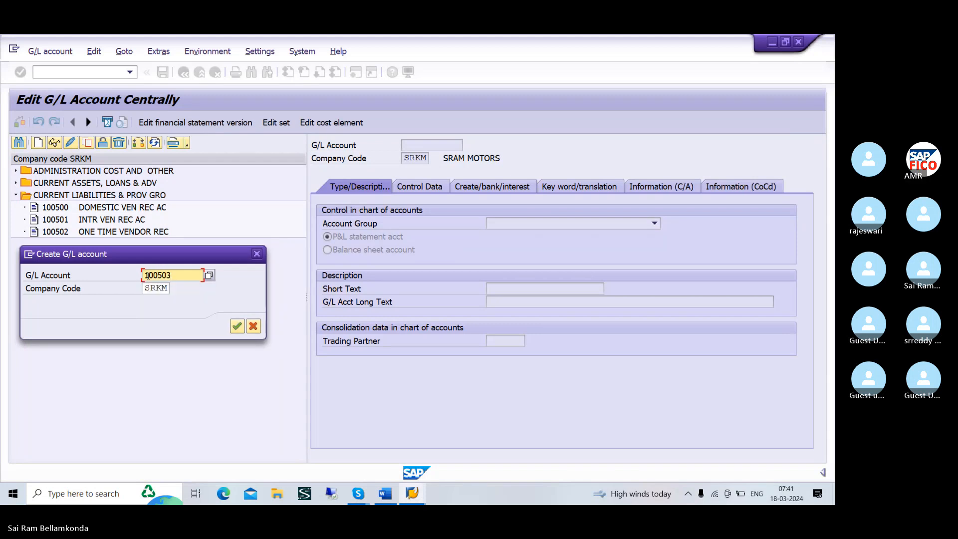
click(237, 327)
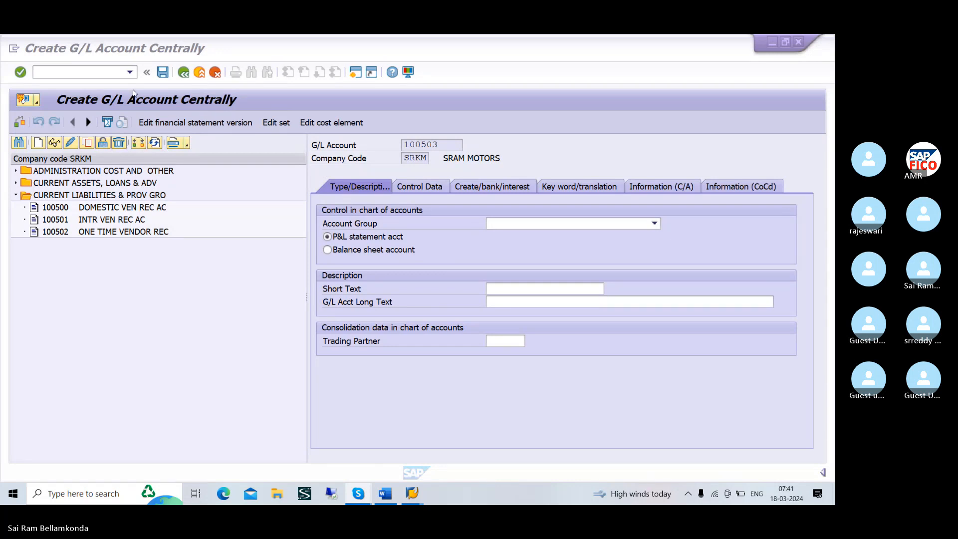
click(101, 72)
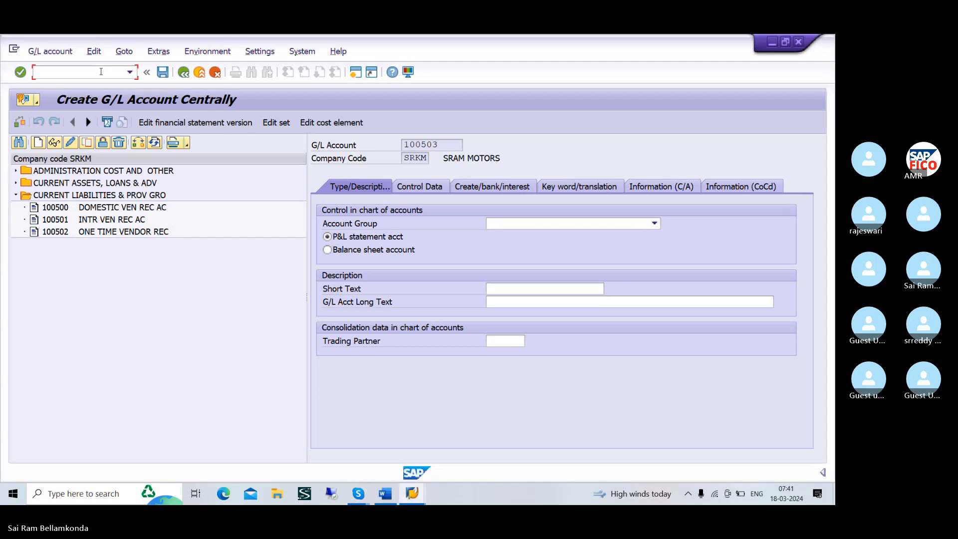
text(/N)
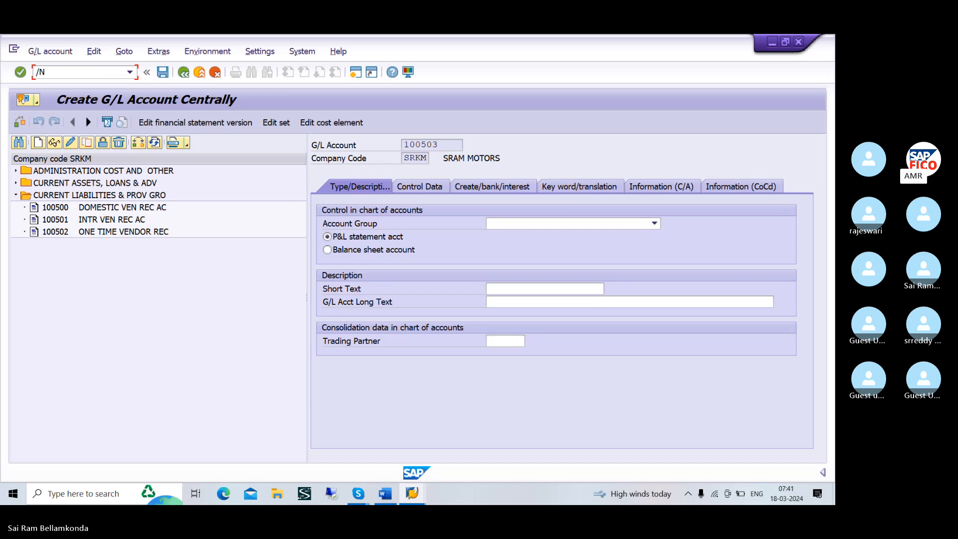
key(Return)
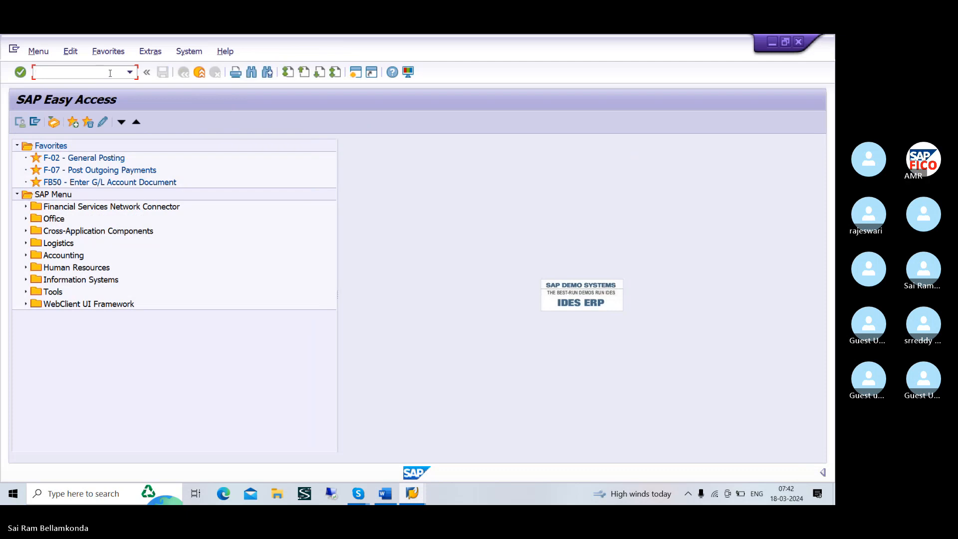
Restart transaction FS00 from SAP Easy Access and list the G/L accounts under CURRENT LIABILITIES & PROV GRO
text(/NFS00)
key(Return)
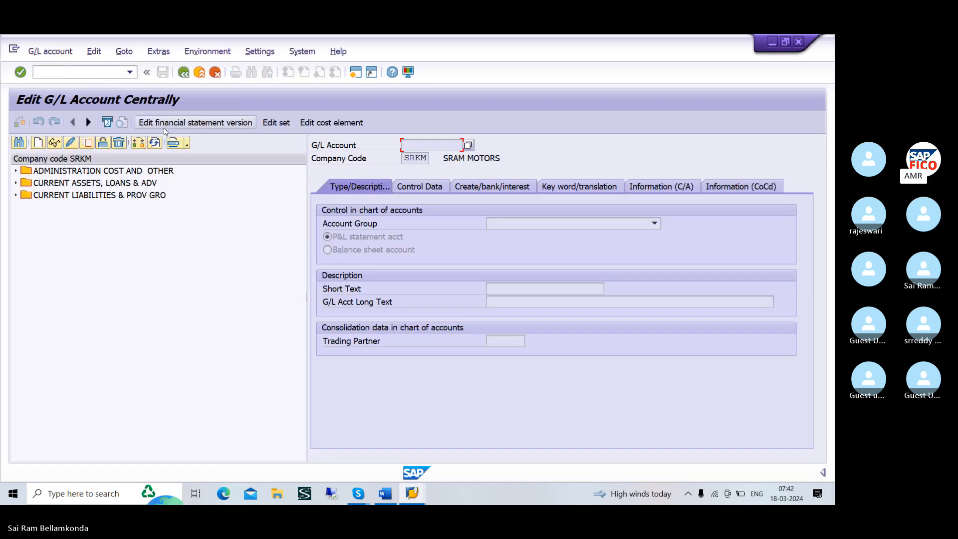
click(16, 195)
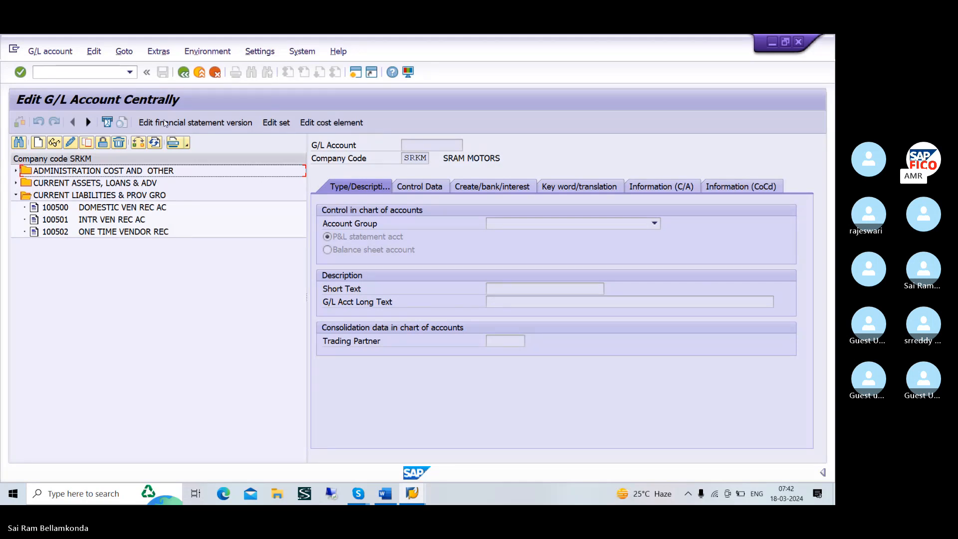
Change the company code of the G/L account list to TATM
click(136, 144)
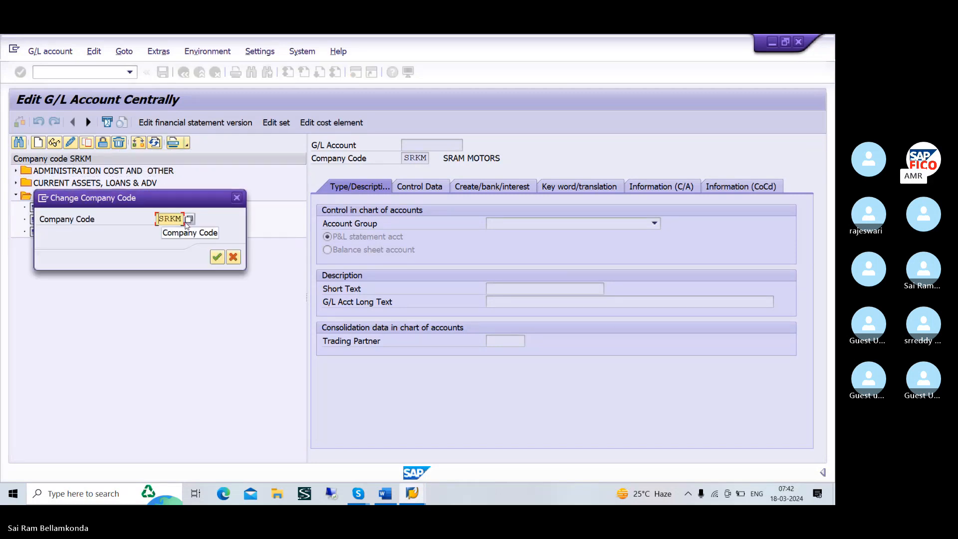
key(BackSpace)
key(BackSpace)
key(BackSpace)
key(BackSpace)
text(TAT)
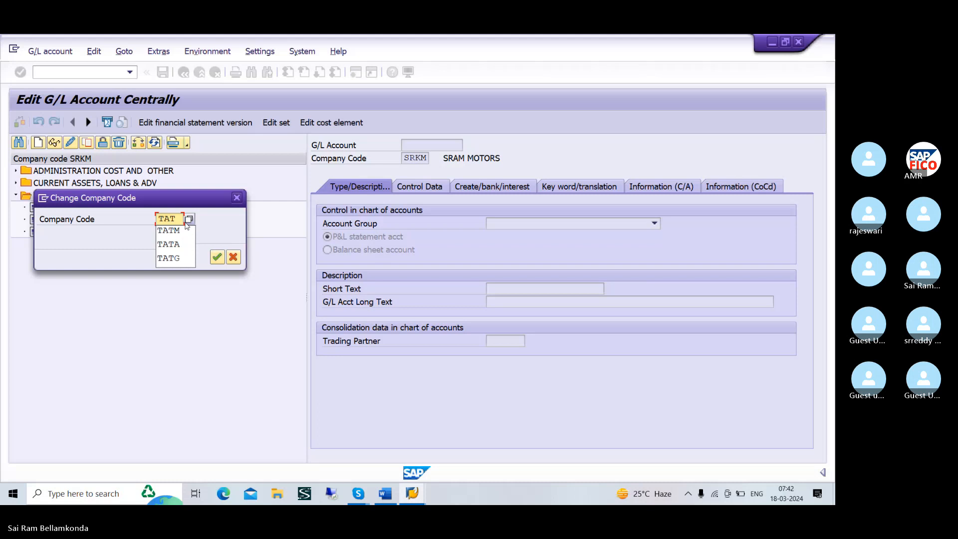
click(186, 229)
click(217, 256)
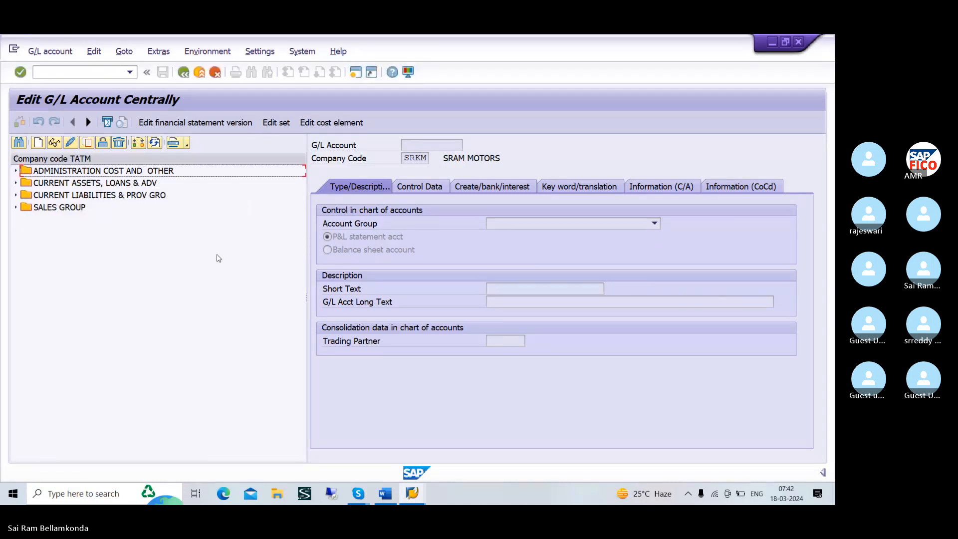
click(92, 74)
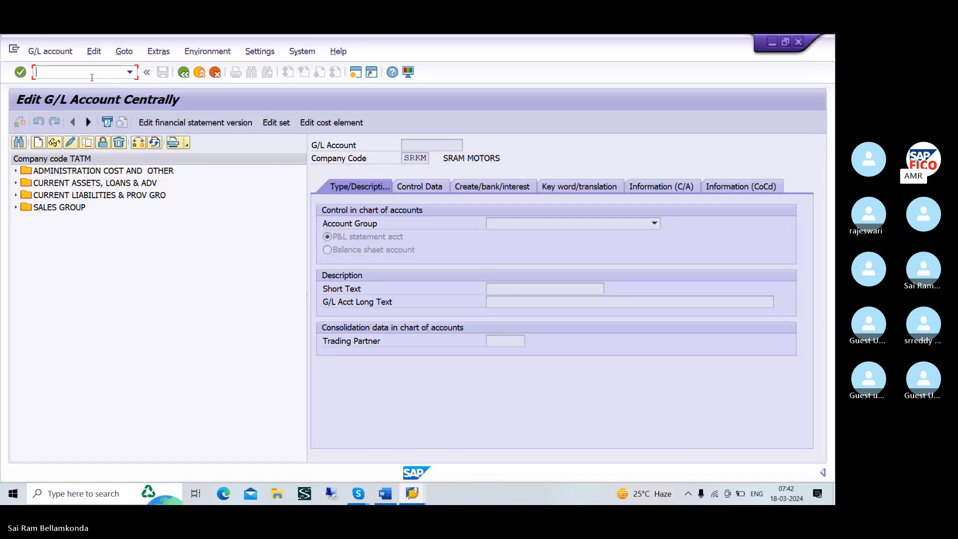
Set the hierarchy display so the navigation tree is not shown and acknowledge that the new setting needs a restart
click(264, 52)
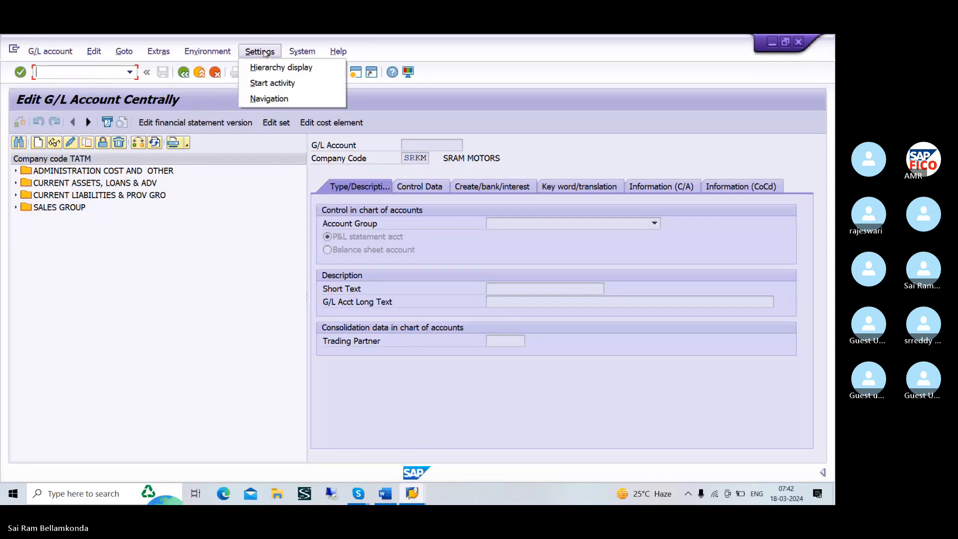
click(288, 70)
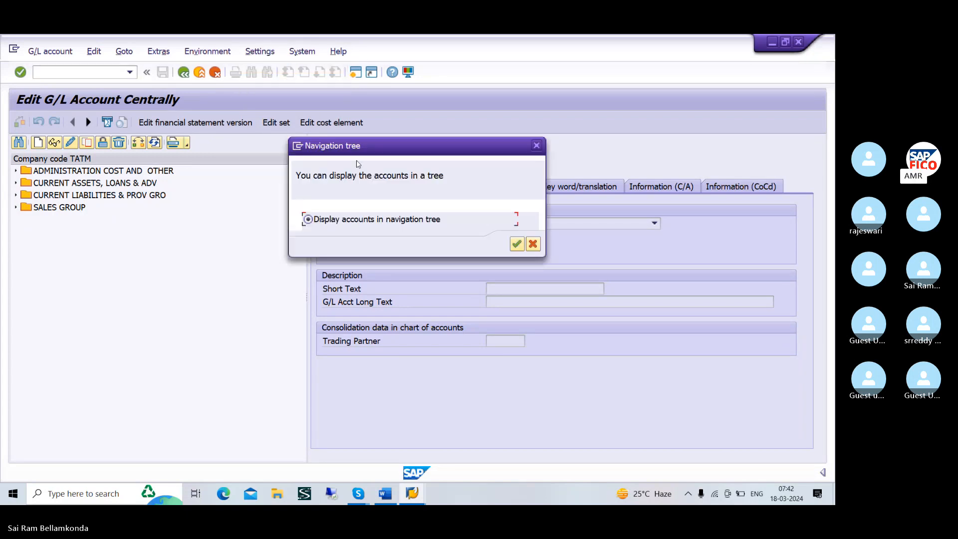
click(360, 209)
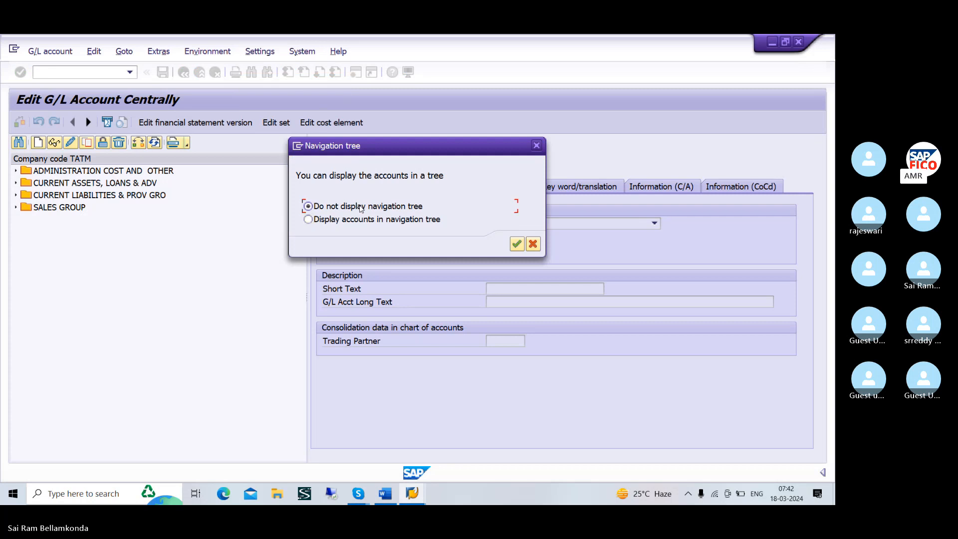
click(515, 245)
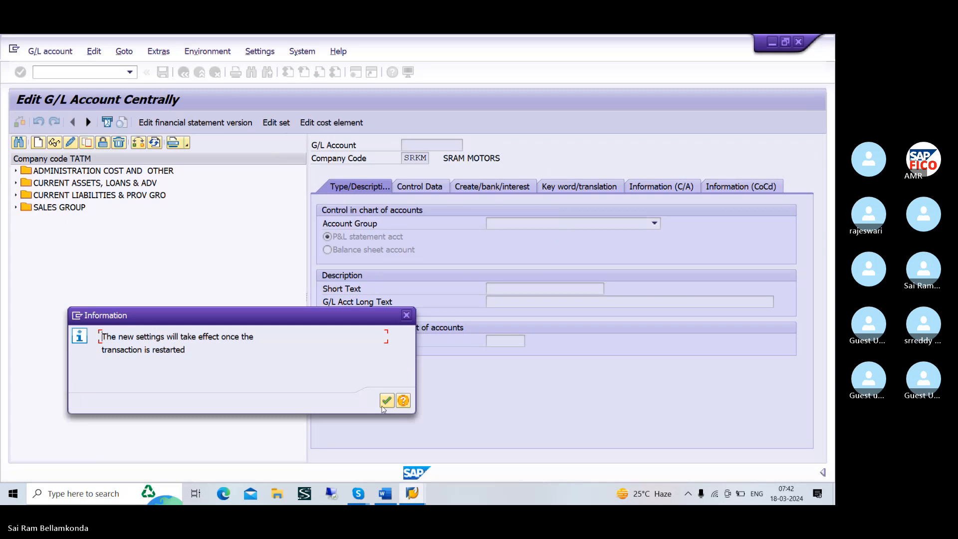
right_click(387, 393)
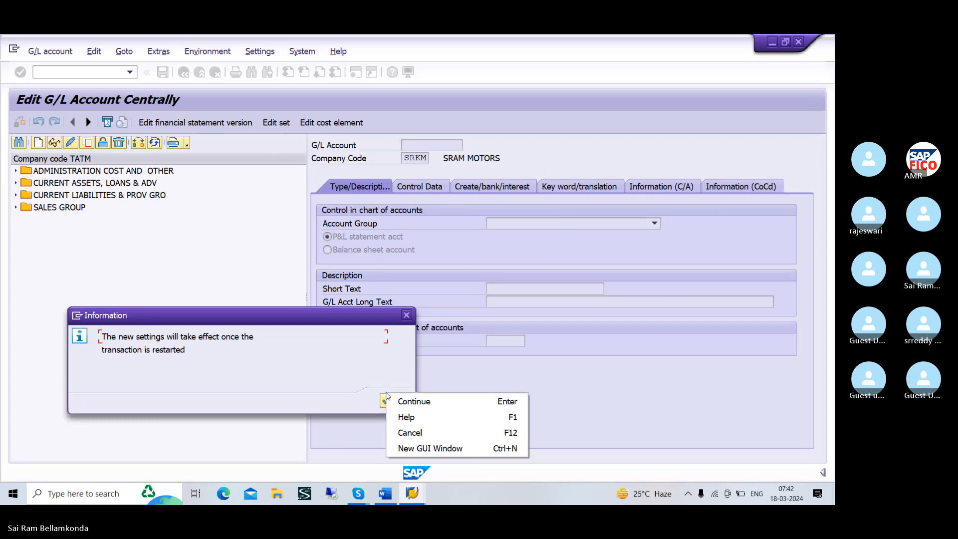
click(383, 397)
click(382, 399)
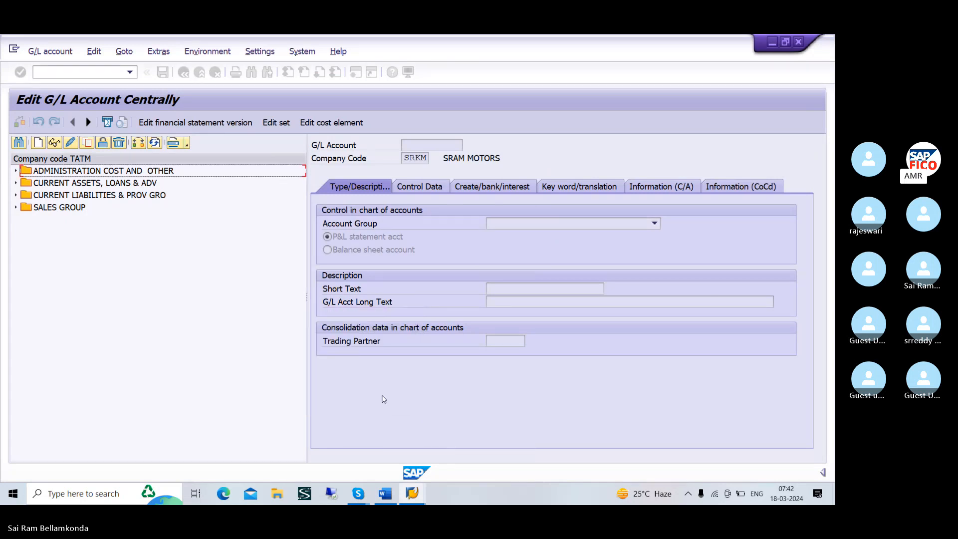
Leave the current transaction for SAP Easy Access and restart transaction FS00
click(97, 71)
text(/)
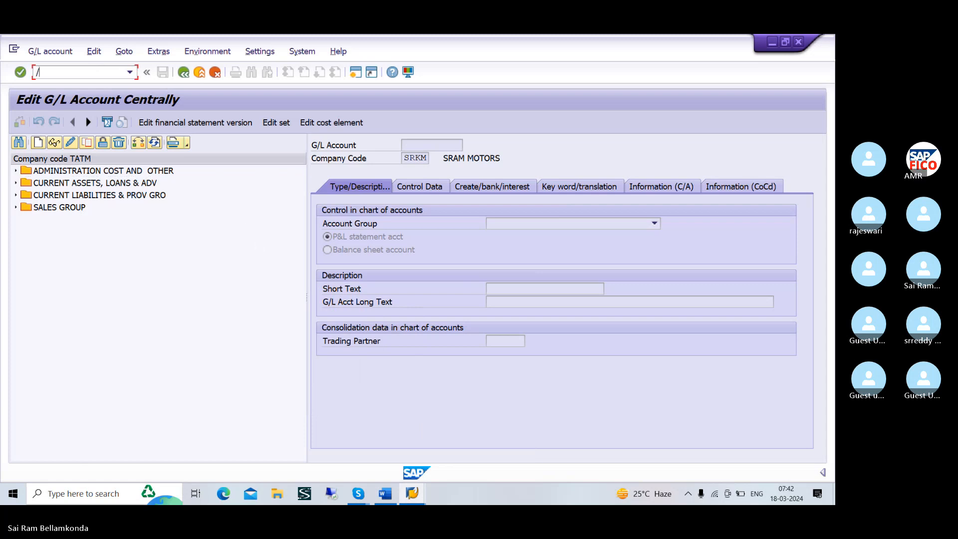
text(N)
key(Return)
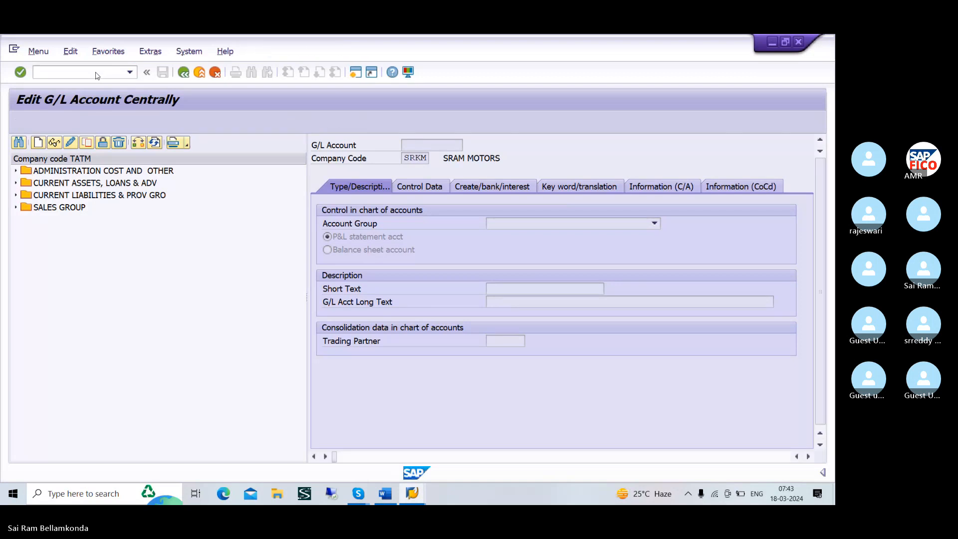
text(/)
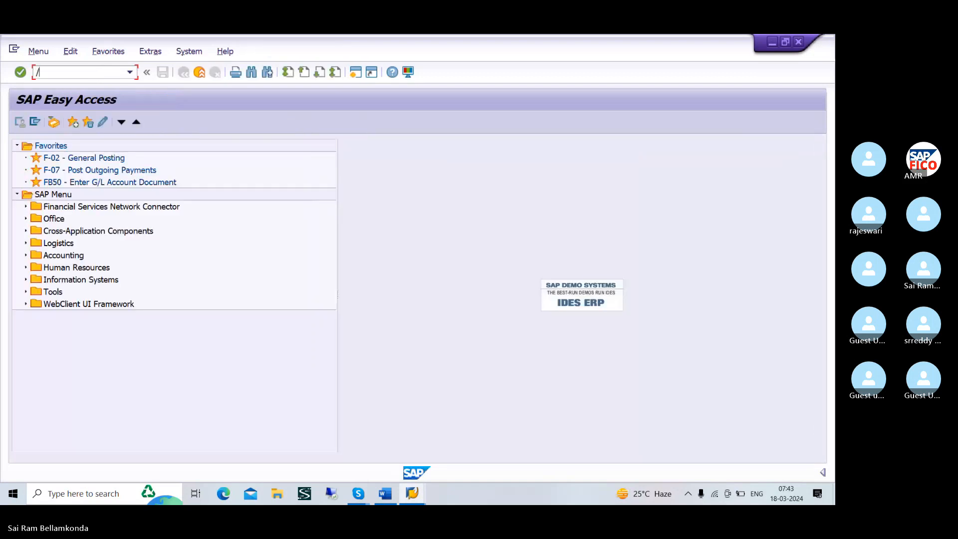
text(NFS00)
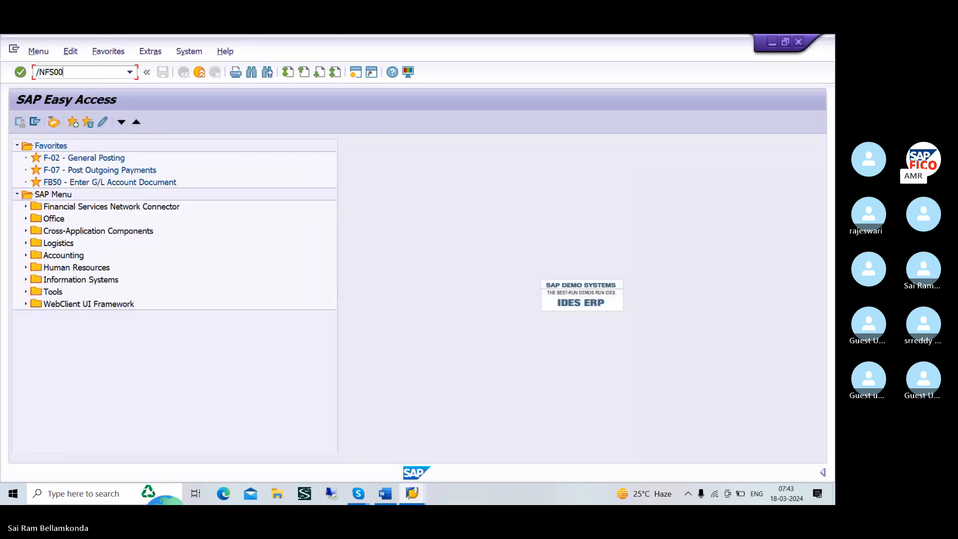
key(Return)
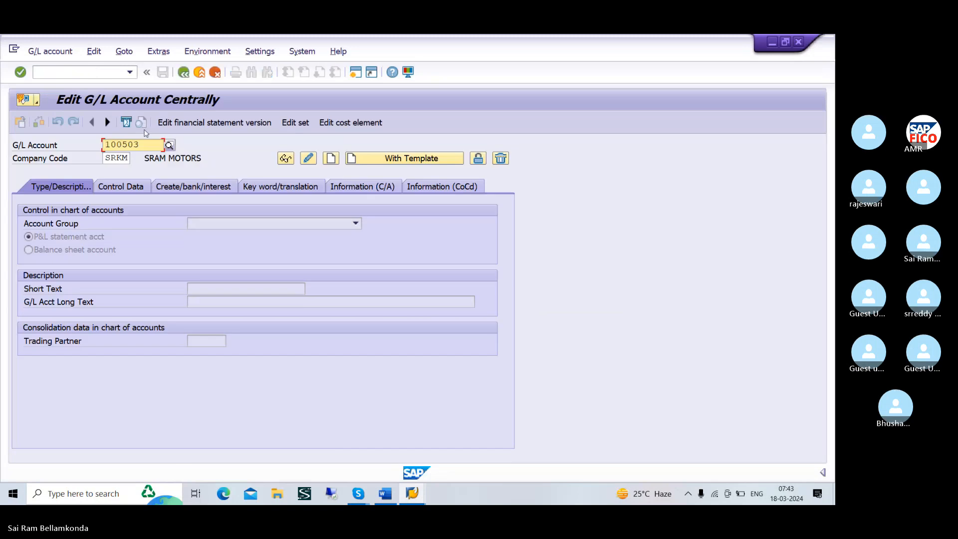
Replace the company code with TATM for the G/L account
click(125, 158)
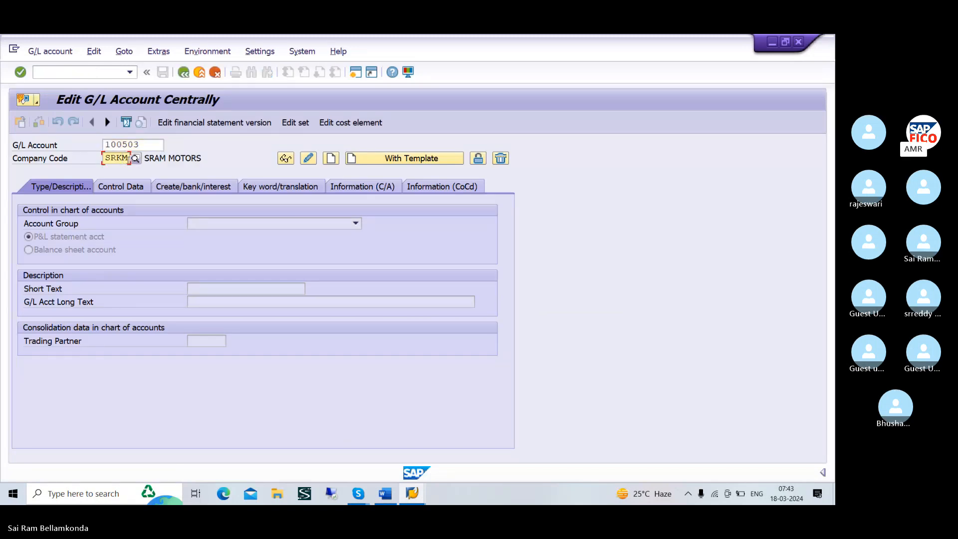
key(Up)
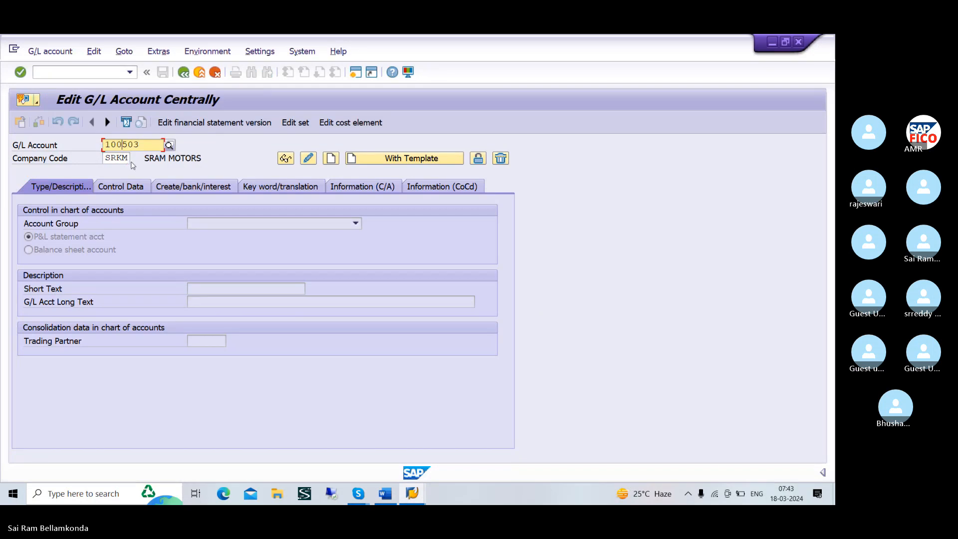
click(129, 159)
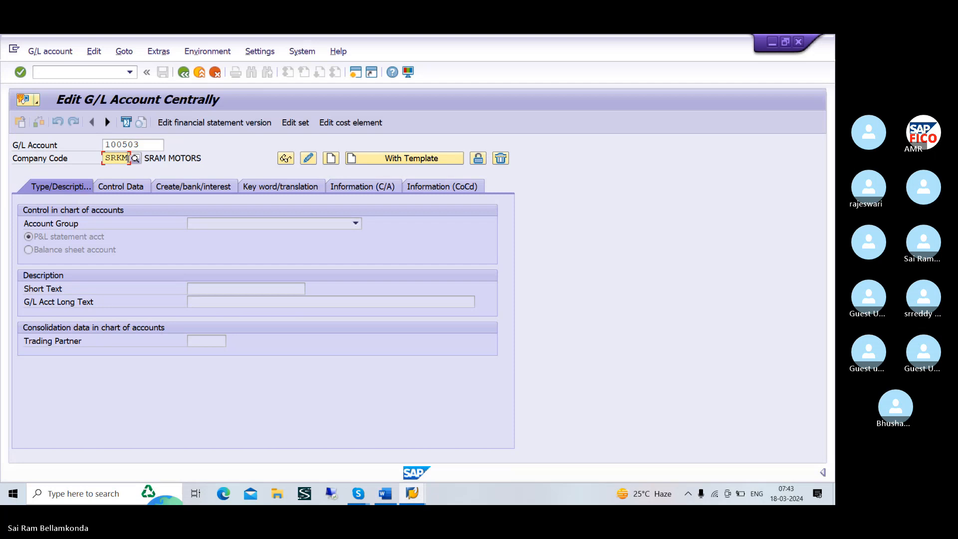
key(BackSpace)
key(BackSpace)
key(BackSpace)
key(BackSpace)
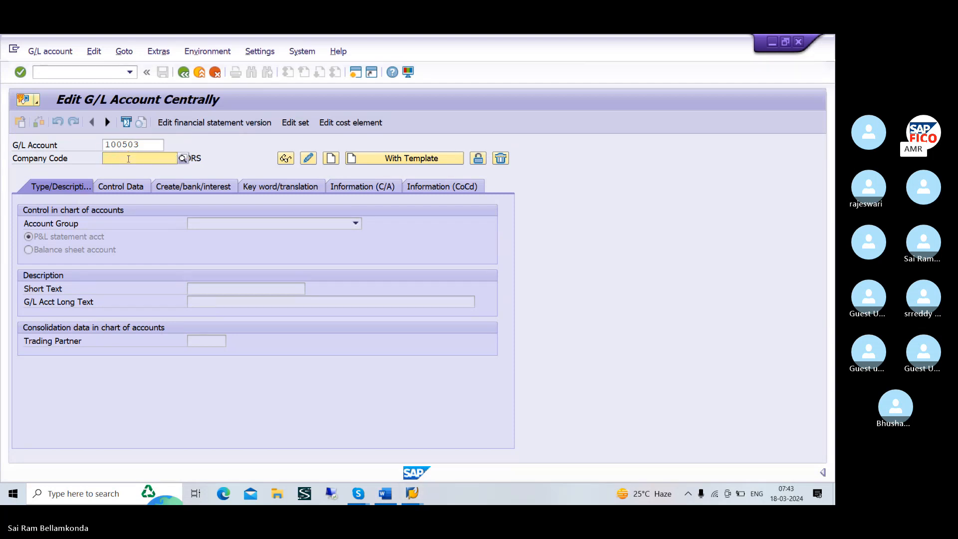
text(SR)
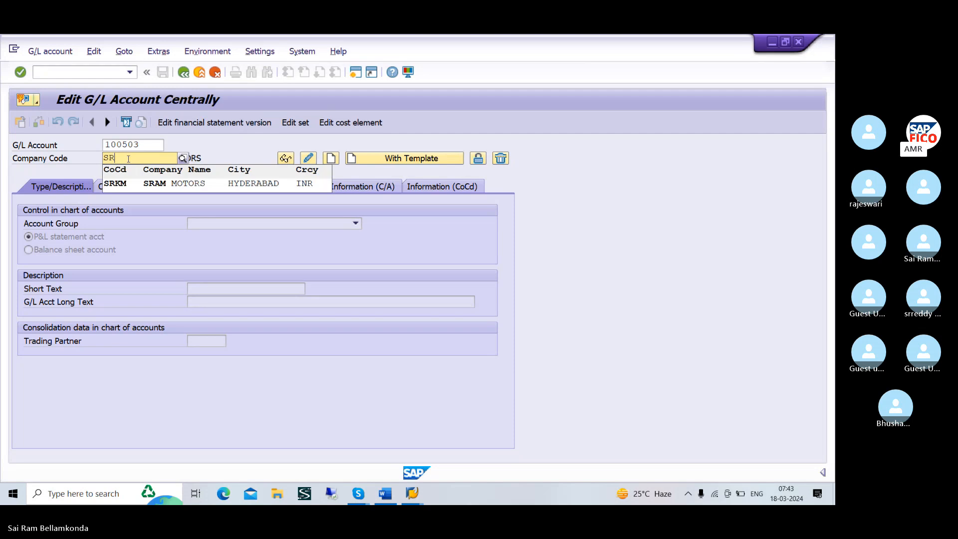
key(BackSpace)
key(BackSpace)
text(TA)
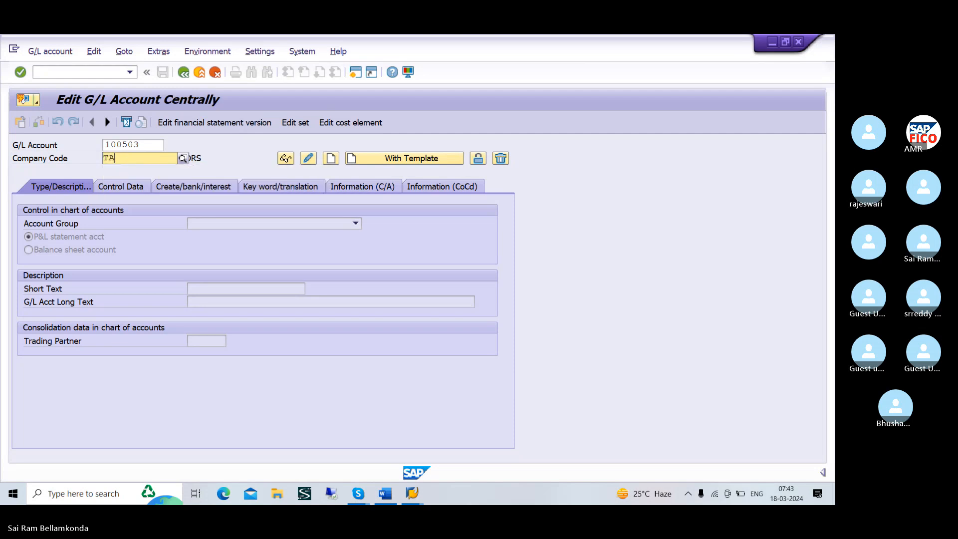
text(TM)
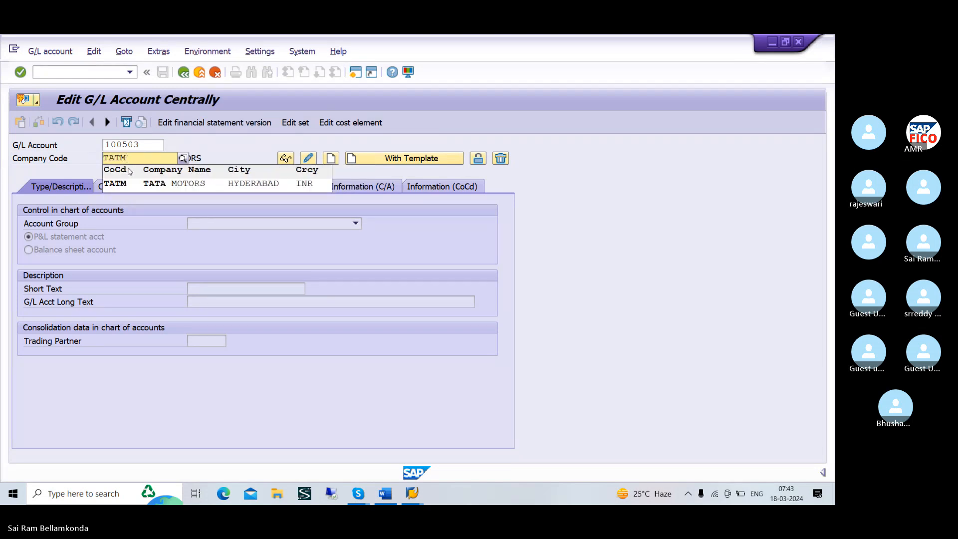
click(131, 188)
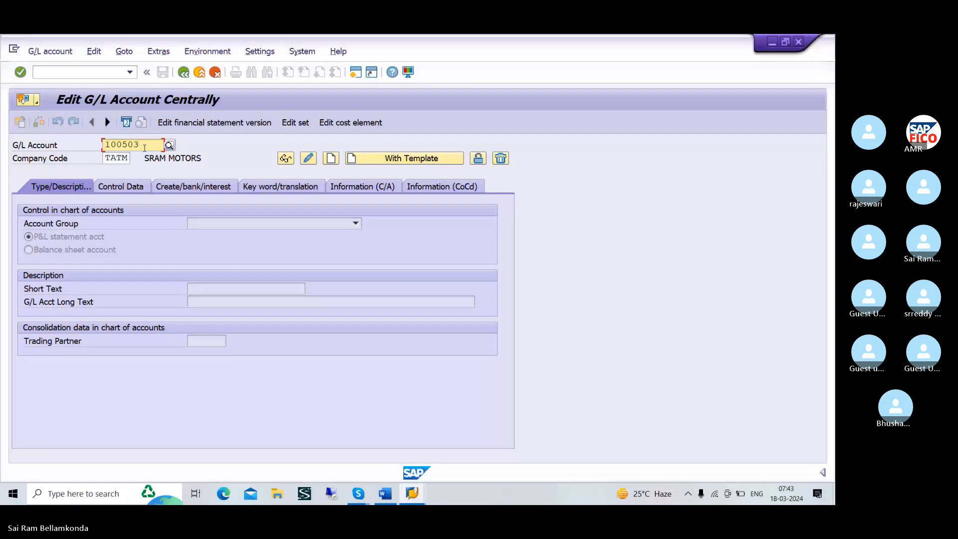
Set the G/L account number to 100504
key(BackSpace)
text(4)
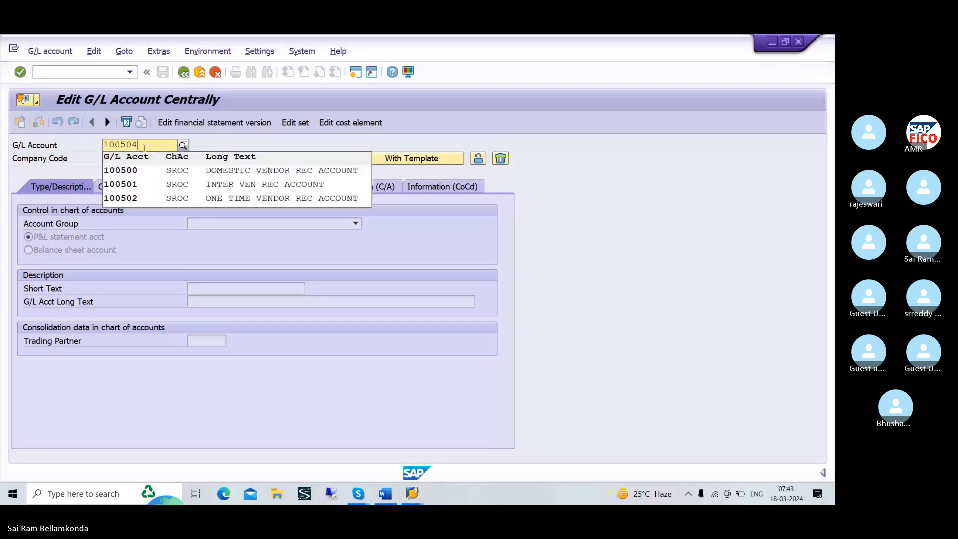
key(Return)
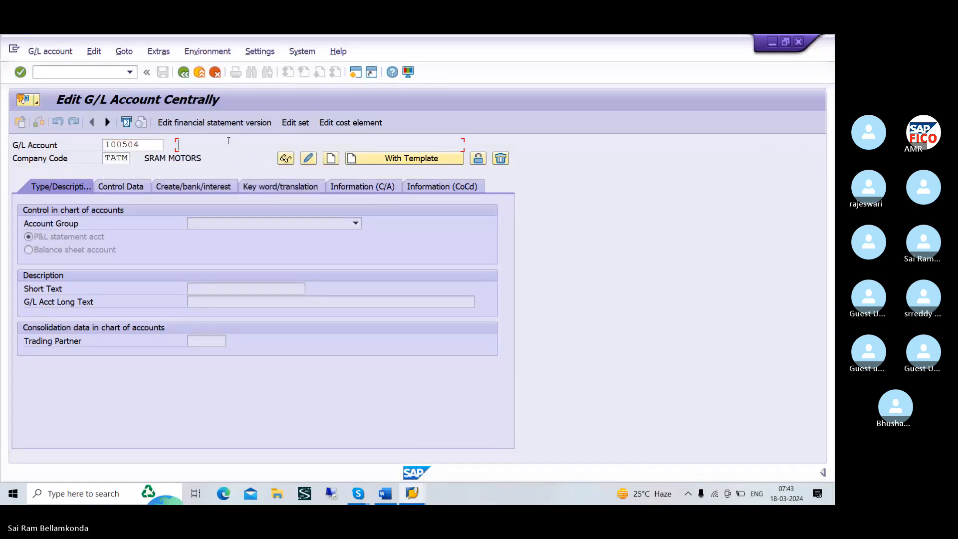
click(249, 221)
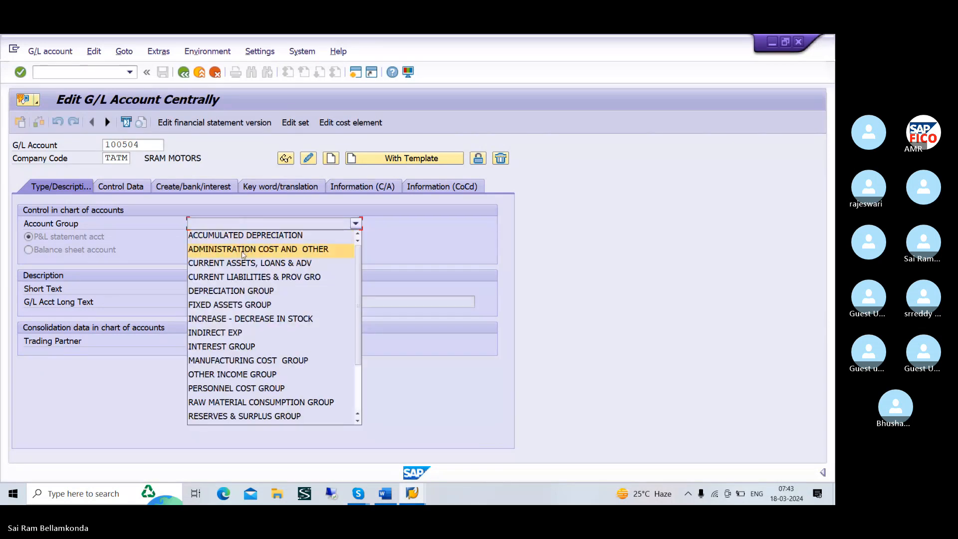
click(240, 278)
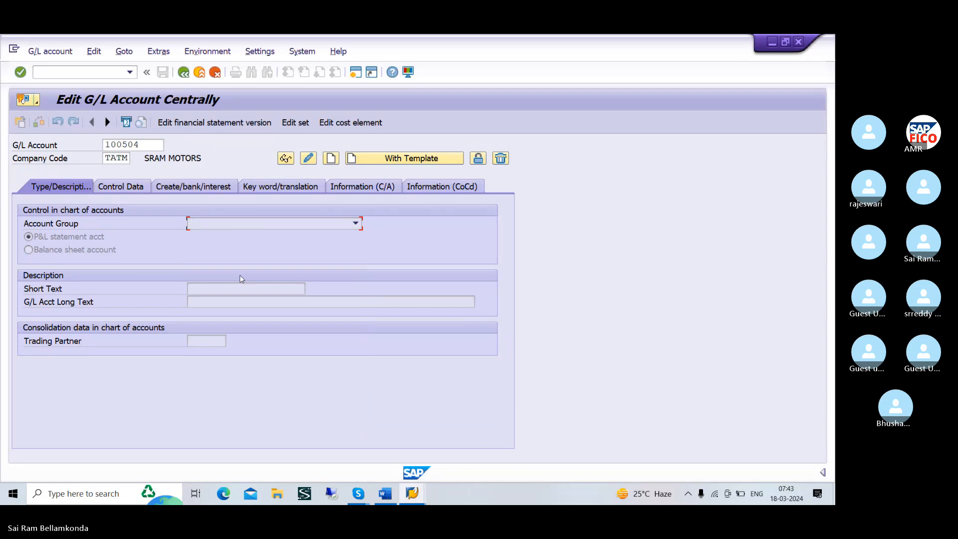
click(356, 224)
click(357, 226)
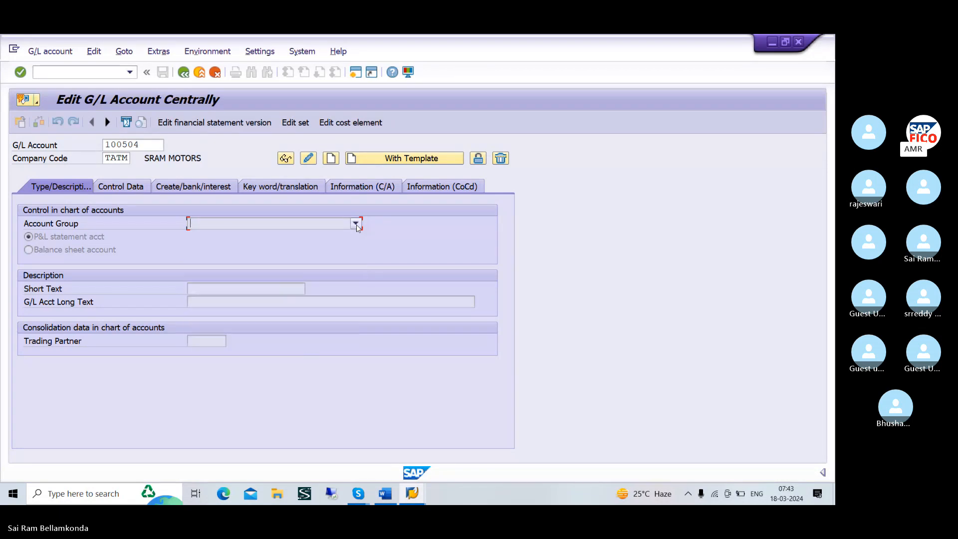
Start creating account 100504 as a balance sheet account in account group CURRENT LIABILITIES & PROV GRO
click(335, 159)
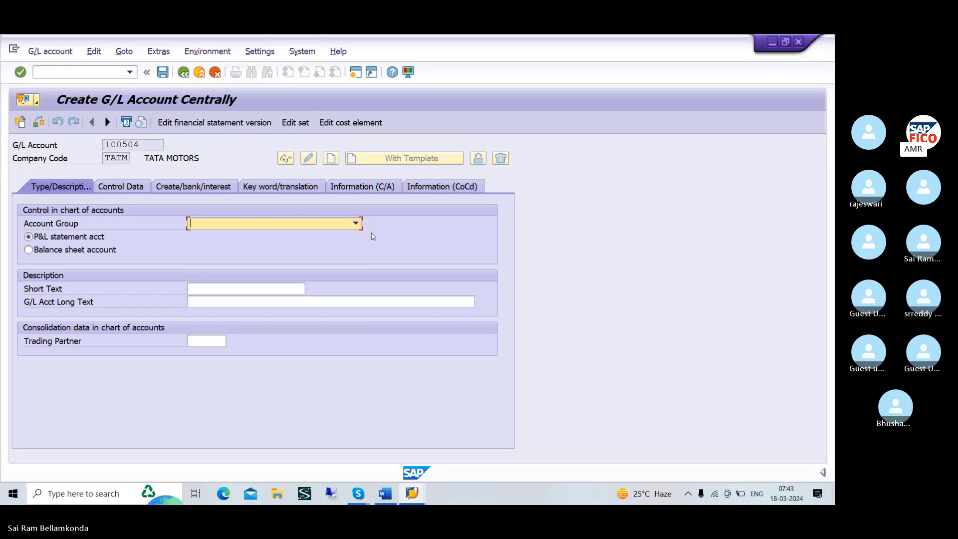
click(356, 223)
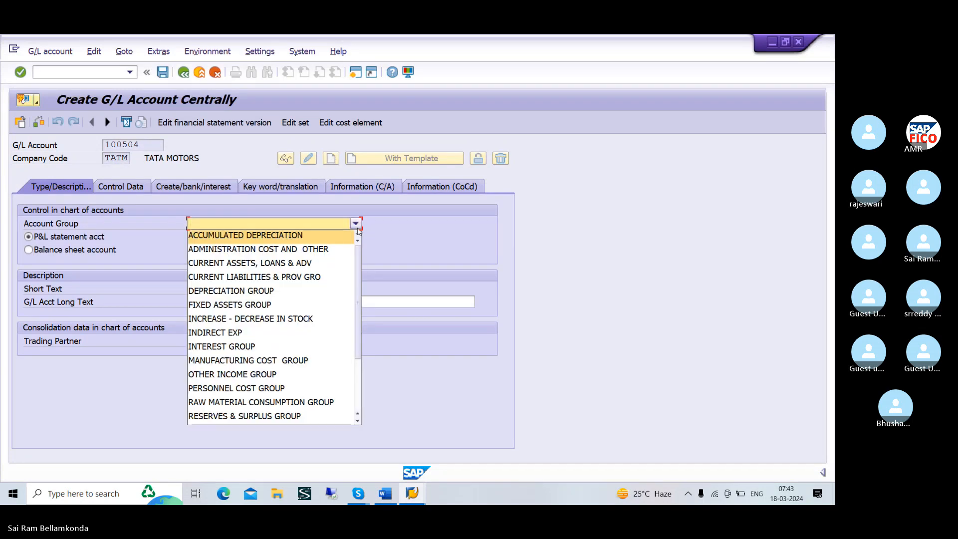
click(317, 278)
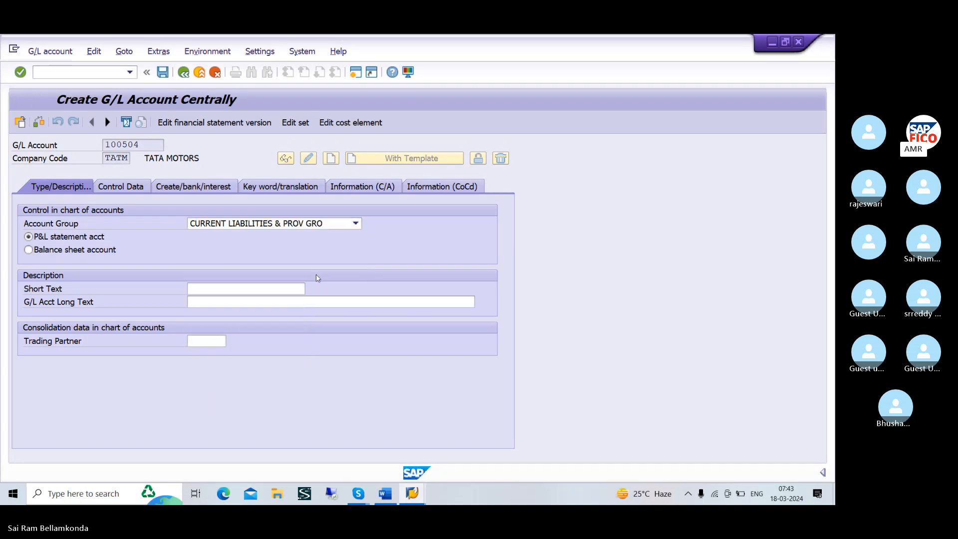
click(117, 249)
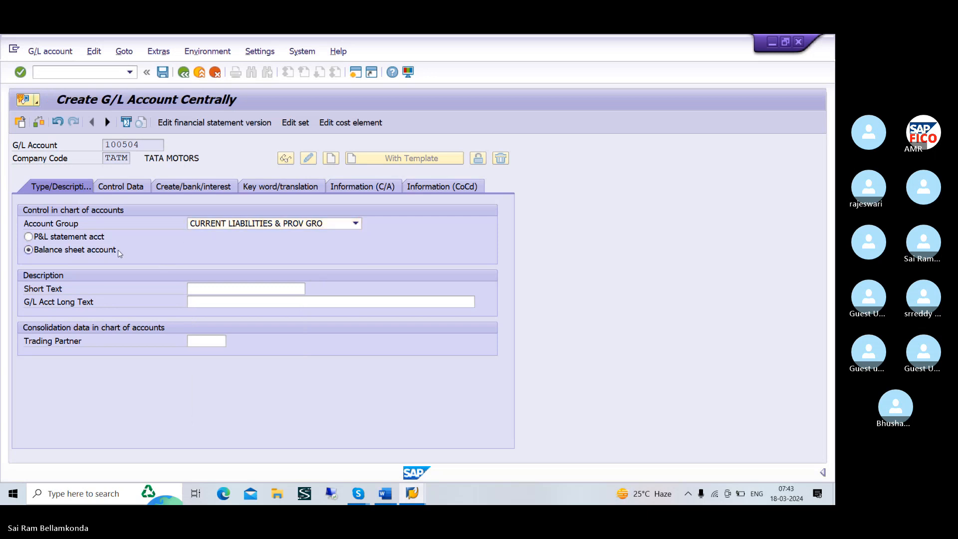
Enter CUSTOMER ADVANCES as the short text of the new G/L account
click(237, 291)
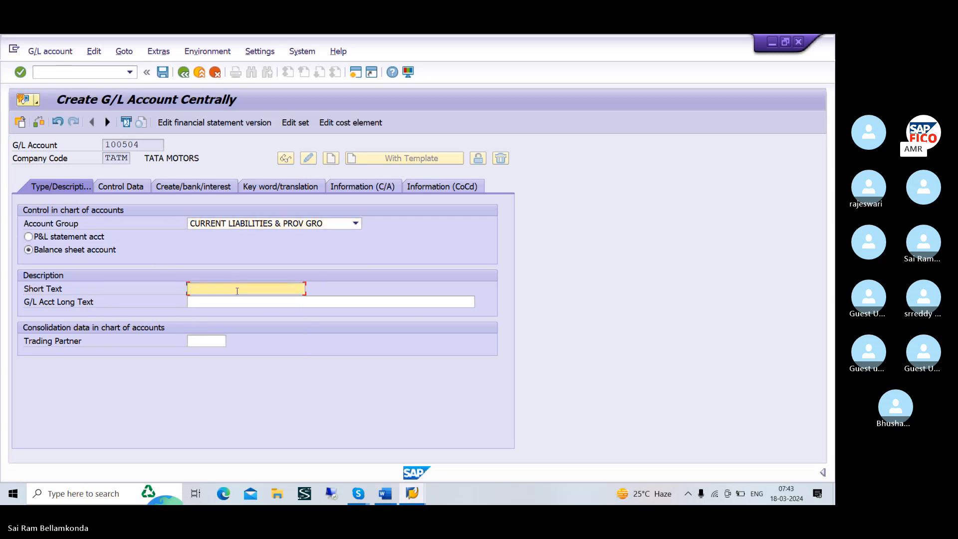
text(VEDOR DOWN)
key(BackSpace)
key(BackSpace)
key(BackSpace)
key(BackSpace)
key(BackSpace)
key(BackSpace)
key(BackSpace)
key(BackSpace)
key(BackSpace)
key(BackSpace)
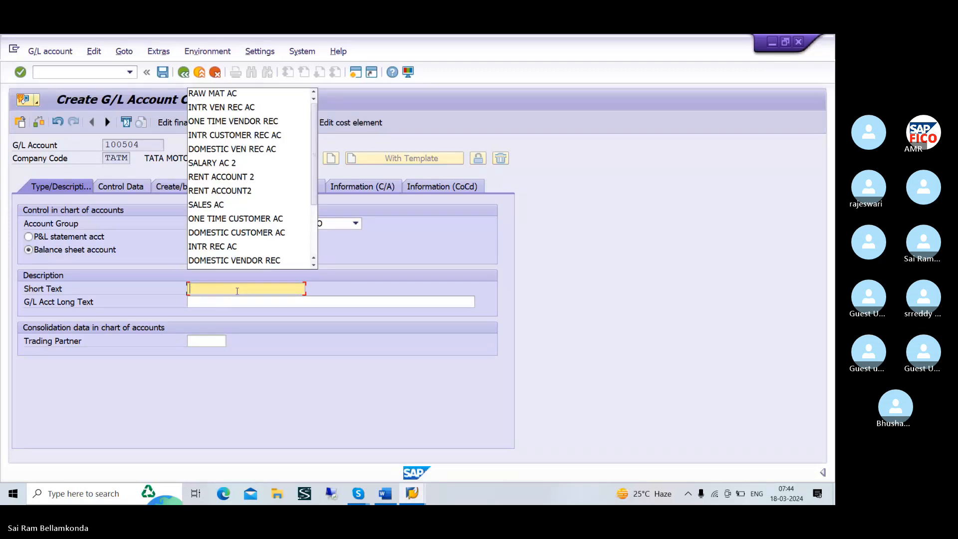
text(CUST)
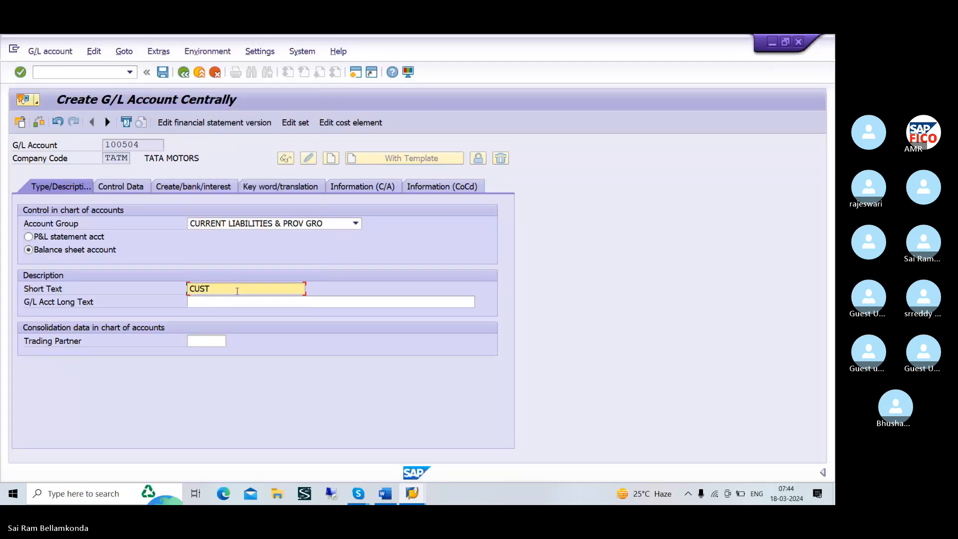
text(OMER DWN)
key(BackSpace)
key(BackSpace)
key(BackSpace)
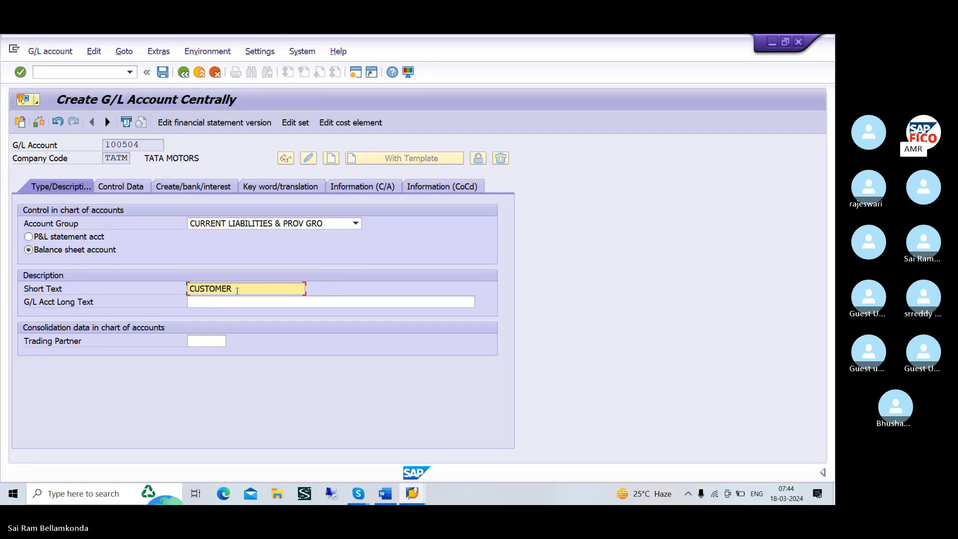
text(ADA)
key(BackSpace)
text(V)
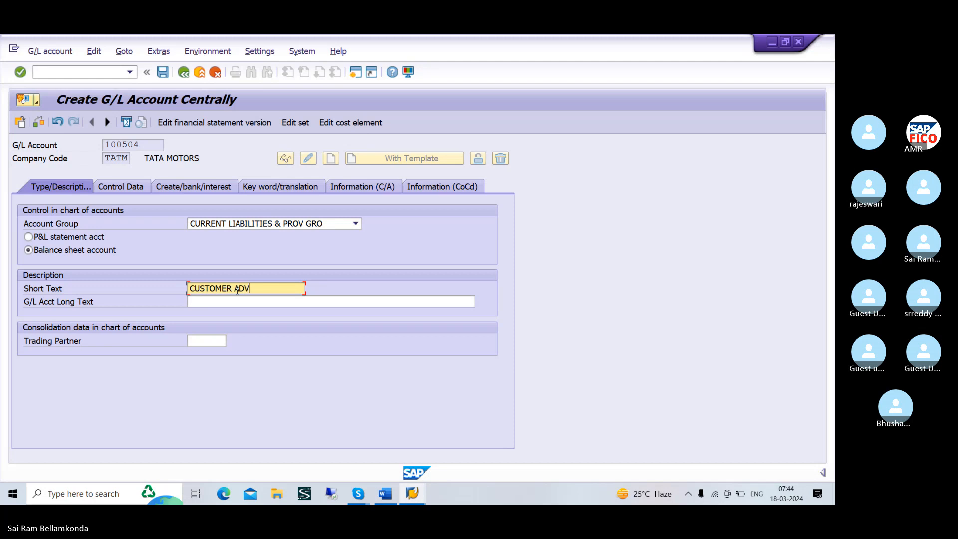
text(ANCES)
click(238, 303)
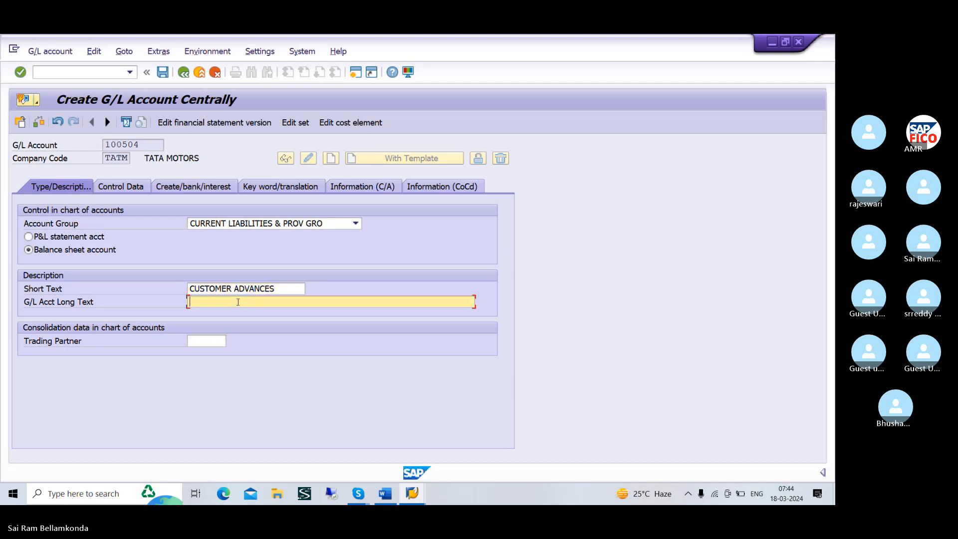
text(CU)
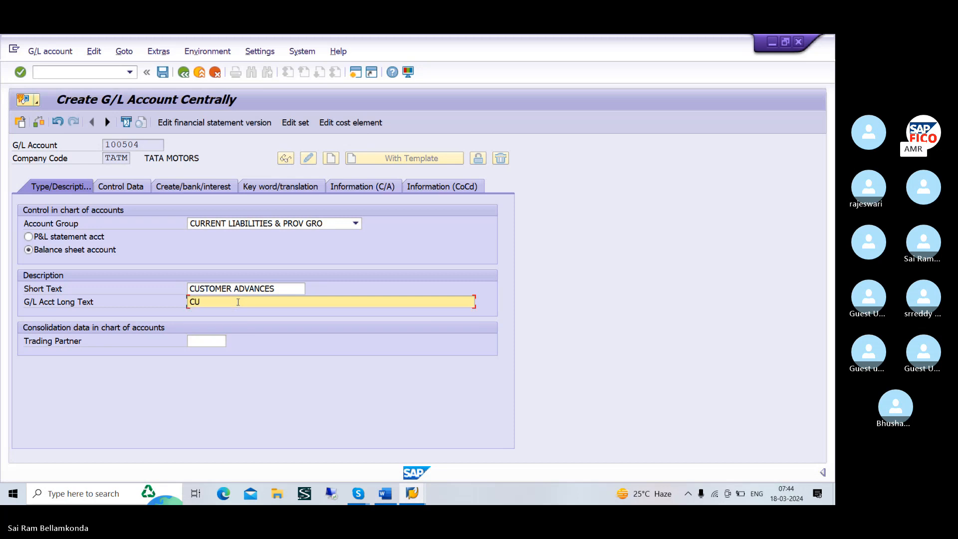
text(STOMER RE)
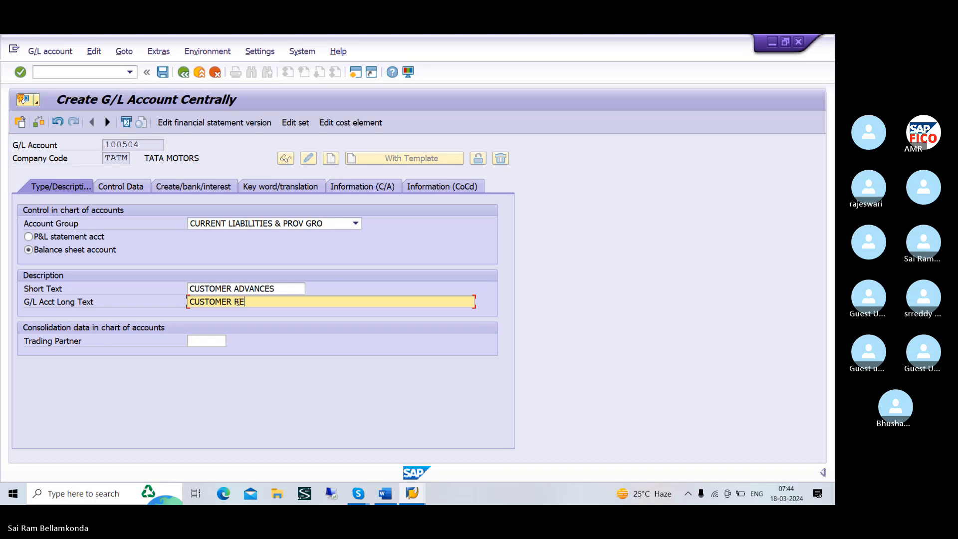
text(CE)
text(IVED)
text( FR)
key(BackSpace)
key(BackSpace)
text(AD)
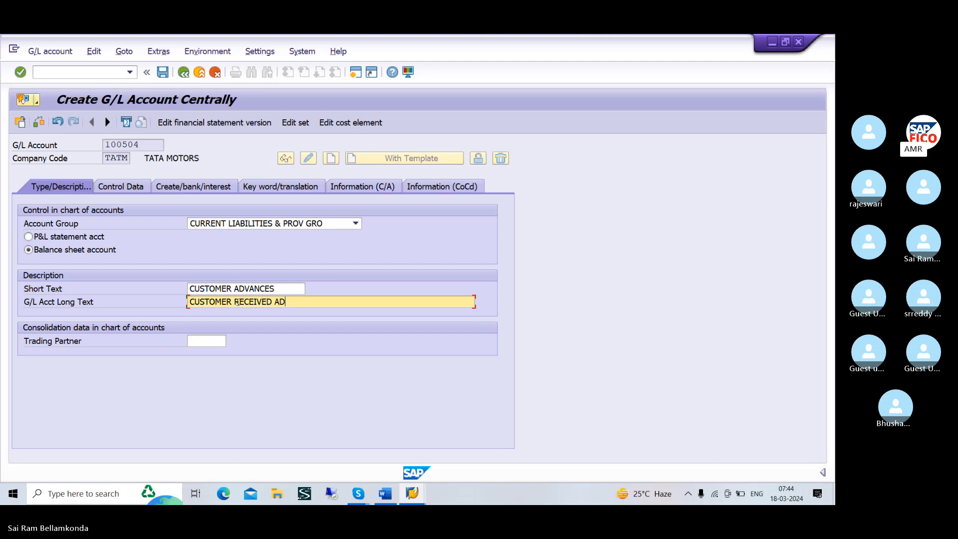
text(VANCE)
key(BackSpace)
key(BackSpace)
key(BackSpace)
key(BackSpace)
key(BackSpace)
key(BackSpace)
key(BackSpace)
key(BackSpace)
key(BackSpace)
key(BackSpace)
key(BackSpace)
key(BackSpace)
key(BackSpace)
key(BackSpace)
key(BackSpace)
key(BackSpace)
key(BackSpace)
key(BackSpace)
key(BackSpace)
key(BackSpace)
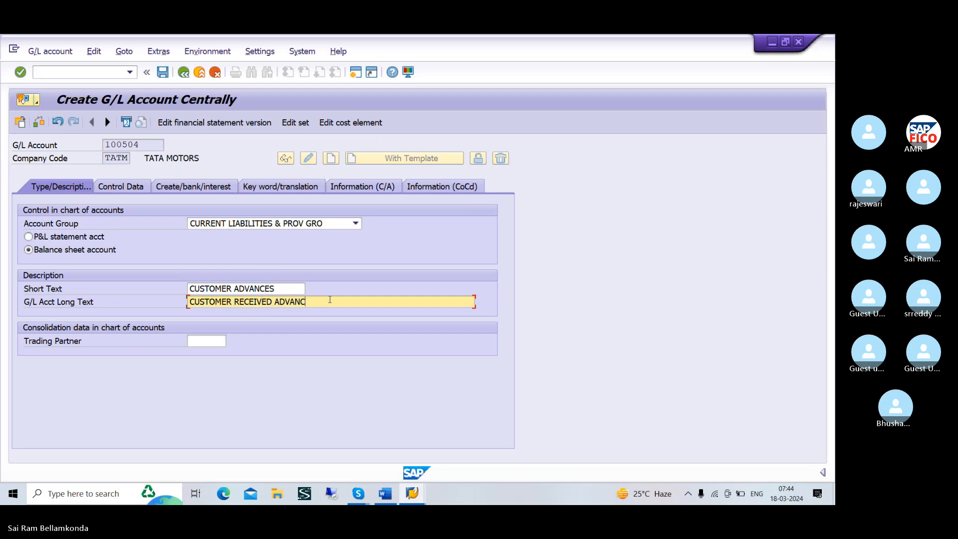
Enter ADVANCE RECEIVED FROM CUSTOMERS as the long text of G/L account 100504
text(A)
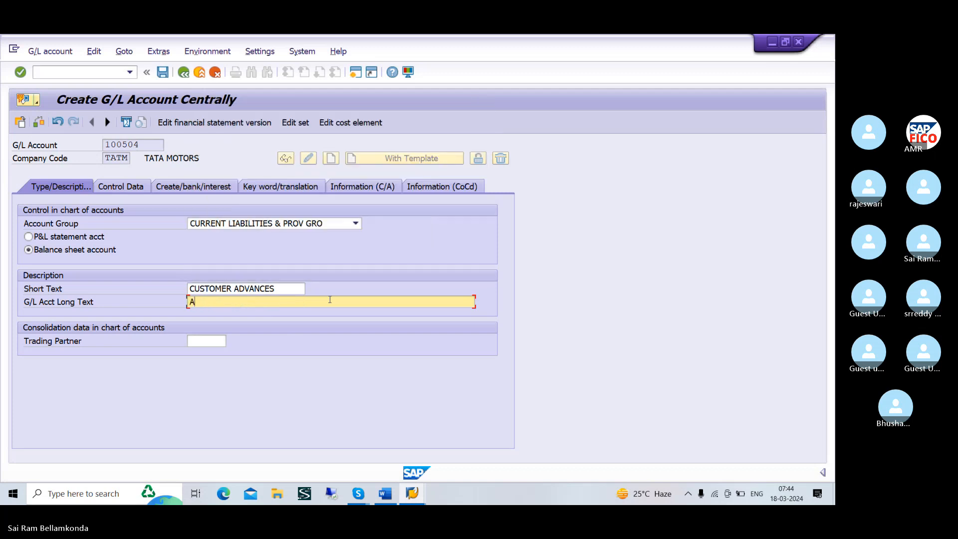
text(DVA)
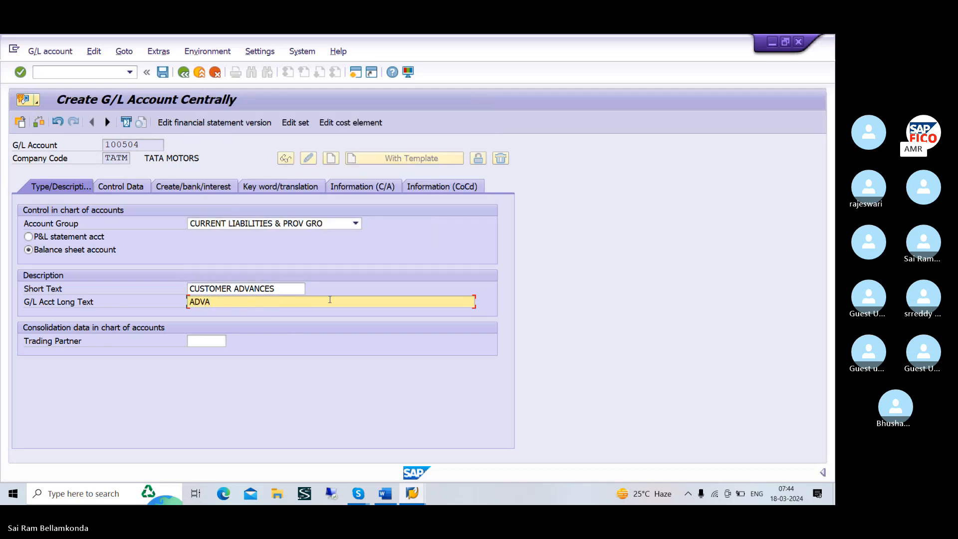
text(NCE )
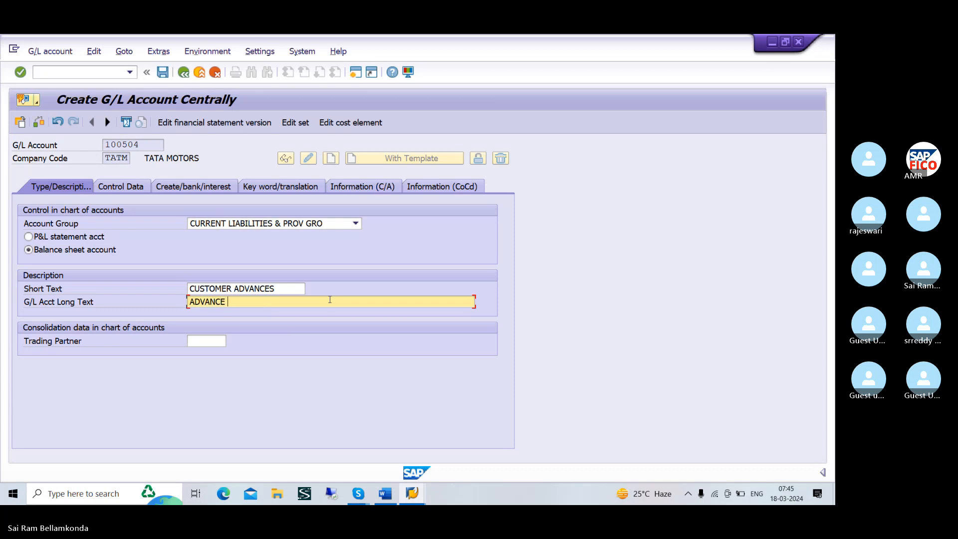
text(RECEIVED FROM CUST)
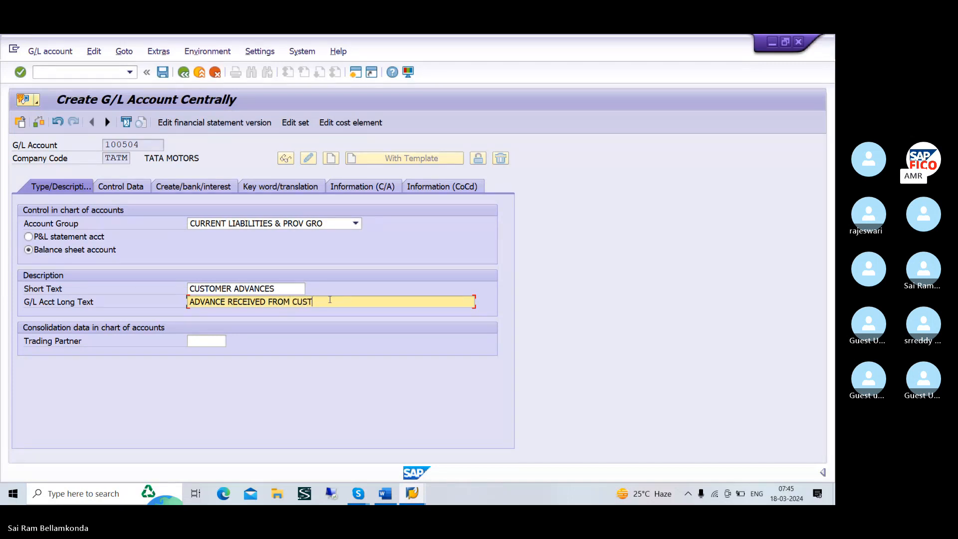
text(OMER S)
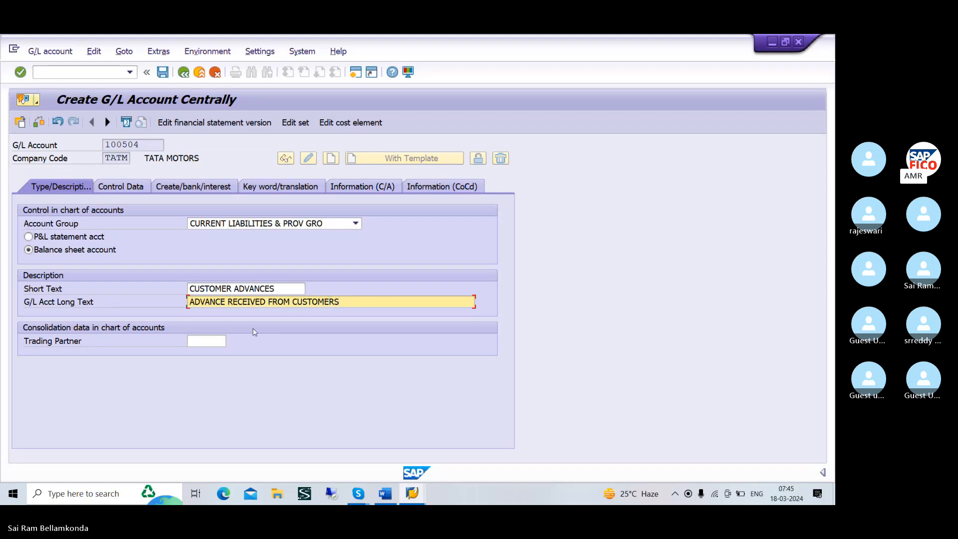
Make the account a reconciliation account for Customers, with line item display enabled and sort key 001
click(122, 189)
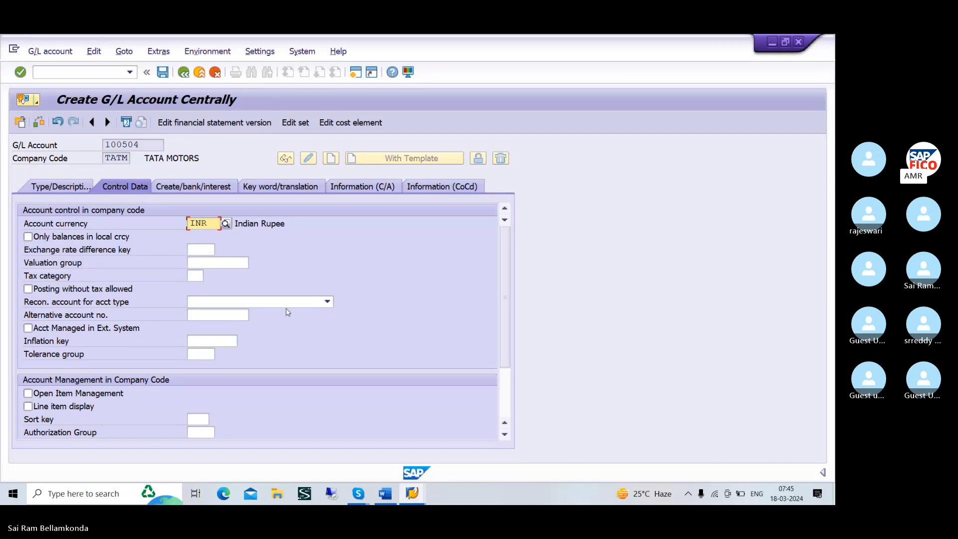
click(322, 303)
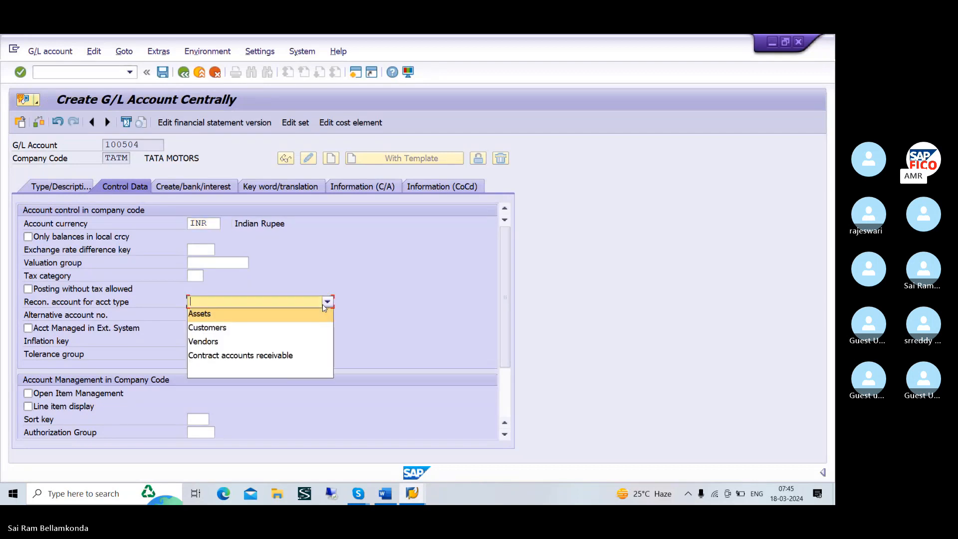
click(259, 327)
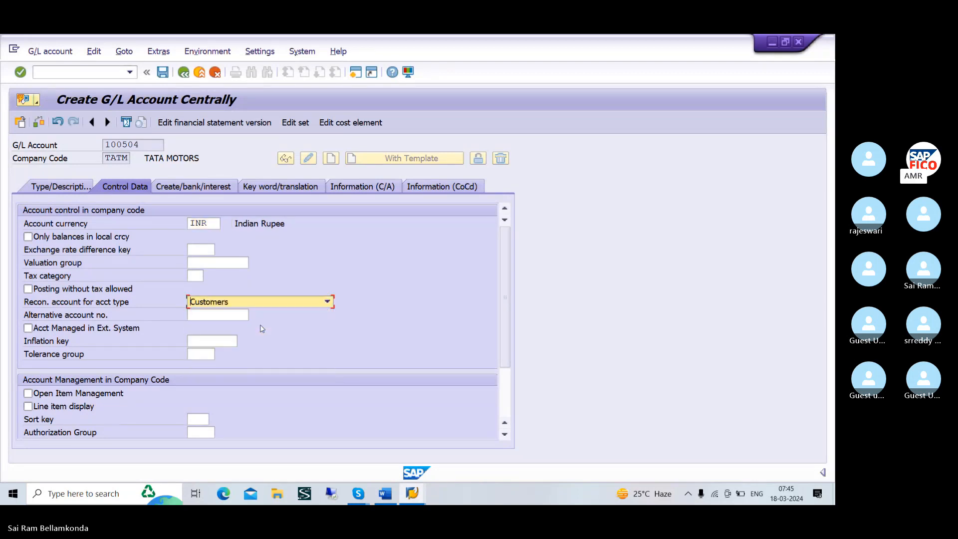
click(28, 406)
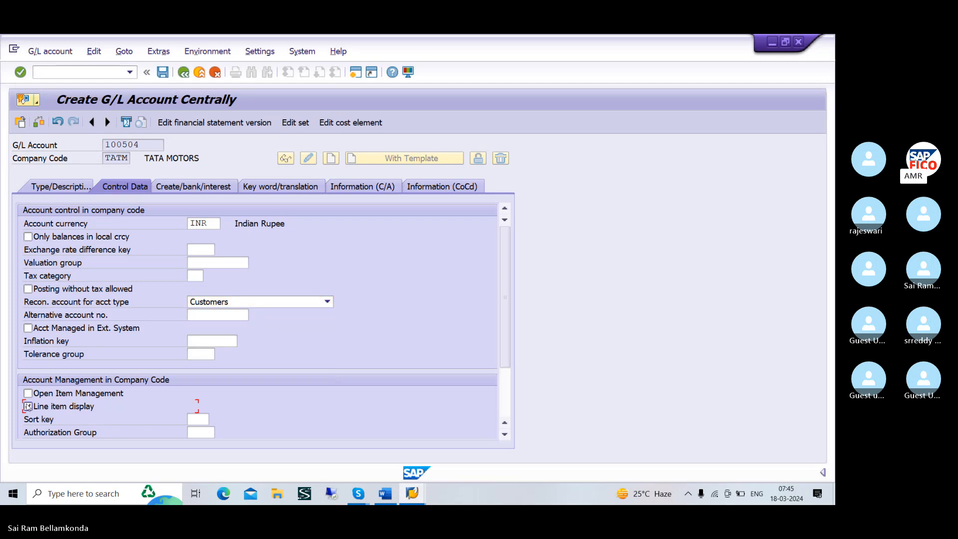
click(204, 420)
text(001)
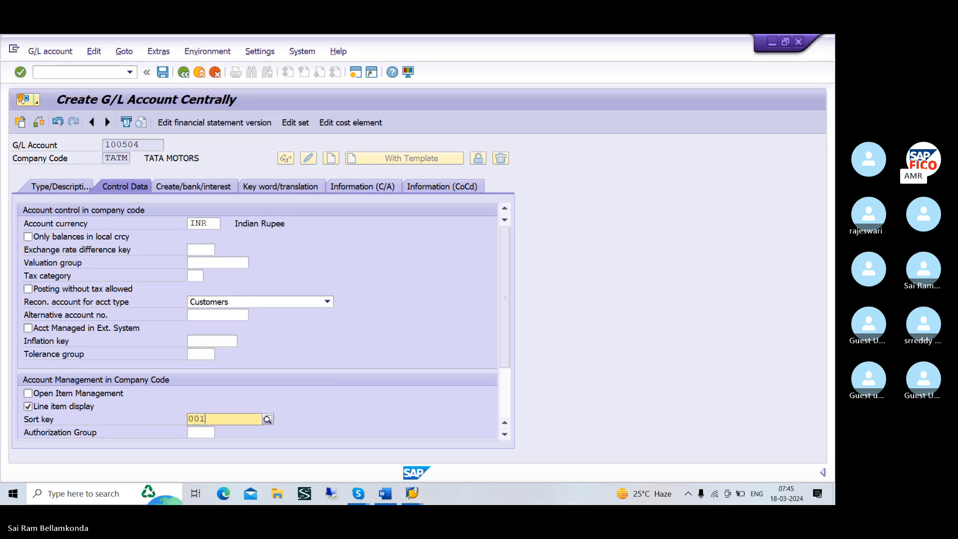
click(214, 443)
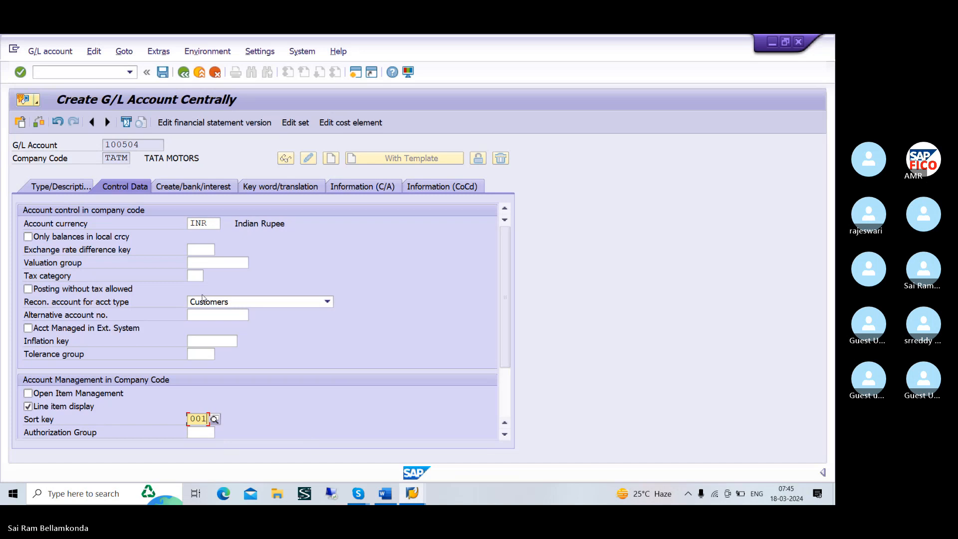
Assign field status group G031, Accounts for down payments received, and save the G/L account
click(171, 186)
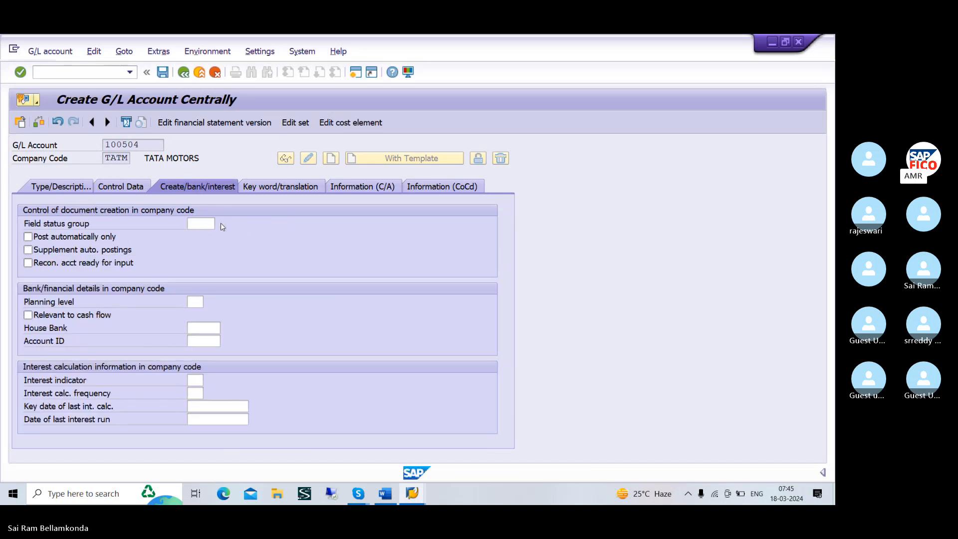
click(222, 227)
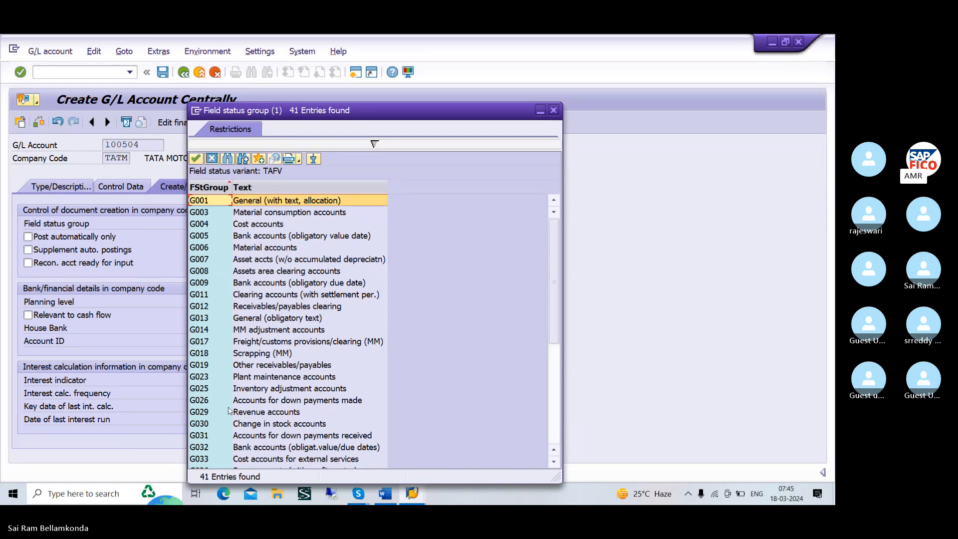
click(287, 436)
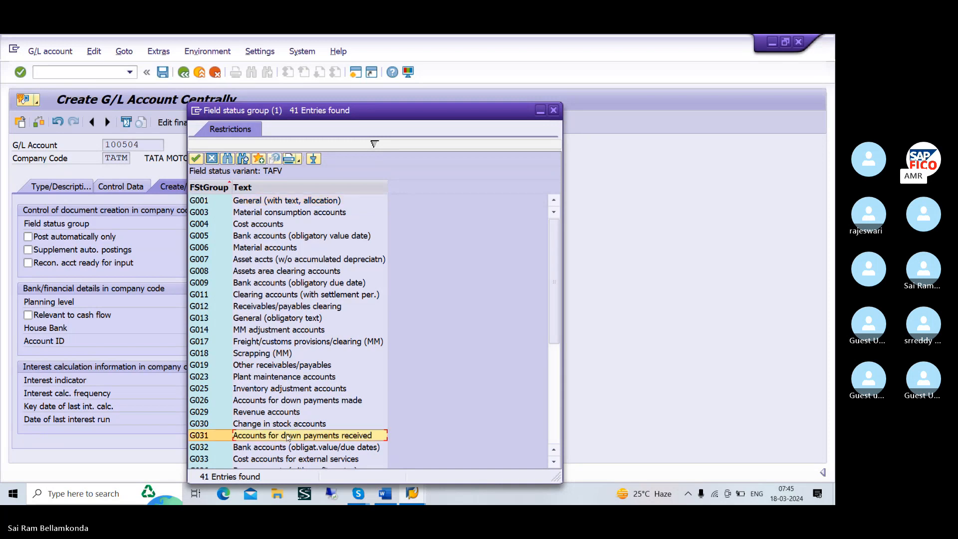
click(196, 159)
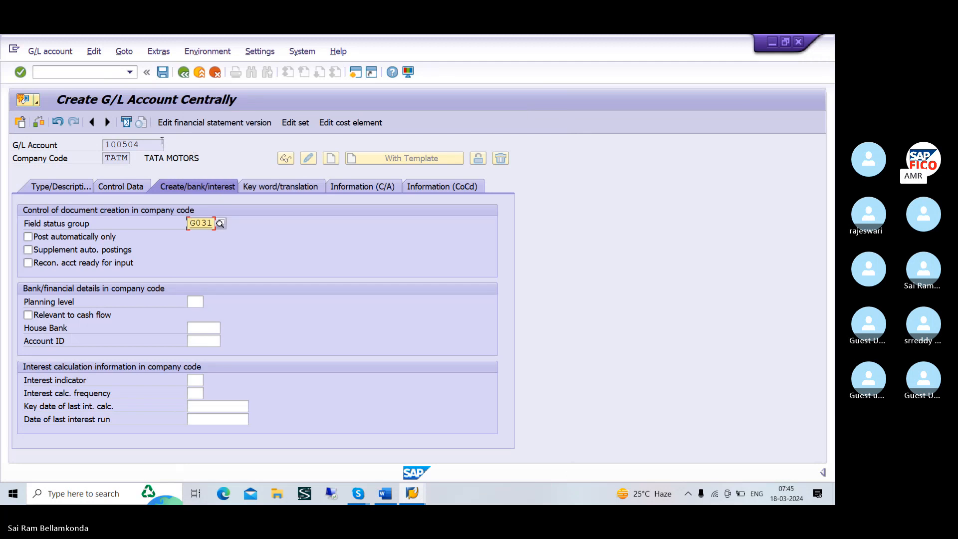
click(162, 73)
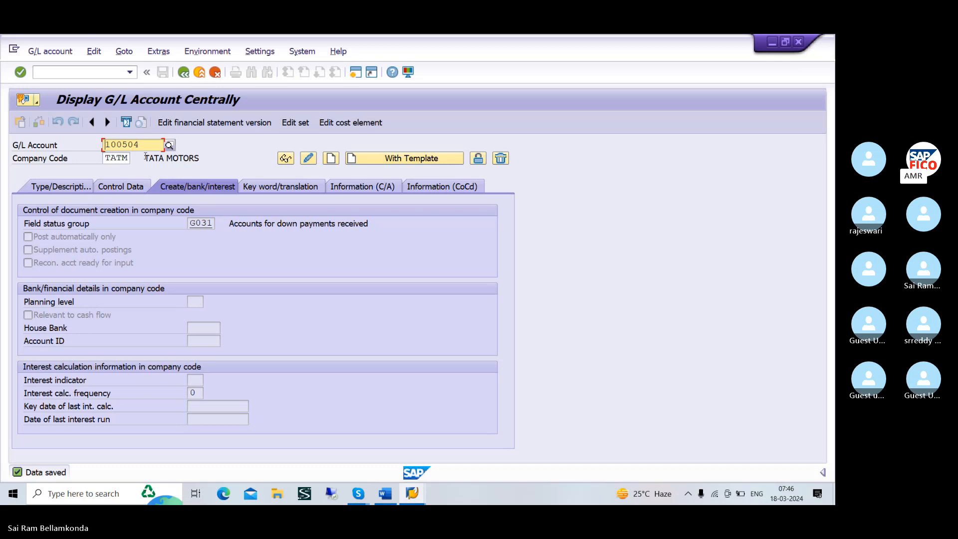
Switch to the Word notes and replace "from" with "TO" before Vendor in item 2
key(alt+Tab)
key(alt+Tab)
key(alt+Tab)
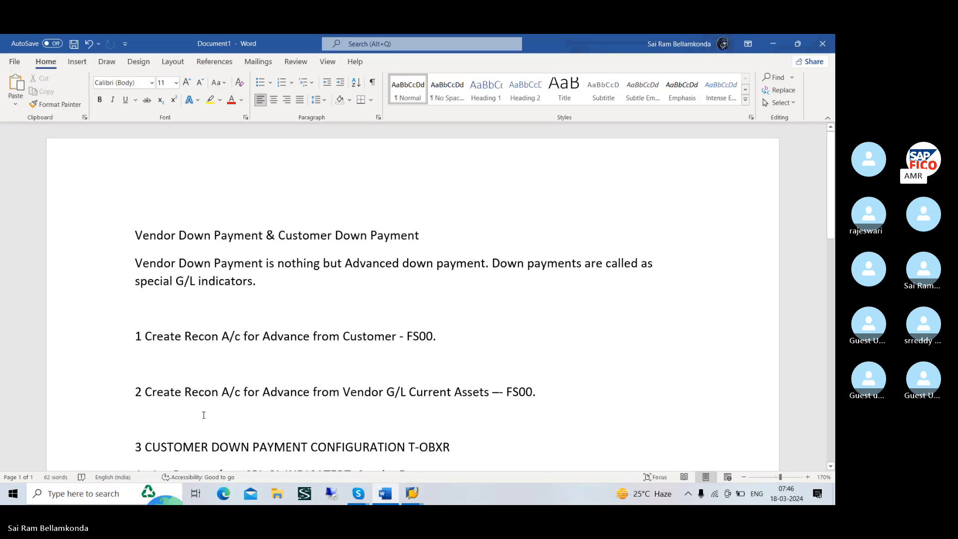
scroll(278, 300, down, 3)
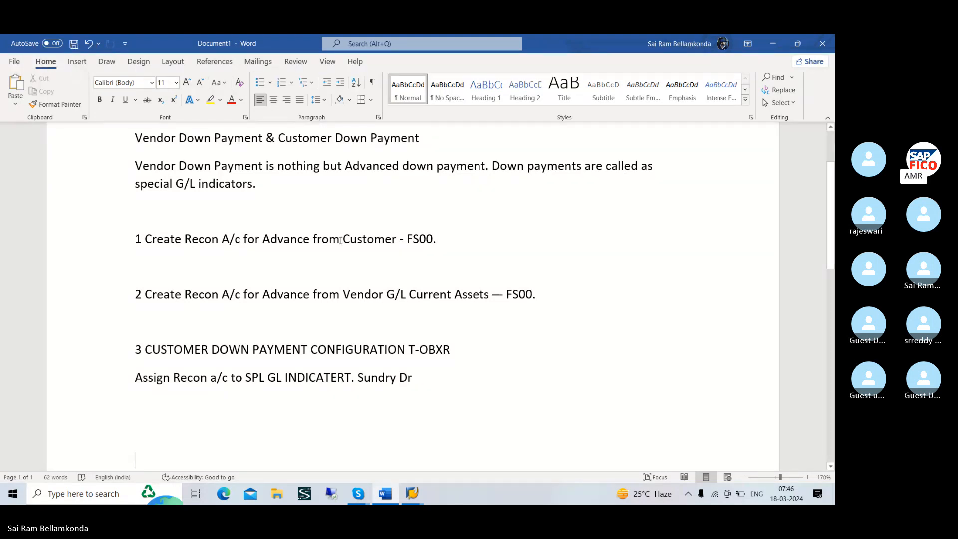
click(340, 240)
click(341, 295)
key(BackSpace)
key(BackSpace)
key(BackSpace)
key(BackSpace)
key(BackSpace)
text(TO)
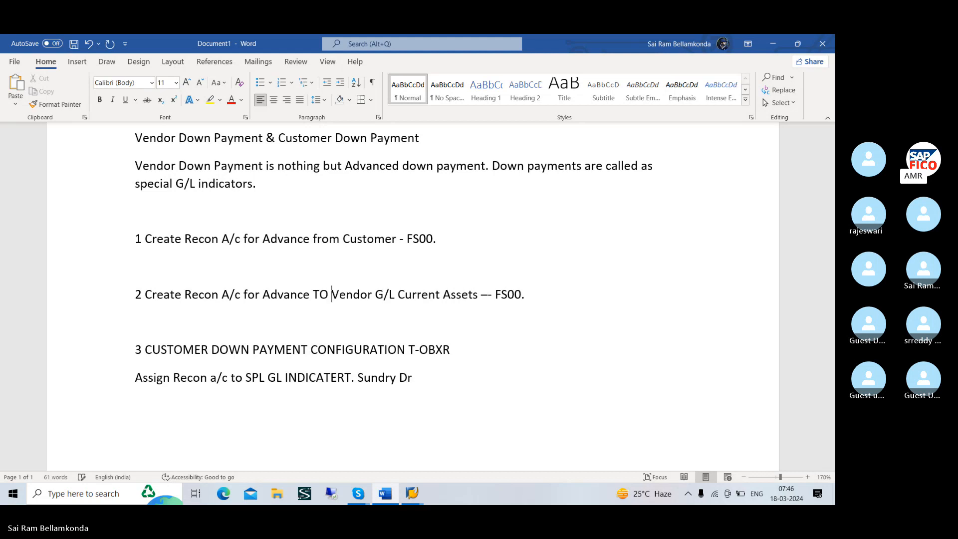
Remove the blank lines between items 1, 2 and 3 of the Word notes
click(468, 330)
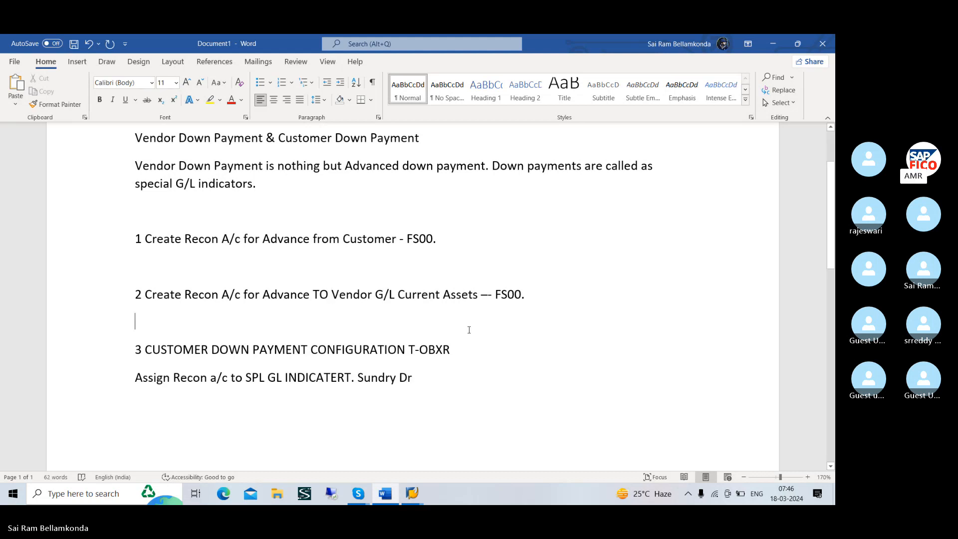
key(BackSpace)
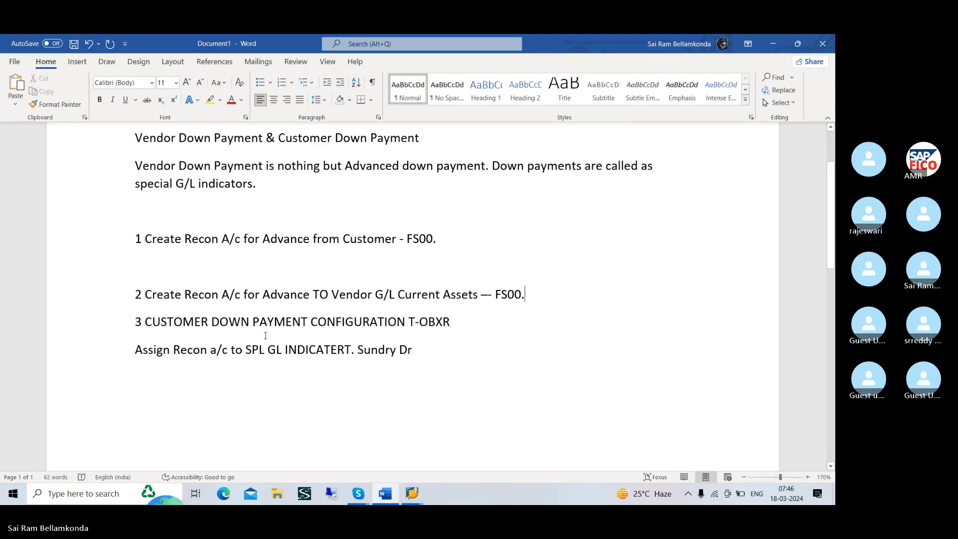
click(137, 286)
key(BackSpace)
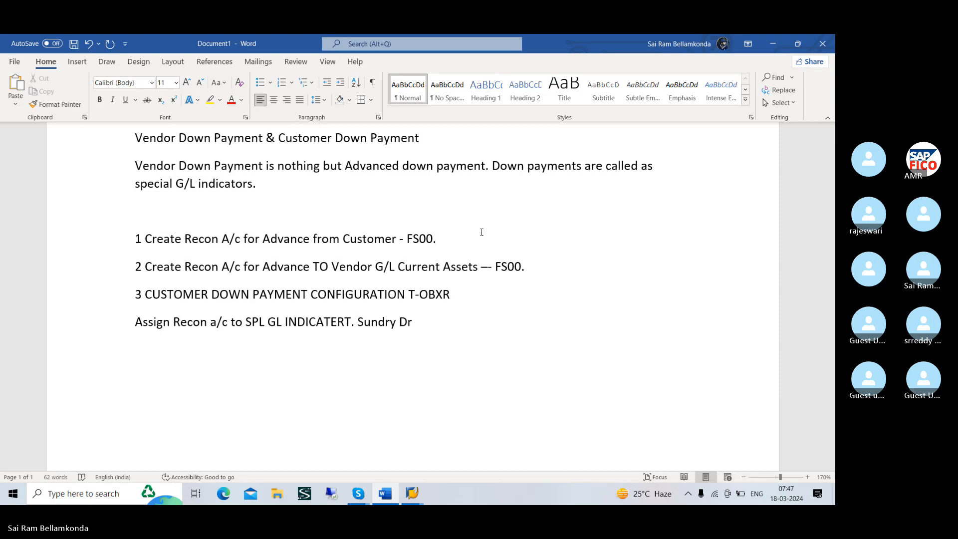
click(481, 232)
Switch back to SAP and restart G/L account maintenance with transaction code /NFS00
key(alt+Tab)
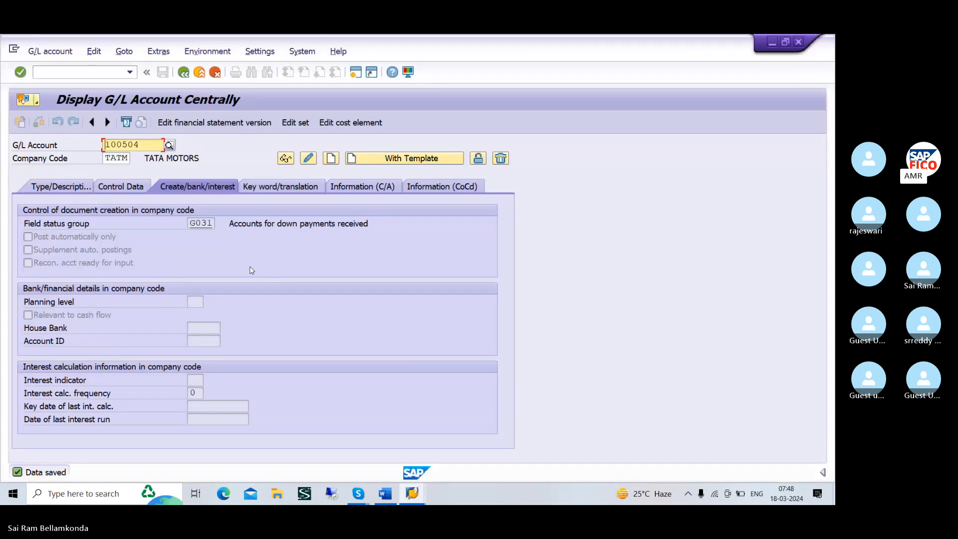
click(88, 73)
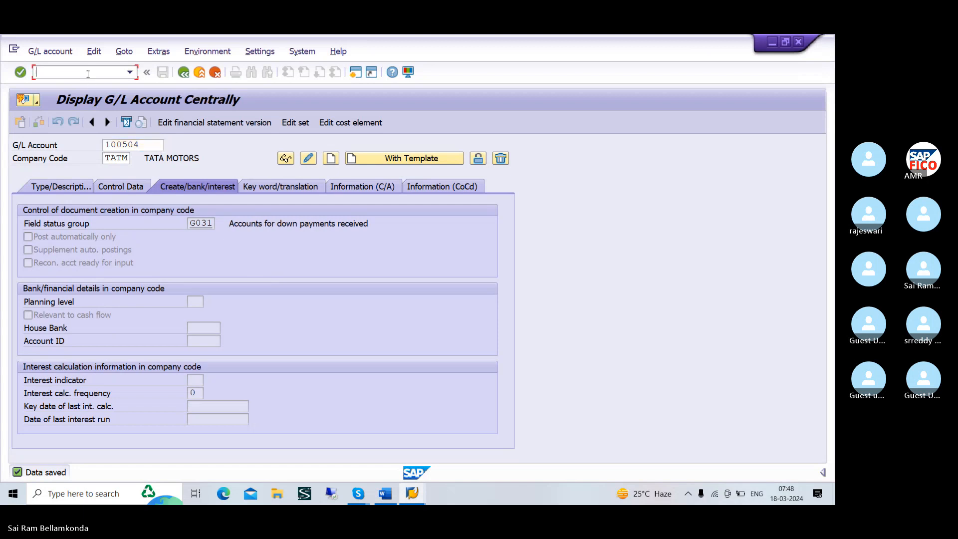
text(/NFS00)
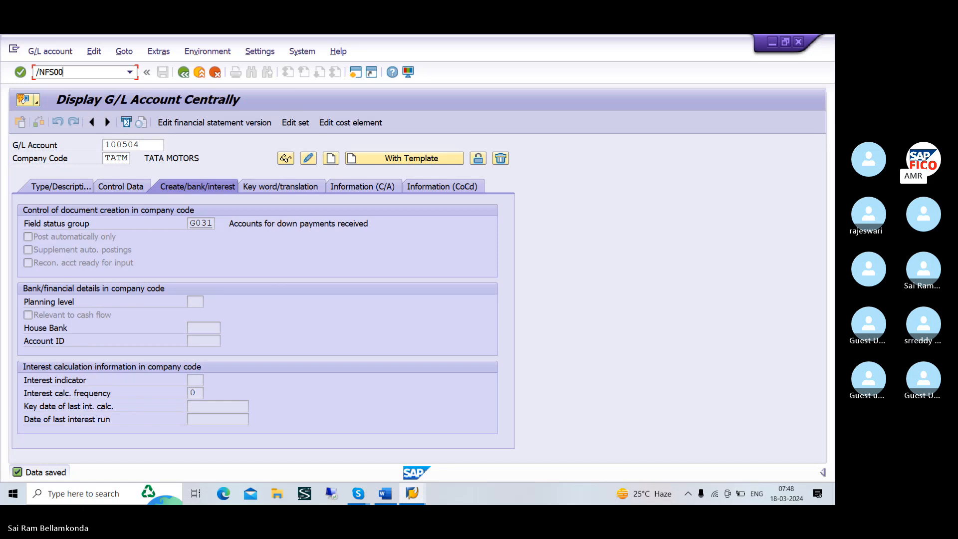
key(Return)
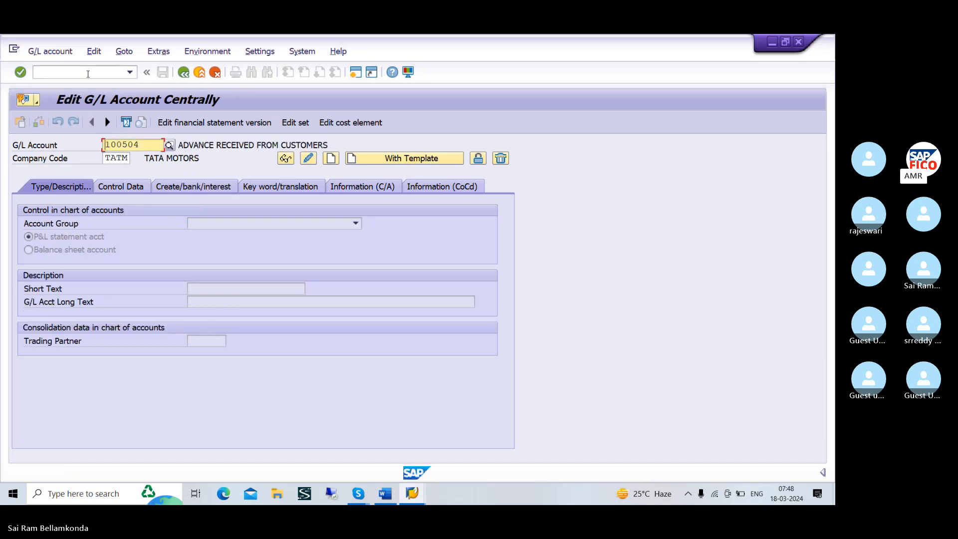
key(alt+Tab)
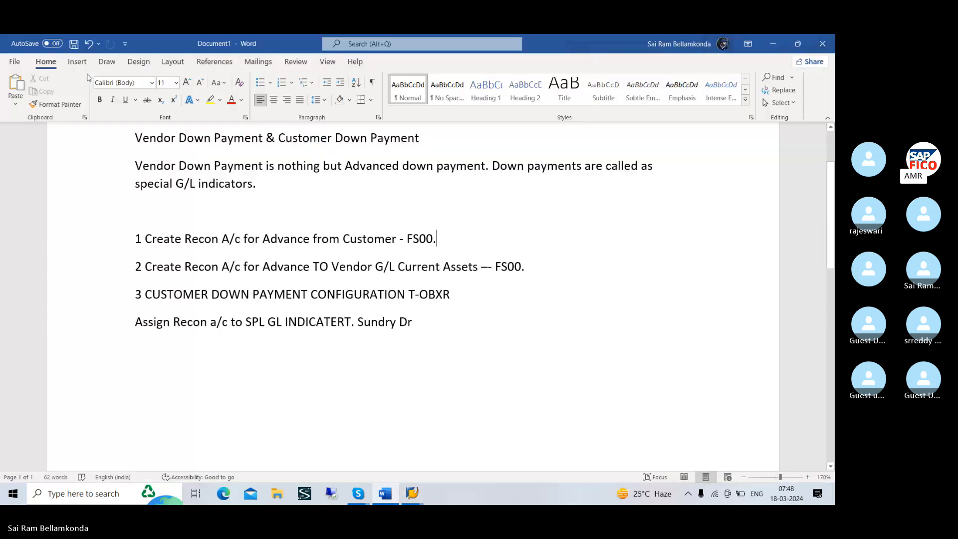
key(alt+Tab)
key(alt+Tab)
key(alt+Tab)
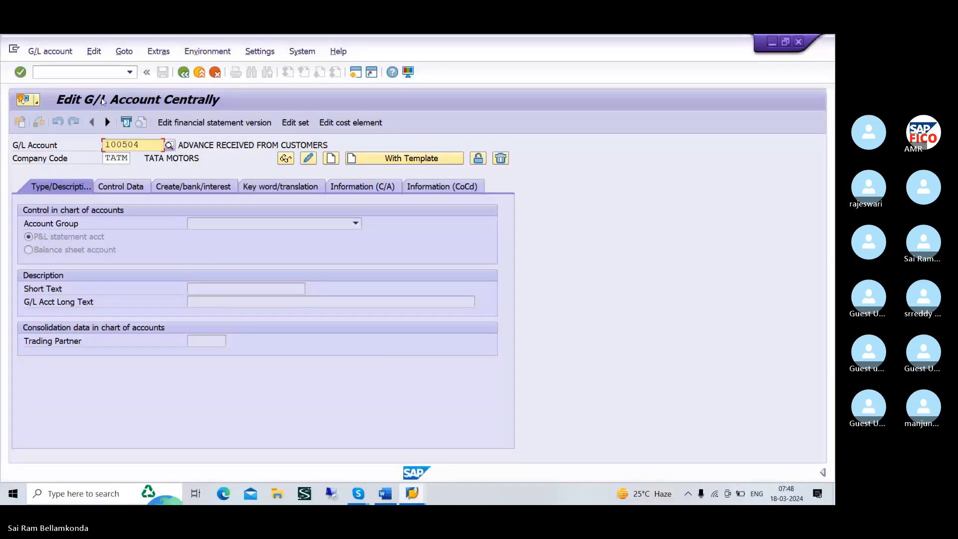
Try to create G/L account 100504 in company code TATM
click(90, 73)
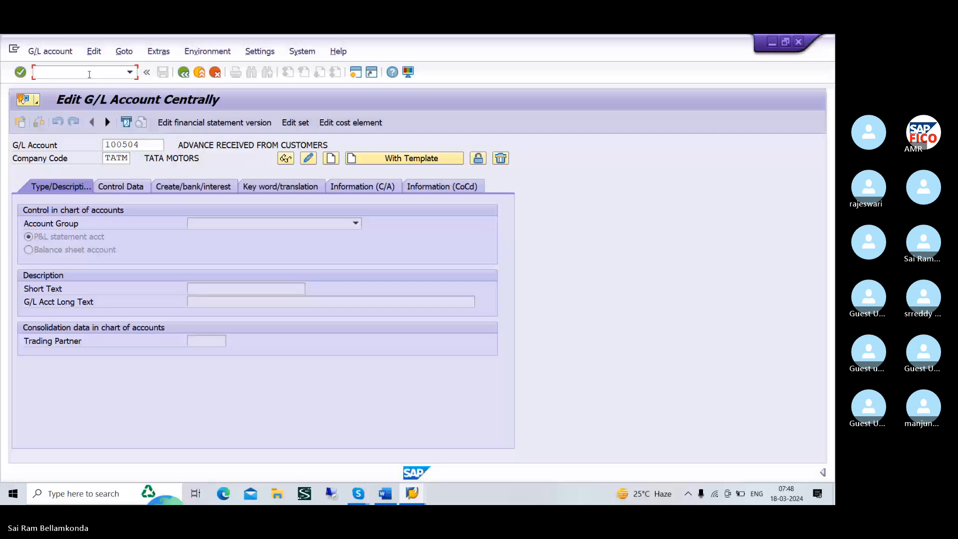
click(338, 162)
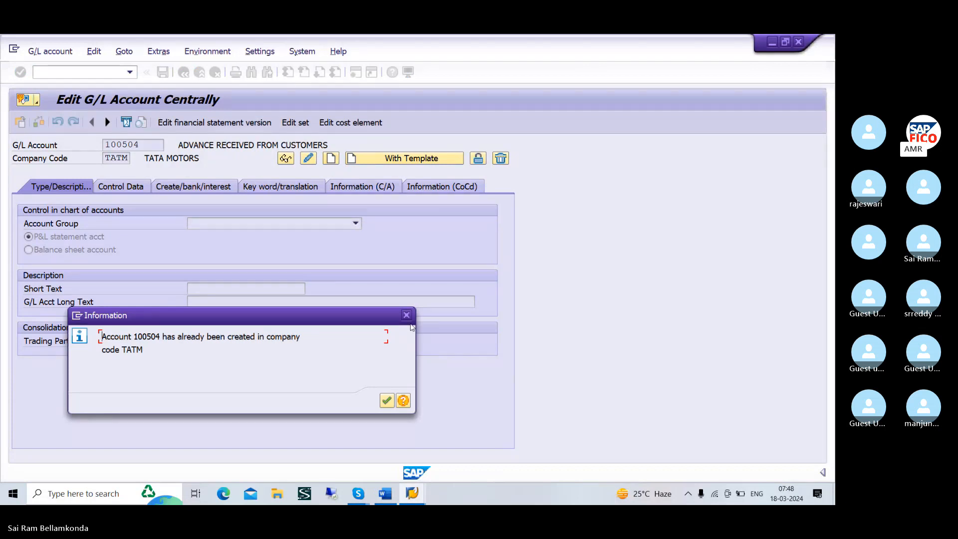
click(409, 317)
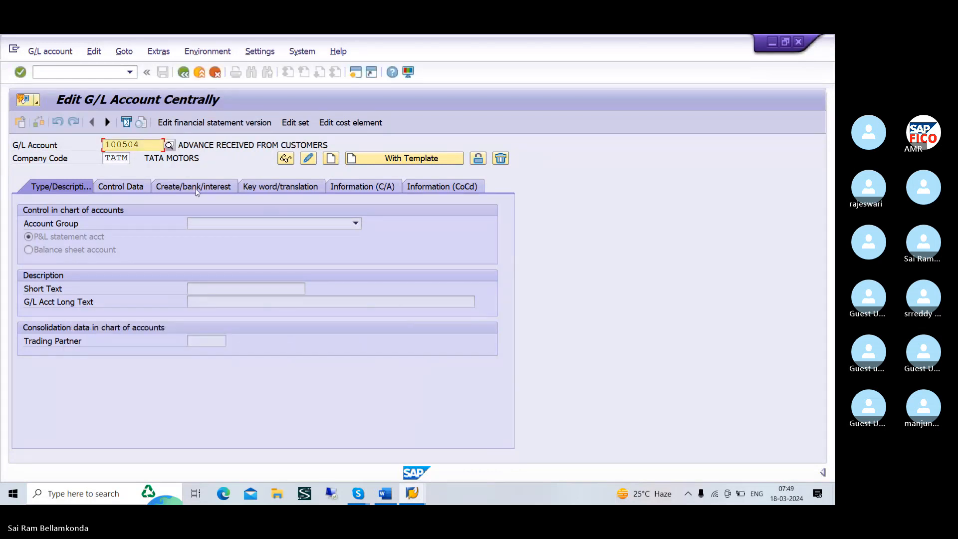
Change the G/L account number to 100505 for company code TATM
key(BackSpace)
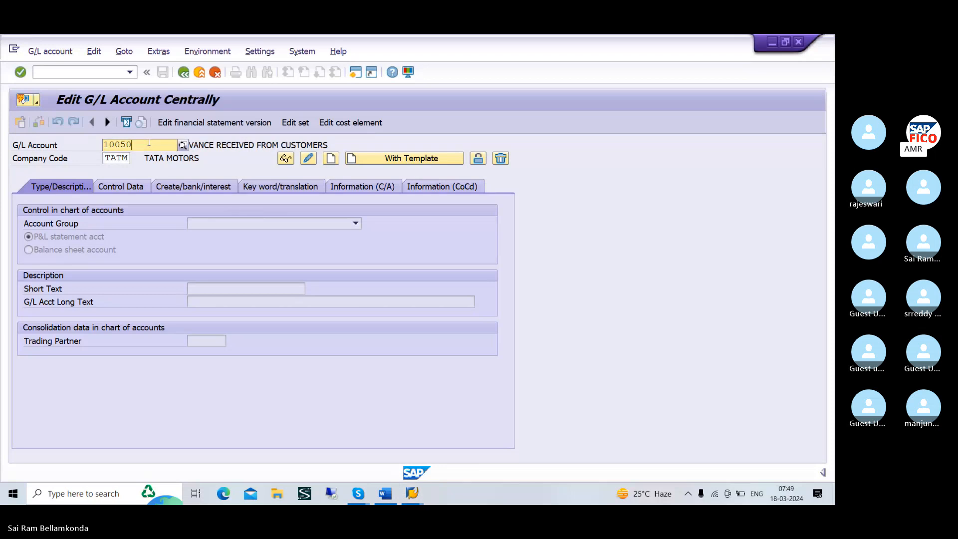
text(5)
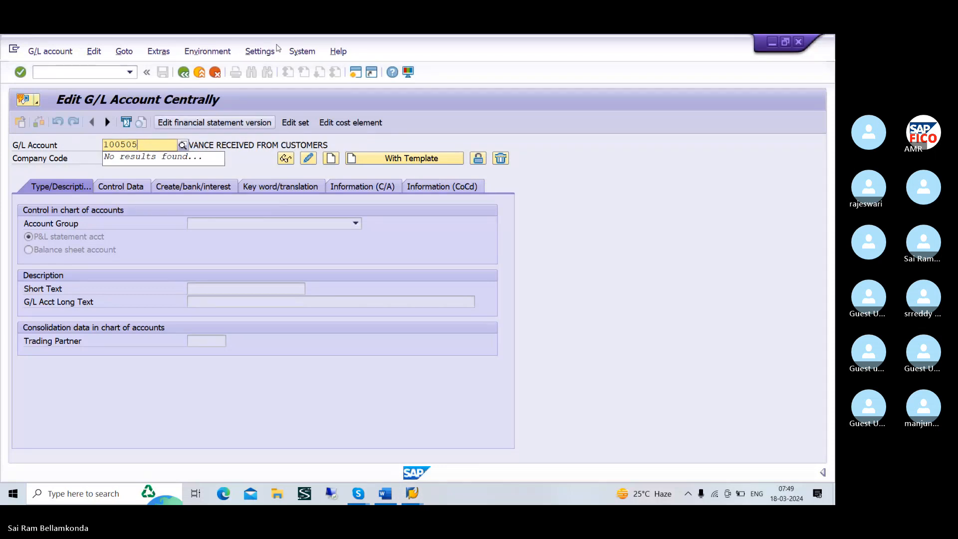
key(BackSpace)
text(4)
key(Return)
Set the hierarchy display to show accounts in the navigation tree and accept the setting
click(260, 51)
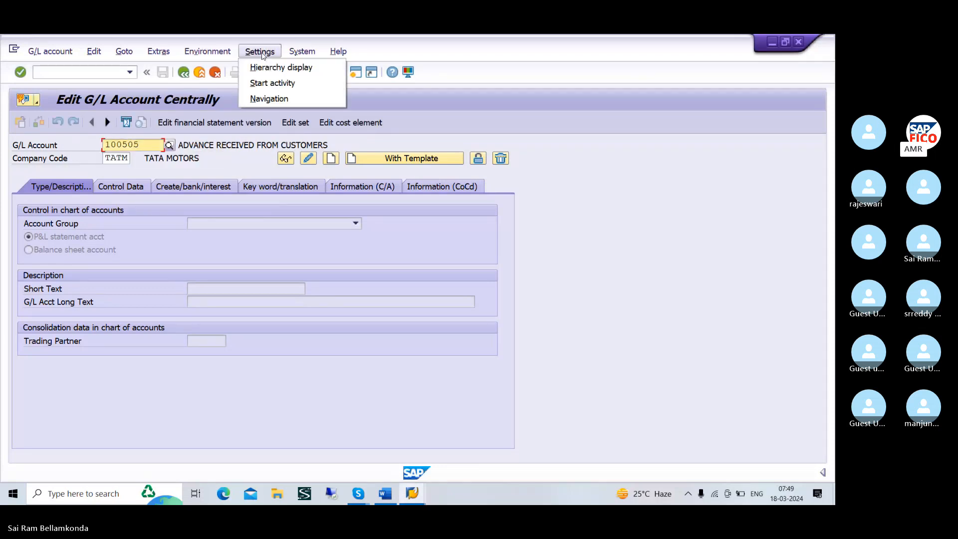
click(270, 68)
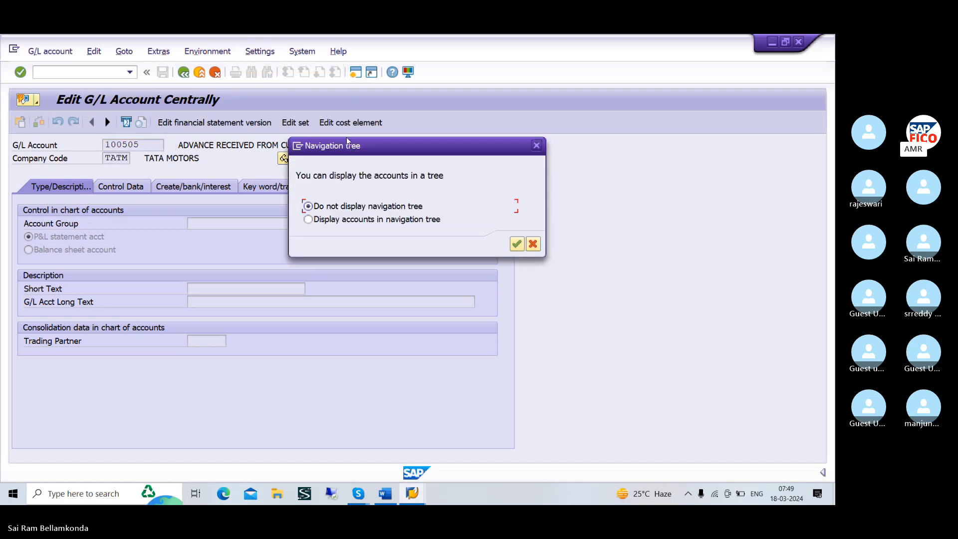
click(338, 223)
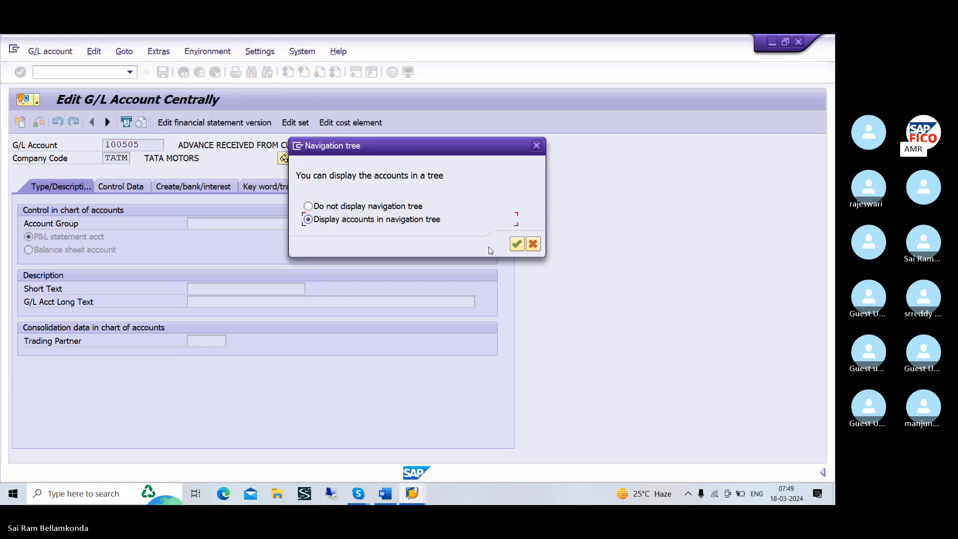
click(517, 244)
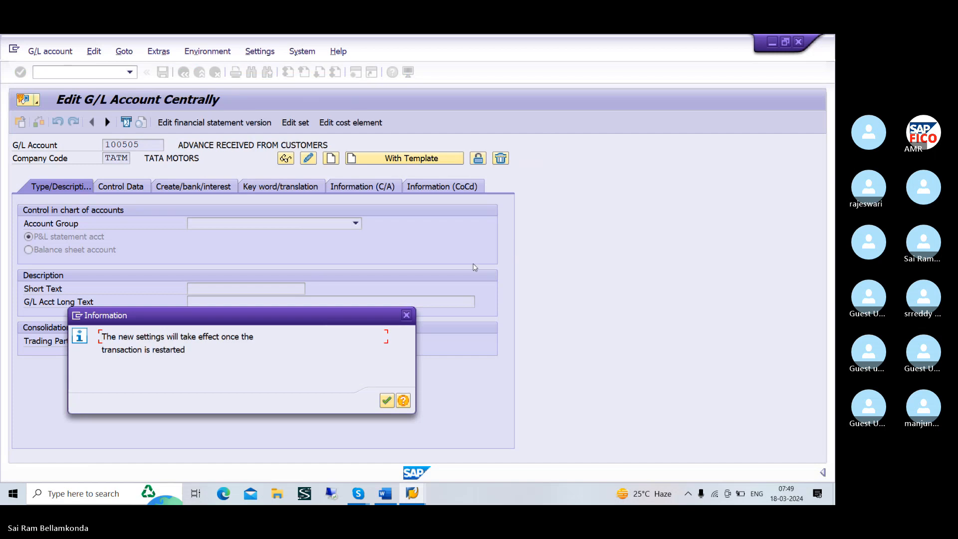
click(386, 402)
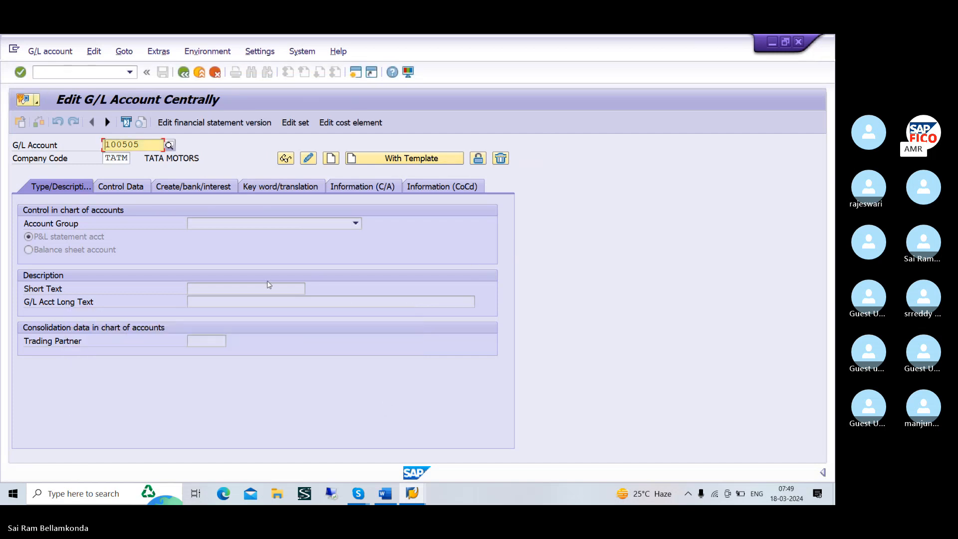
Leave the transaction for SAP Easy Access and reopen G/L account maintenance with transaction code /NFS00
click(103, 72)
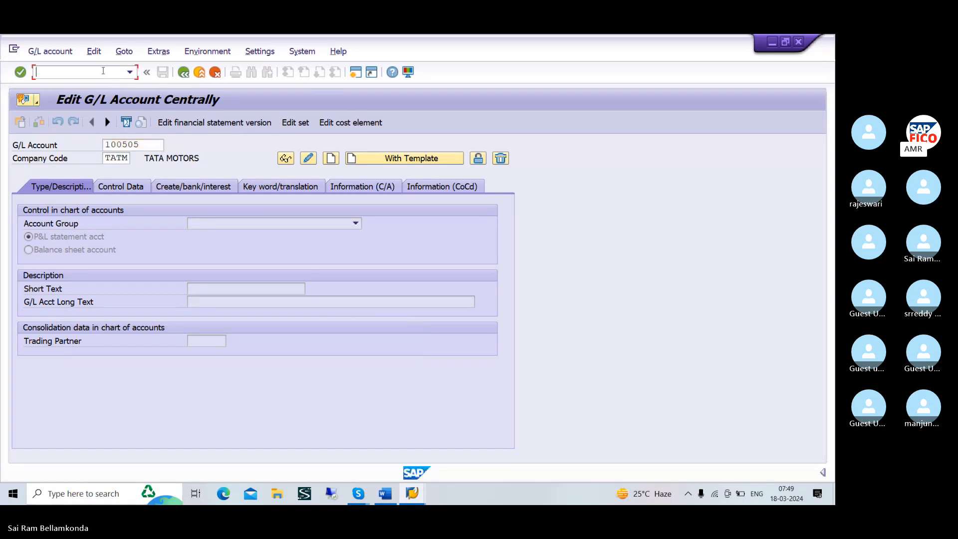
text(/n)
key(Return)
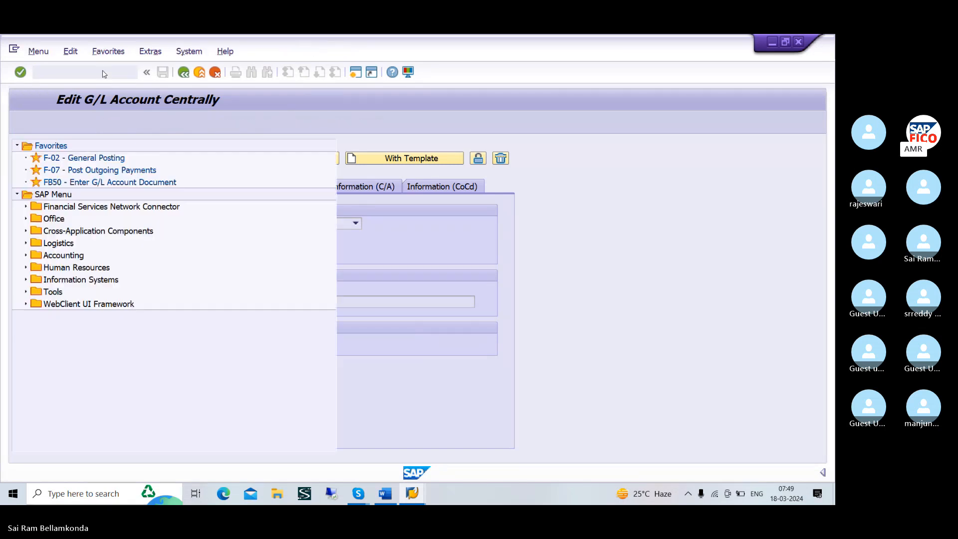
text(/N)
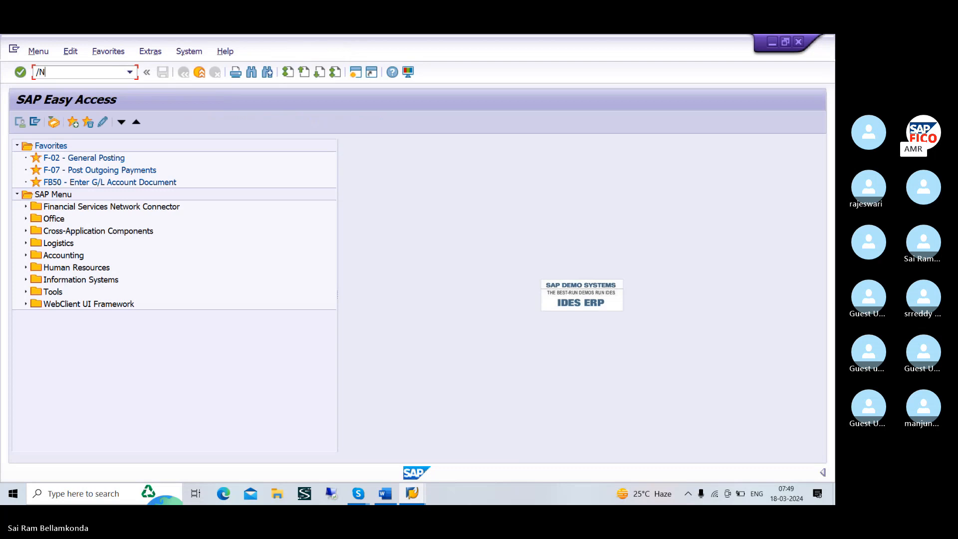
text(FB50)
key(Return)
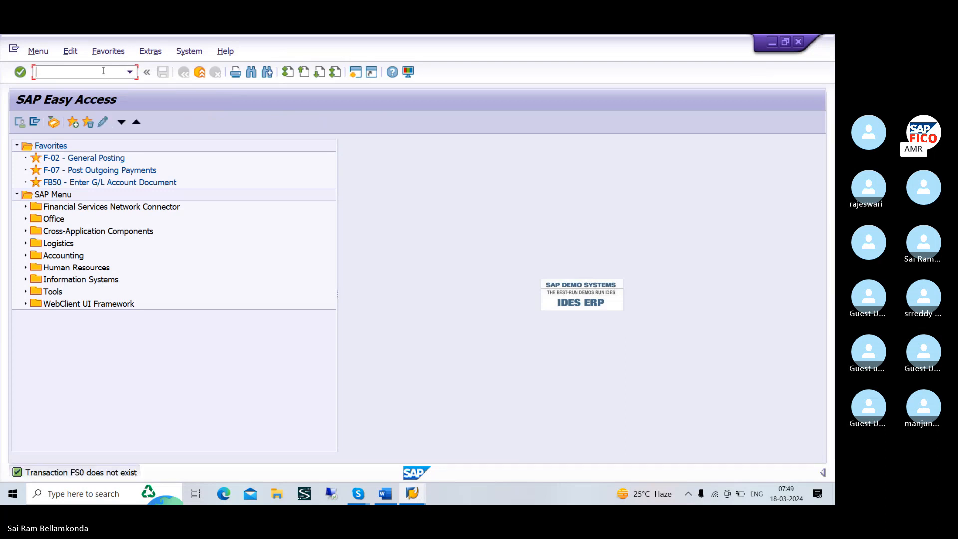
text(/NFS00)
key(Return)
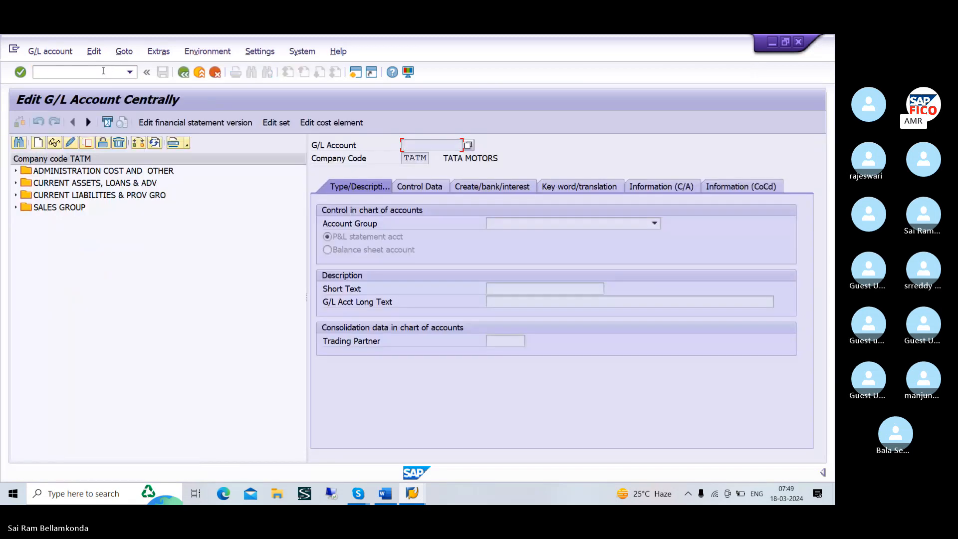
Expand CURRENT ASSETS, LOANS & ADV in the account tree and start creating G/L account 200109 for company code TATM
click(15, 184)
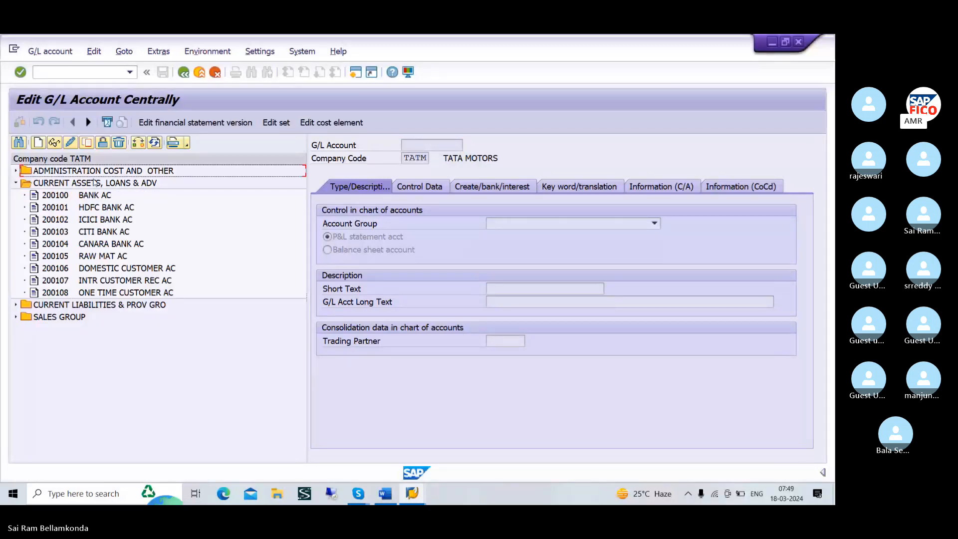
click(39, 143)
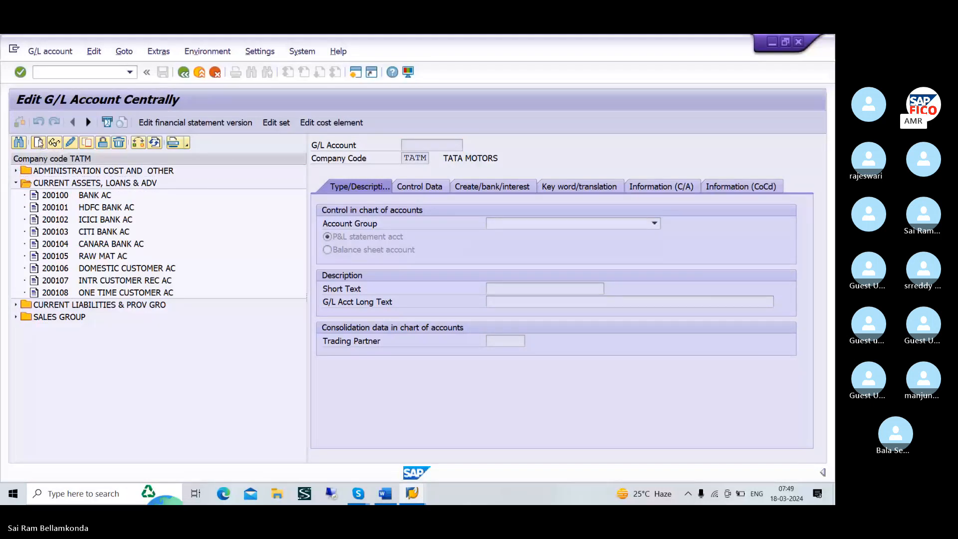
drag(142, 197, 173, 364)
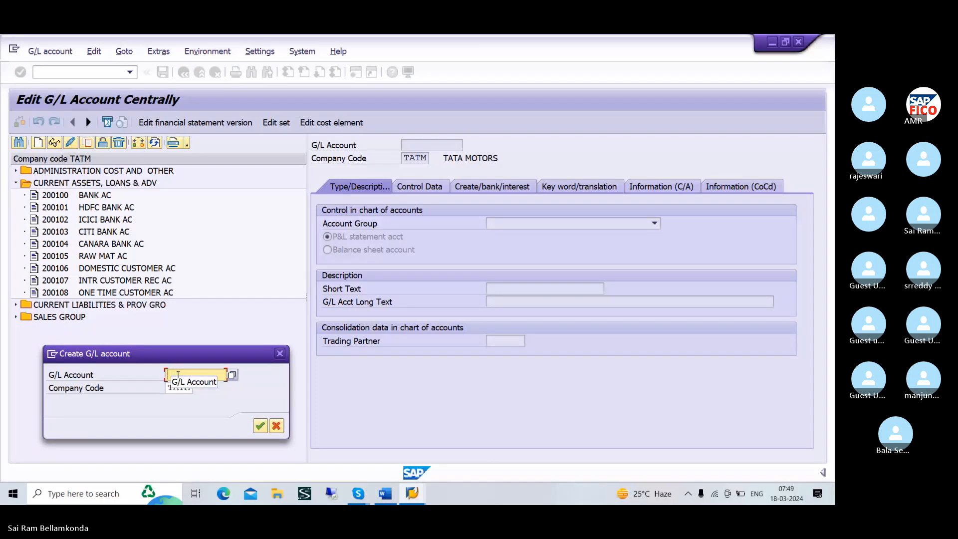
text(20010)
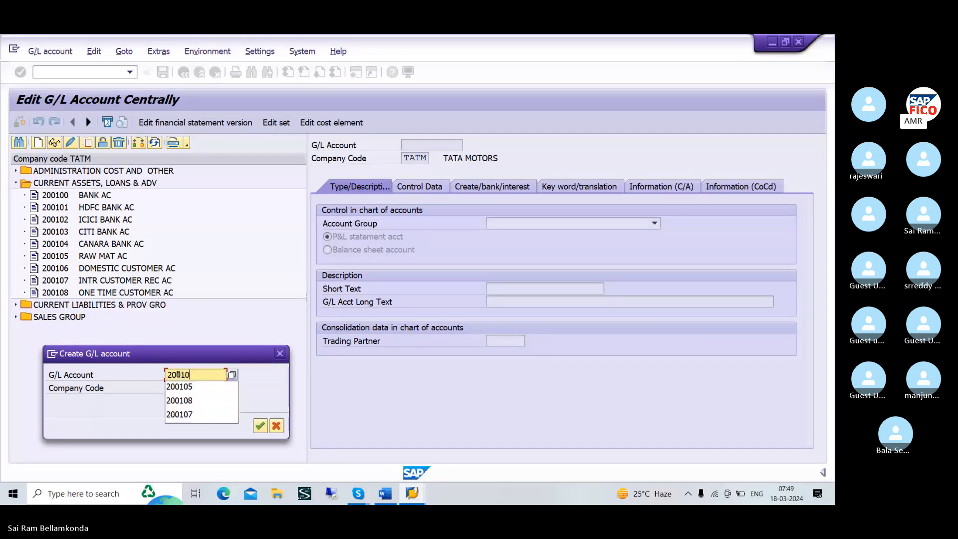
text(9)
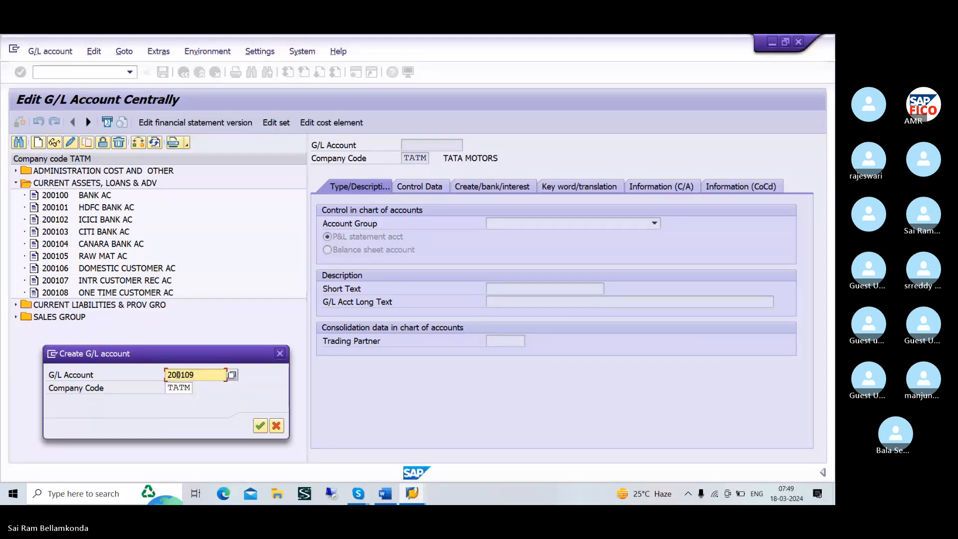
click(260, 426)
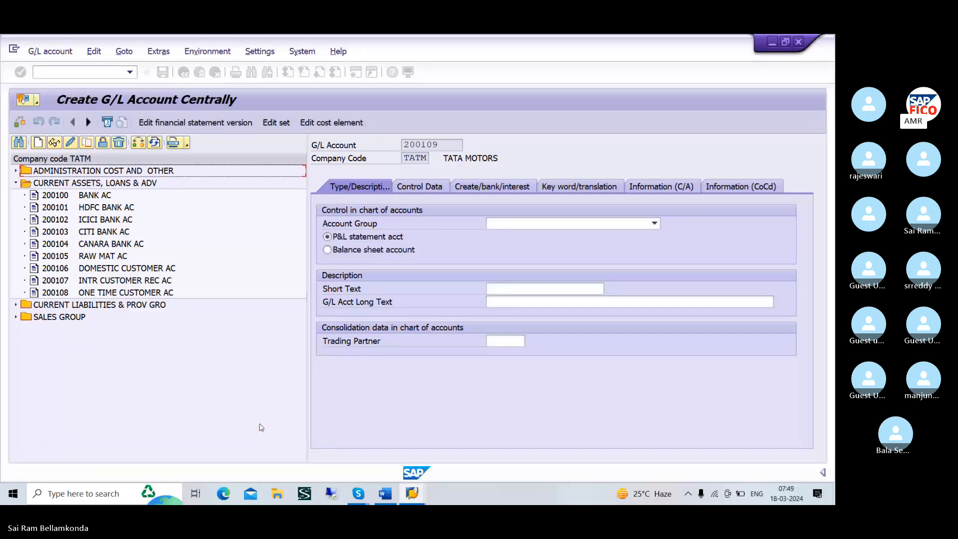
Assign account group CURRENT ASSETS, LOANS & ADV and classify the new account as a balance sheet account
click(525, 223)
click(511, 264)
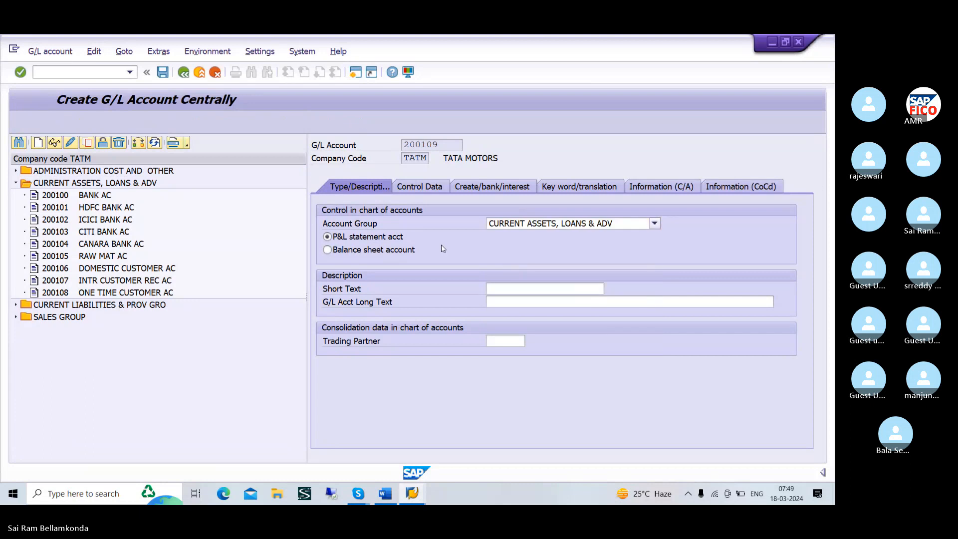
click(398, 252)
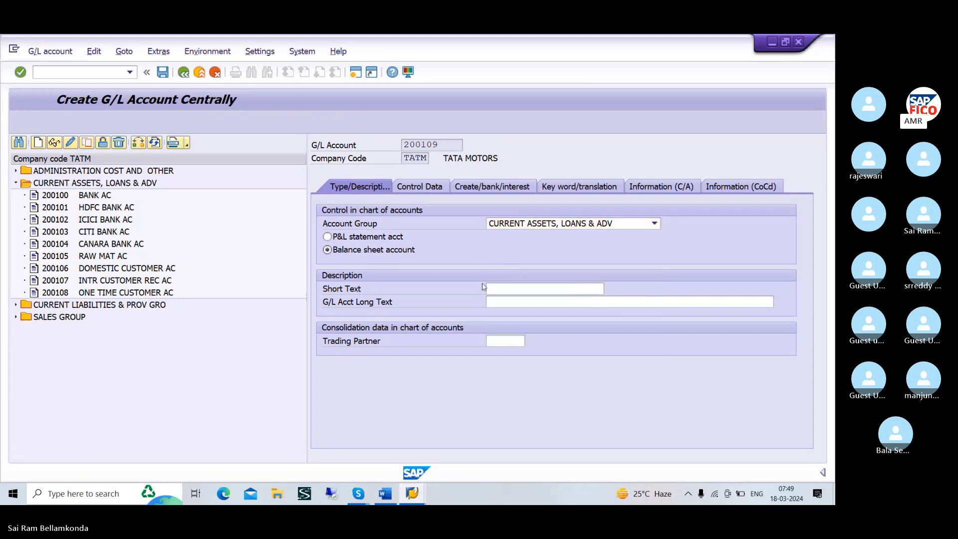
Enter "ADVANCE PAY TO VEN" as the short text of G/L account 200109
click(503, 290)
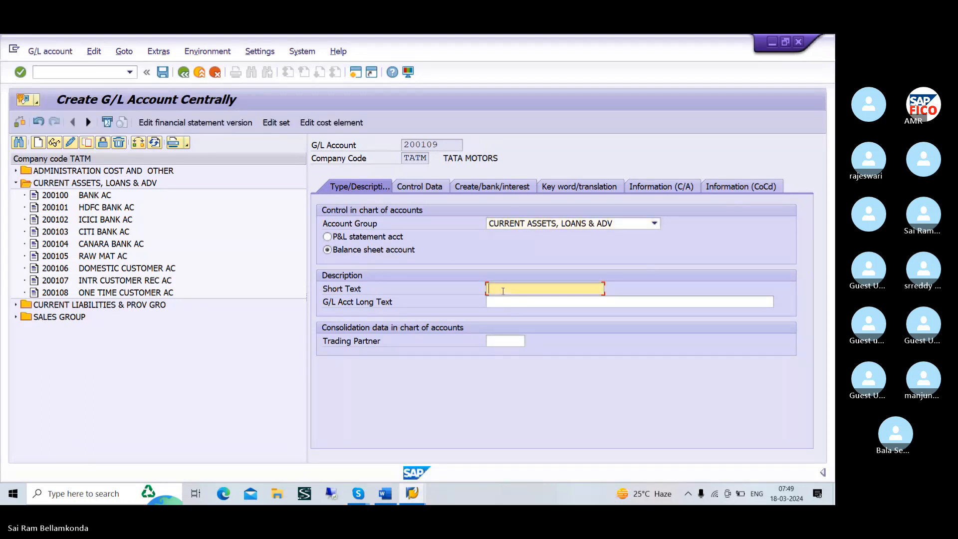
text(V)
key(BackSpace)
text(ADV)
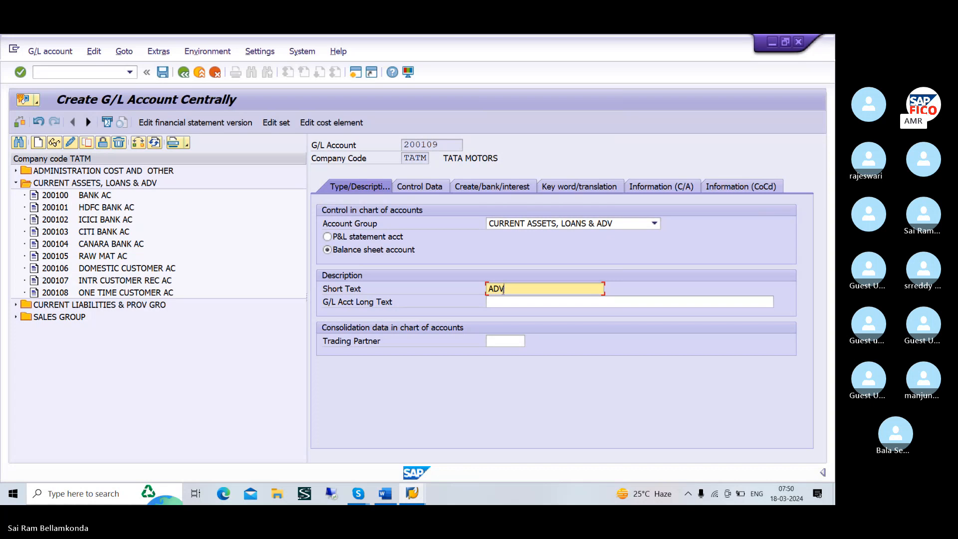
text(ANCE)
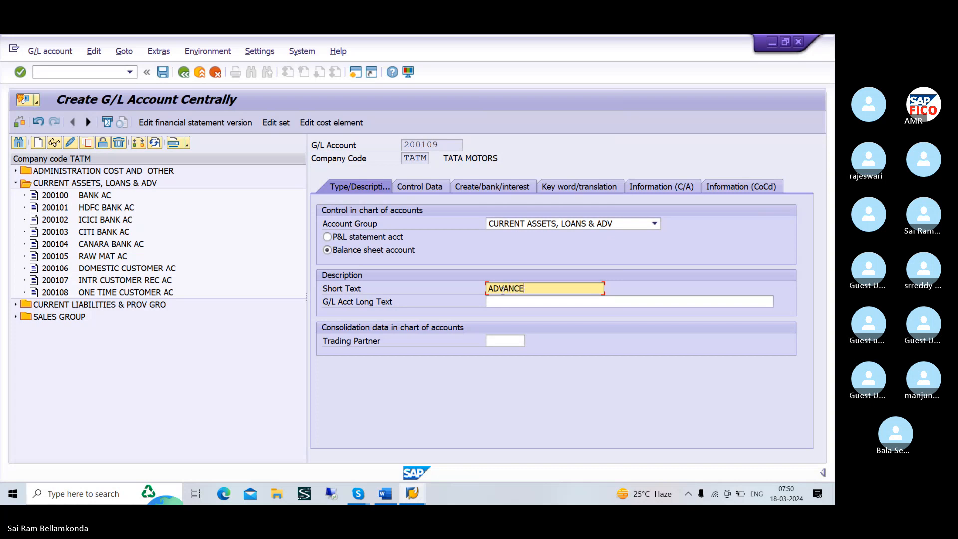
text( T)
key(BackSpace)
text(PAY TO VENDO)
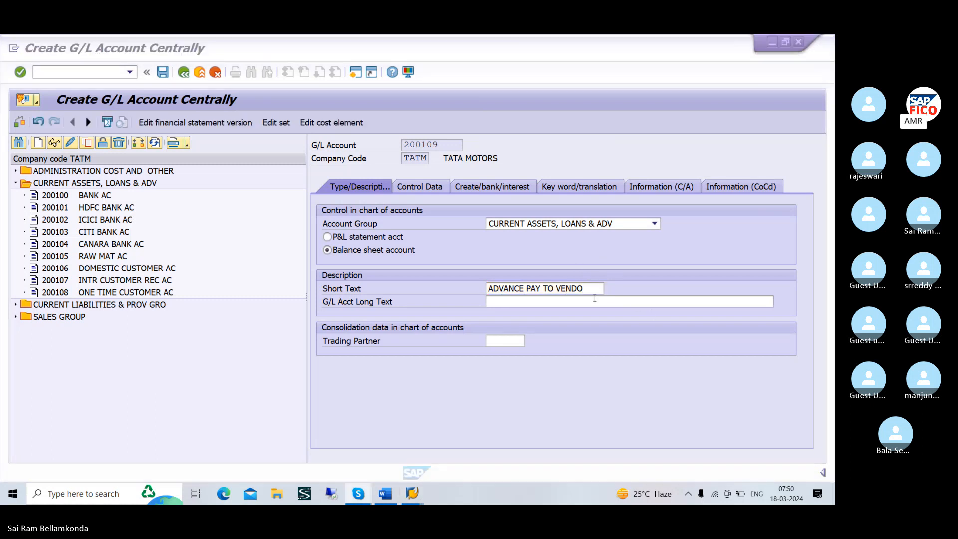
click(562, 289)
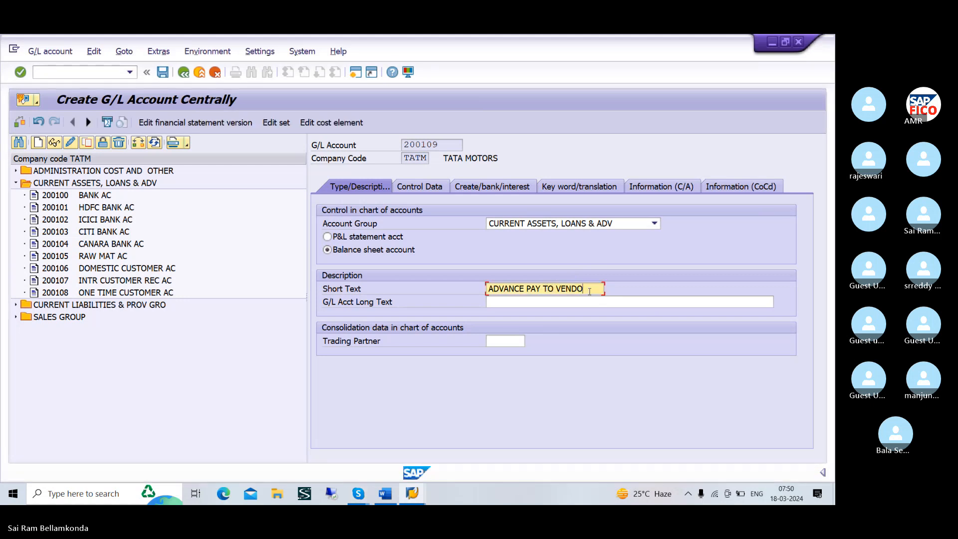
key(BackSpace)
key(BackSpace)
Enter "ADVACNCE PAY O VENDOR ACCOUNT" as the G/L account long text
click(578, 302)
text(AD)
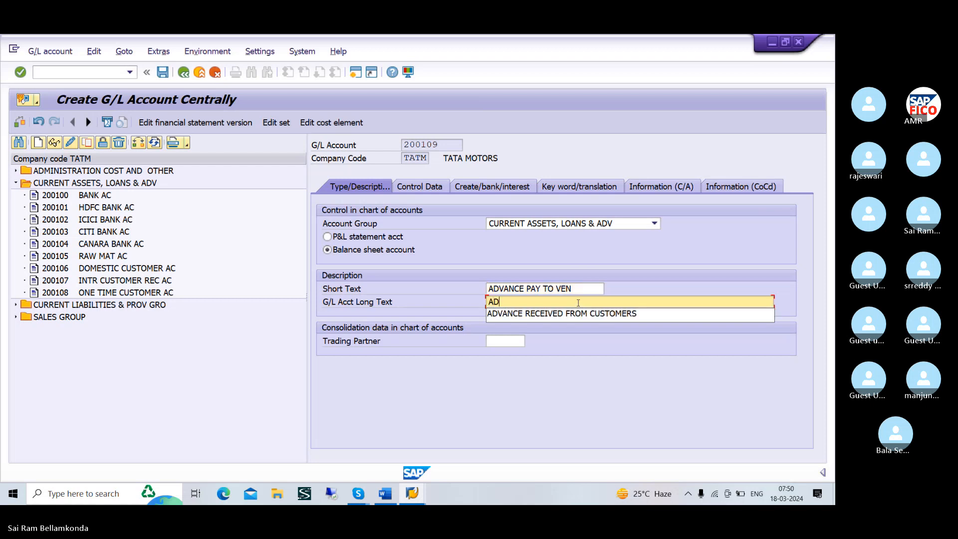
text(VAC)
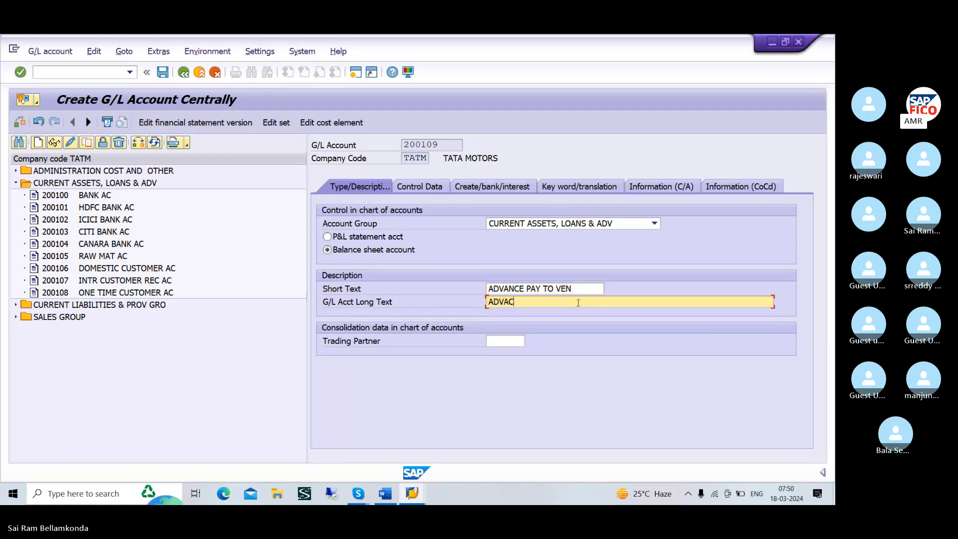
text(NCE PAY O VENDOR)
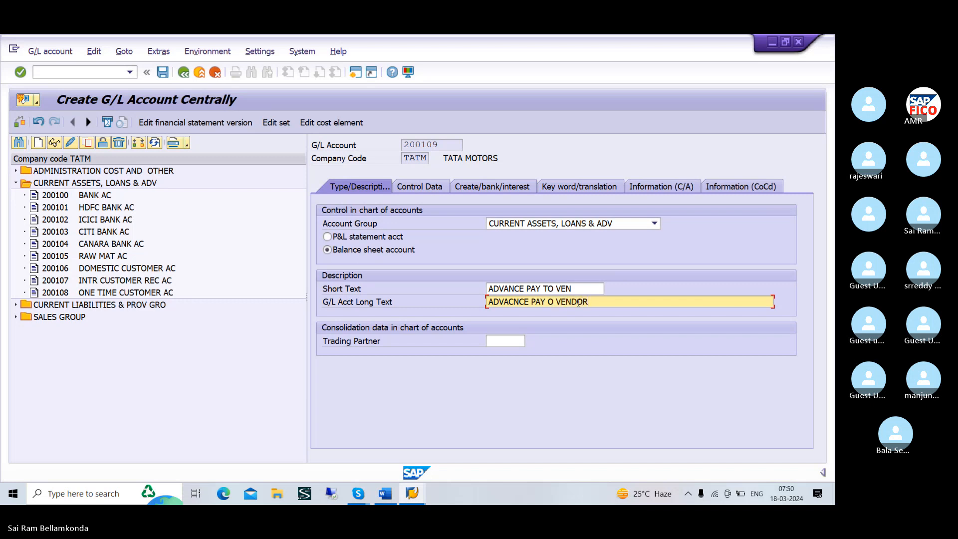
text( ACCOUNT)
Correct the stray "O" before VENDOR to "TO" in the long text of G/L account 200109
click(416, 187)
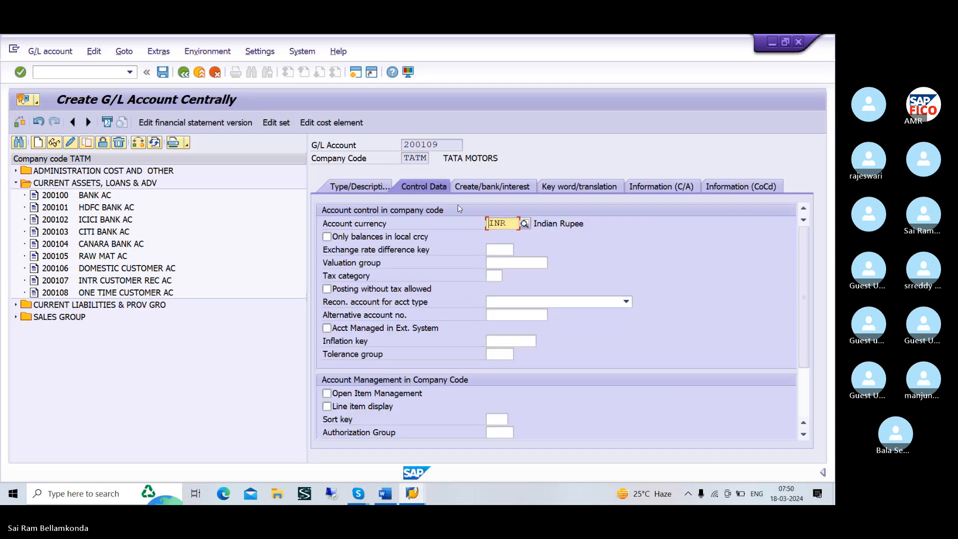
click(388, 192)
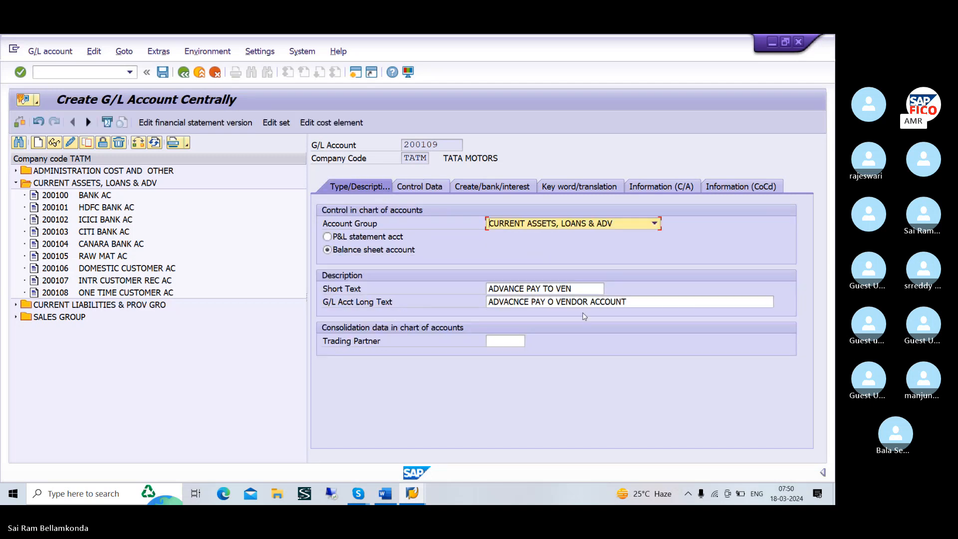
click(558, 302)
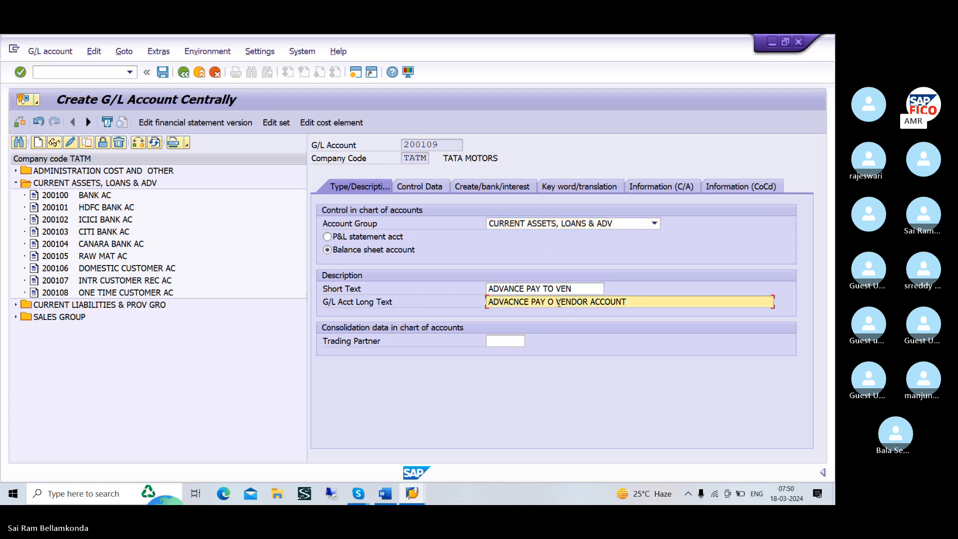
click(548, 302)
text(T)
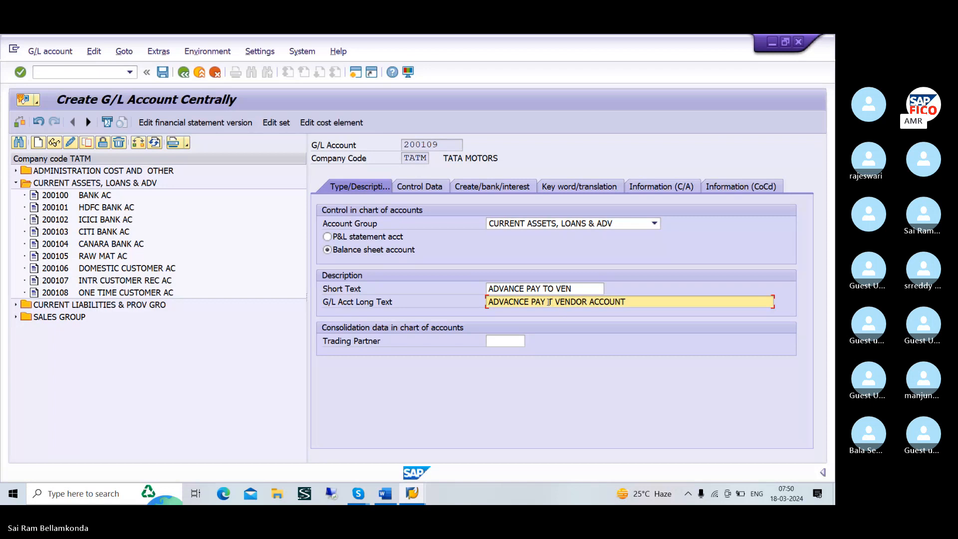
text(O)
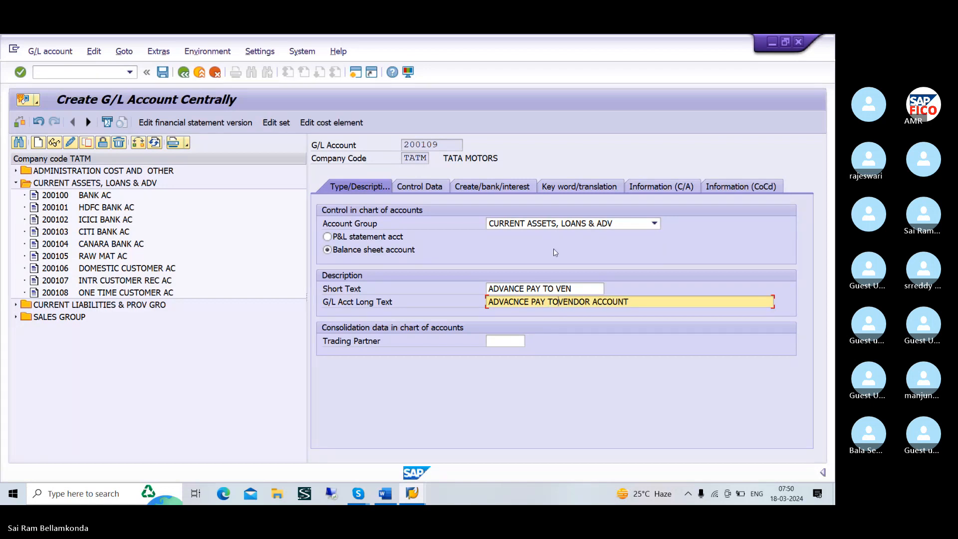
In the control data, set the reconciliation account type to Vendors, enable line item display and enter sort key 001
click(432, 187)
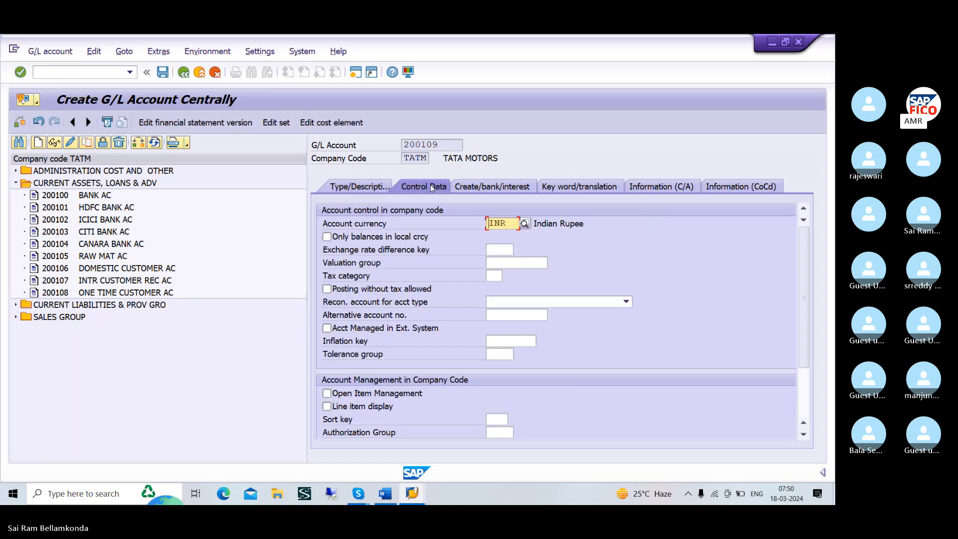
click(547, 302)
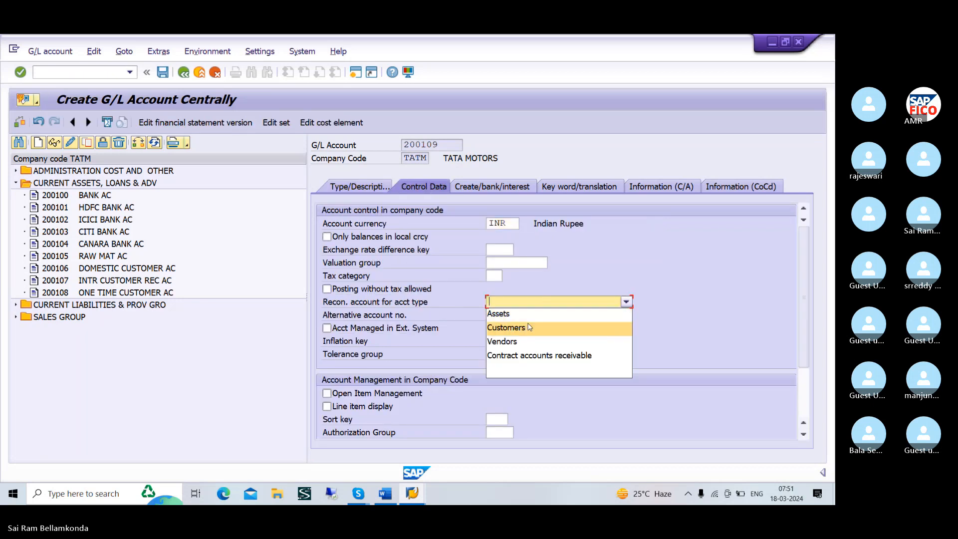
click(512, 342)
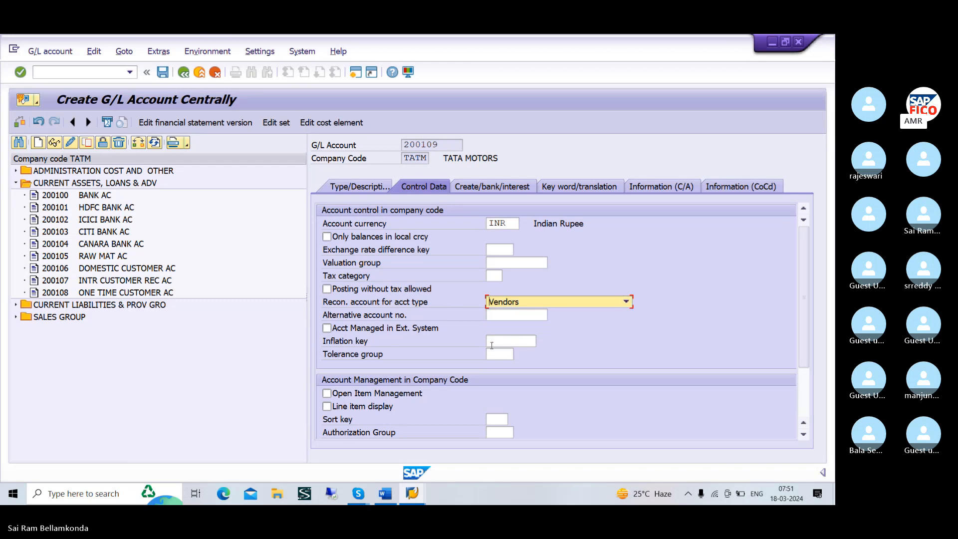
click(326, 406)
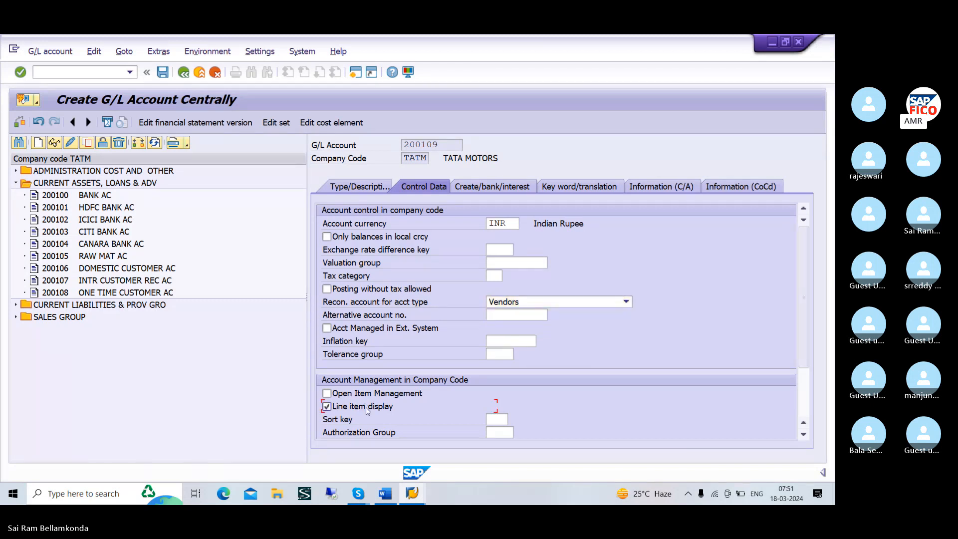
click(498, 418)
text(001)
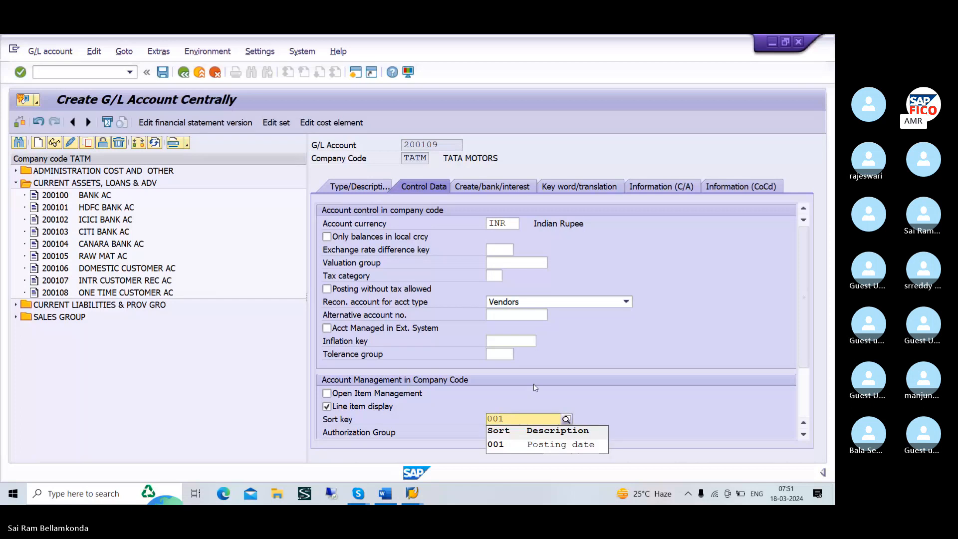
key(Return)
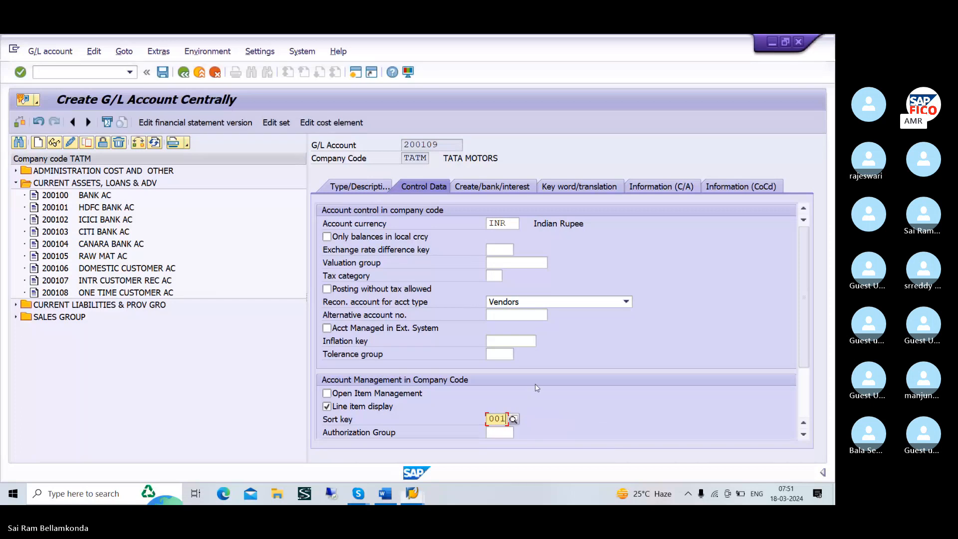
Assign field status group G026, Accounts for down payments made, and save G/L account 200109
click(476, 187)
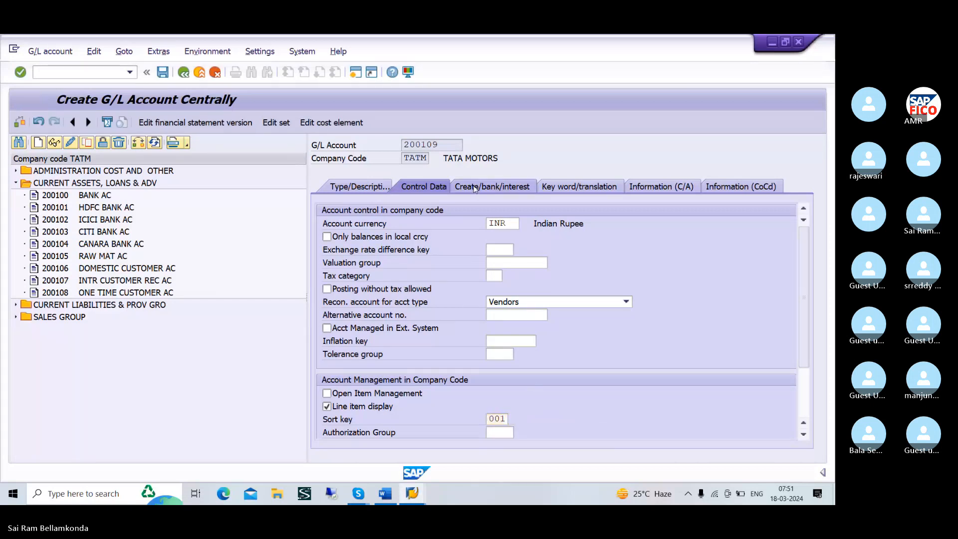
click(521, 225)
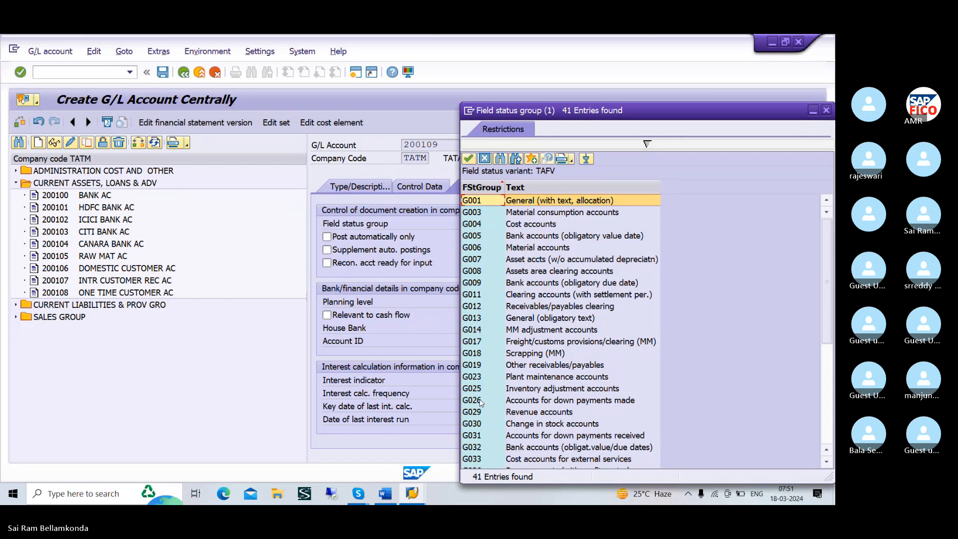
click(562, 401)
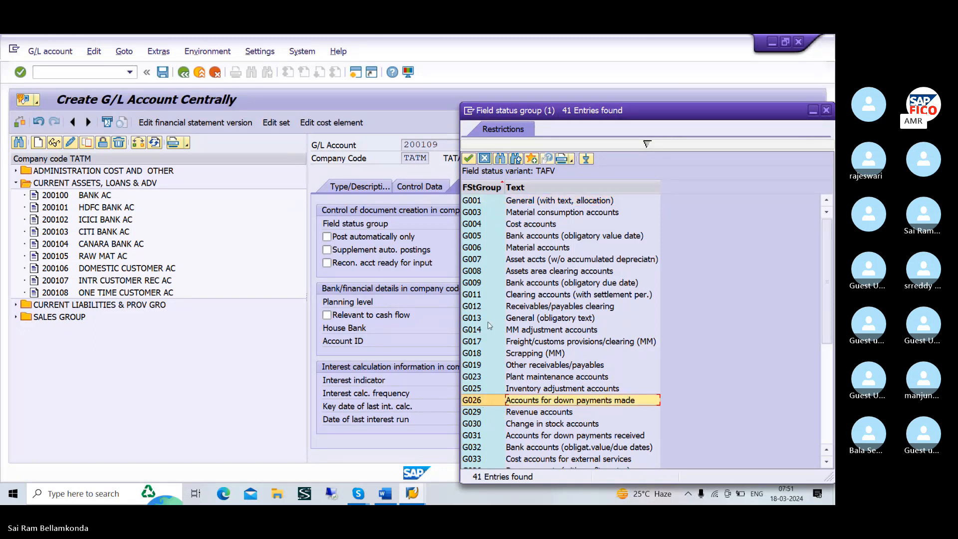
click(469, 159)
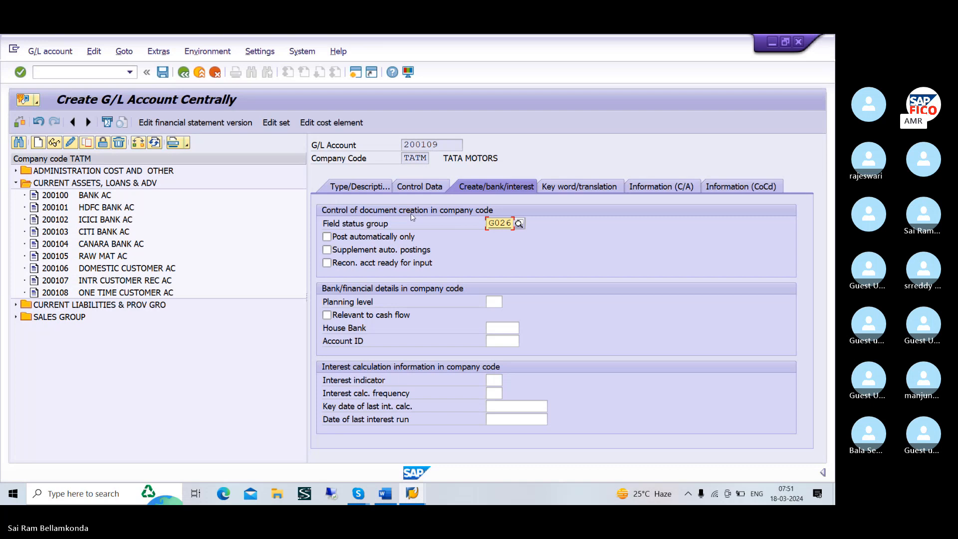
click(162, 72)
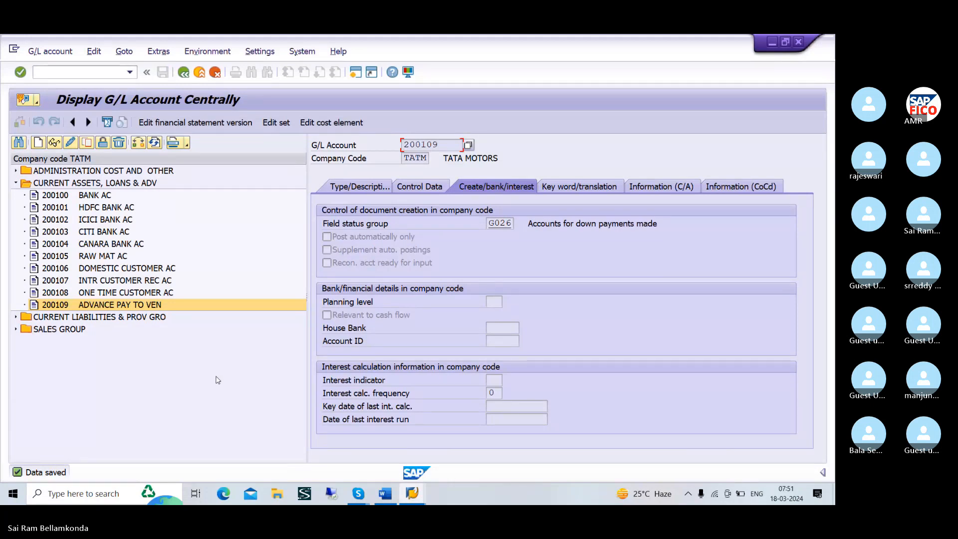
Switch to the Word notes and duplicate the line "3 CUSTOMER DOWN PAYMENT CONFIGURATION T-OBXR" below the Sundry Dr line
key(alt+Tab)
key(Tab)
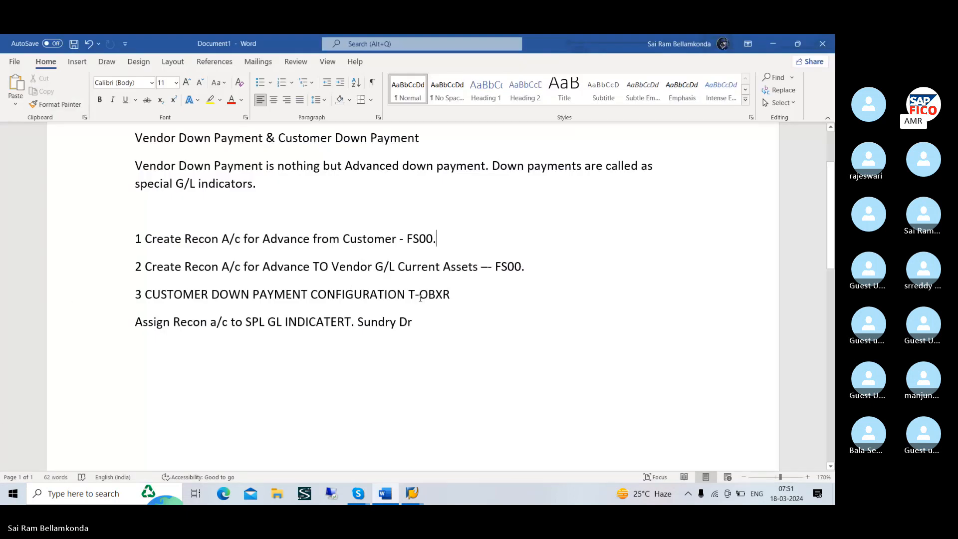
click(459, 295)
right_click(150, 235)
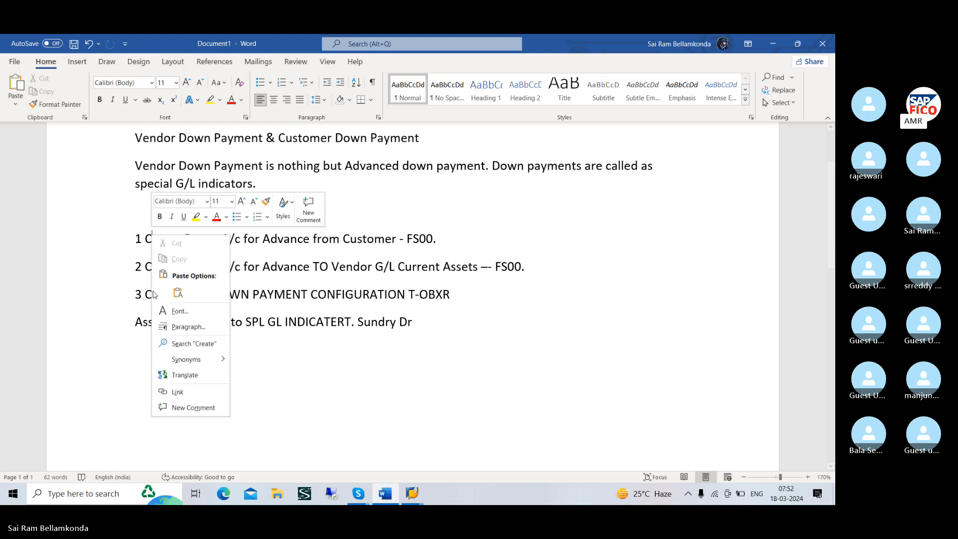
click(136, 296)
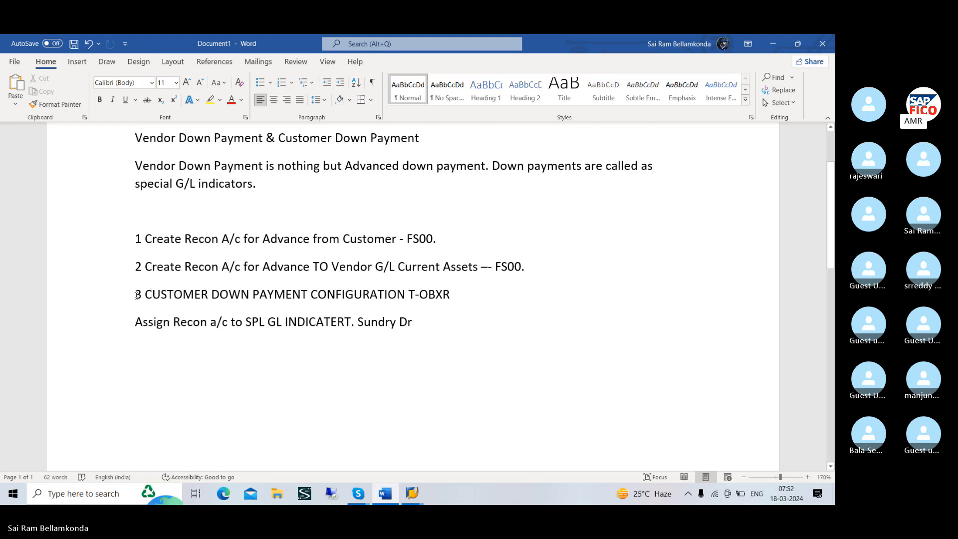
drag(136, 296, 496, 302)
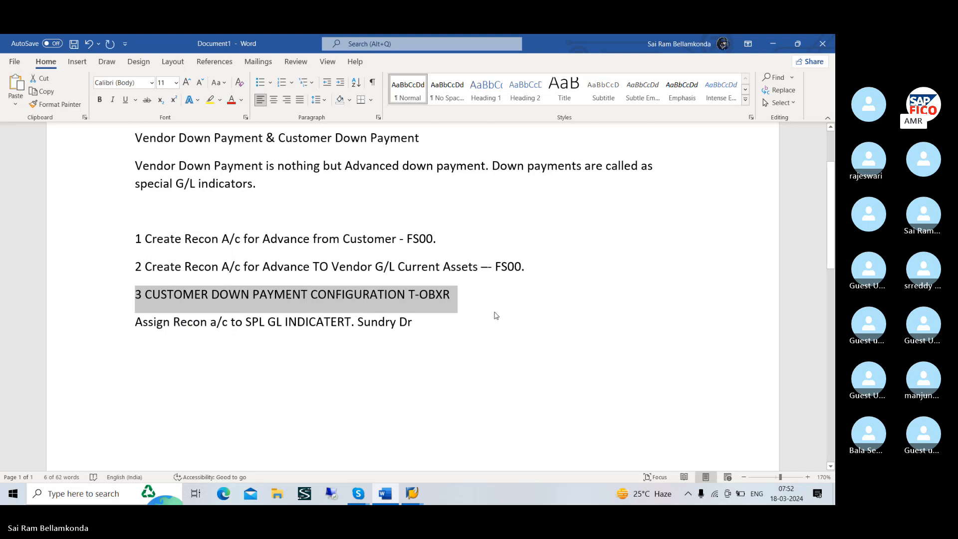
click(495, 314)
key(Return)
key(Return)
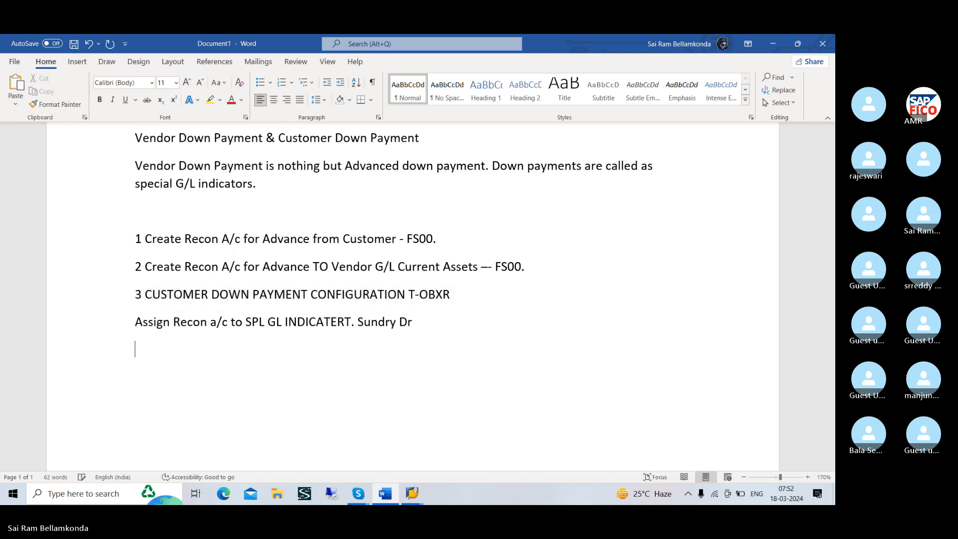
key(ctrl+v)
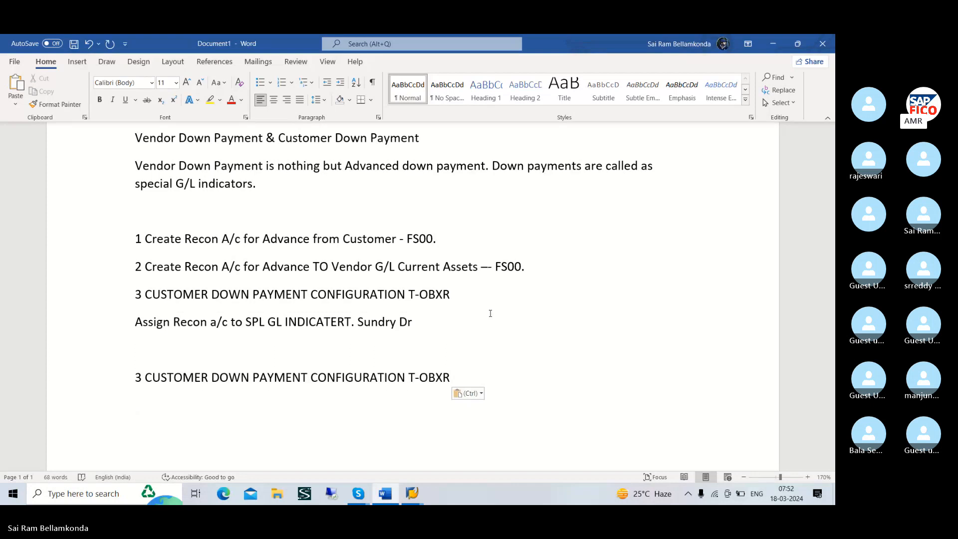
Replace CUSTOMER with VENDOR in the duplicated configuration line
click(207, 375)
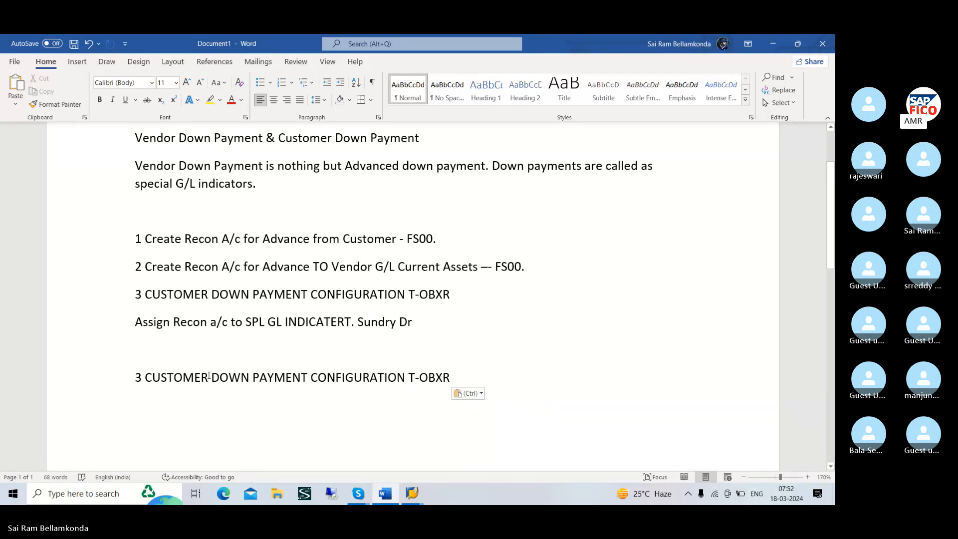
key(BackSpace)
key(BackSpace)
key(BackSpace)
key(BackSpace)
key(BackSpace)
key(BackSpace)
key(BackSpace)
key(BackSpace)
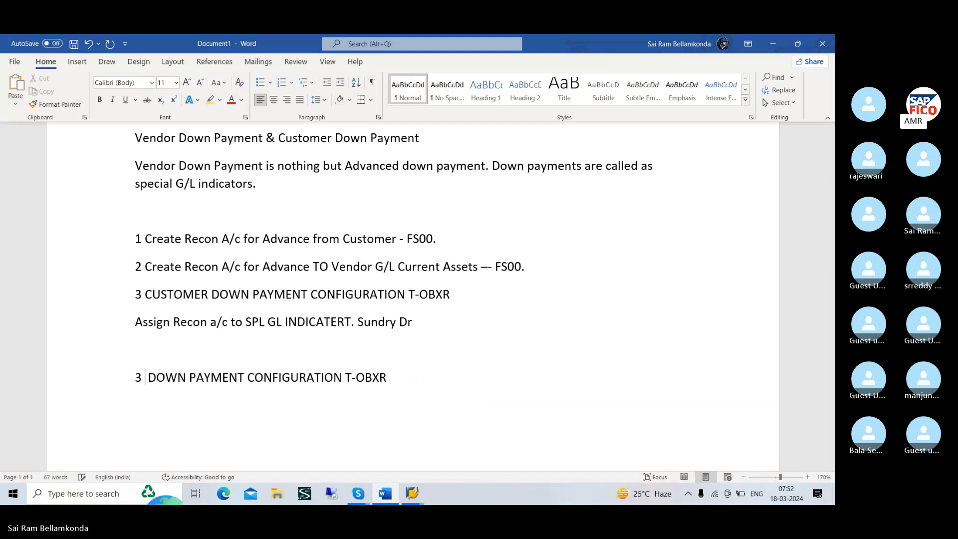
text(VENDOR)
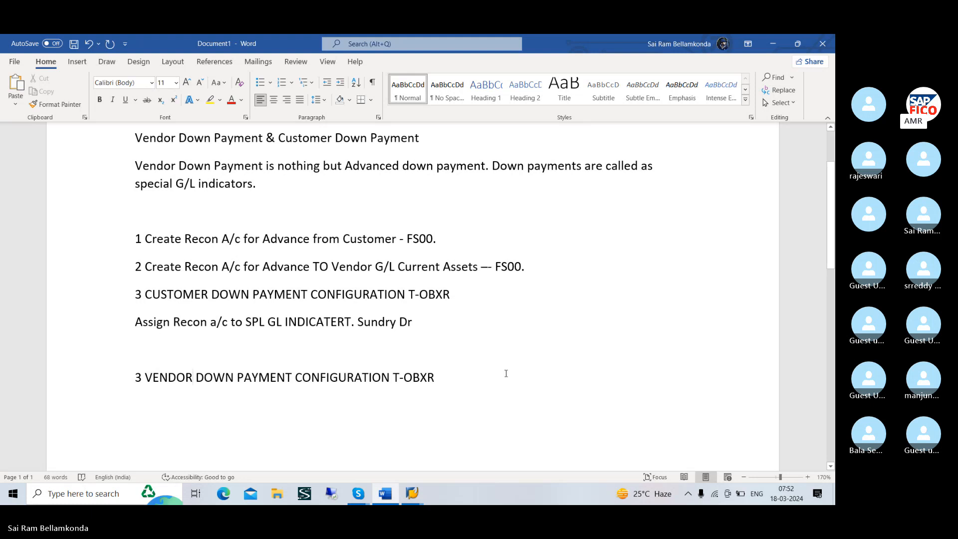
Change the transaction code in the vendor down payment line to OBYR and remove the leading number 3
click(434, 377)
key(Left)
key(BackSpace)
text(Y)
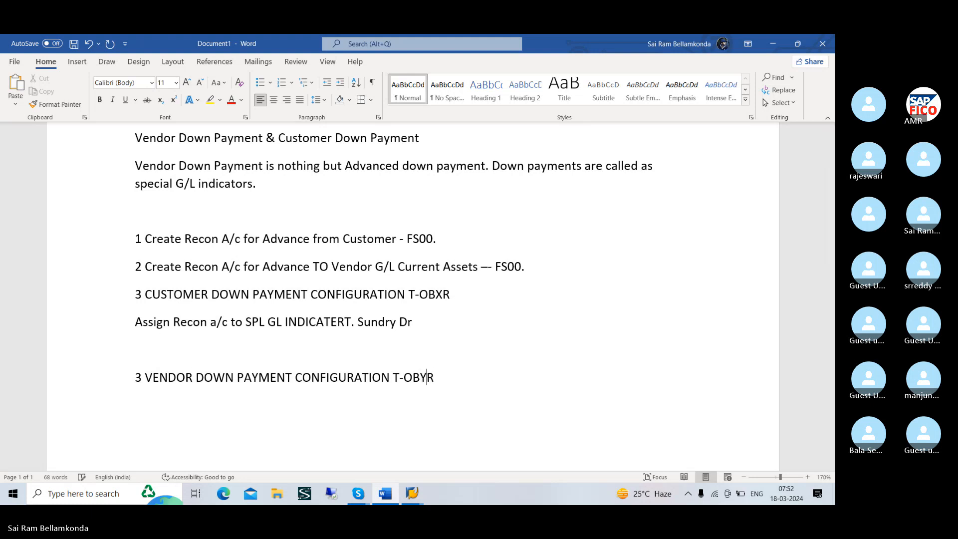
click(478, 384)
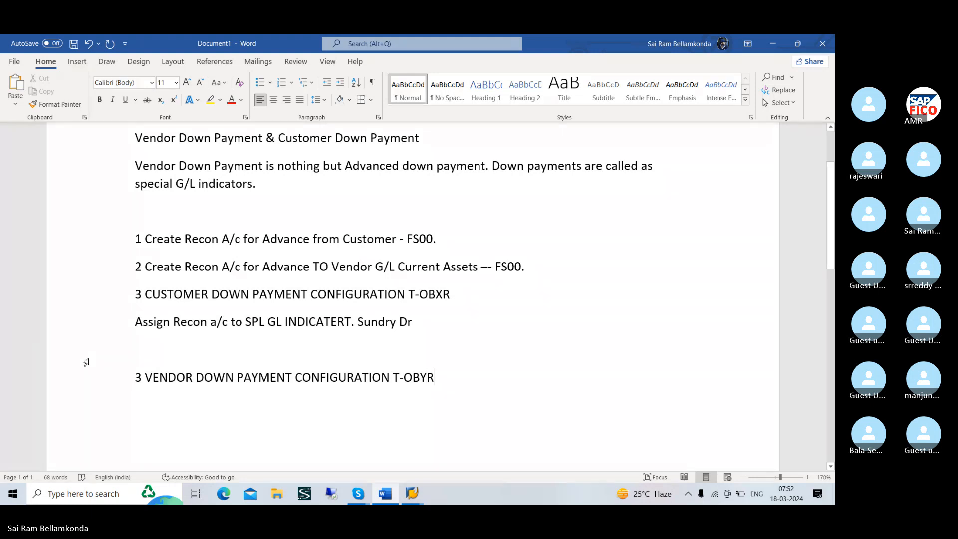
click(143, 379)
key(BackSpace)
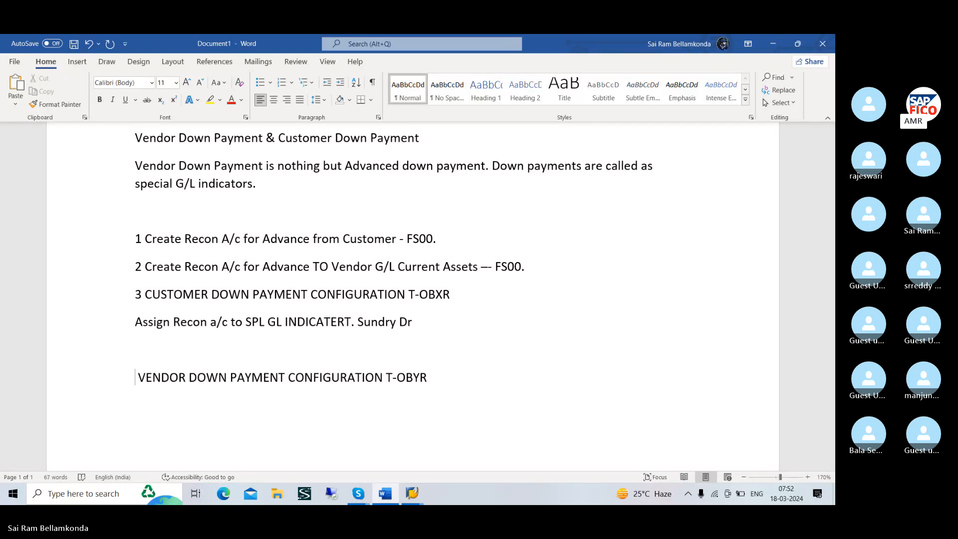
text(4)
key(BackSpace)
Switch back to SAP and open transaction OBXR for the customer special G/L configuration
key(alt+Tab)
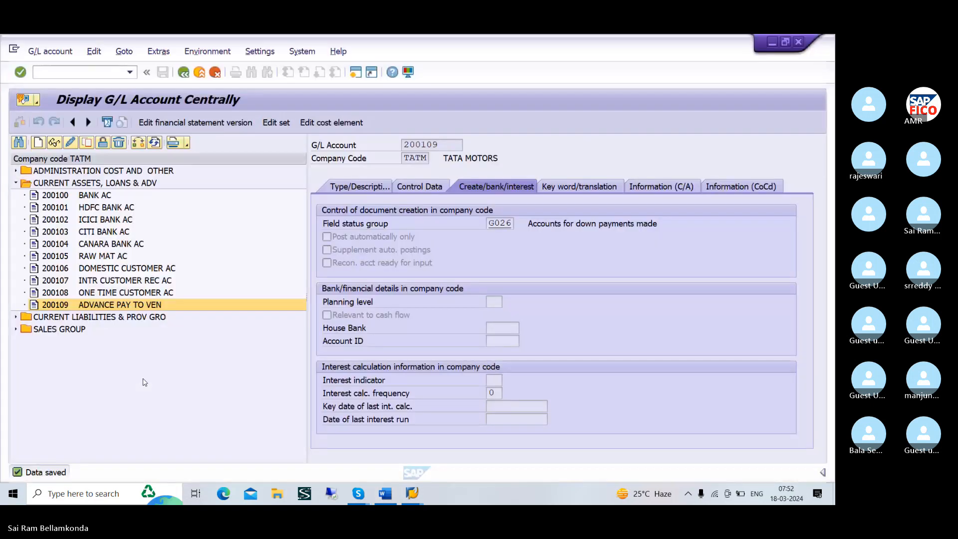
click(80, 72)
text(/N)
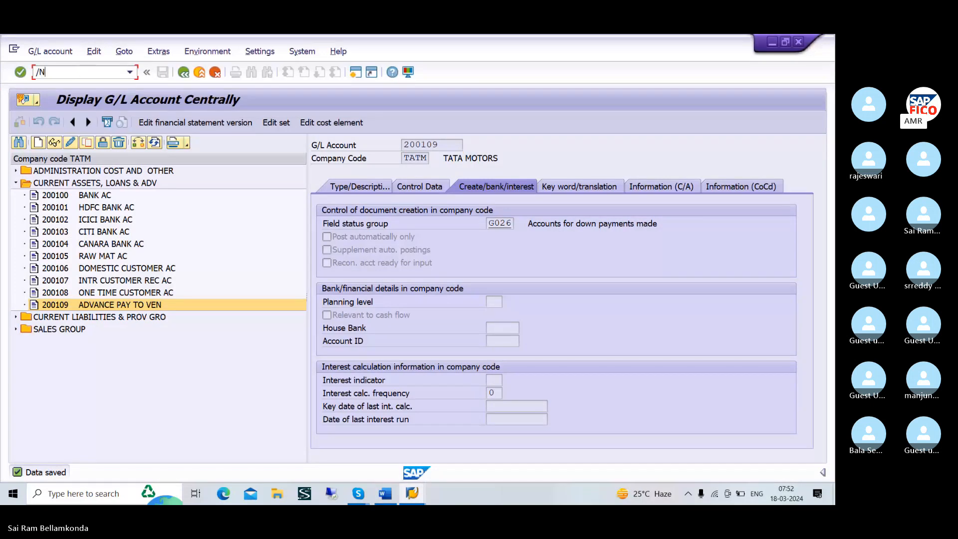
text(OB)
text(YR)
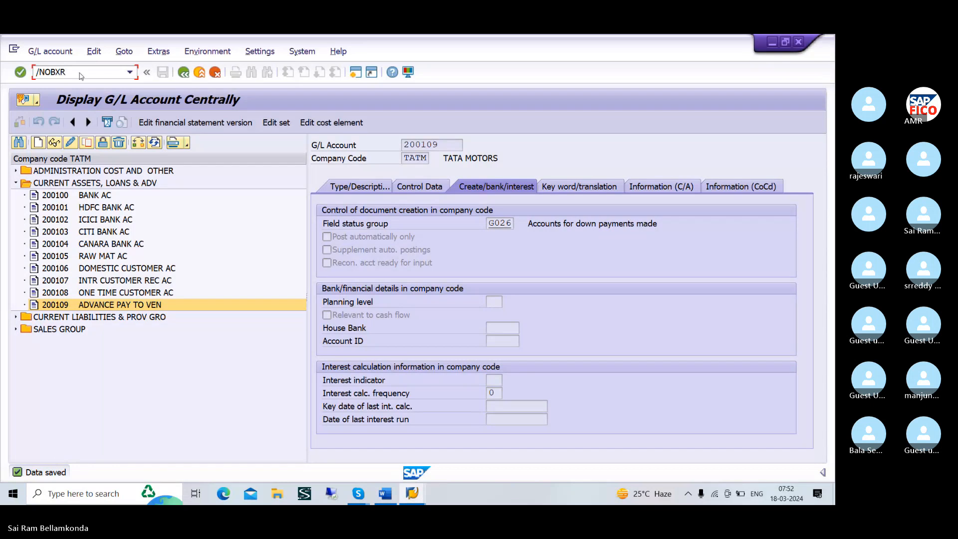
key(Return)
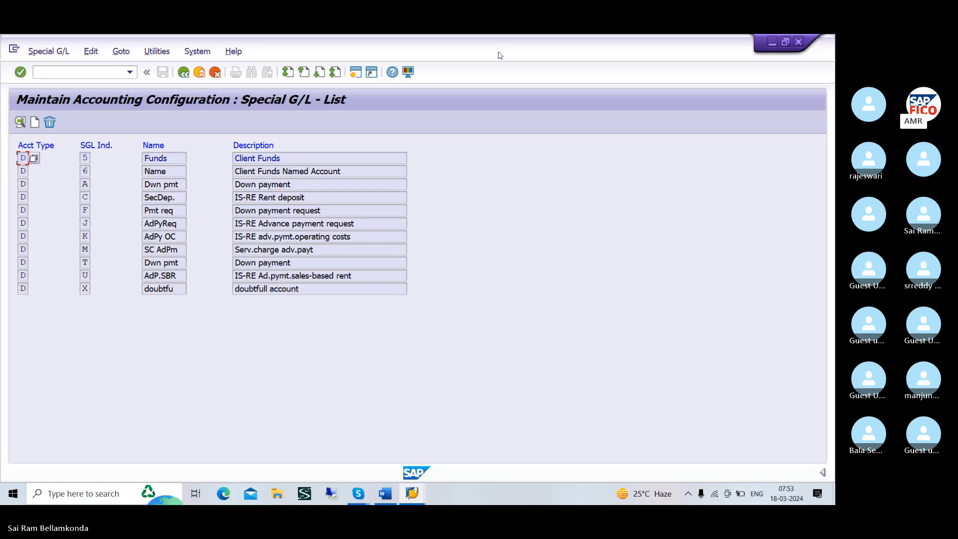
Review the possible account types for the first special G/L entry, including D for Customers, and close the list
click(34, 158)
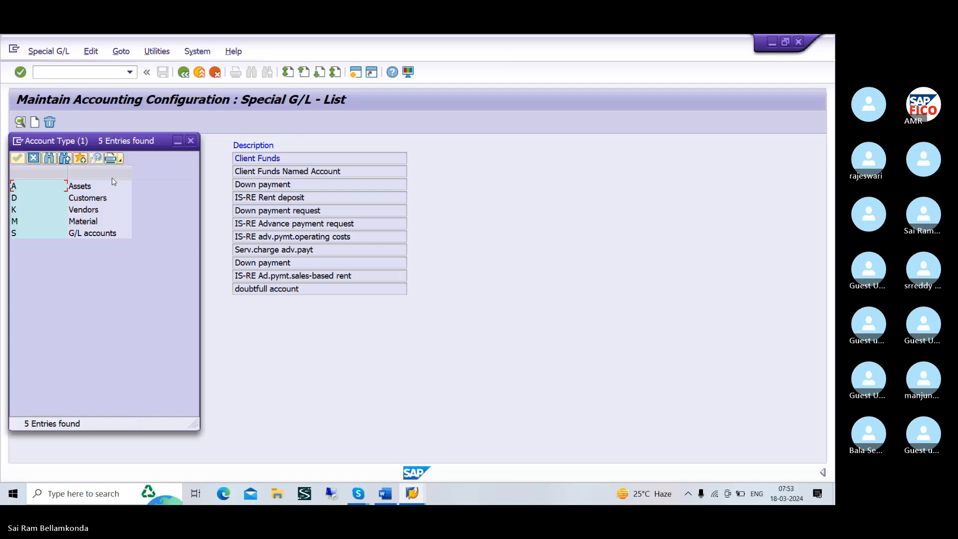
click(43, 199)
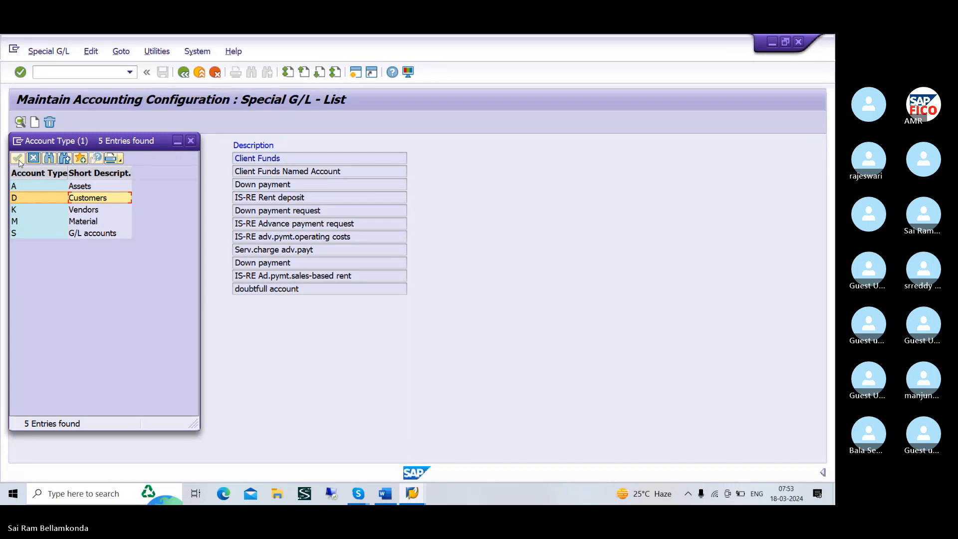
click(191, 141)
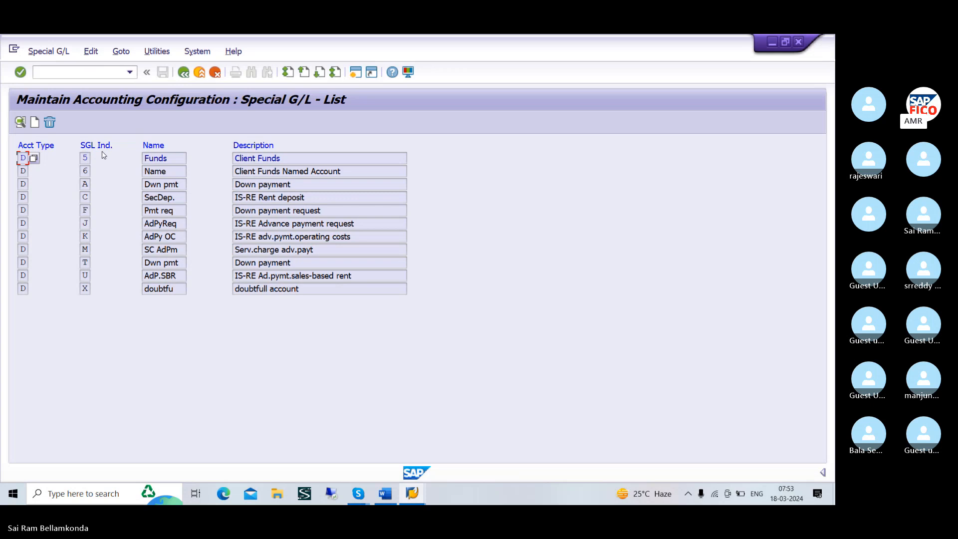
Open the customer down payment entry with special G/L indicator A for chart of accounts TAOC
click(88, 159)
click(168, 161)
click(87, 185)
double_click(303, 185)
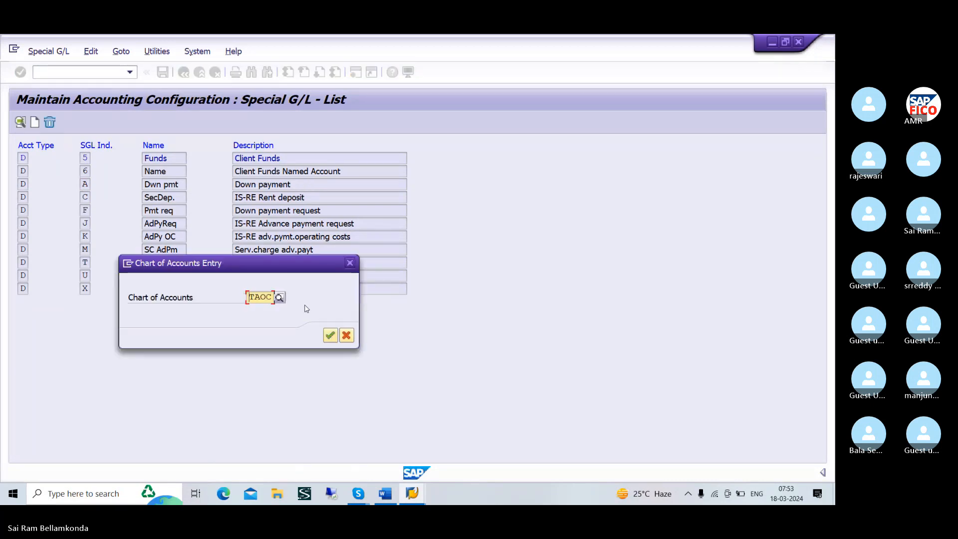
click(330, 335)
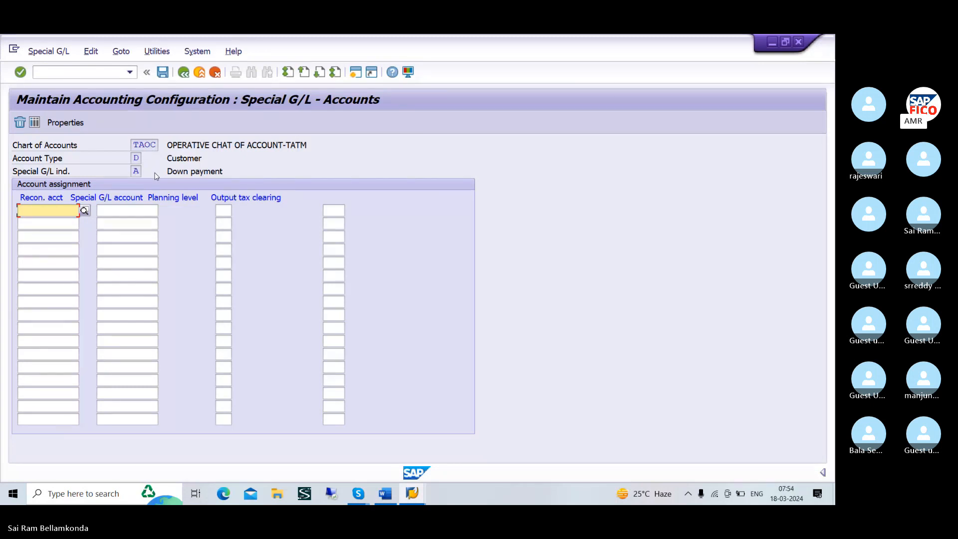
Look up account 100504, ADVANCE RECEIVED FROM CUSTOMERS, and enter it as the reconciliation account in the first row
click(86, 211)
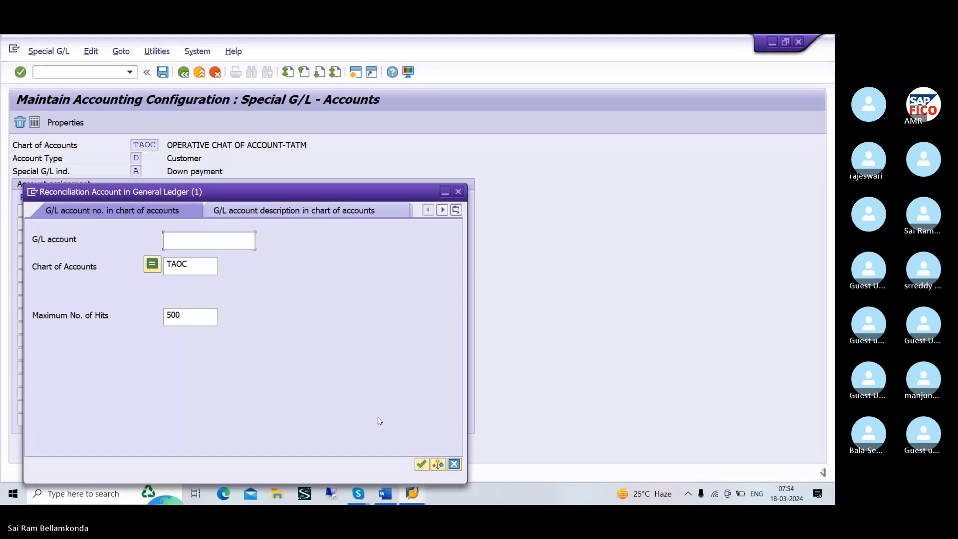
click(420, 465)
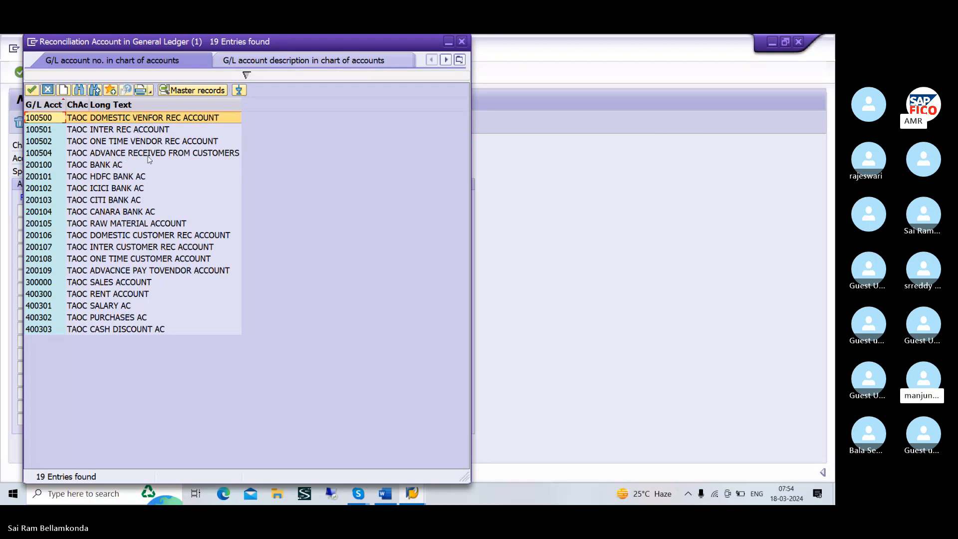
click(132, 154)
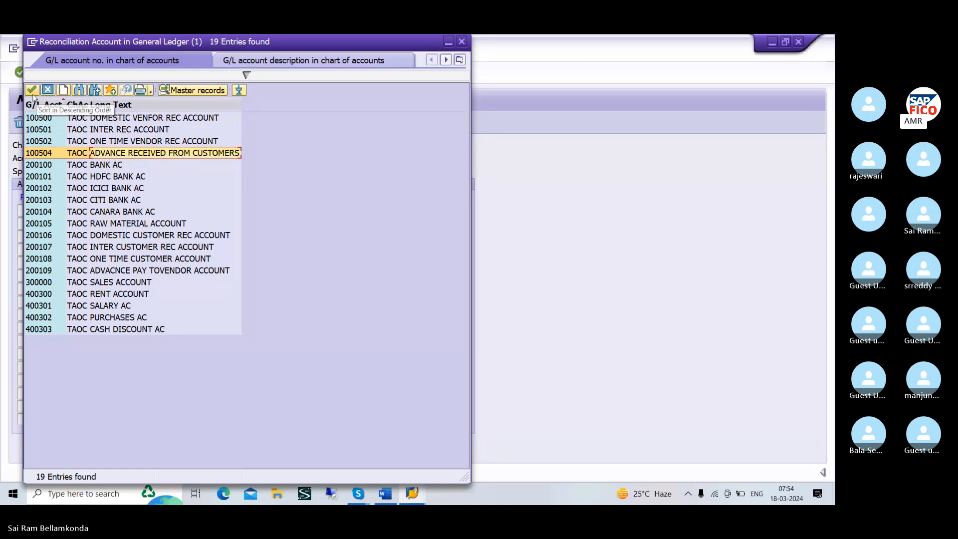
click(32, 90)
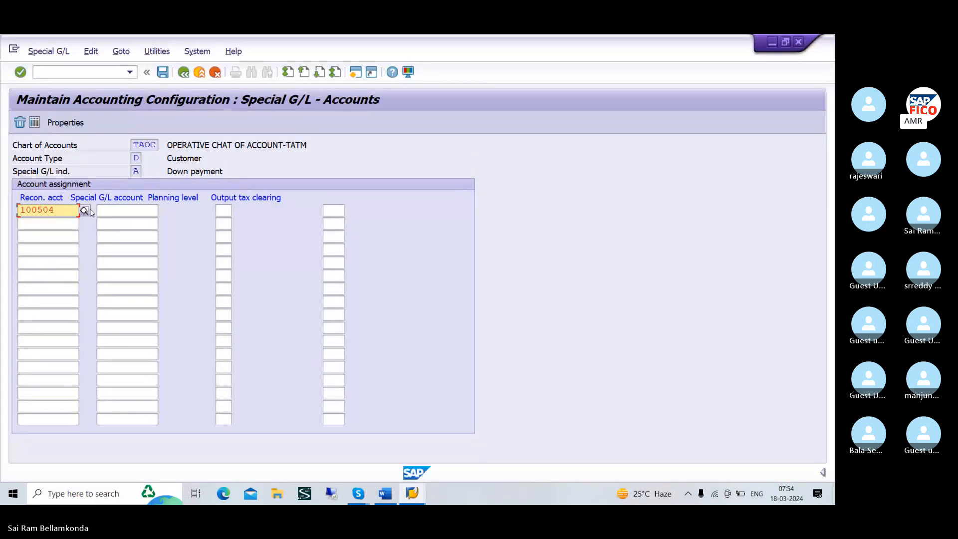
click(124, 211)
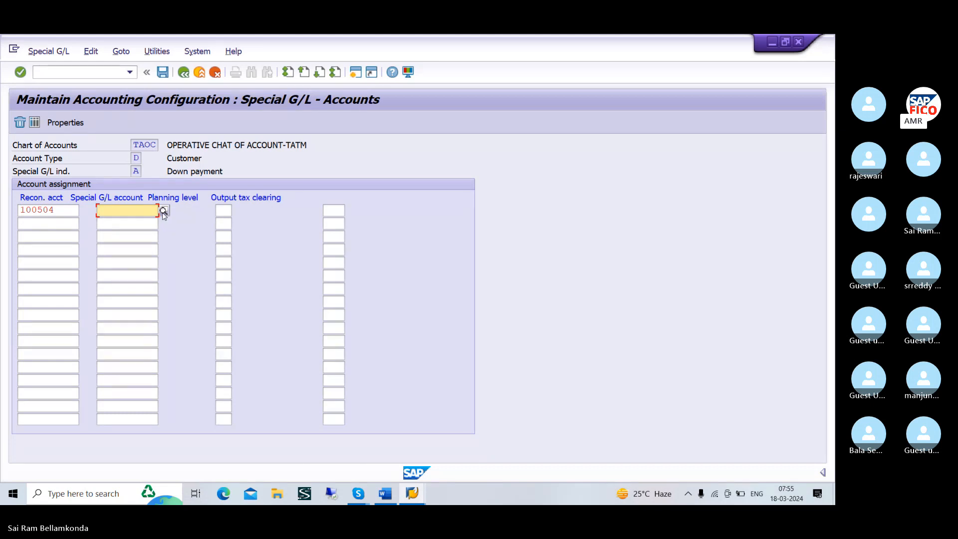
Replace the reconciliation account in the first row with 200106, DOMESTIC CUSTOMER REC ACCOUNT
click(66, 212)
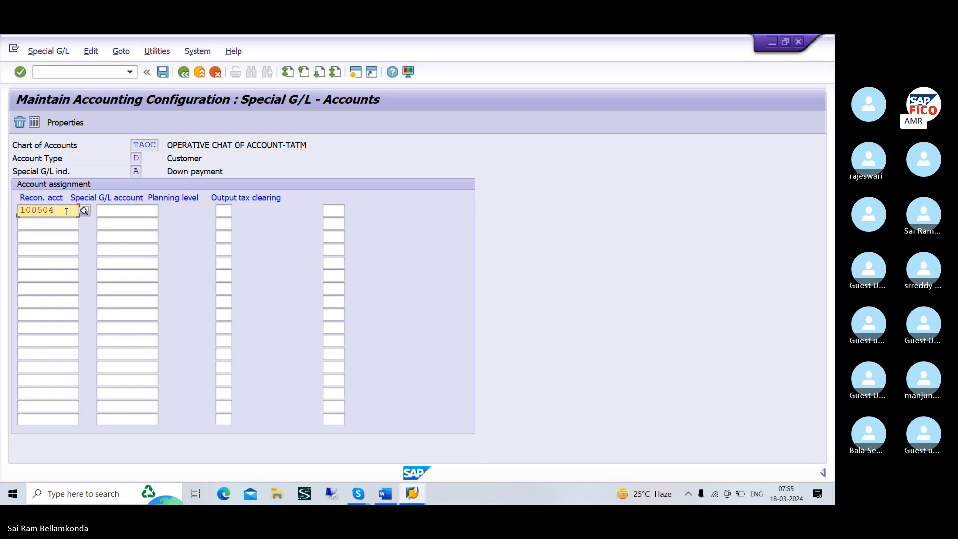
key(BackSpace)
key(BackSpace)
key(BackSpace)
key(BackSpace)
key(BackSpace)
key(BackSpace)
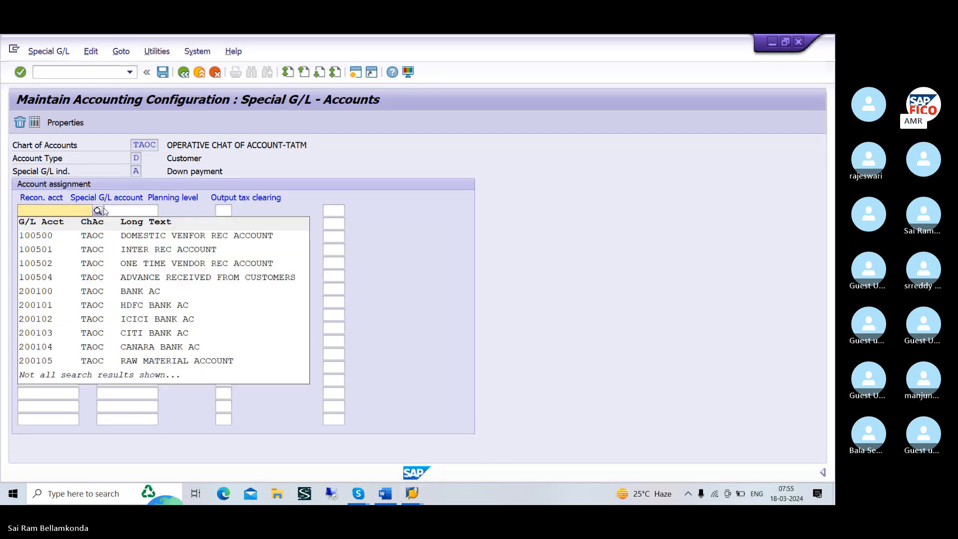
click(98, 211)
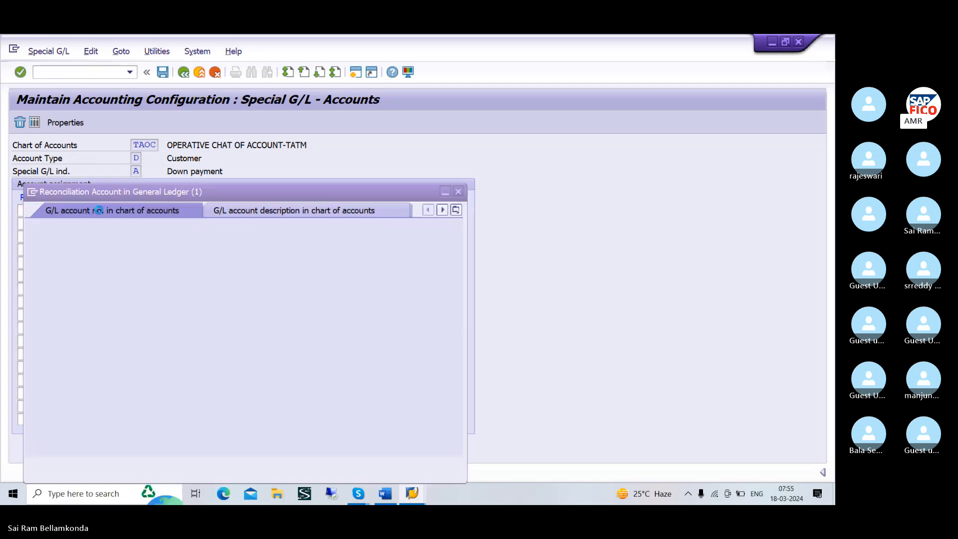
click(422, 465)
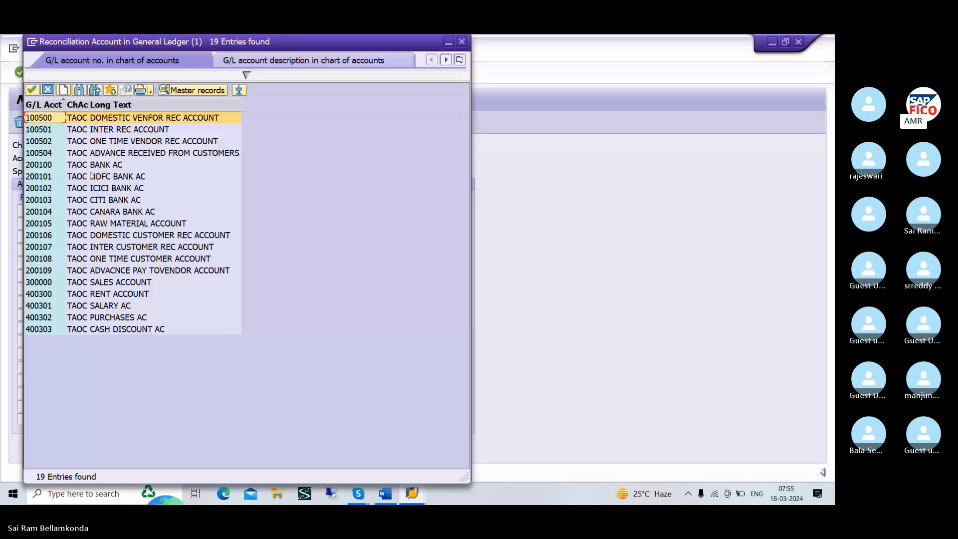
click(100, 237)
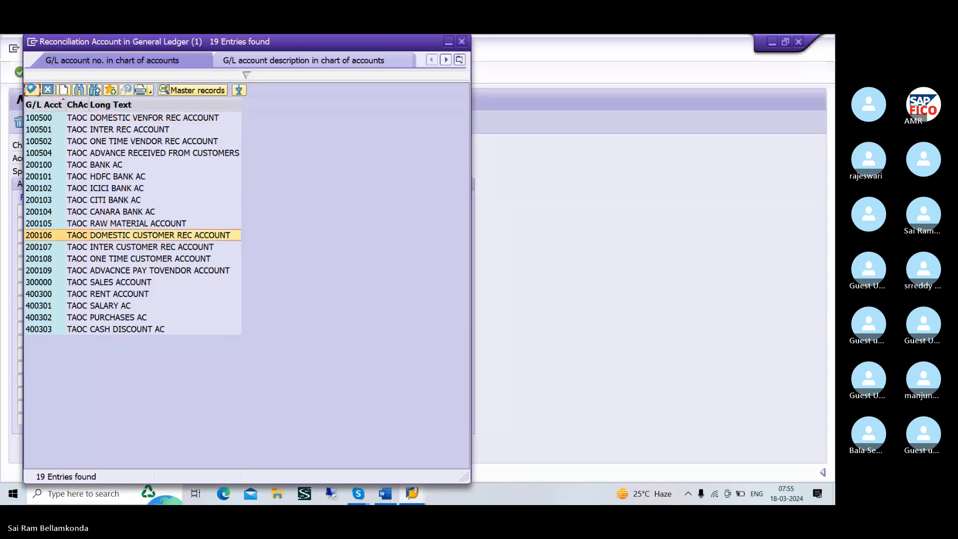
click(31, 90)
Set the special G/L account to 100504, ADVANCE RECEIVED FROM CUSTOMERS, and save the assignment under customizing request DPKK900242
click(121, 210)
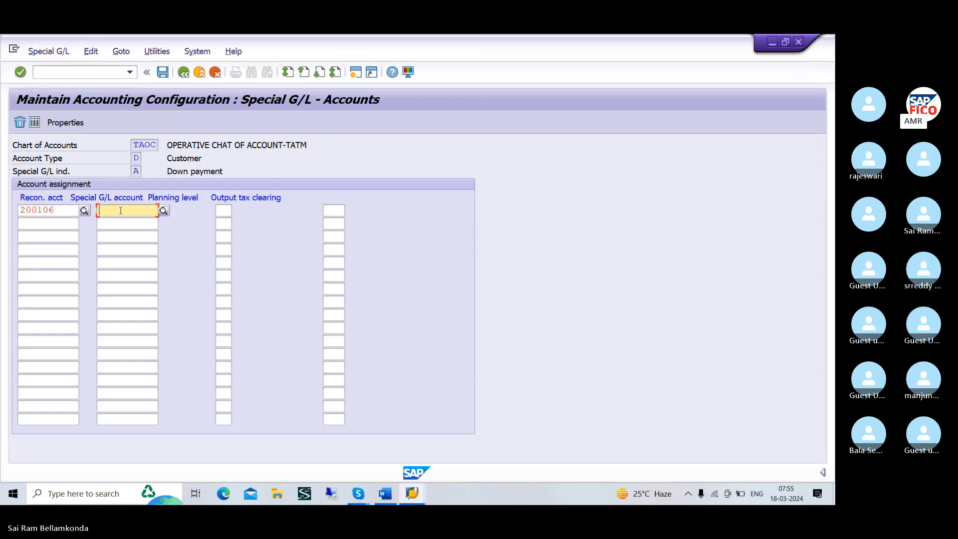
click(164, 211)
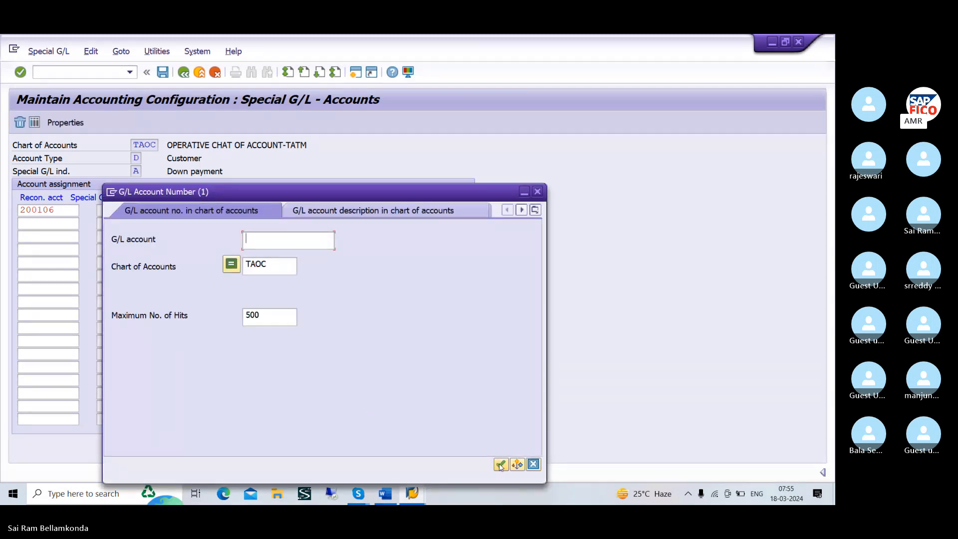
key(Return)
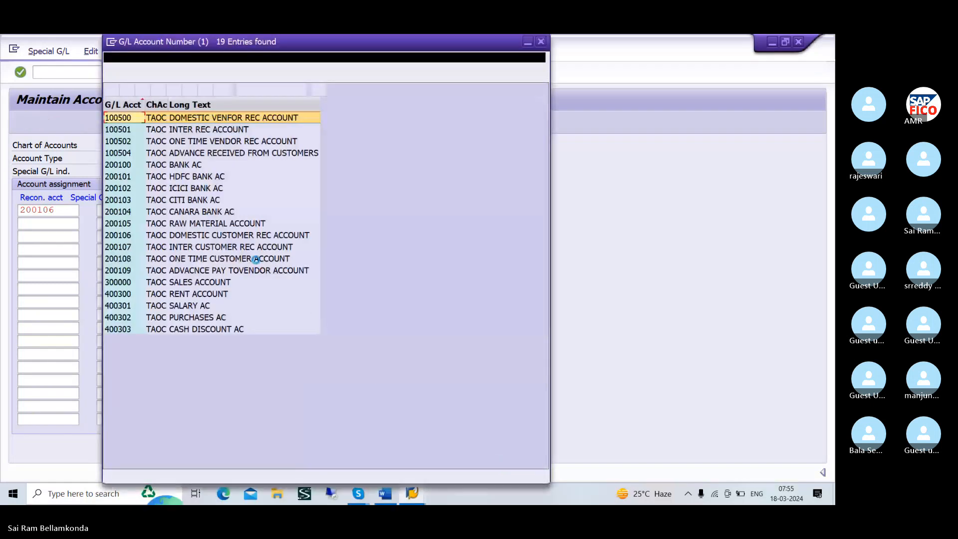
click(195, 153)
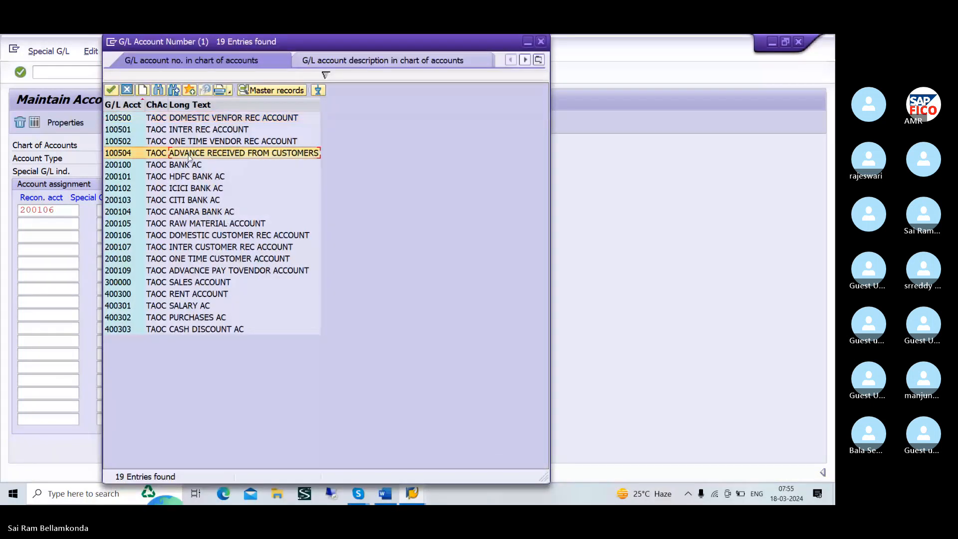
click(109, 91)
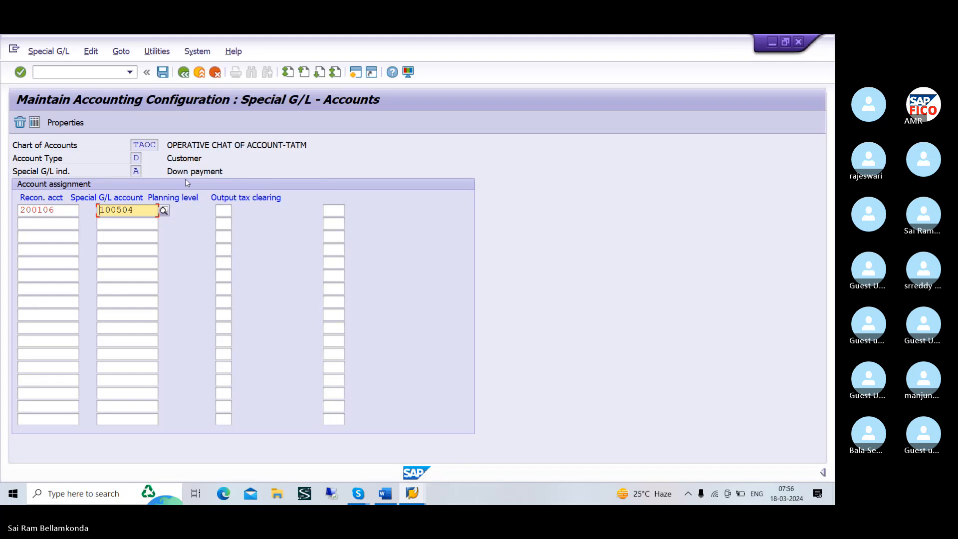
click(161, 73)
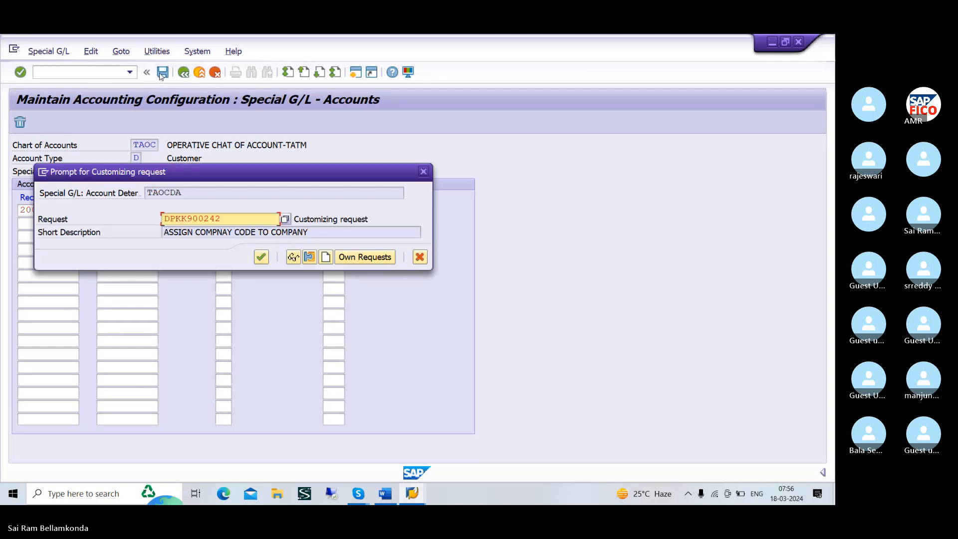
click(261, 257)
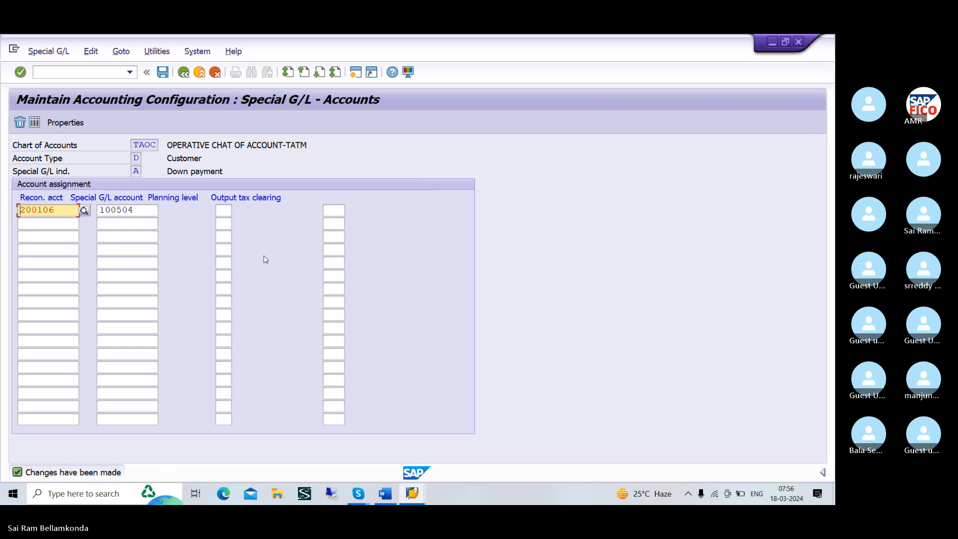
Switch to the Word notes and add the number 4 before the VENDOR DOWN PAYMENT CONFIGURATION line
key(alt+Tab)
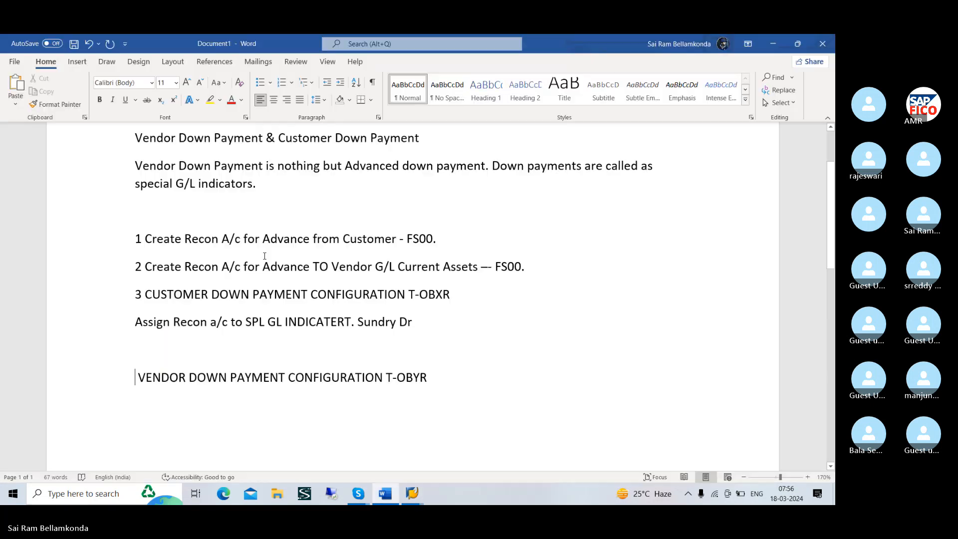
key(alt+Tab)
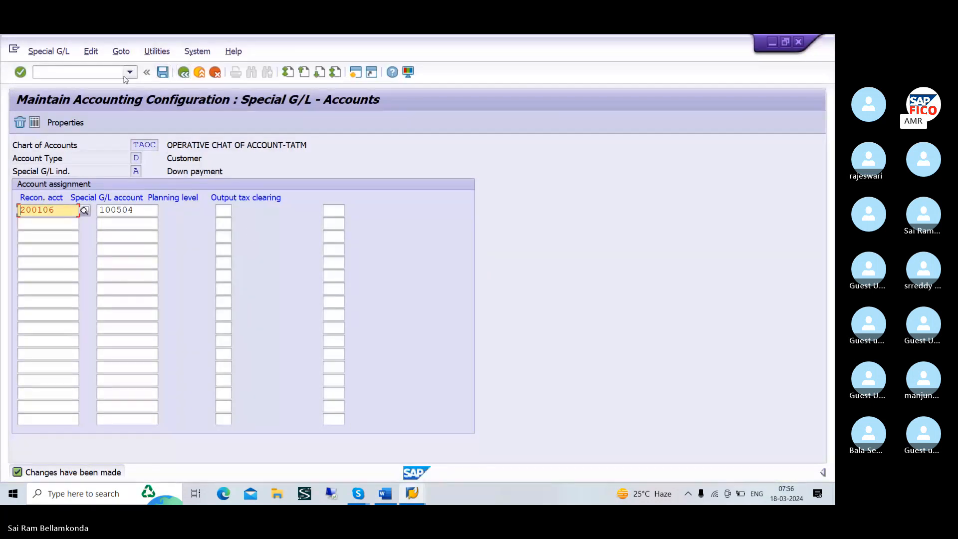
key(alt+Tab)
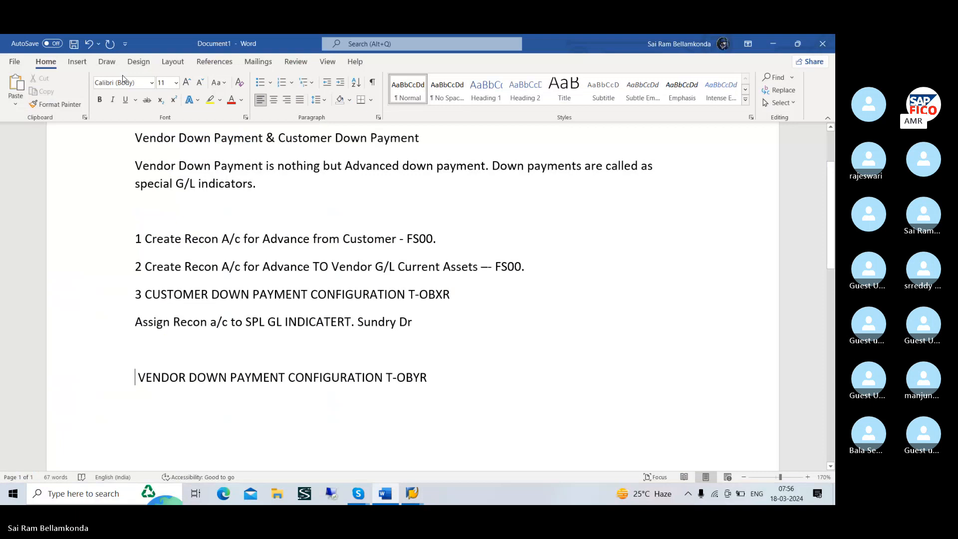
key(alt+Tab)
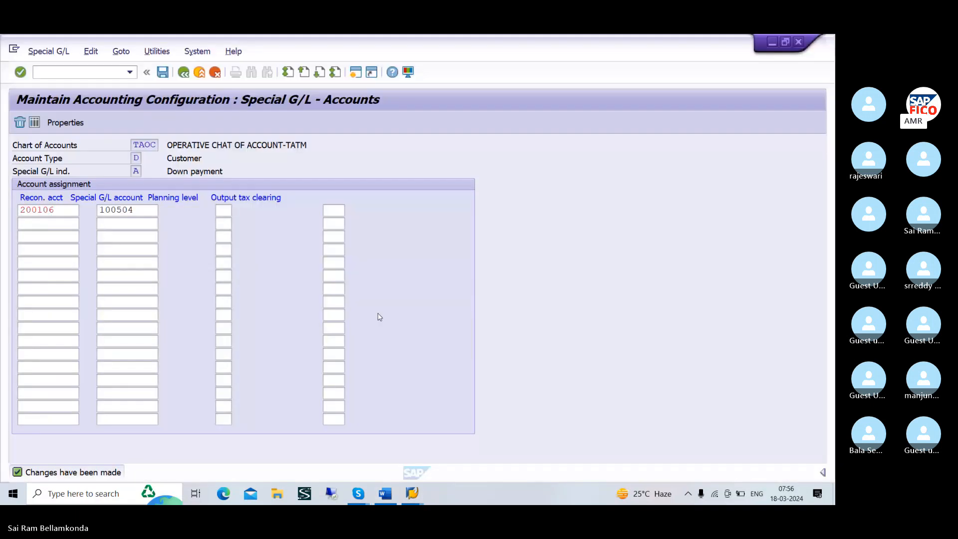
click(88, 73)
key(alt+Tab)
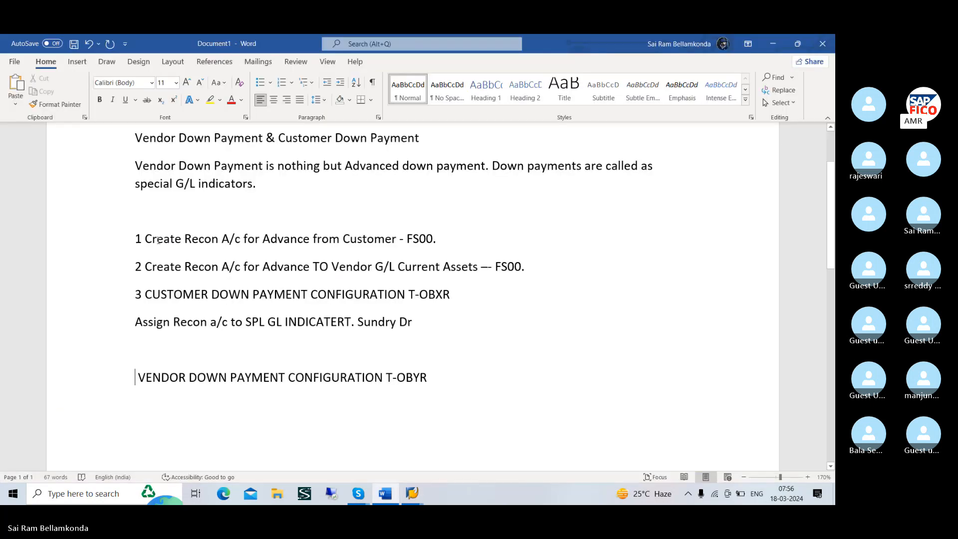
text(4)
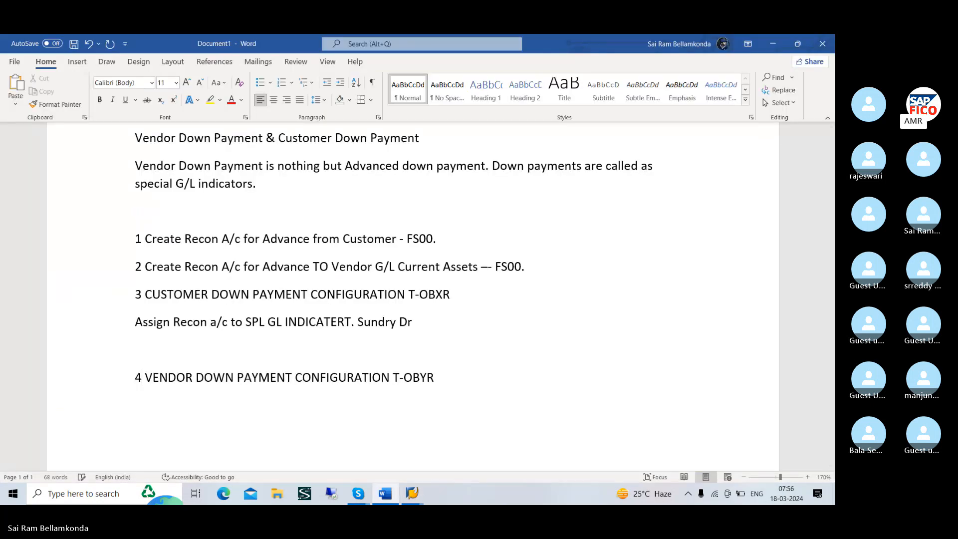
key(alt+Tab)
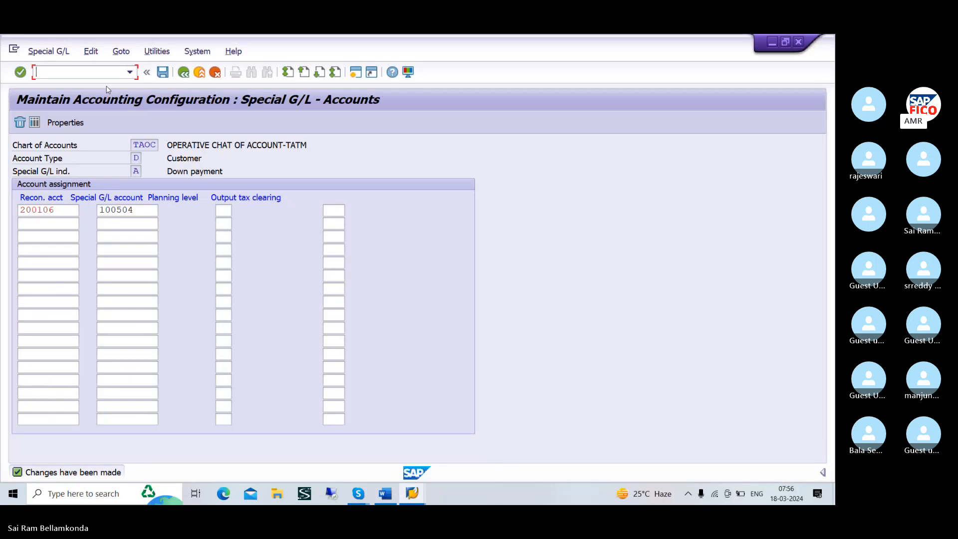
key(alt+Tab)
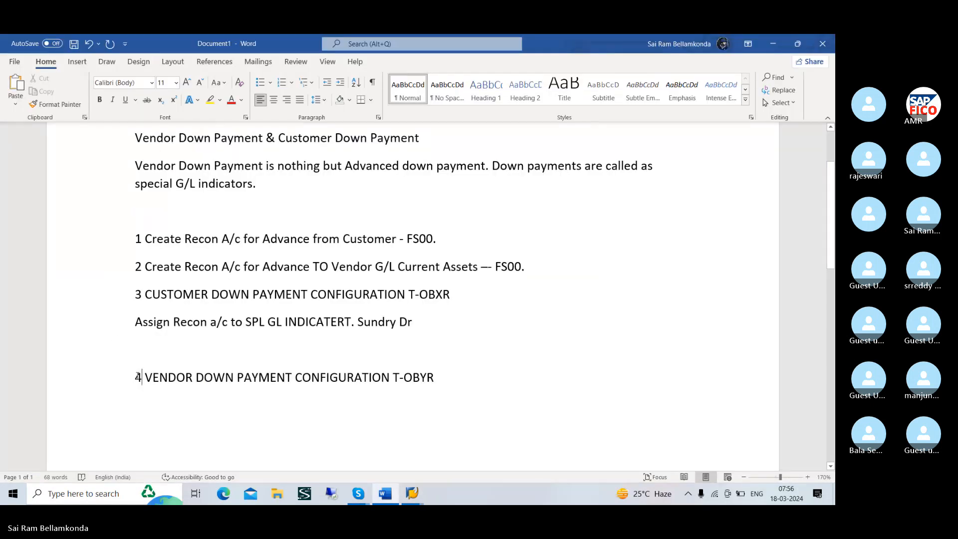
click(137, 375)
key(Return)
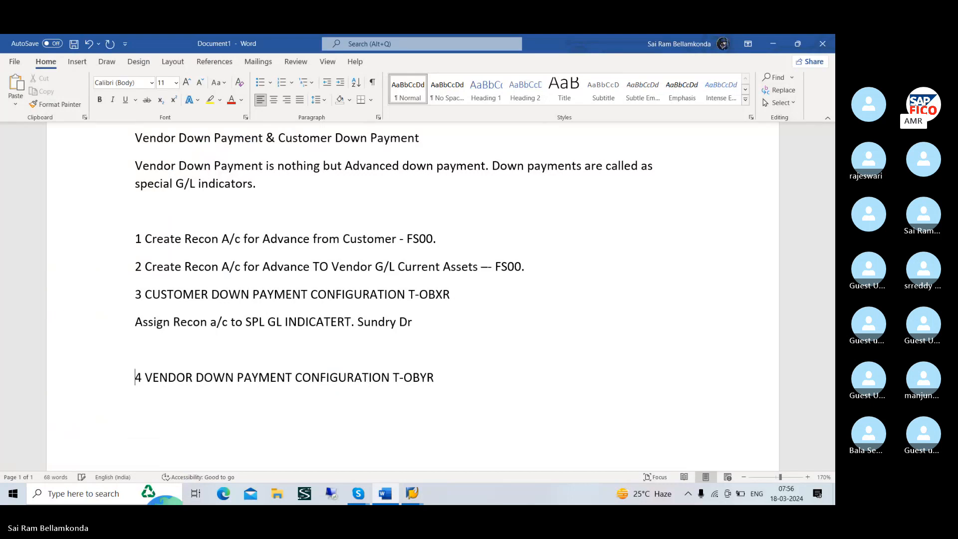
key(BackSpace)
key(BackSpace)
Switch back to SAP and open transaction OBYR for the vendor special G/L configuration
key(alt+Tab)
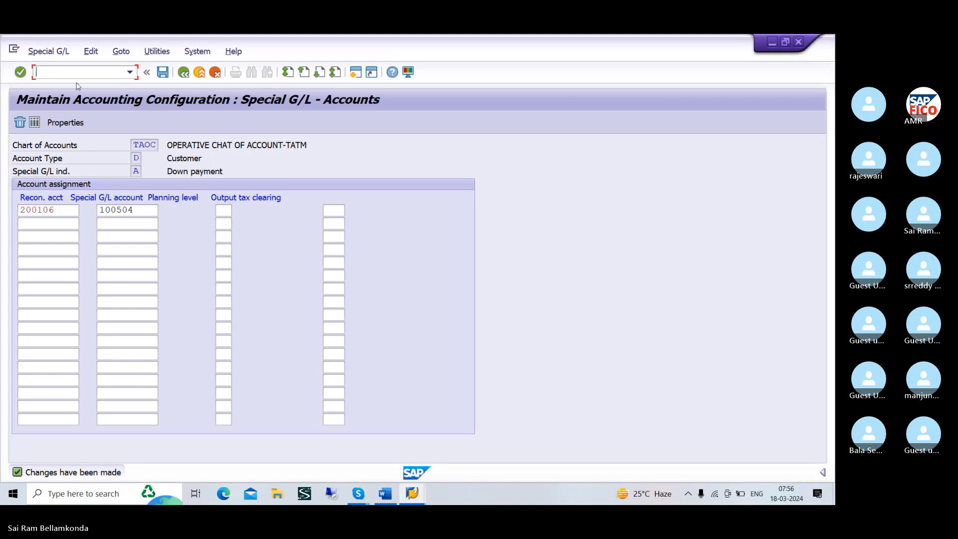
text(/ONYR)
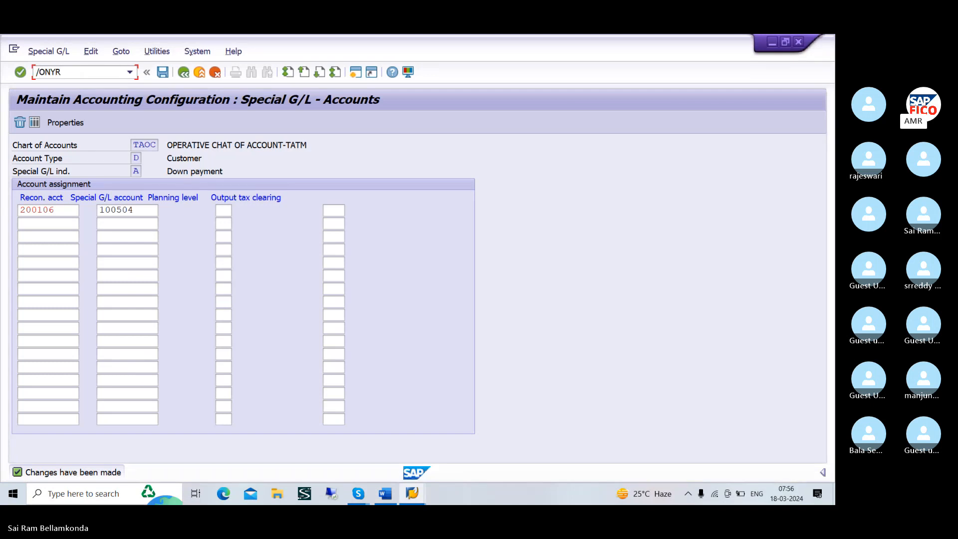
key(BackSpace)
key(BackSpace)
key(BackSpace)
text(B)
key(Left)
key(Left)
text(N)
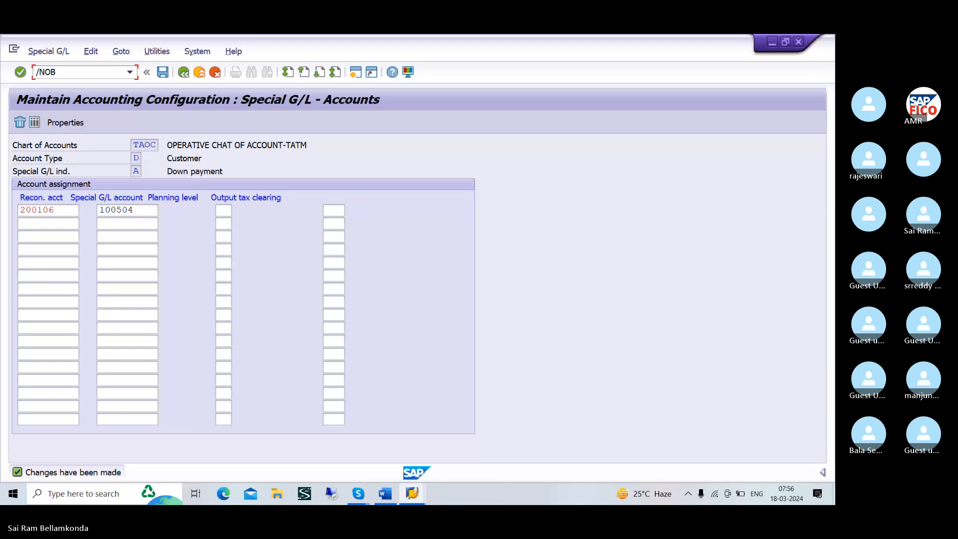
key(Return)
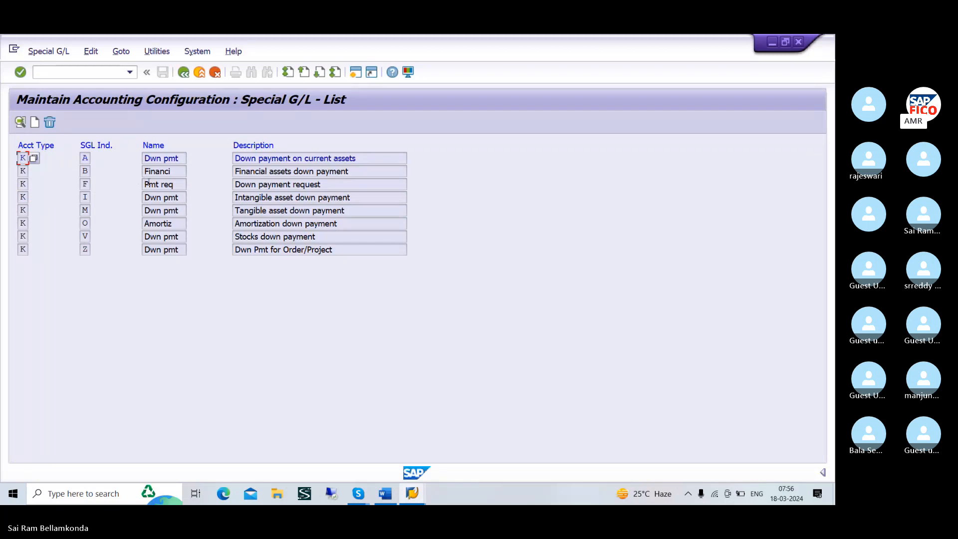
Review the account types available for the first vendor special G/L entry, comparing K for Vendors with D for Customers, and close the list
click(33, 158)
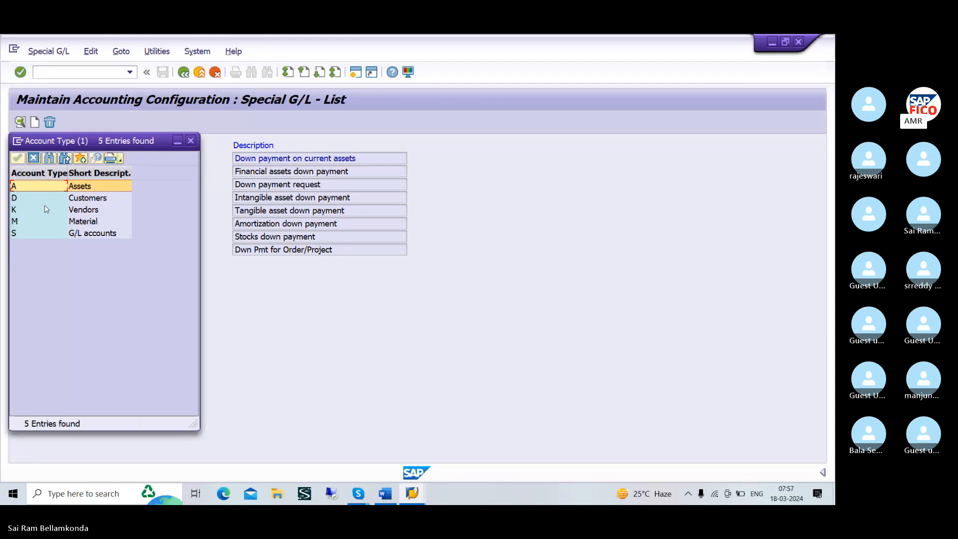
click(62, 210)
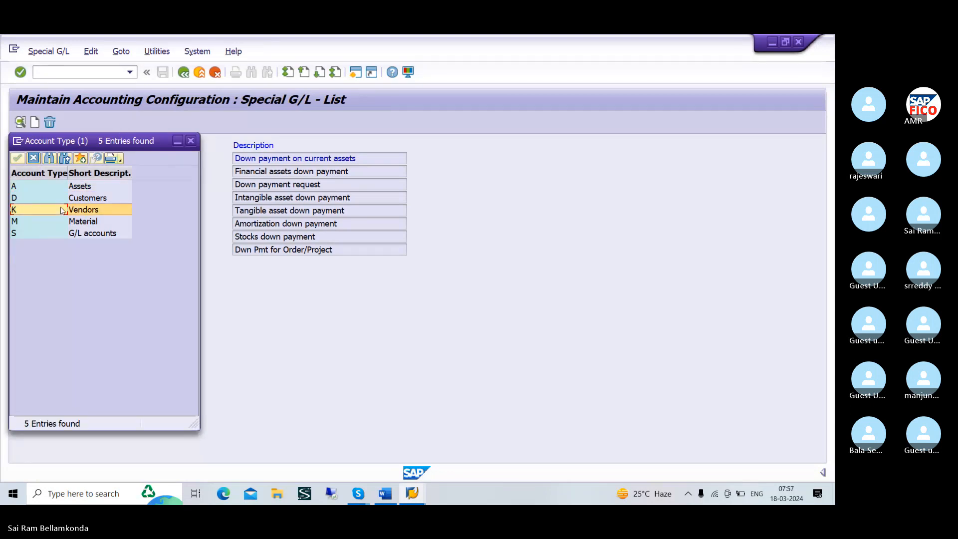
click(54, 198)
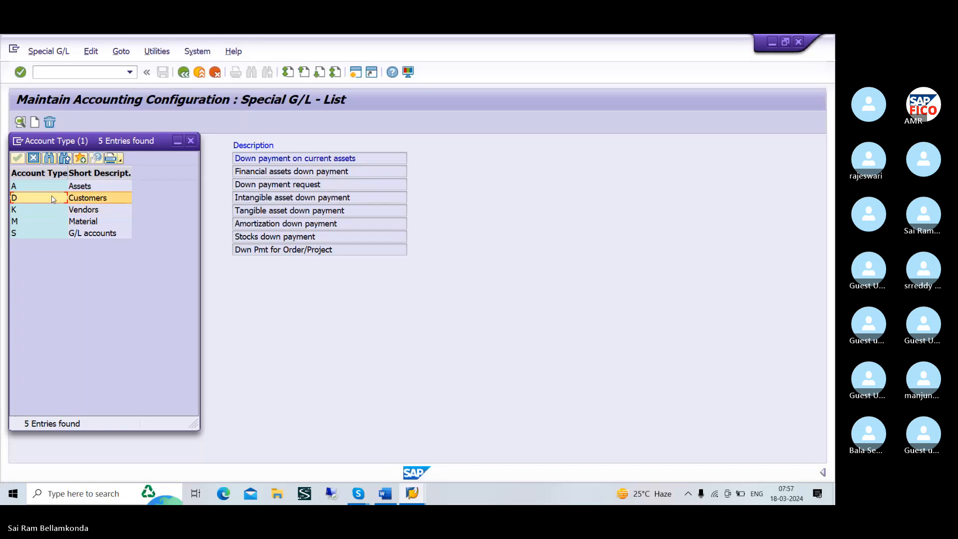
click(191, 141)
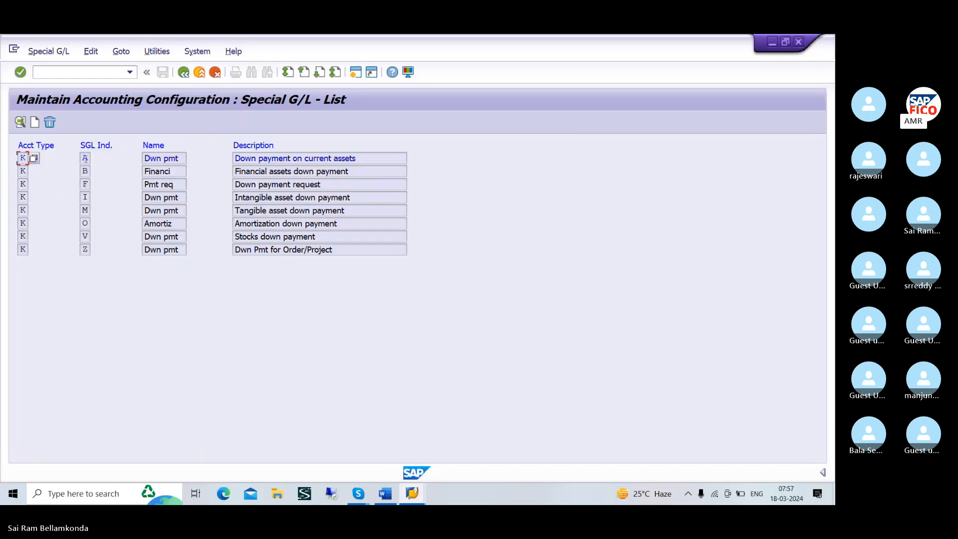
click(34, 159)
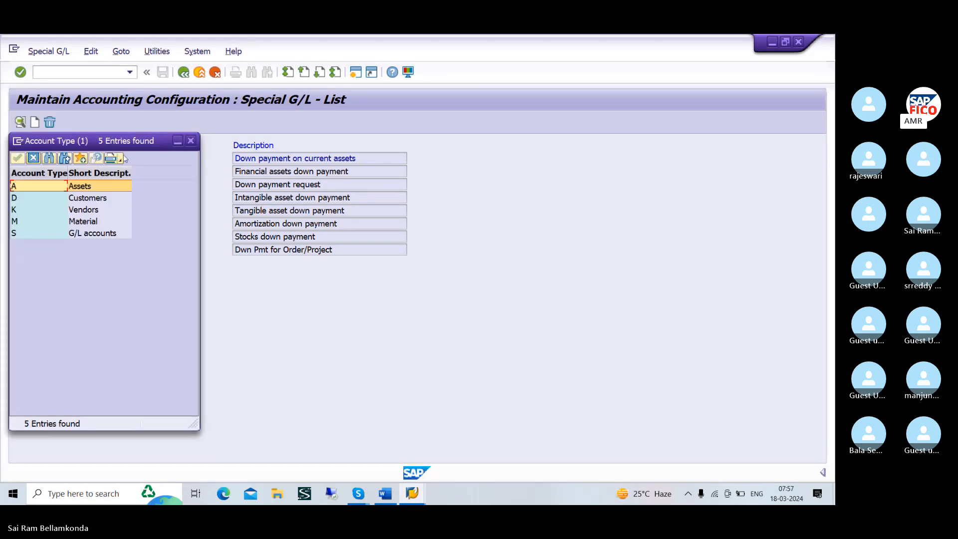
click(190, 141)
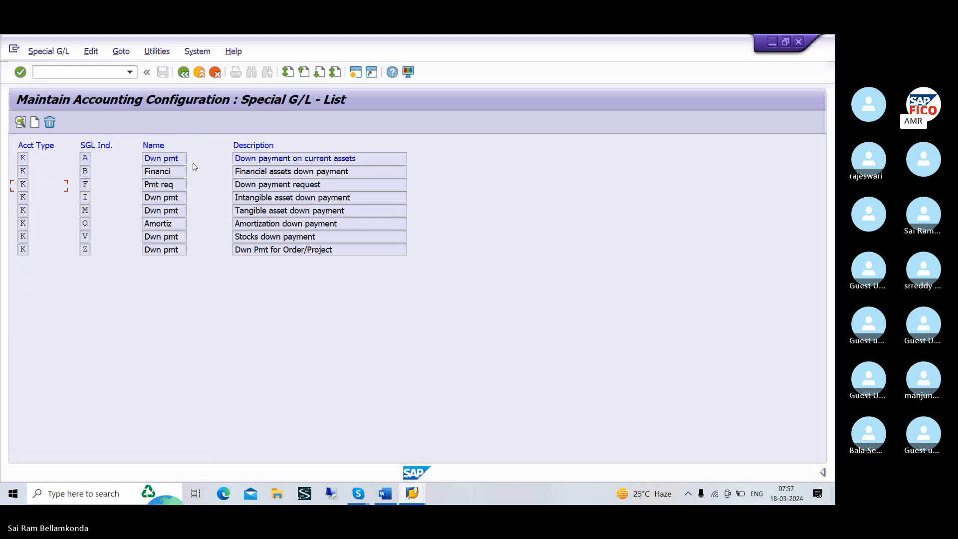
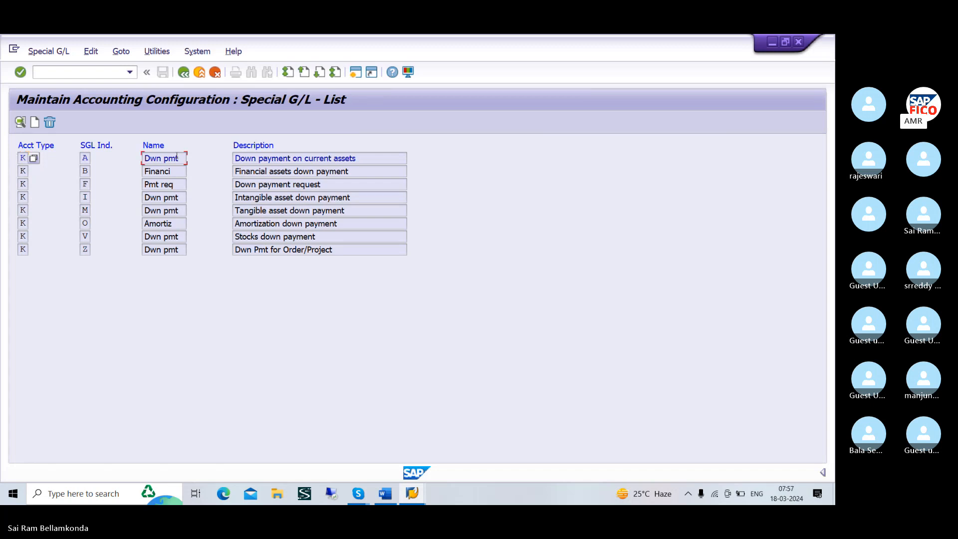
Open the vendor special G/L entry A, Down payment on current assets, for chart TAOC and set reconciliation account 100500, DOMESTIC VENFOR REC ACCOUNT
double_click(177, 157)
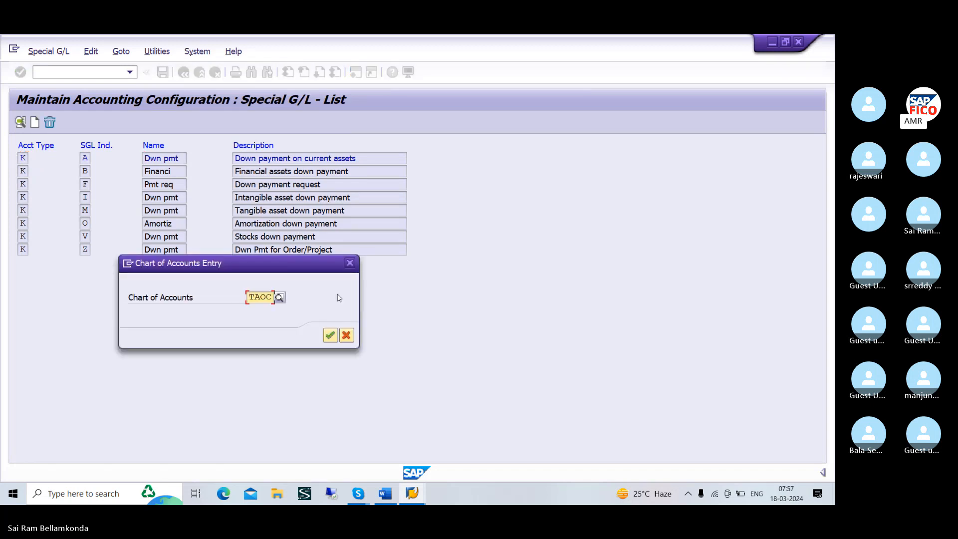
click(331, 335)
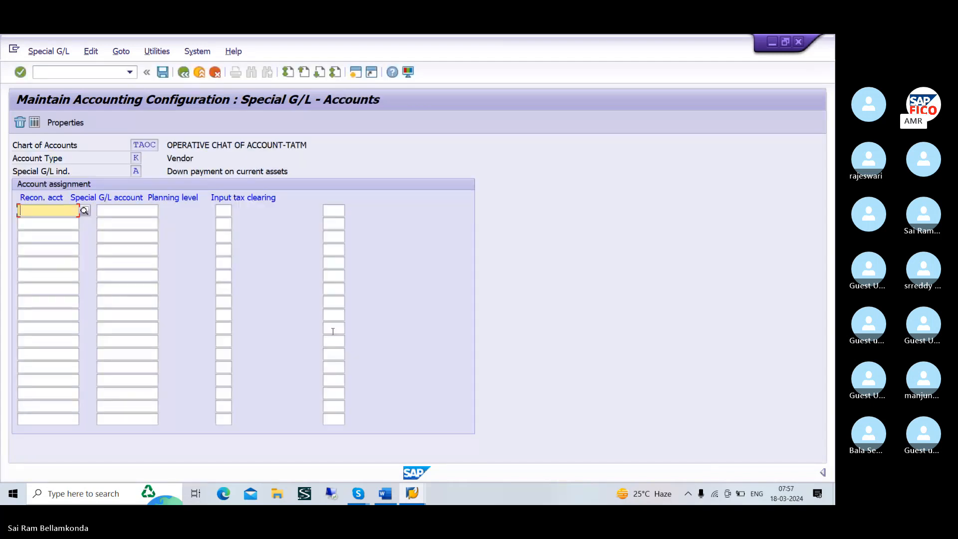
click(86, 212)
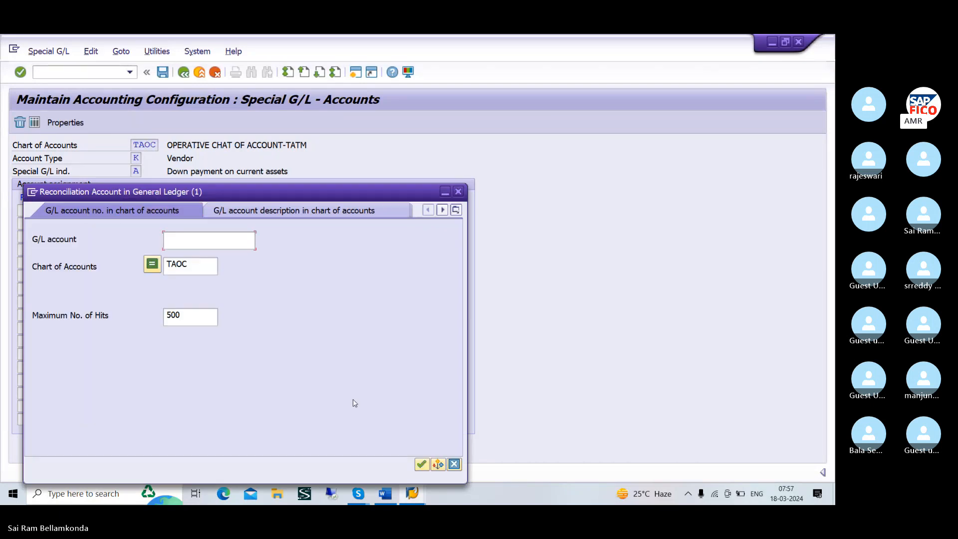
click(421, 464)
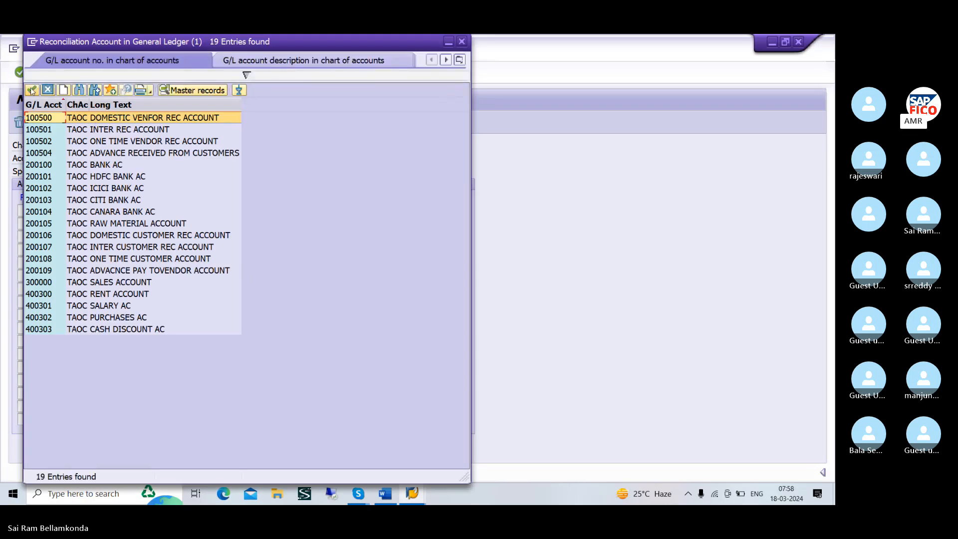
click(32, 89)
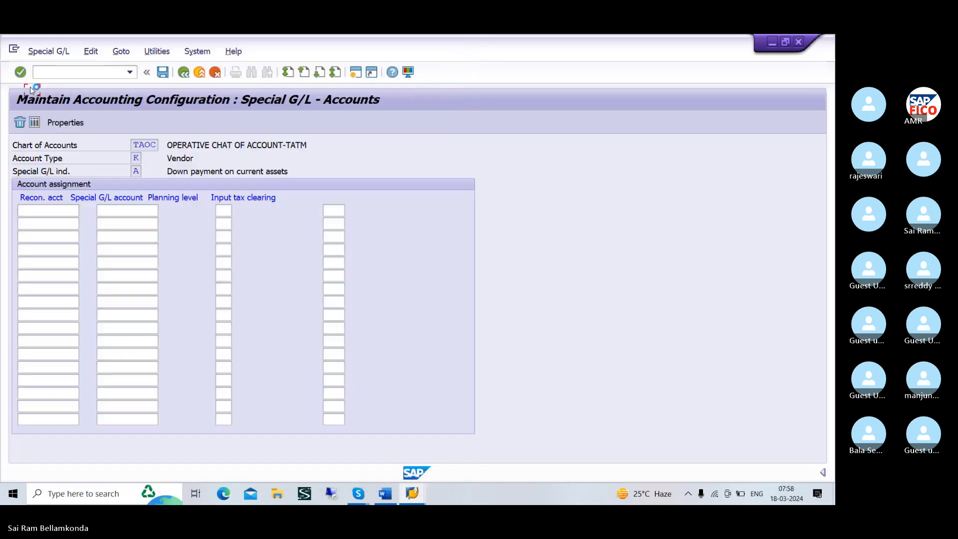
Set the special G/L account to 200109, ADVACNCE PAY TOVENDOR ACCOUNT, and save the assignment under customizing request DPKK900242
click(137, 213)
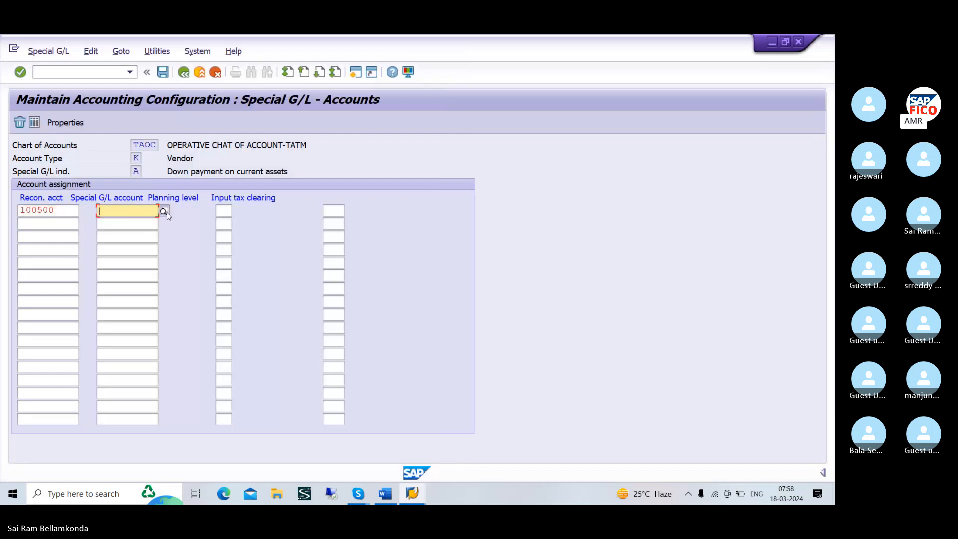
key(F4)
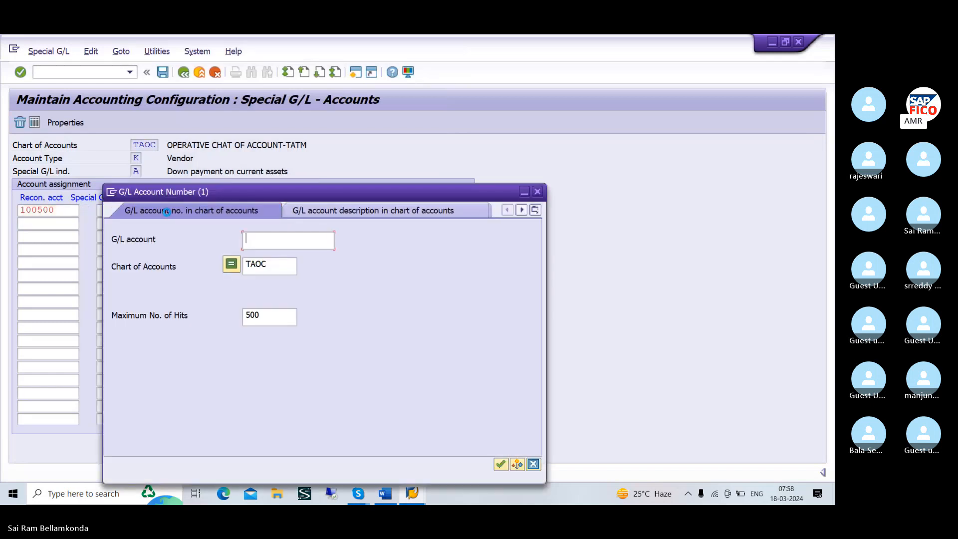
click(502, 466)
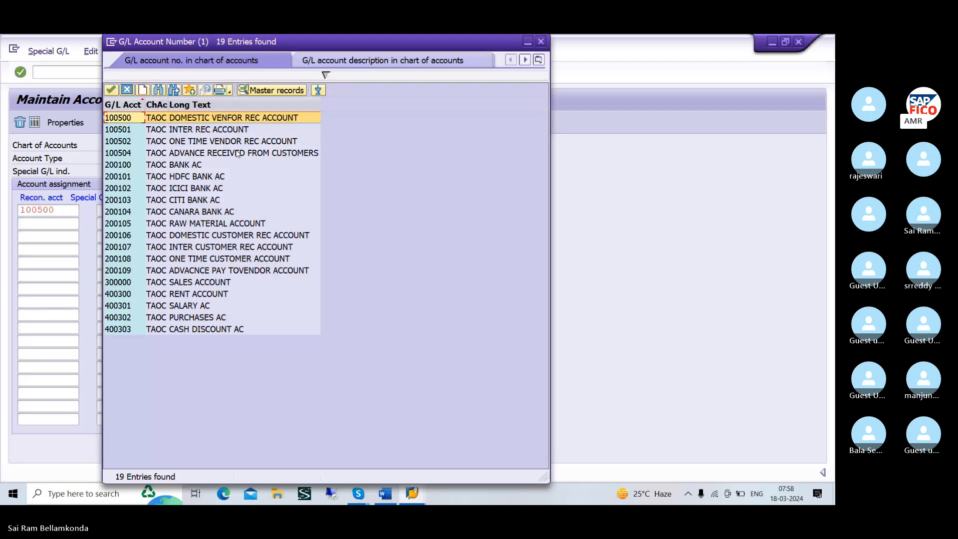
click(217, 153)
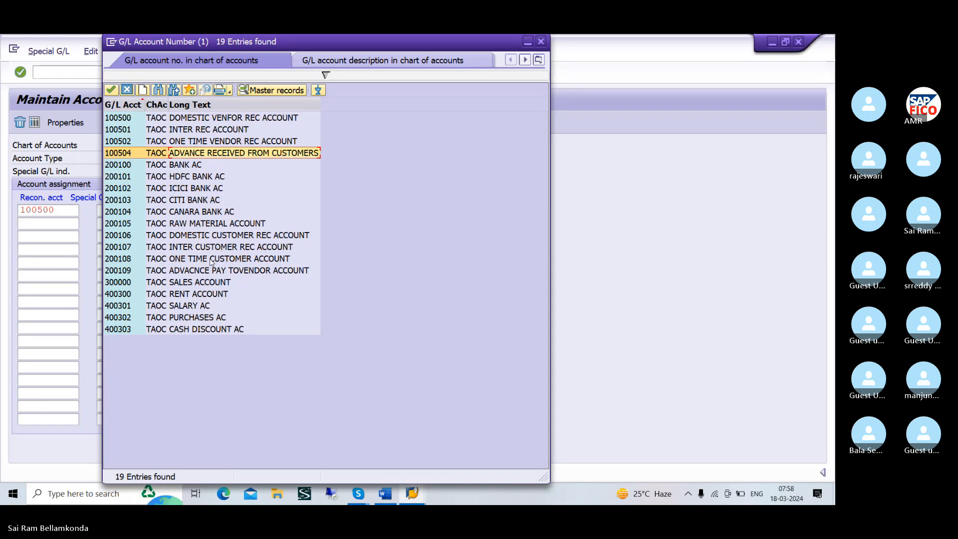
click(196, 272)
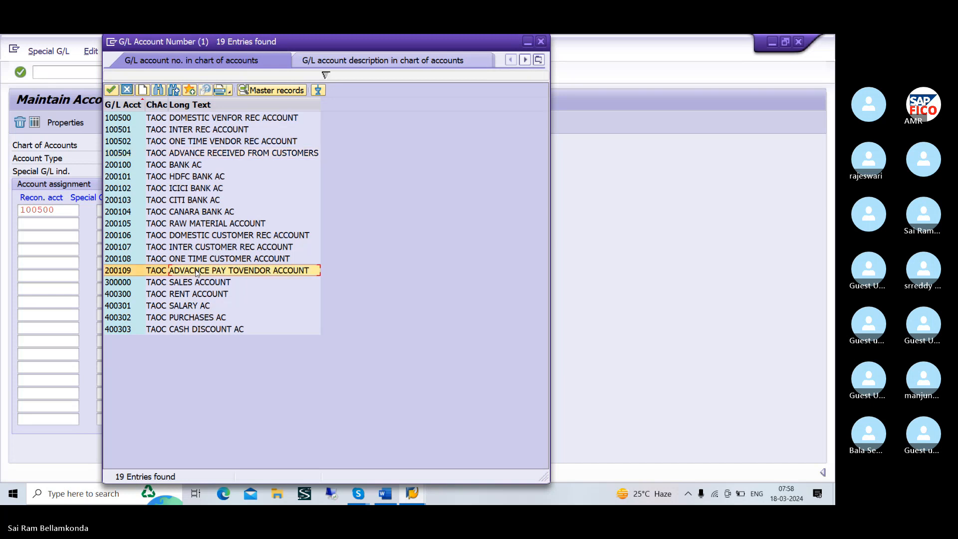
click(110, 90)
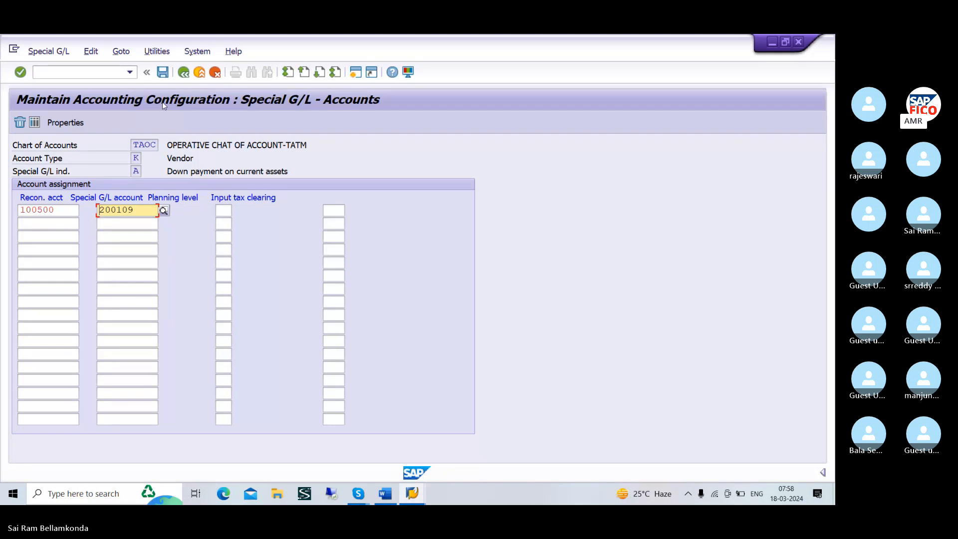
click(163, 77)
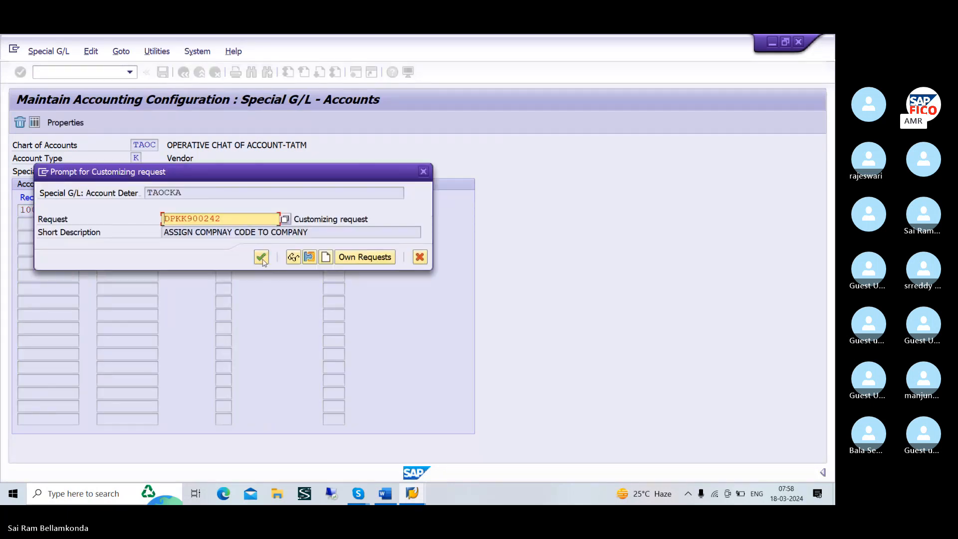
click(261, 257)
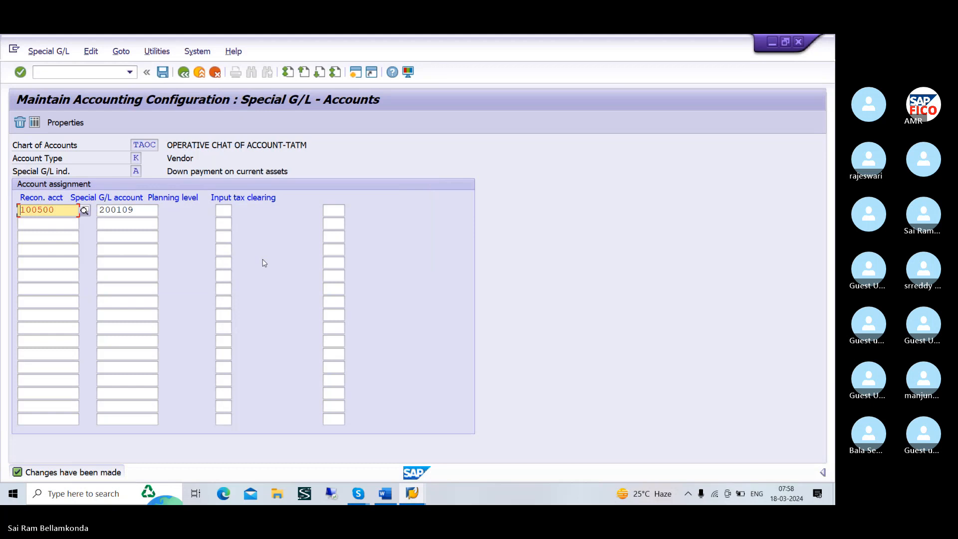
Switch to the Word notes and start a new line below the VENDOR DOWN PAYMENT CONFIGURATION line
key(alt+Tab)
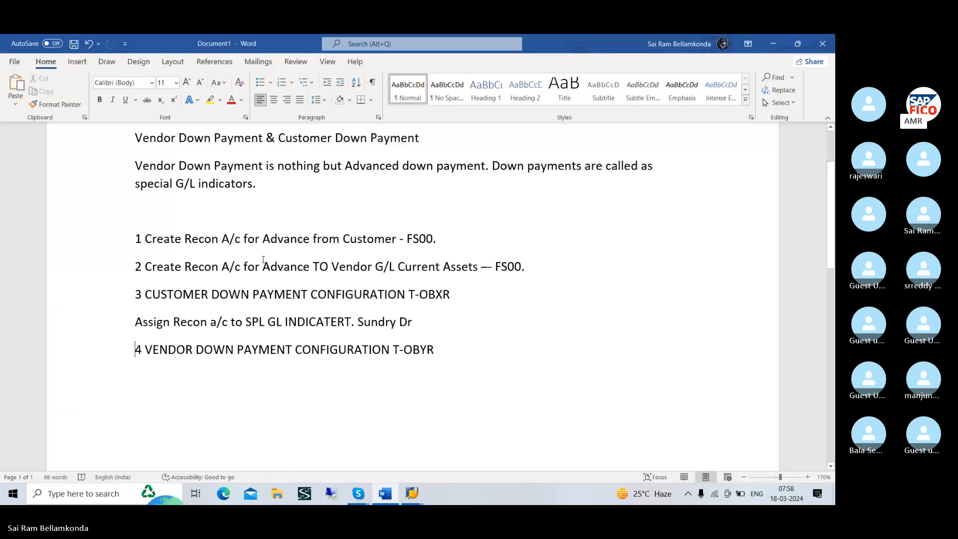
key(alt+Tab)
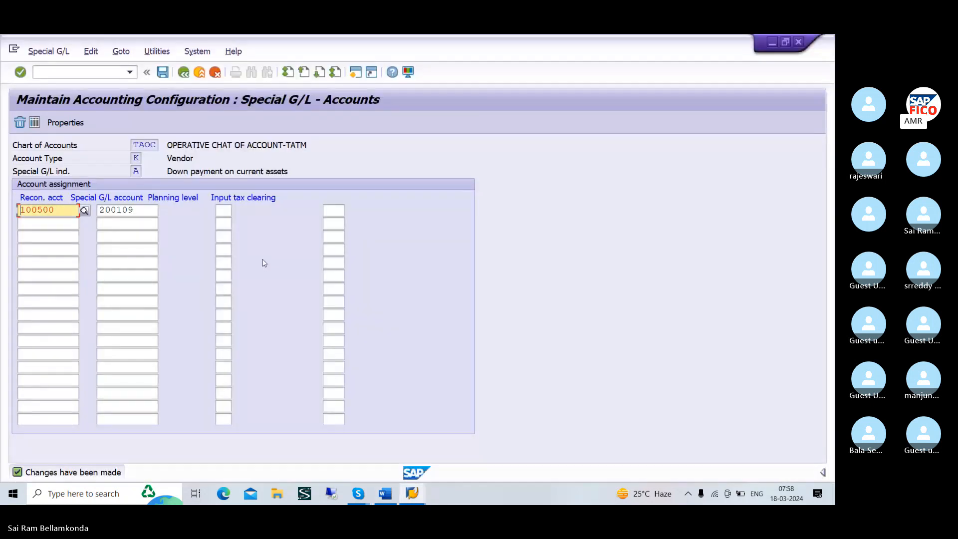
key(alt+Tab)
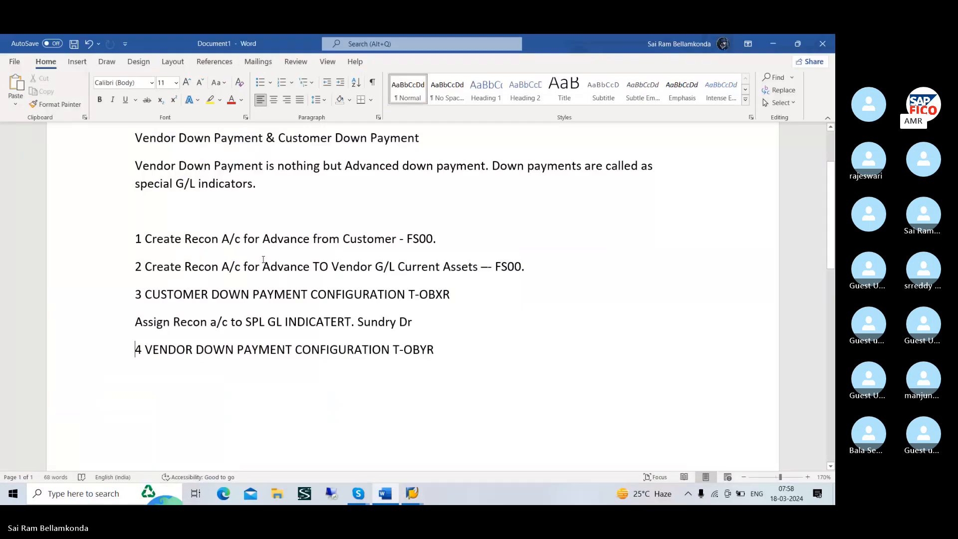
key(alt)
key(alt)
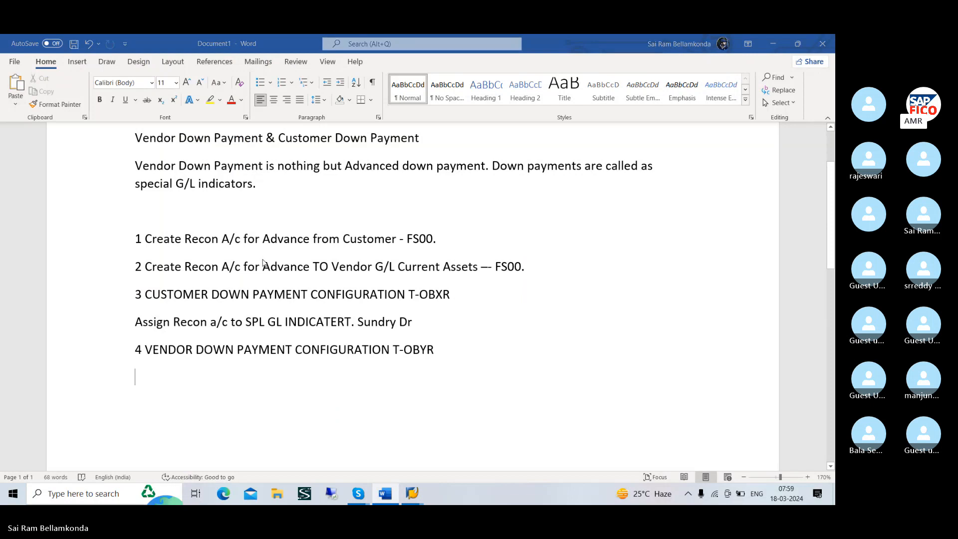
Copy the "1 VENDOR DOWN PAYMENT T-F-48" message from the Skype chat and paste it at the end of the Word notes
key(alt+Tab)
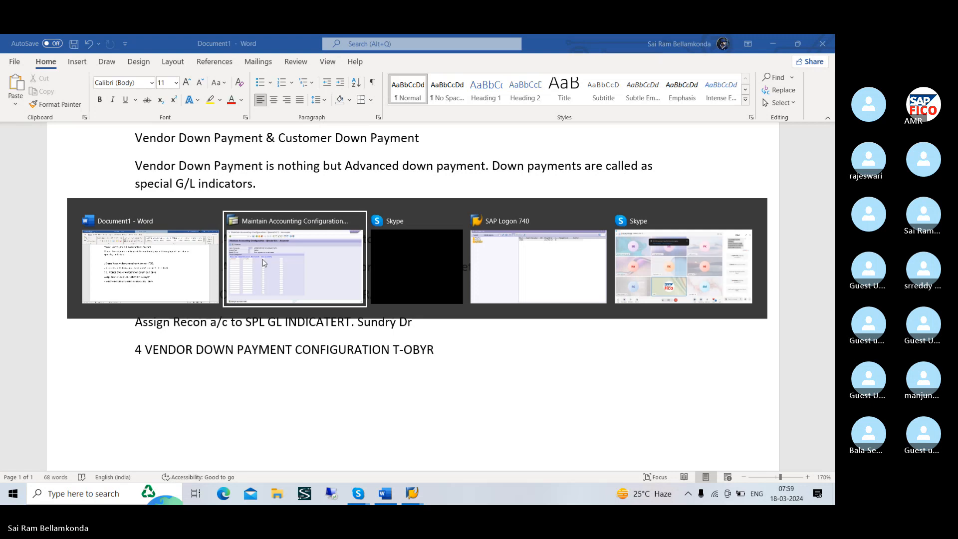
key(Tab)
key(Tab)
key(Tab)
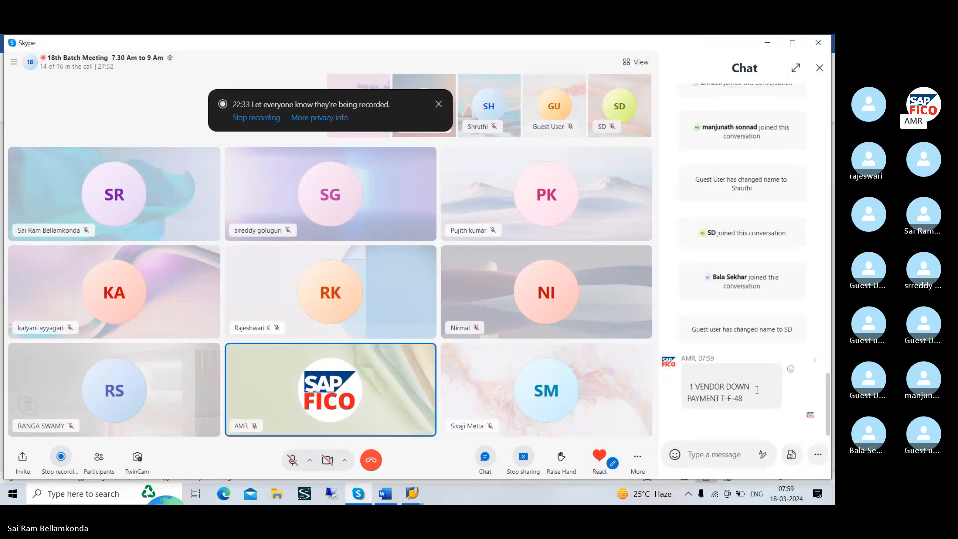
drag(746, 399, 678, 374)
key(ctrl+c)
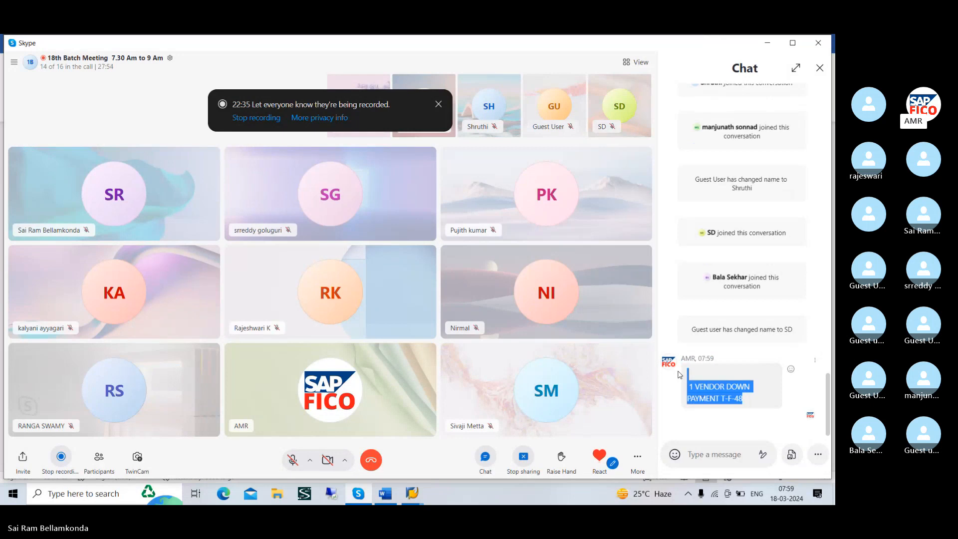
key(alt+Tab)
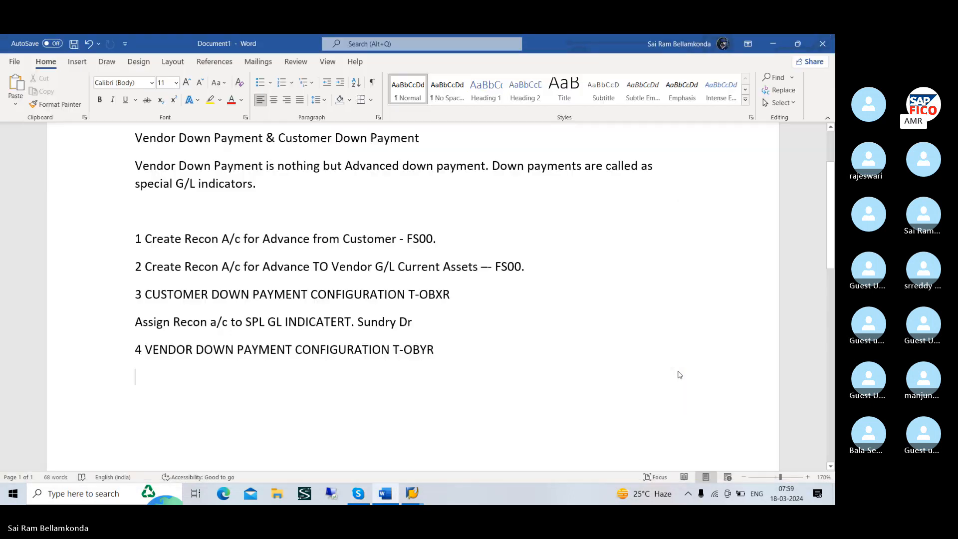
key(ctrl+v)
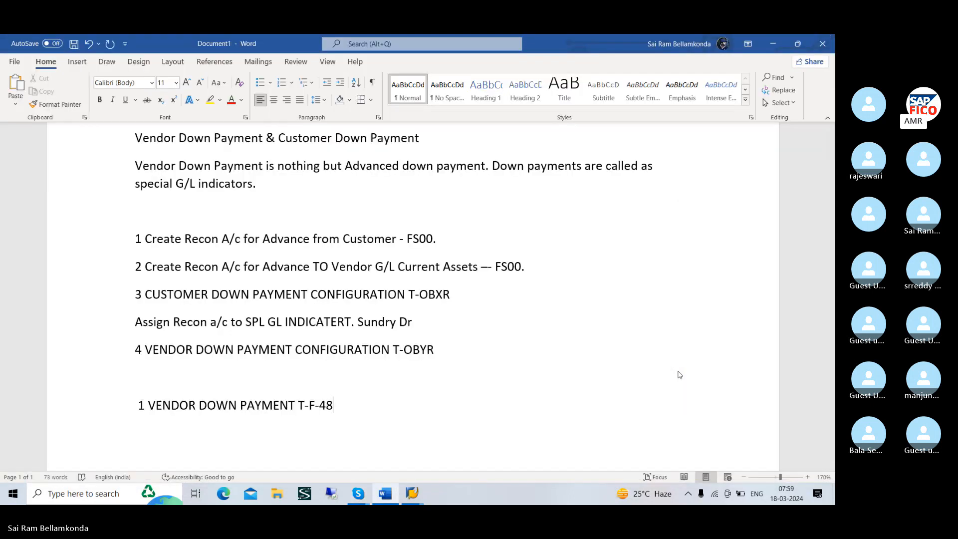
Switch back to SAP and open transaction F-48 with /NF-48 to post a vendor down payment
key(alt+Tab)
key(Tab)
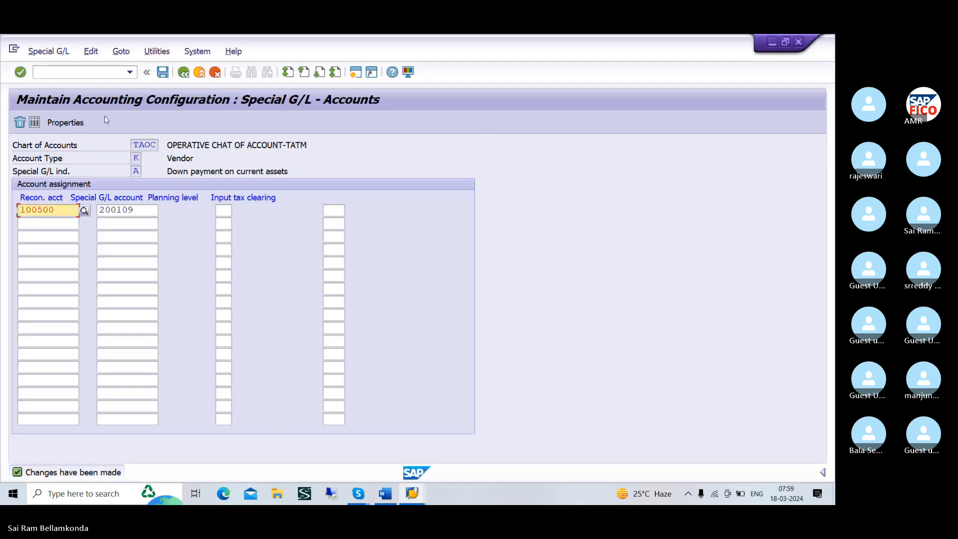
click(58, 75)
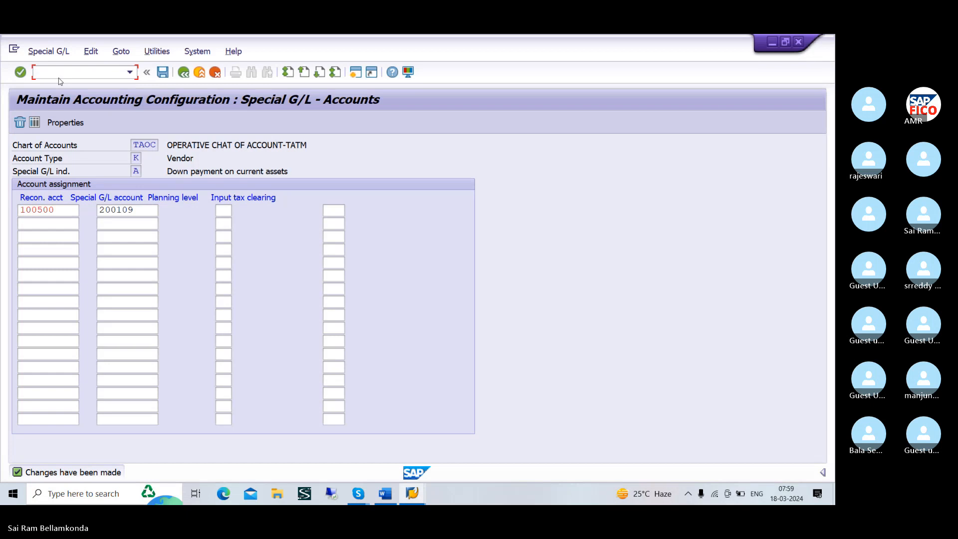
text(/NF-48)
key(Return)
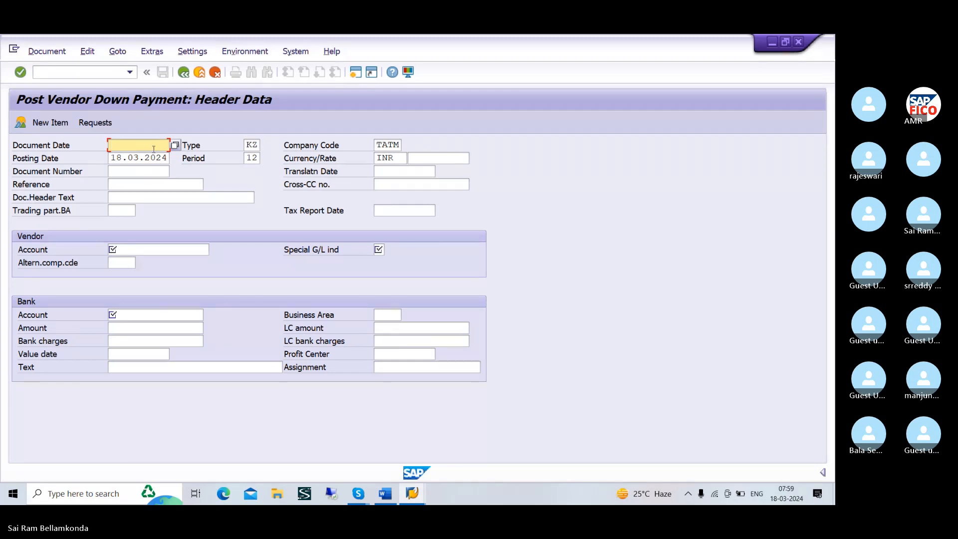
Set the document date of the vendor down payment to 18.03.2024
text(18.03.2024)
Look up the vendors of company code TATM and choose SRIRAM ENTERPRISES as the vendor account
click(173, 250)
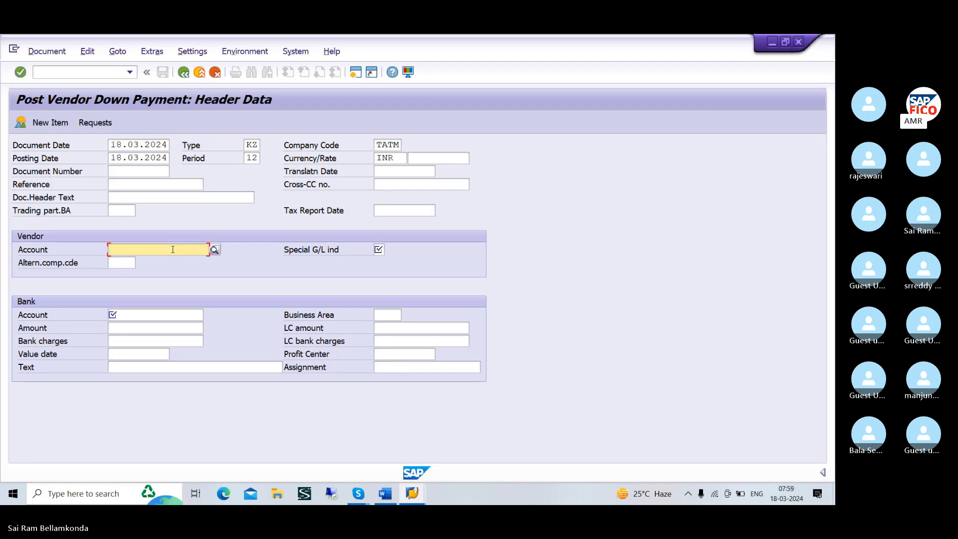
click(214, 250)
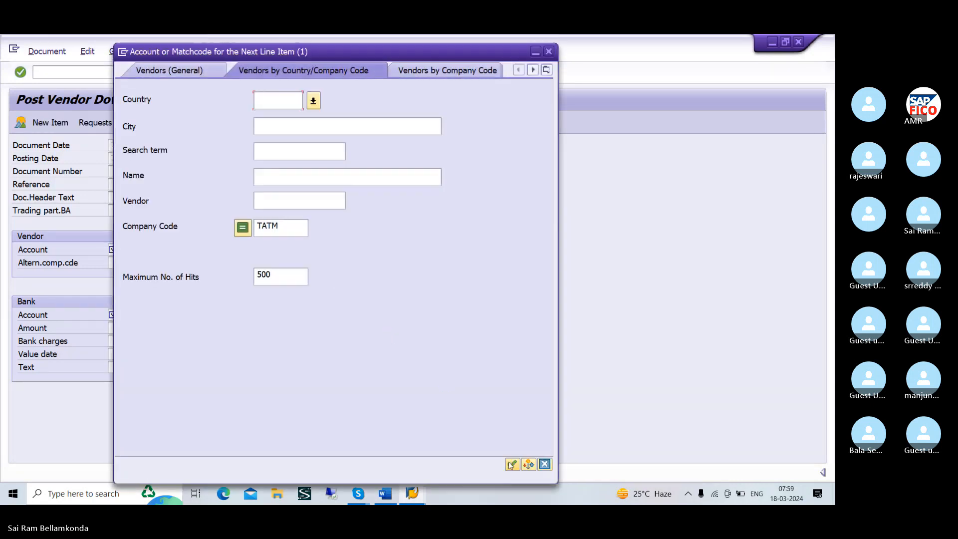
click(511, 464)
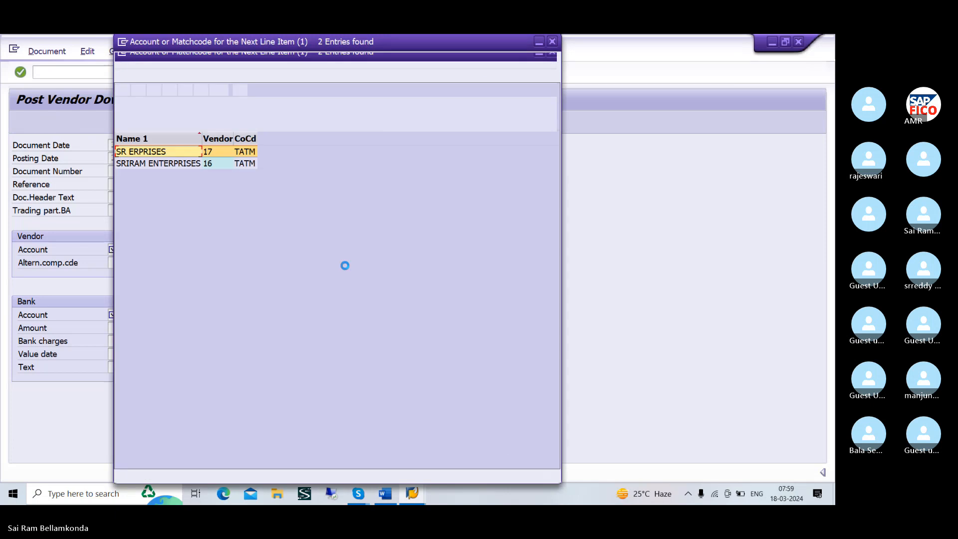
click(185, 164)
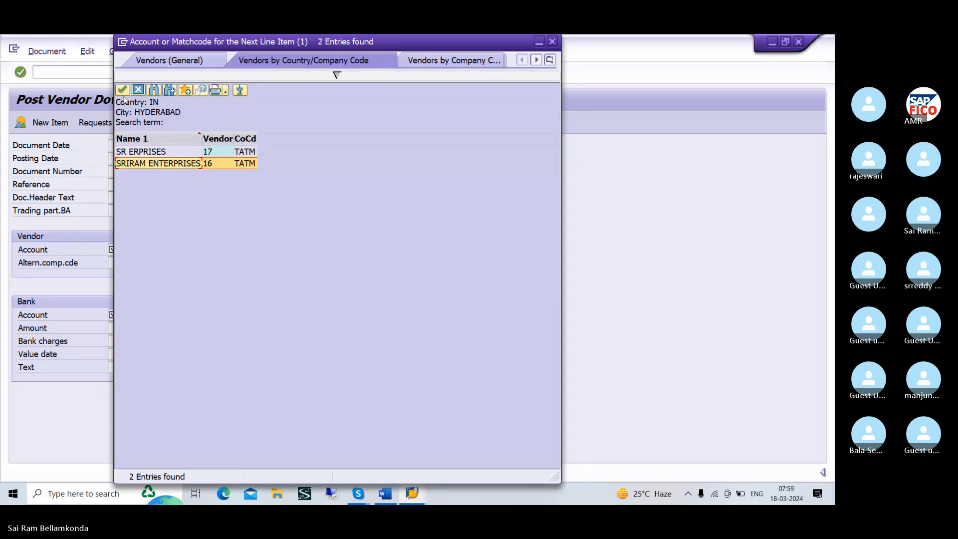
click(123, 91)
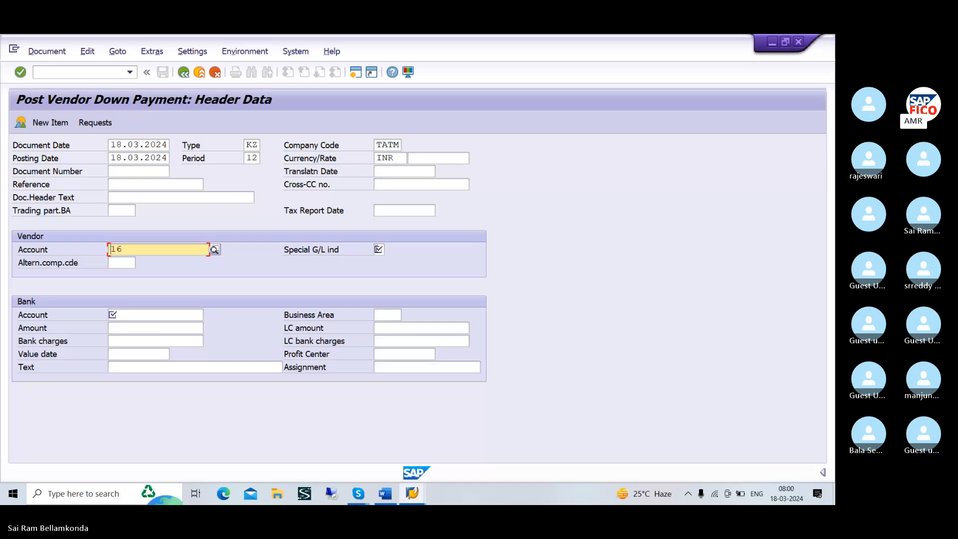
Set the vendor's special G/L indicator to A with account type K, Down payment on current assets
click(379, 248)
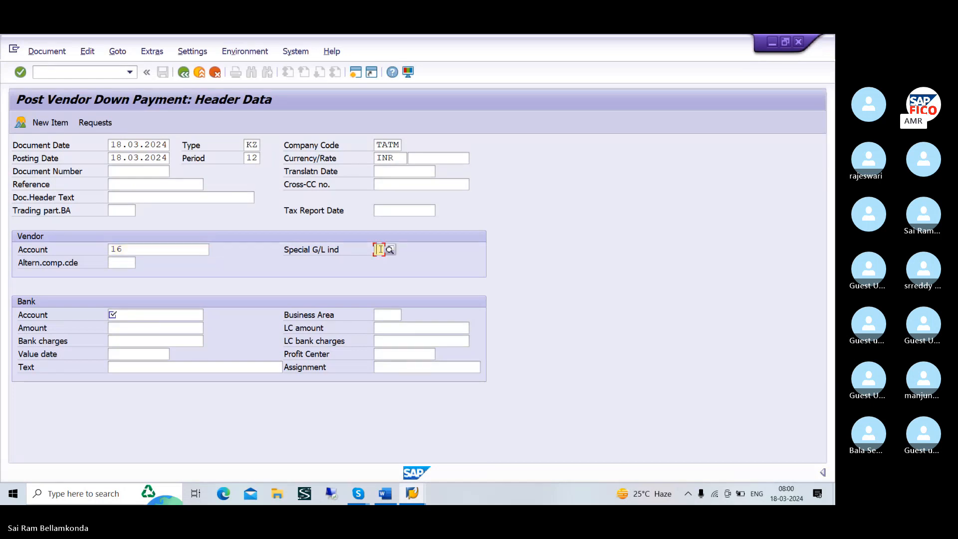
text(A)
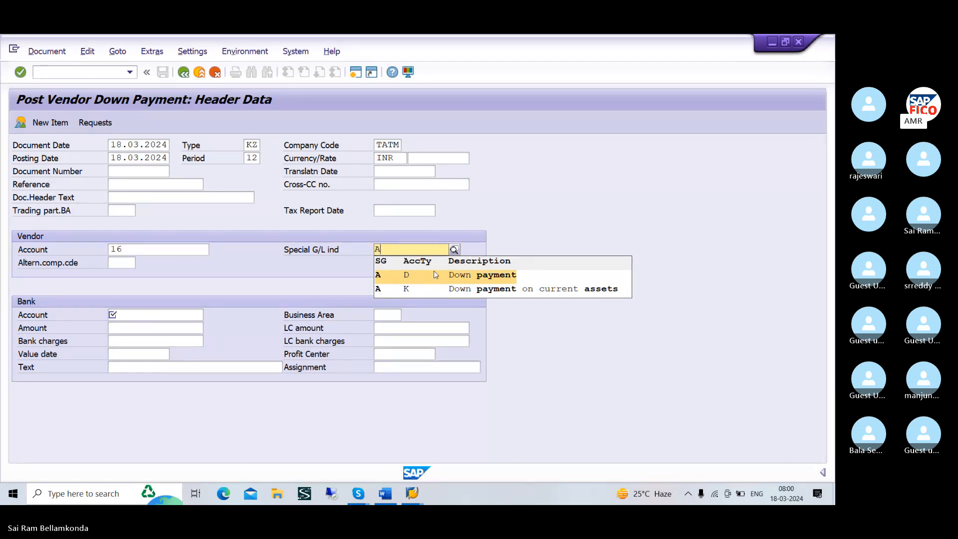
click(401, 275)
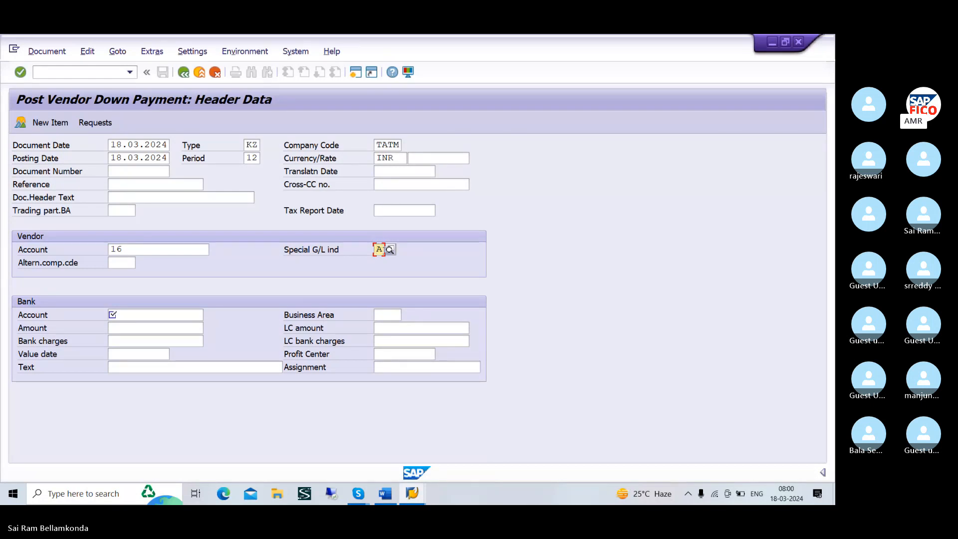
key(BackSpace)
text(A)
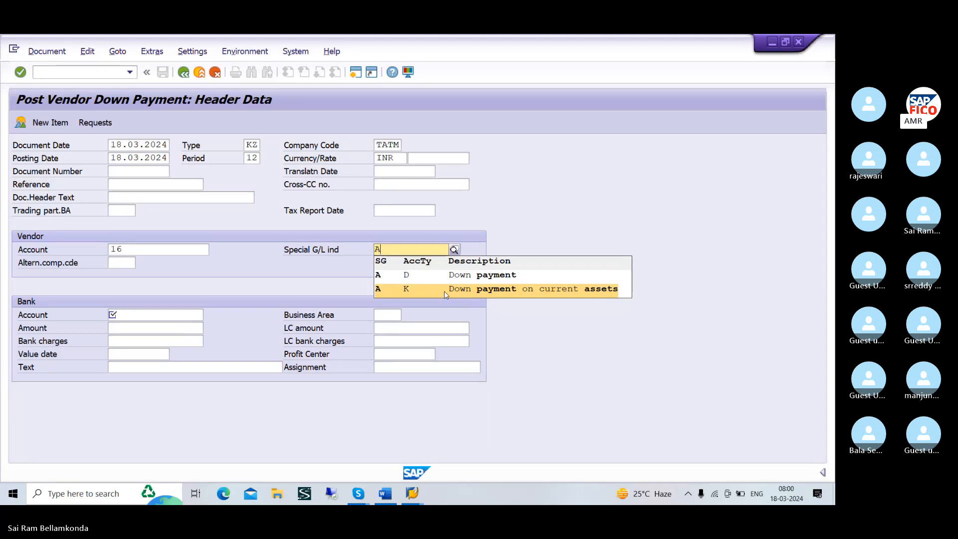
click(444, 291)
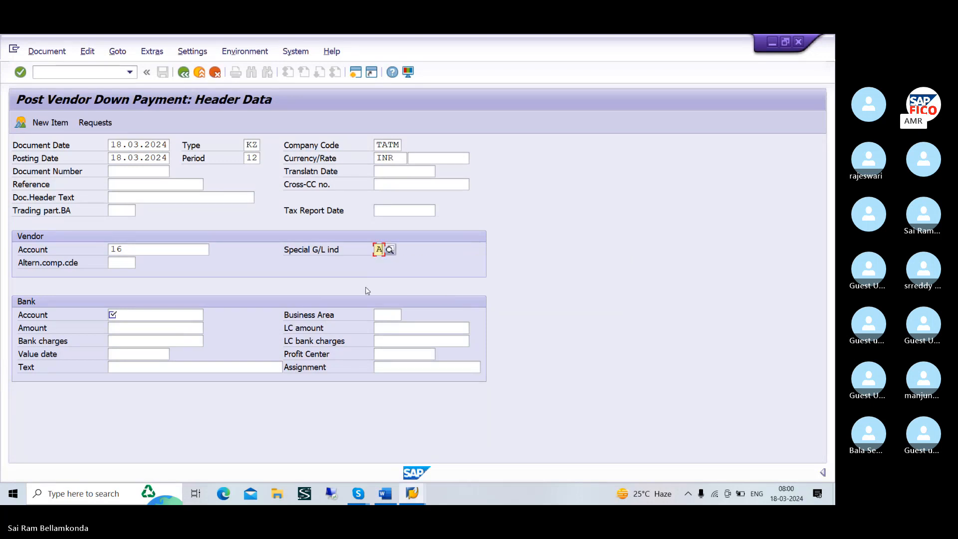
Look up the G/L accounts in chart of accounts TAOC and choose BANK AC as the bank account
click(190, 316)
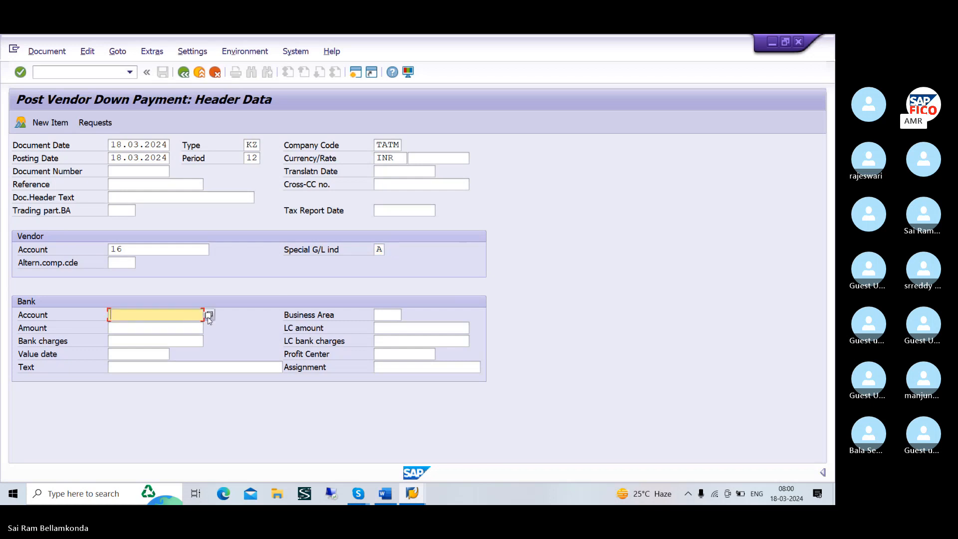
click(209, 316)
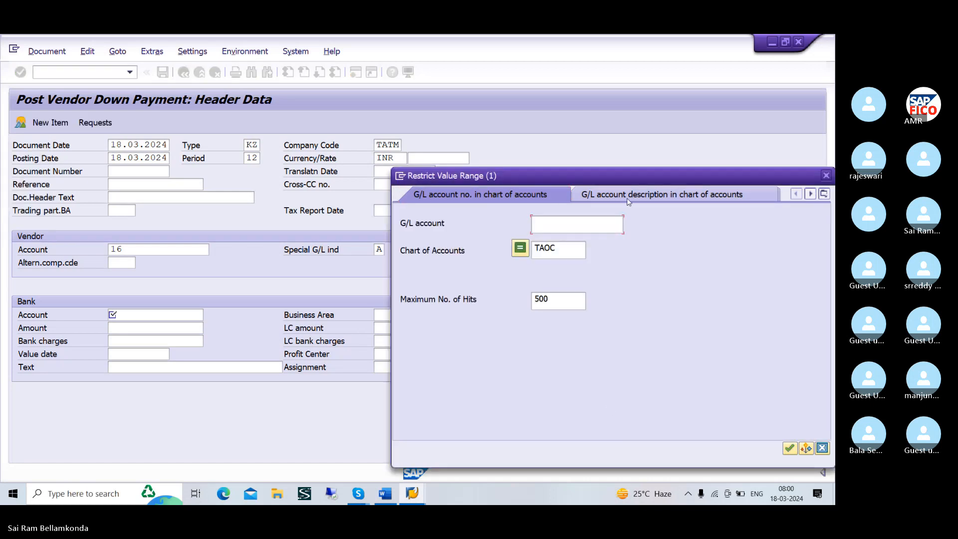
drag(615, 172, 448, 160)
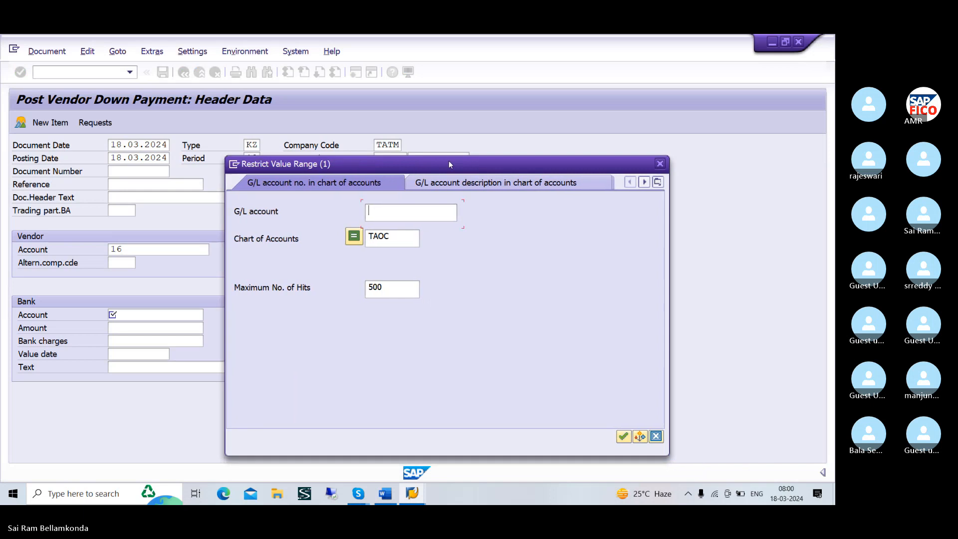
click(622, 436)
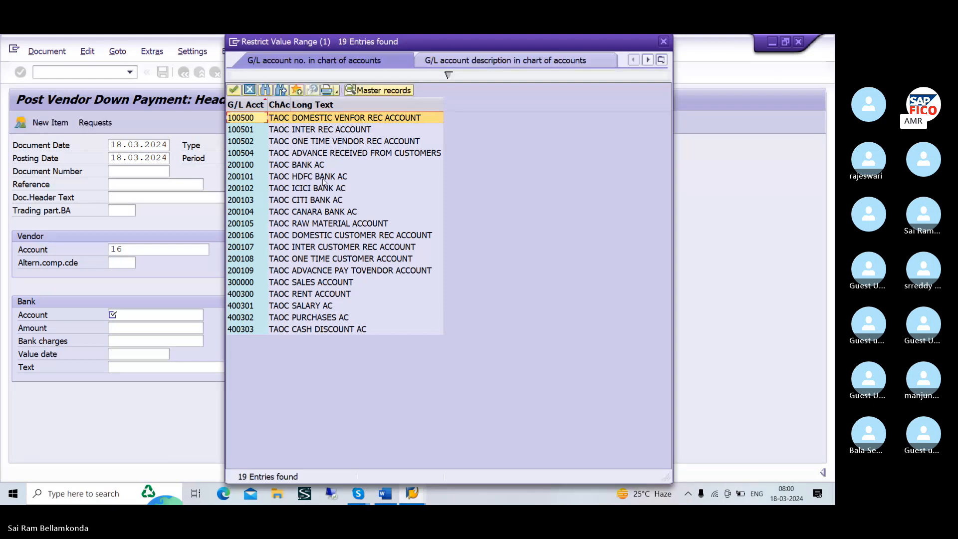
click(320, 171)
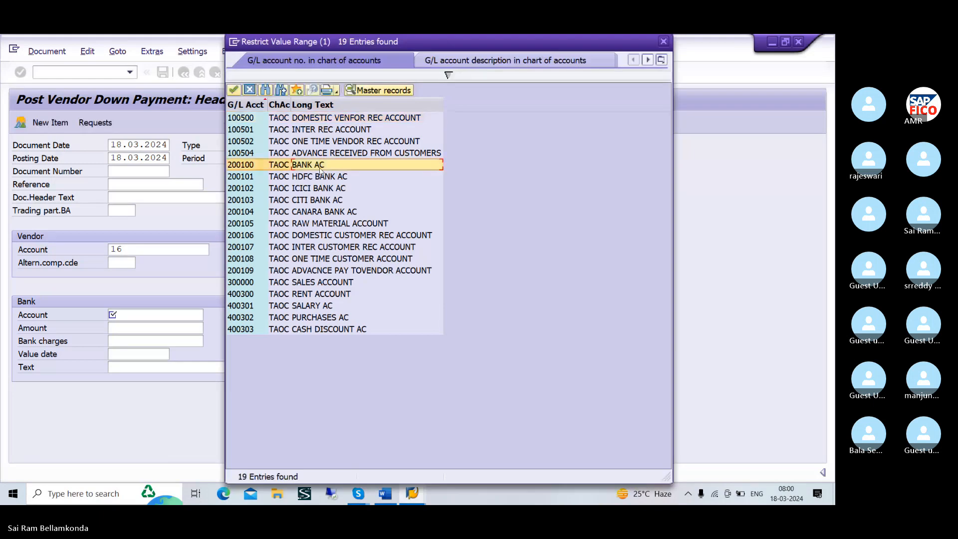
click(233, 90)
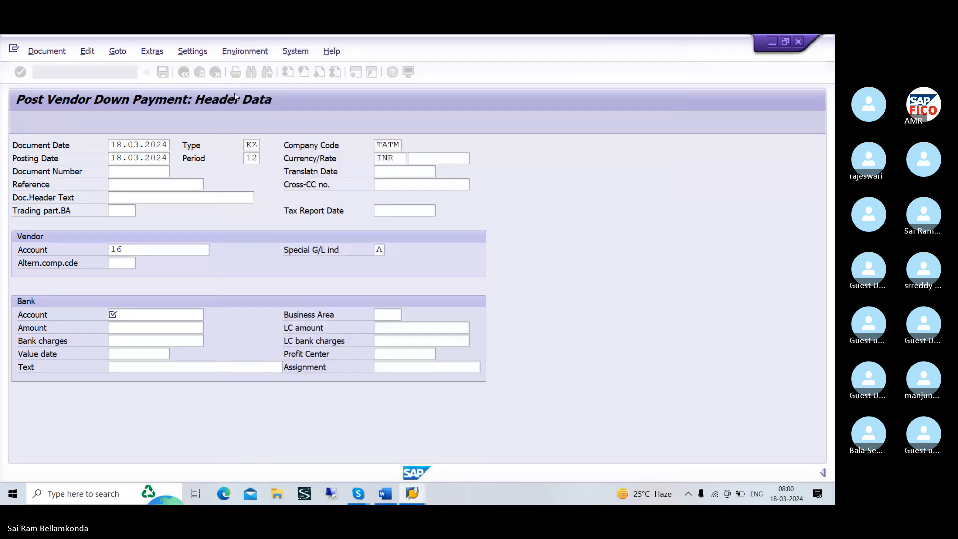
Set the bank amount of the down payment to 10000 and proceed to the vendor item
click(134, 327)
text(100)
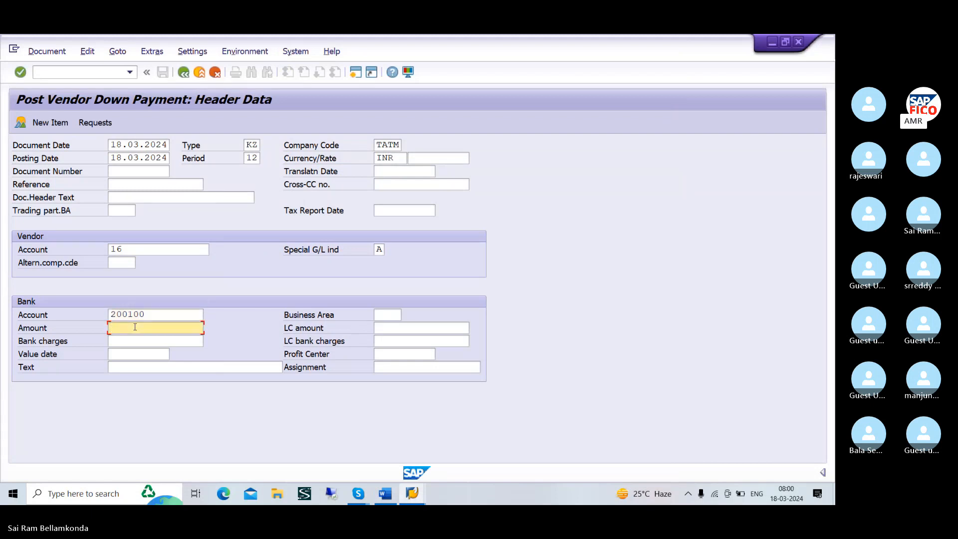
text(00)
click(139, 339)
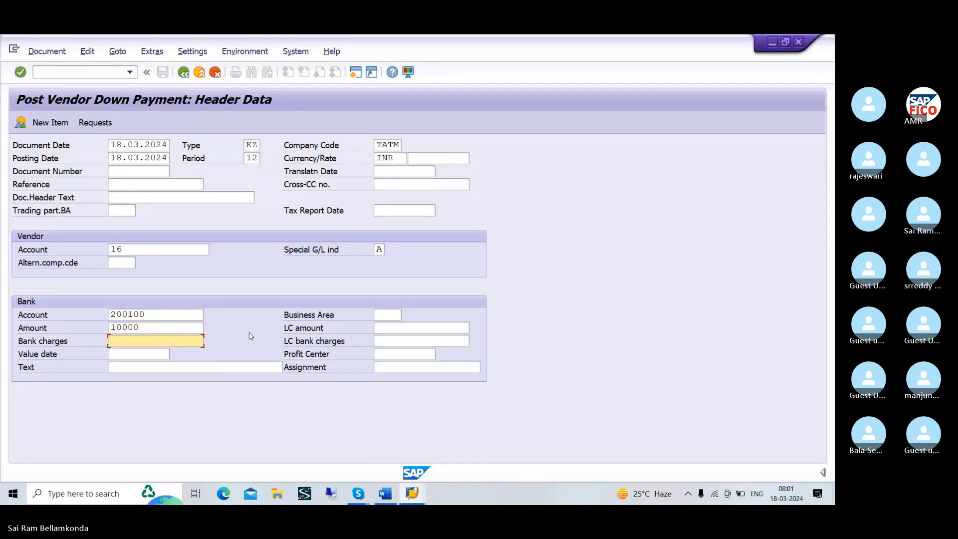
key(Return)
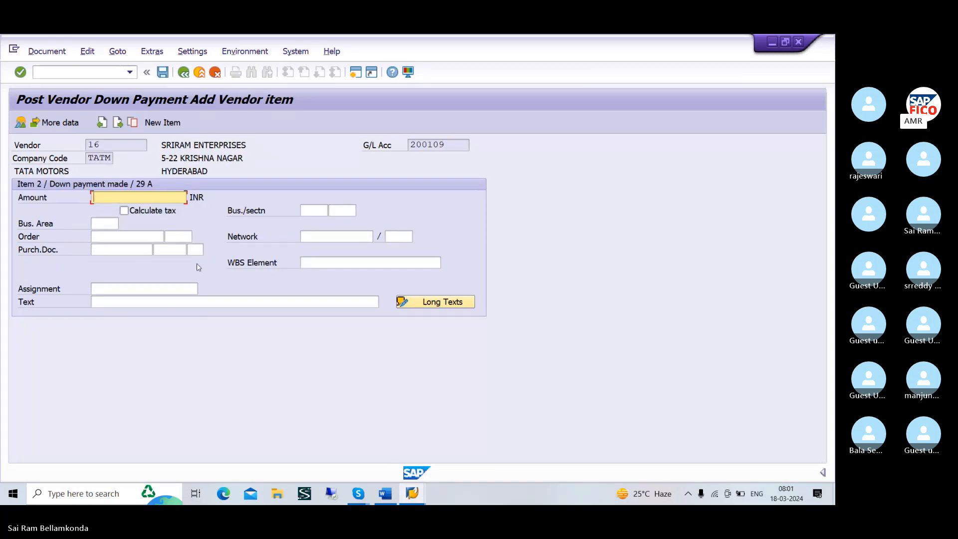
Enter * as the vendor item's amount and + as its text, and confirm the item
text(*)
click(137, 302)
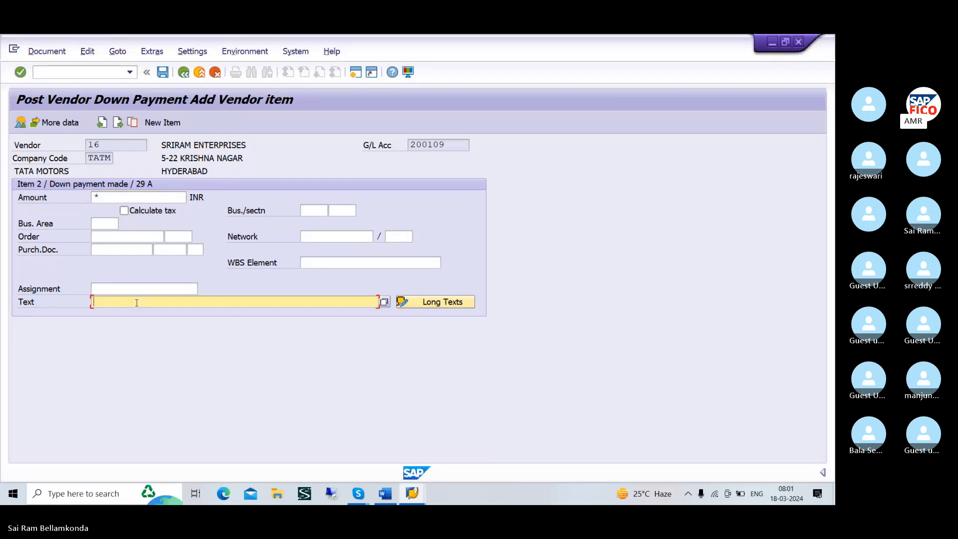
text(+)
key(Return)
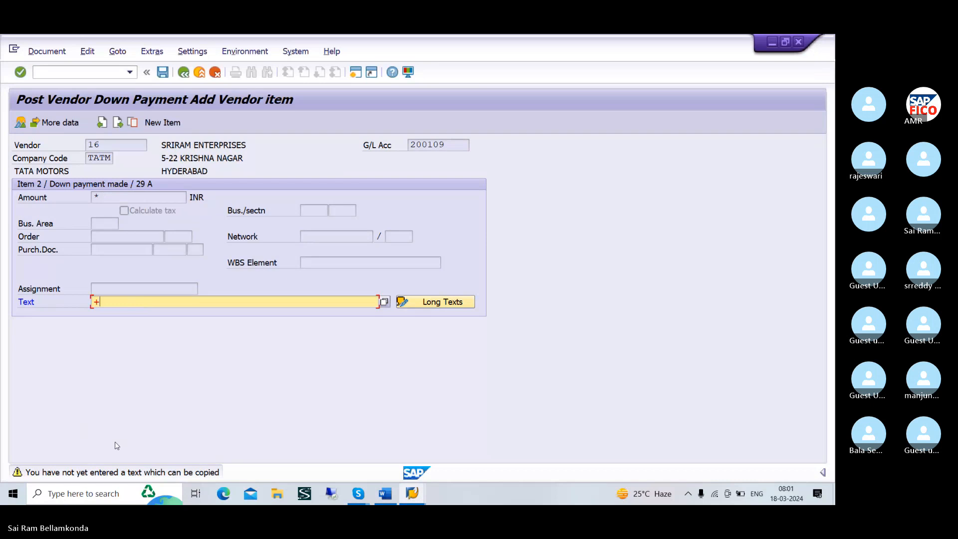
key(Return)
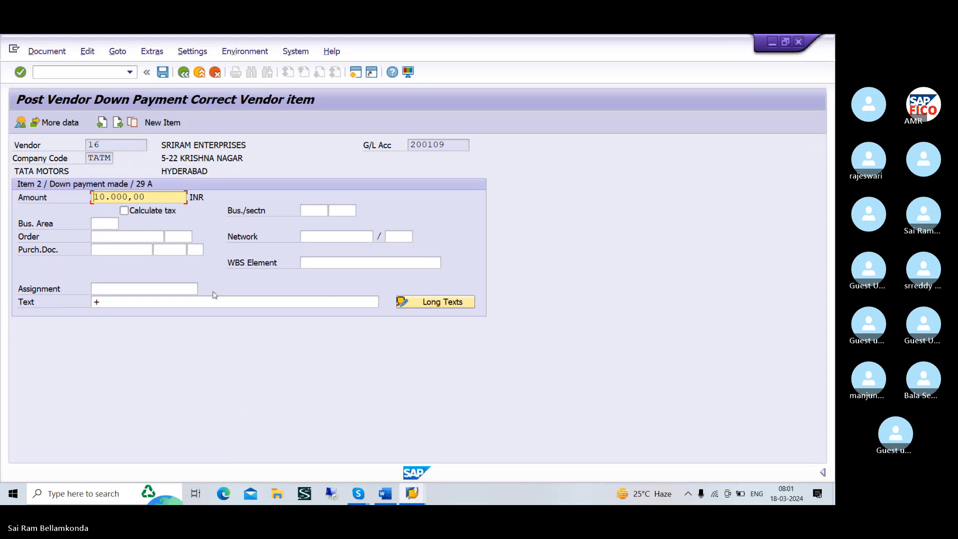
Simulate the vendor down payment document, check the vendor line's posting key, and try to post it
click(47, 52)
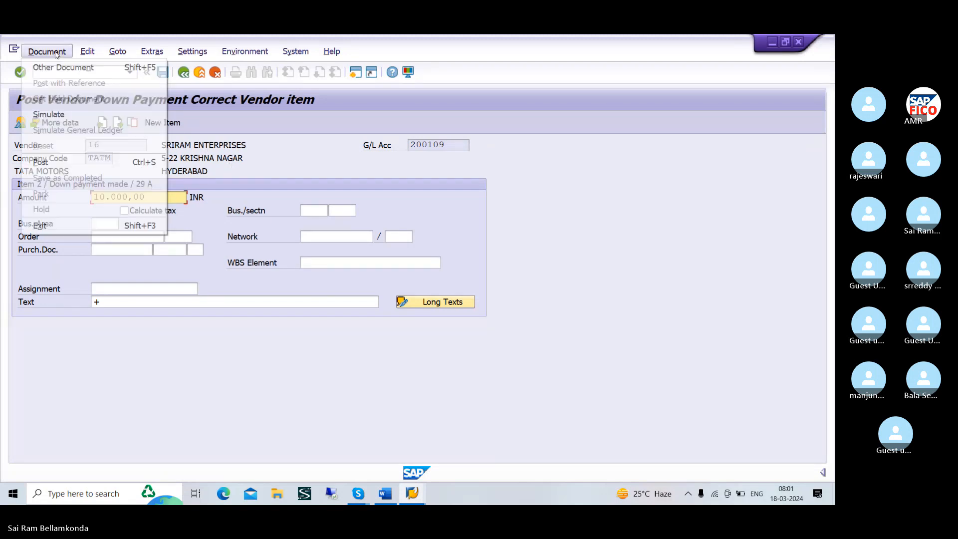
click(67, 113)
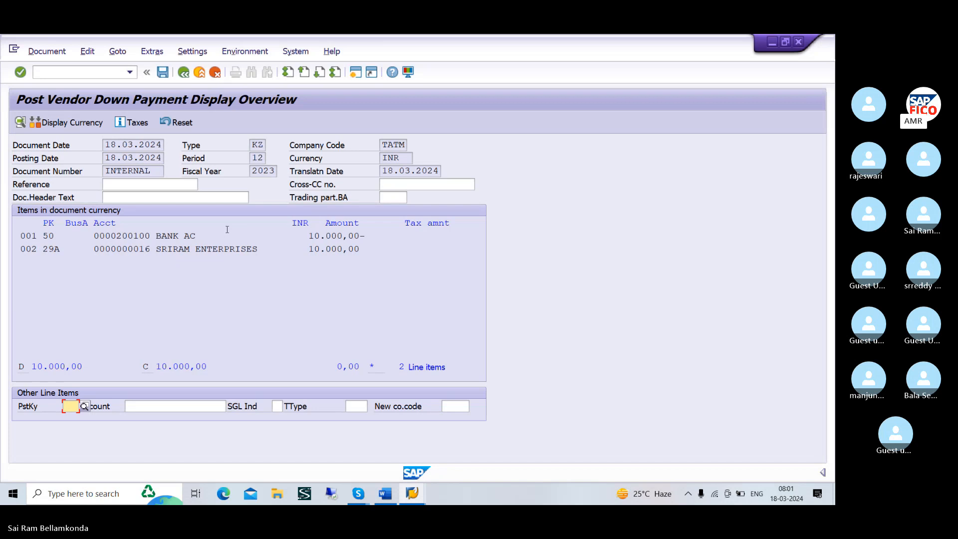
click(62, 248)
drag(62, 248, 44, 249)
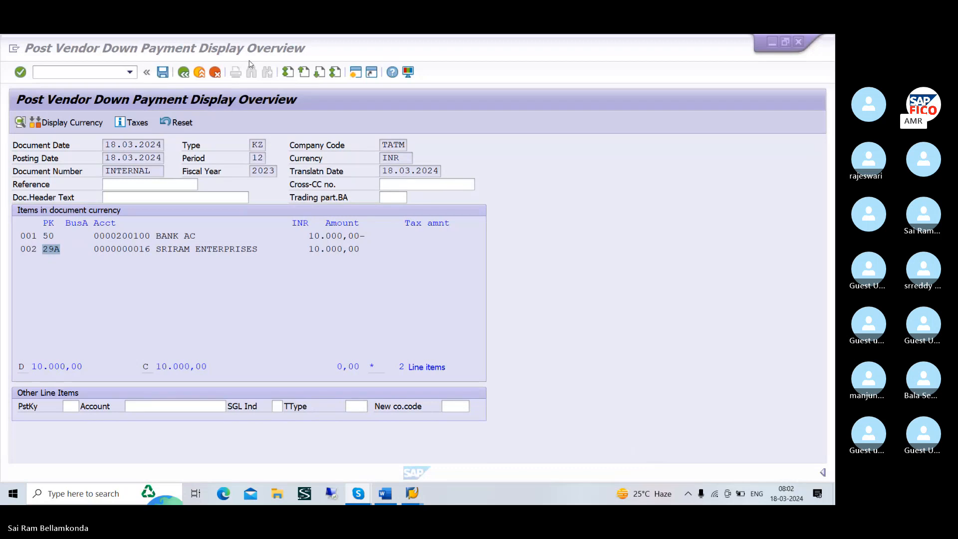
click(163, 73)
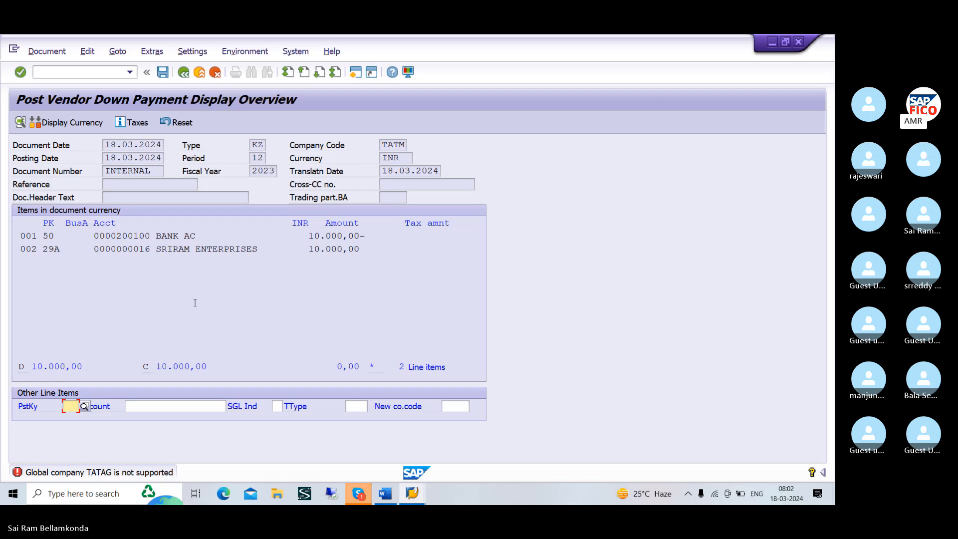
Open a new SAP session and start transaction OX15 with /NOX15 for the internal trading partners
click(355, 72)
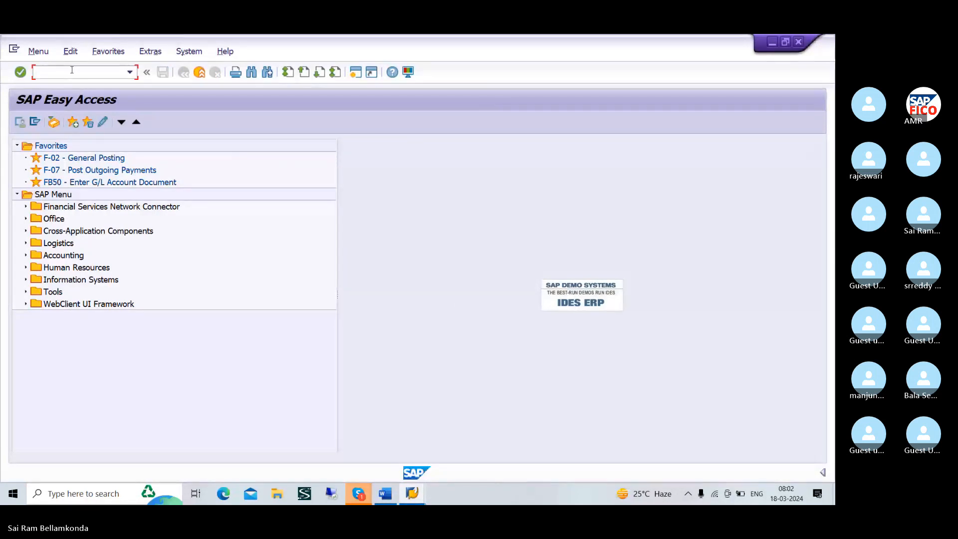
text(/NO)
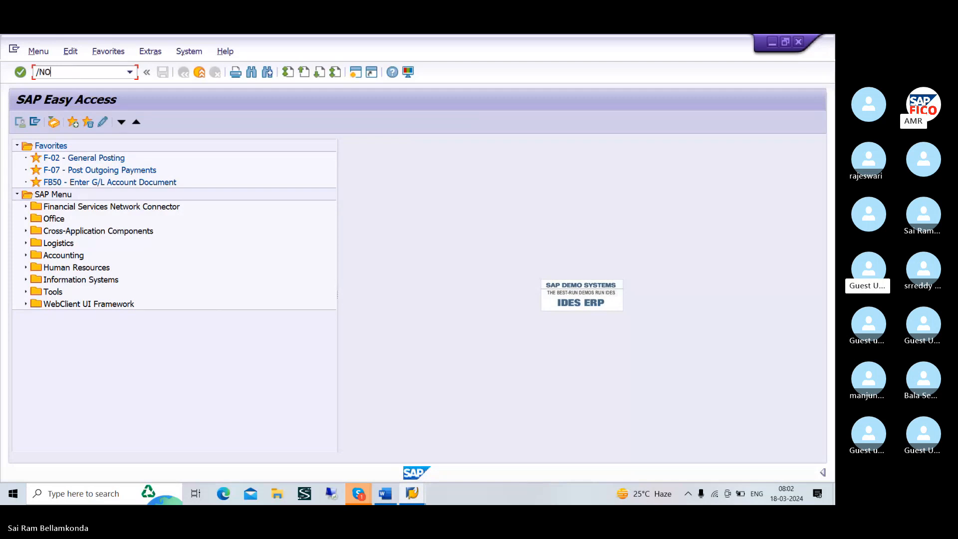
text(X15)
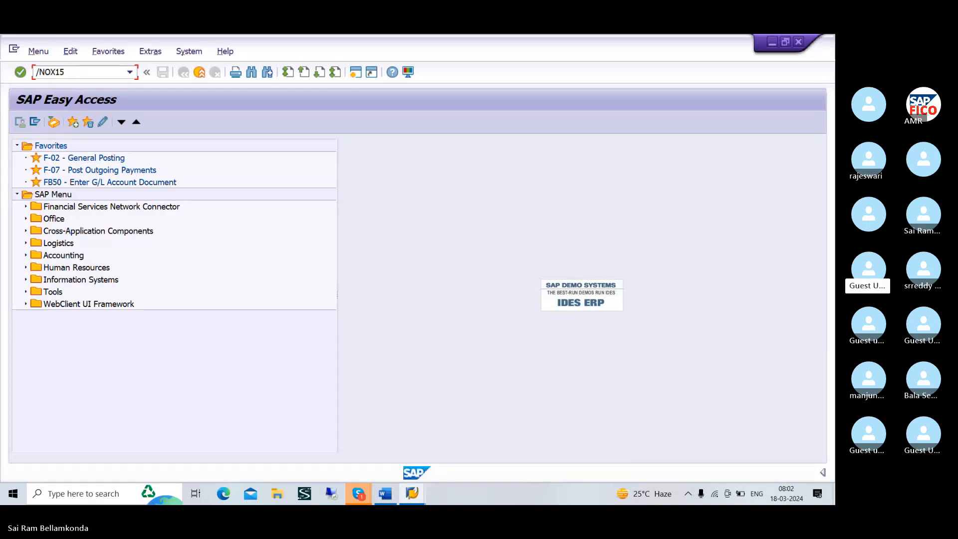
key(Return)
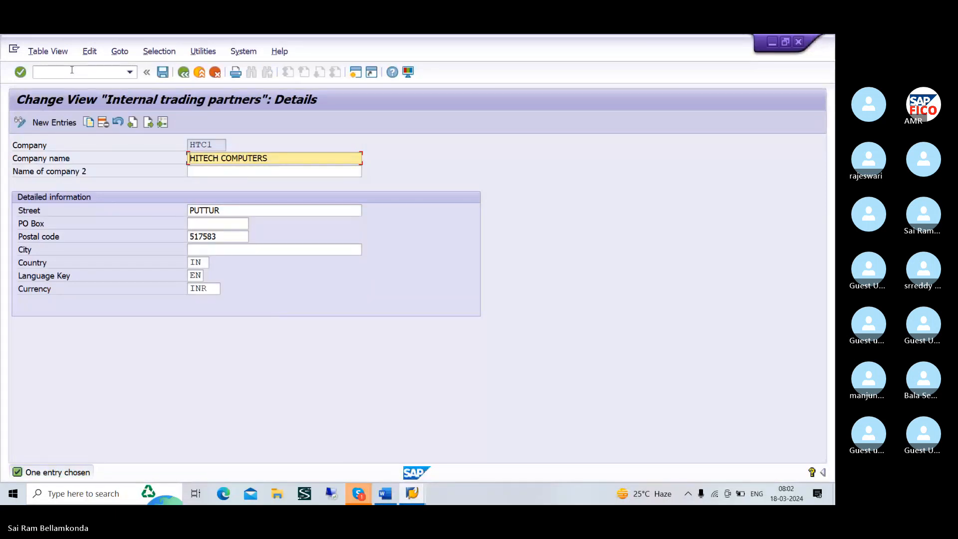
Create a new company entry with company ID TATAG and company name TATA GROUP
click(54, 123)
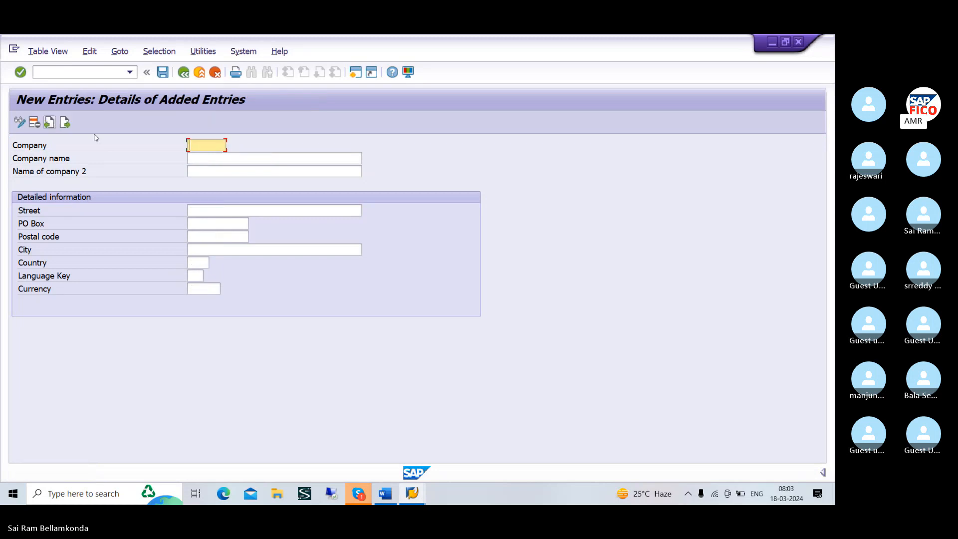
text(TATAG)
key(Return)
click(204, 156)
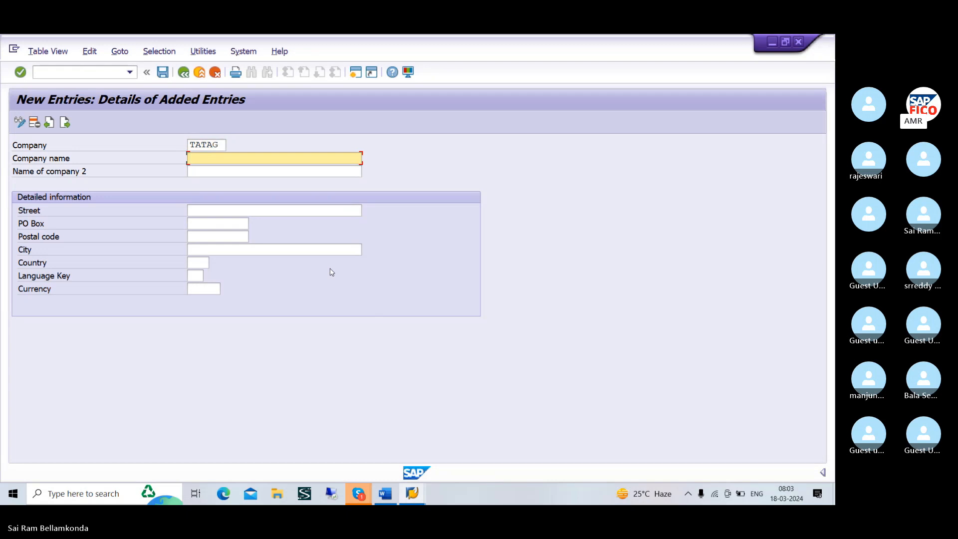
text(T)
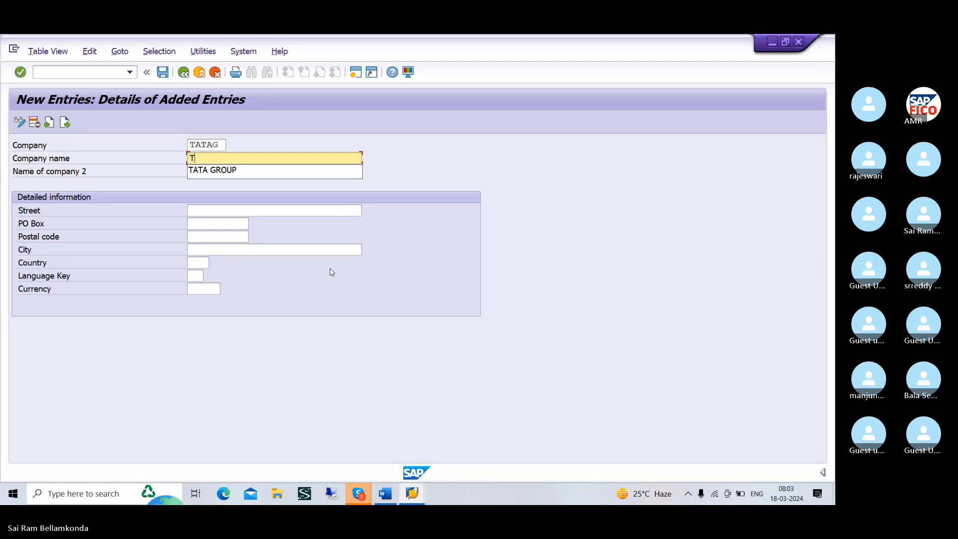
click(263, 170)
Fill in the street and PO box of the new company TATAG
click(248, 210)
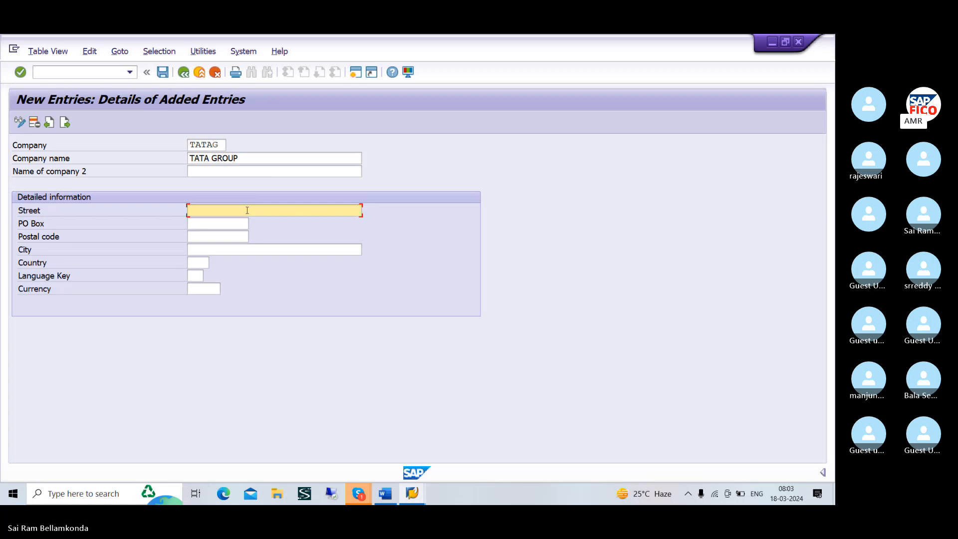
text(HY)
key(BackSpace)
key(BackSpace)
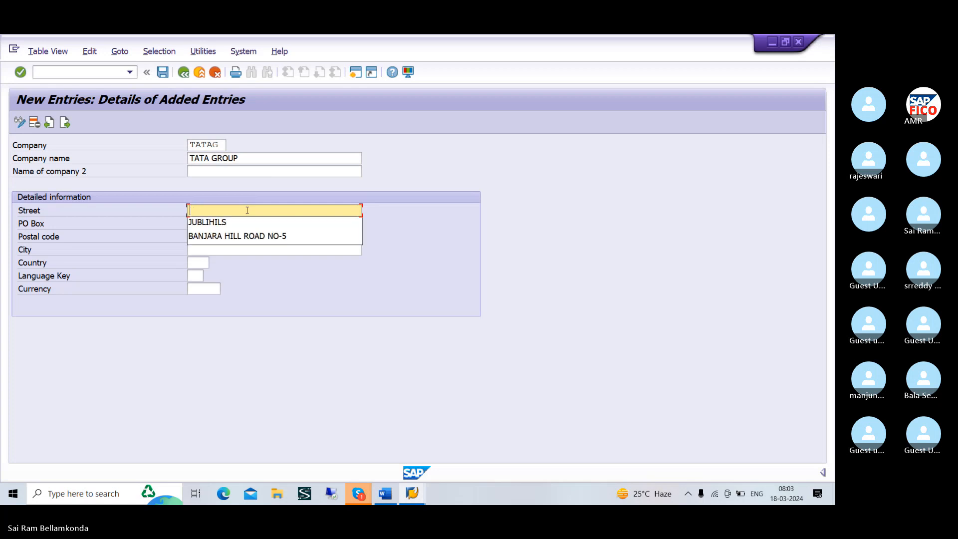
click(246, 236)
click(230, 228)
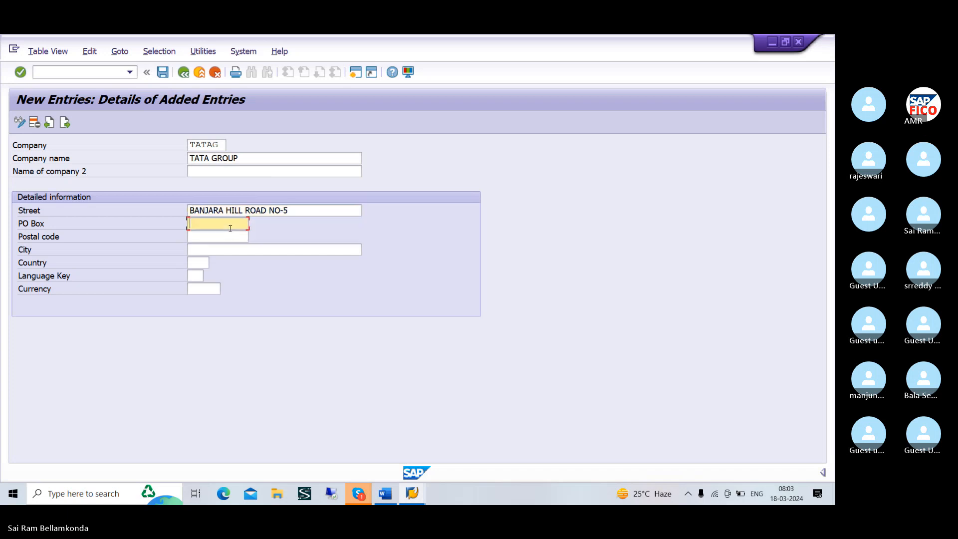
text(123)
Fill in the postal code and city of the new company TATAG
right_click(231, 236)
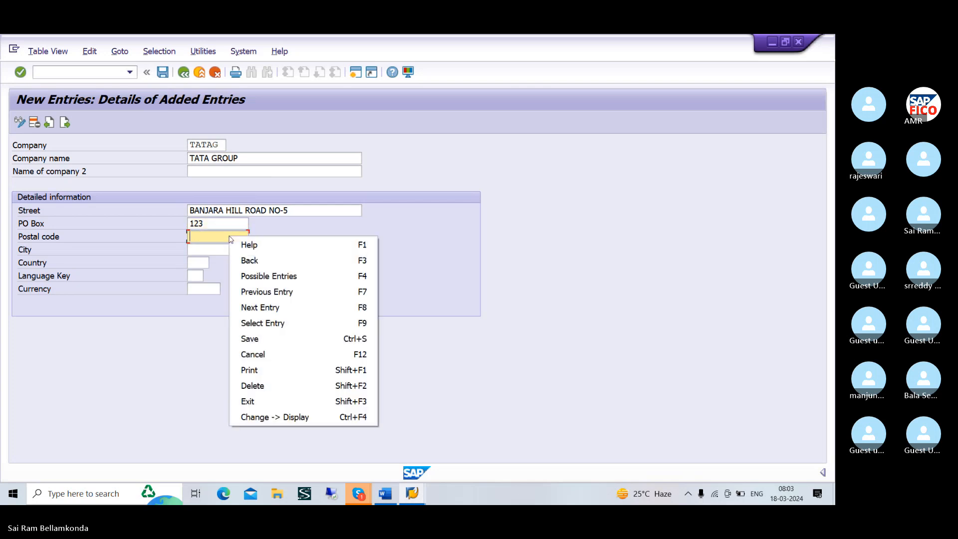
click(203, 237)
text(5)
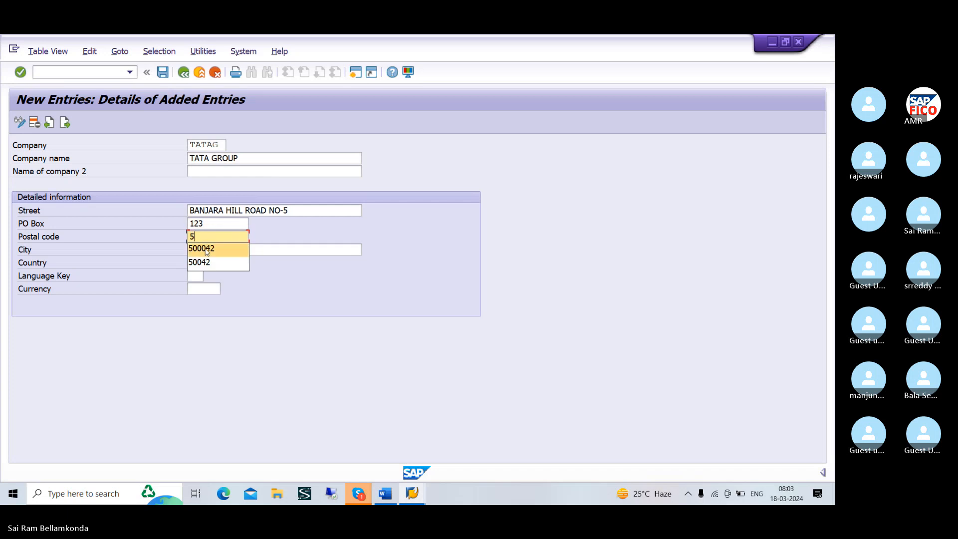
click(206, 249)
click(206, 248)
text(HY)
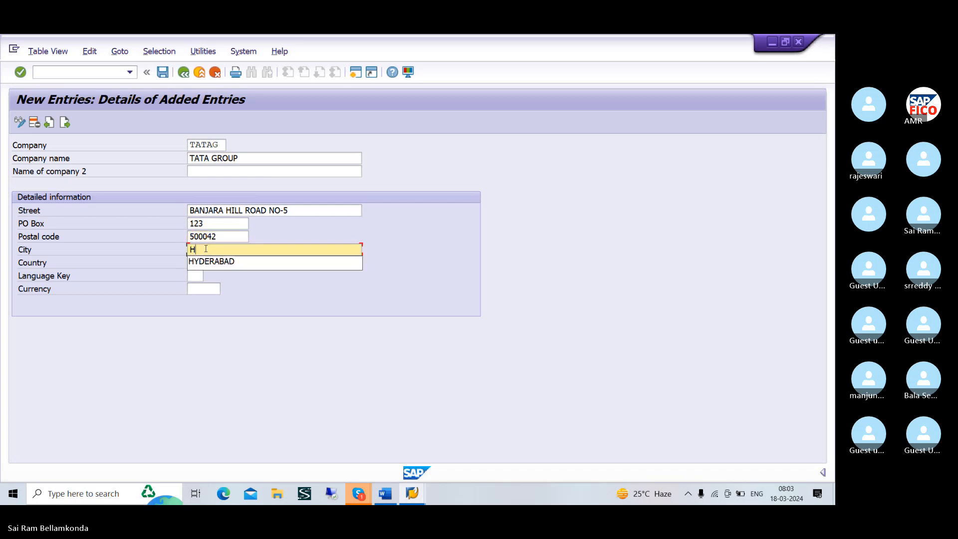
click(207, 261)
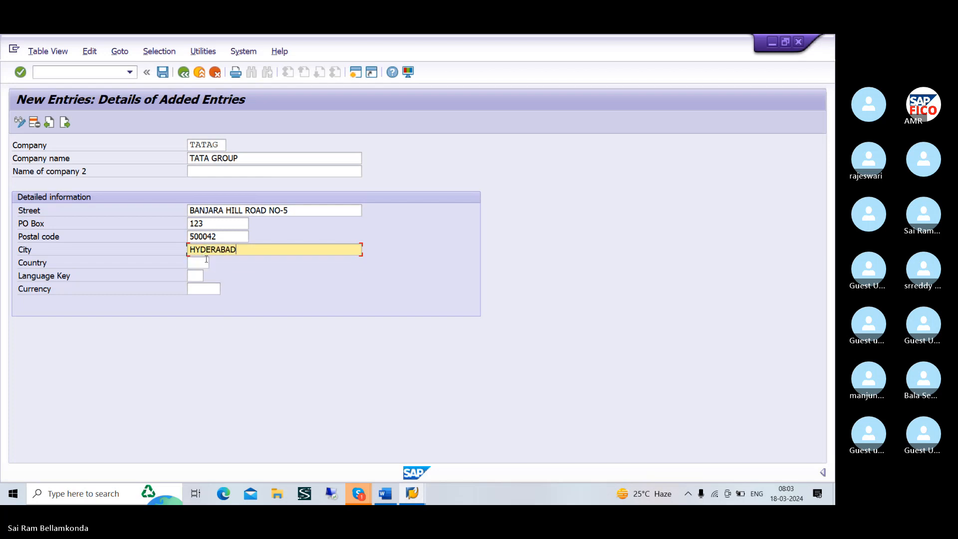
Set the country to IN and the language key to EN for the new company TATAG
click(202, 265)
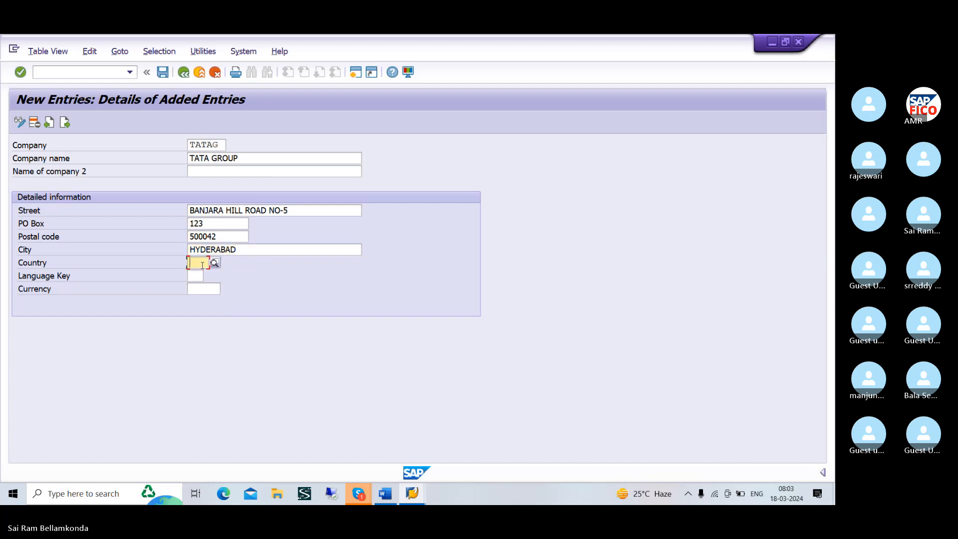
text(IN)
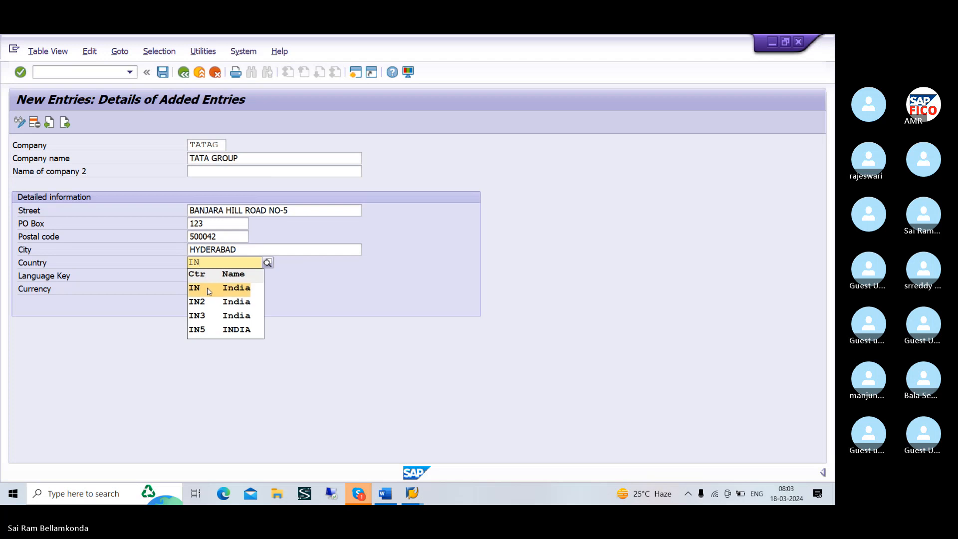
click(207, 287)
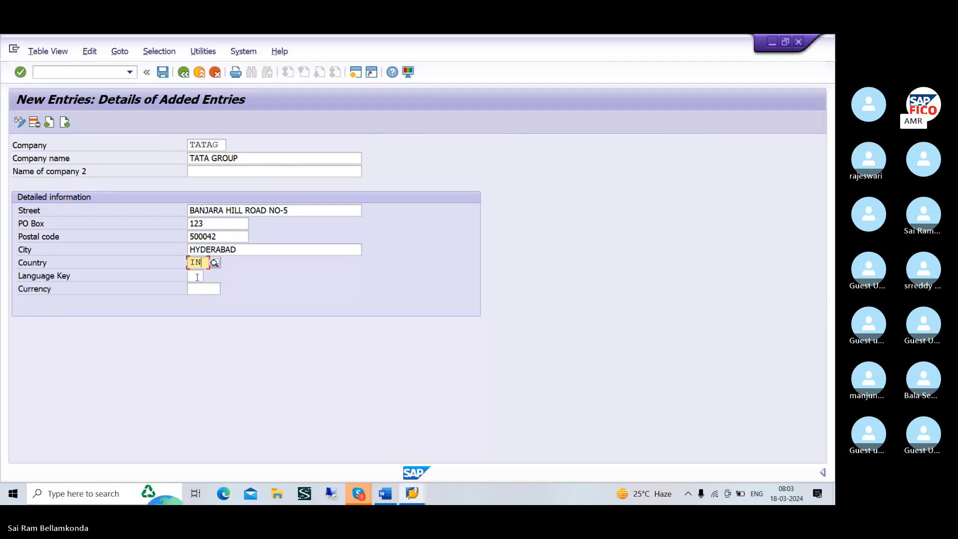
click(197, 278)
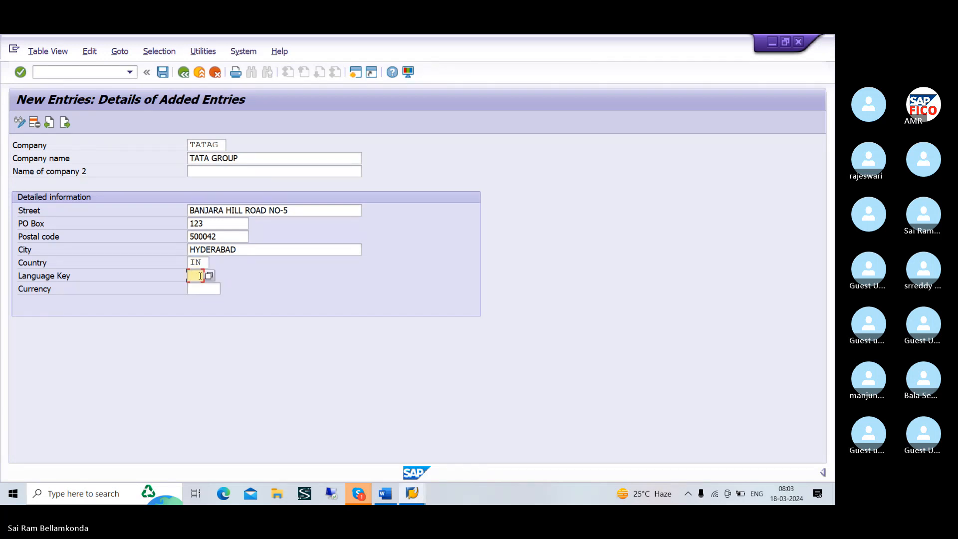
text(E)
Set the currency of company TATAG to INR and save the entry under customizing request DPKK900242
click(202, 291)
click(204, 288)
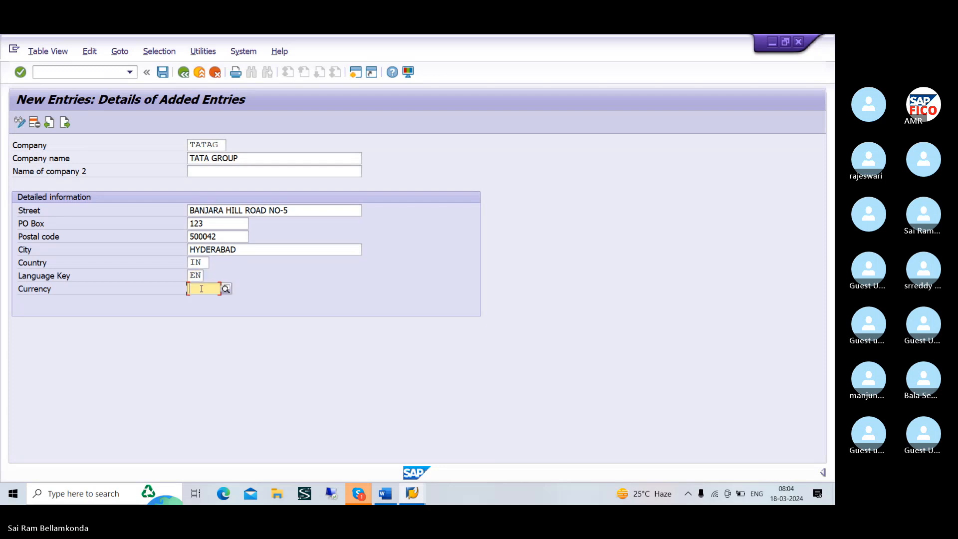
text(IN)
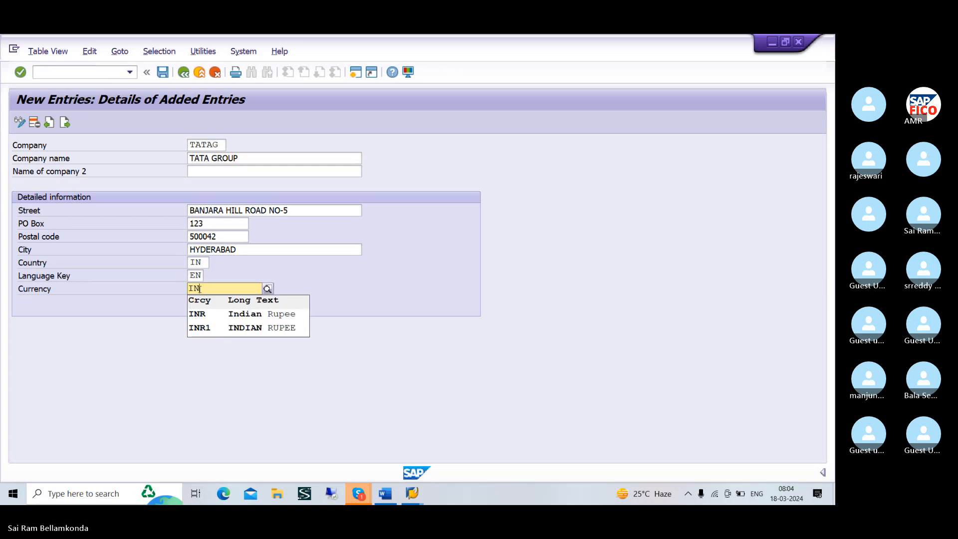
click(204, 317)
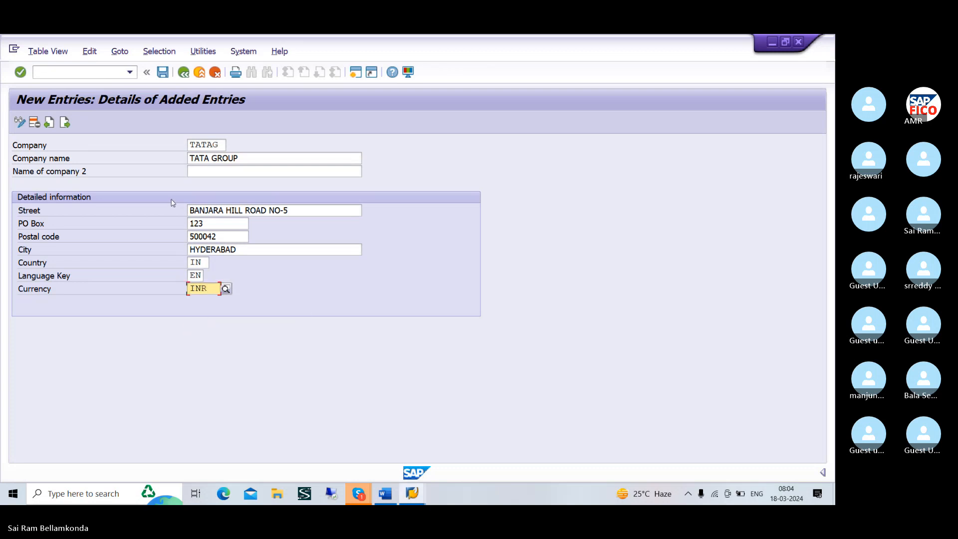
click(162, 72)
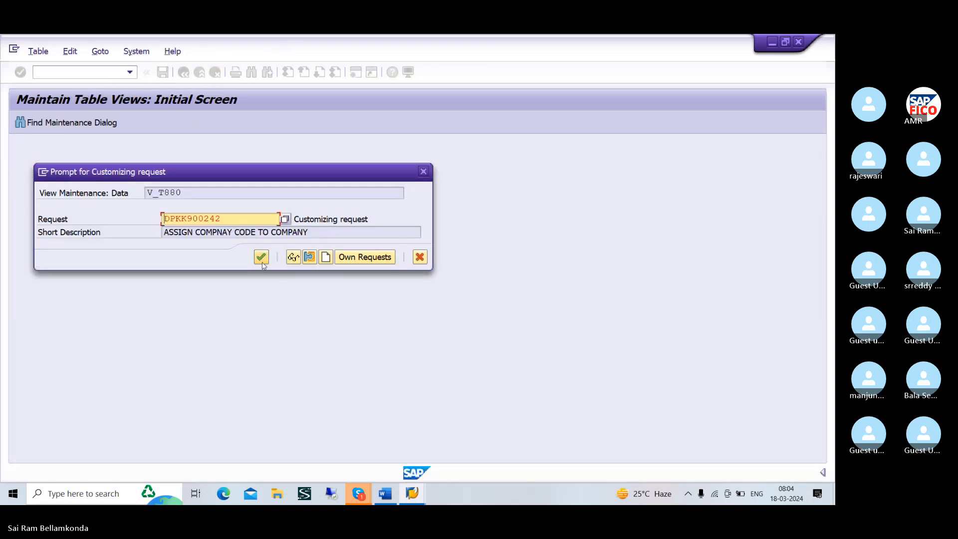
click(261, 257)
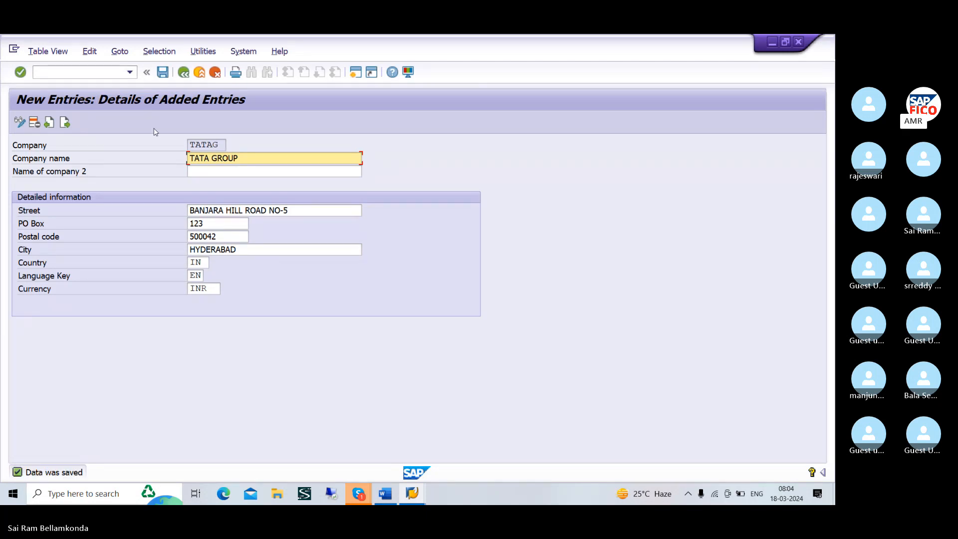
Retry posting the vendor down payment in the F-48 session, and exit the document without keeping its data
key(alt+Tab)
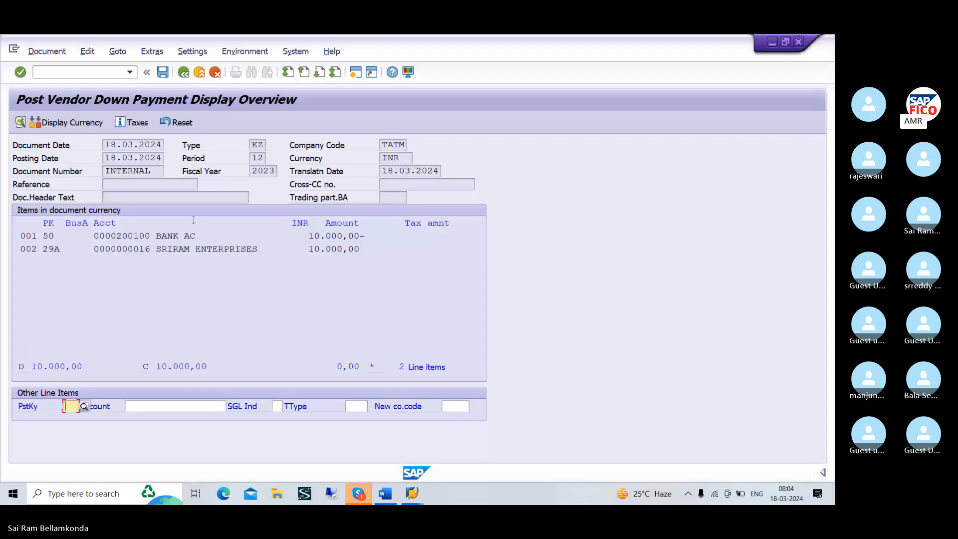
click(163, 72)
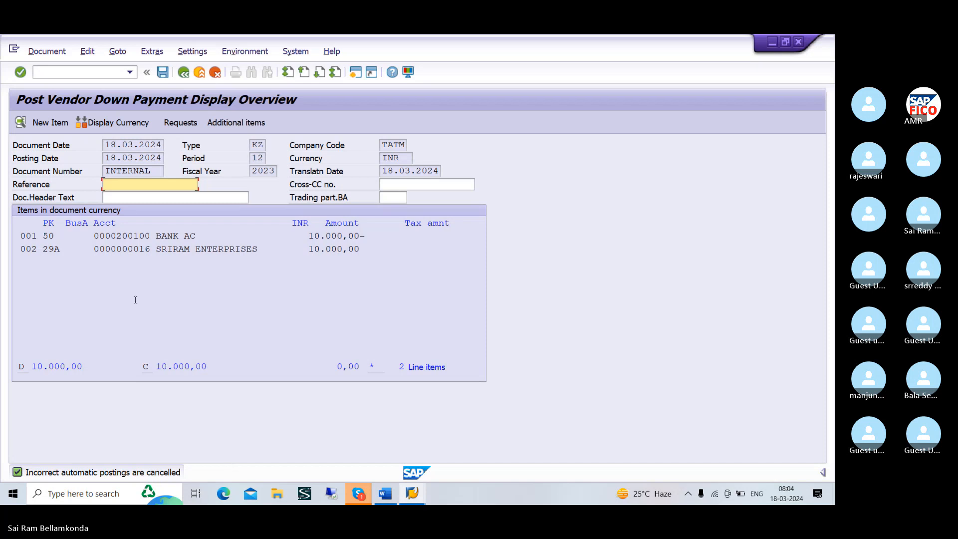
click(184, 73)
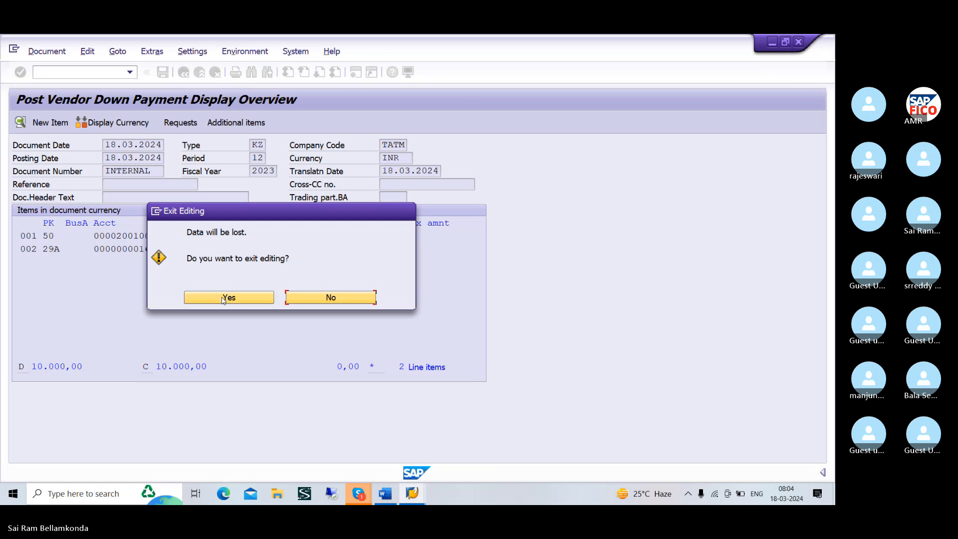
click(223, 298)
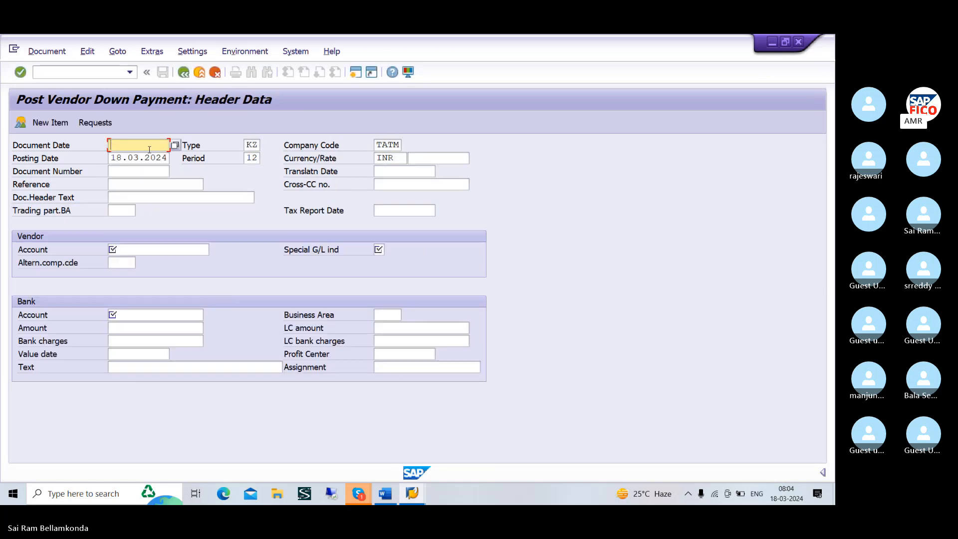
Set the document date to 18.03.2024 and look up SRIRAM ENTERPRISES in company code TATM as the vendor account
text(1)
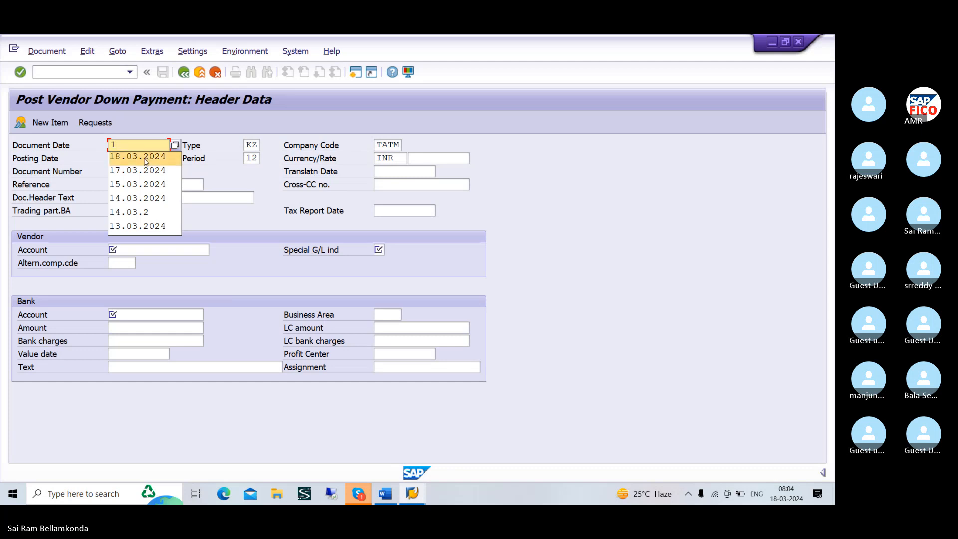
click(146, 158)
click(163, 253)
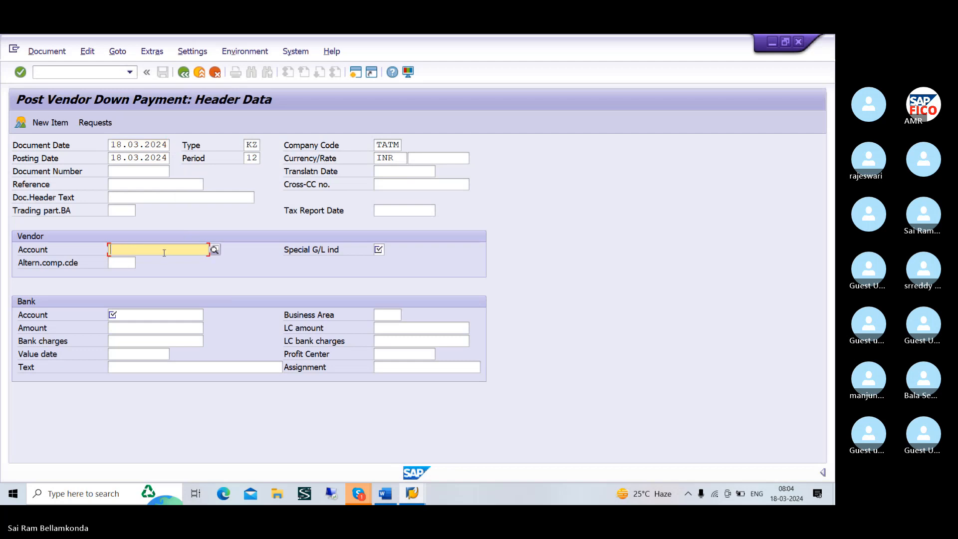
click(215, 250)
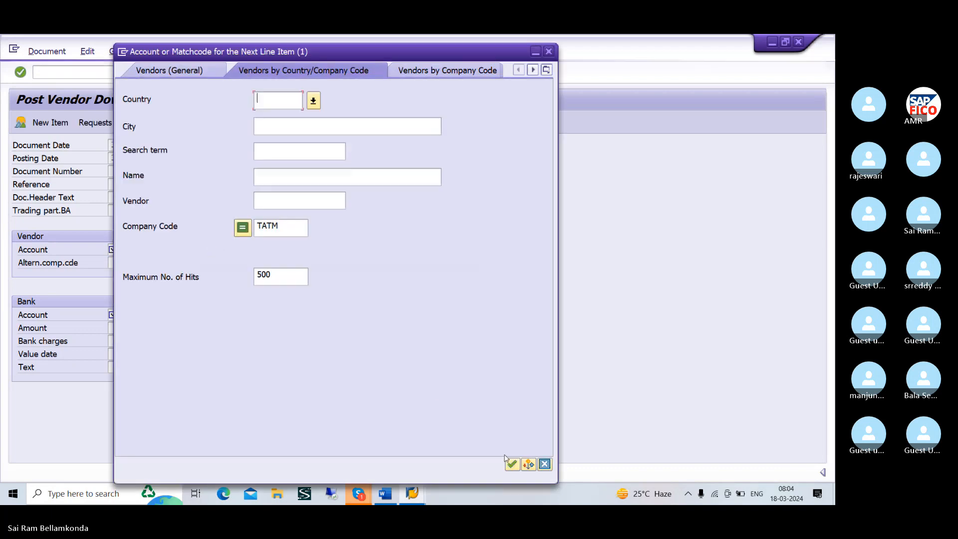
click(511, 463)
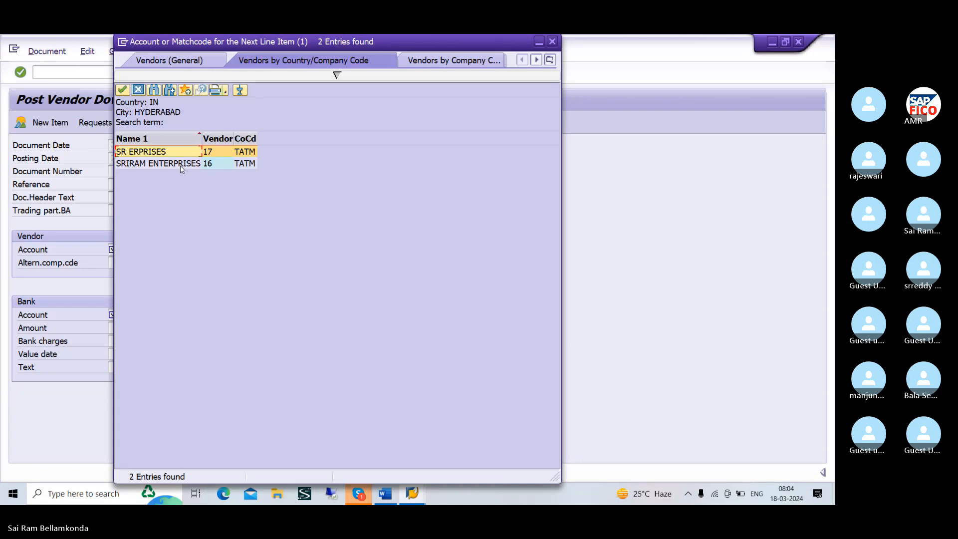
click(186, 168)
click(122, 90)
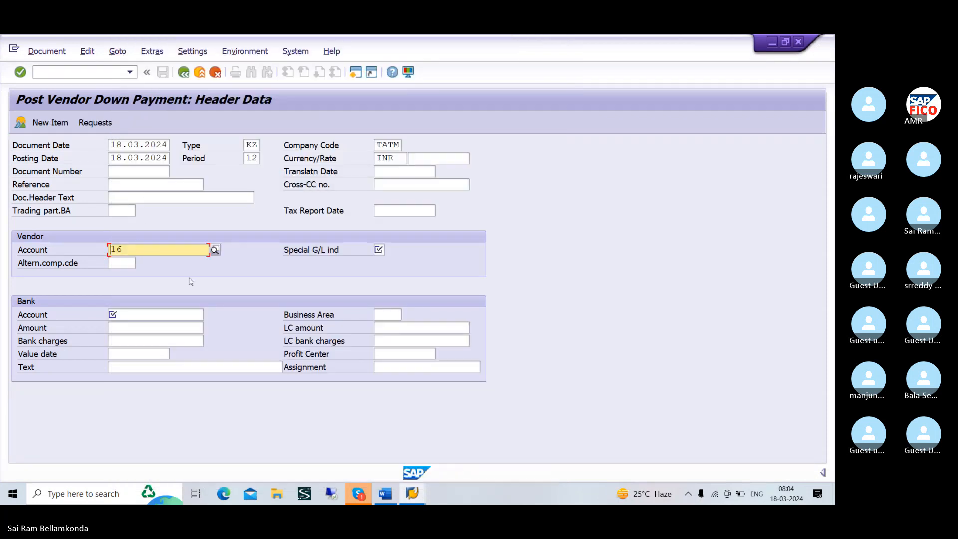
Set the vendor's special G/L indicator to A for down payment on current assets, account type K
click(181, 318)
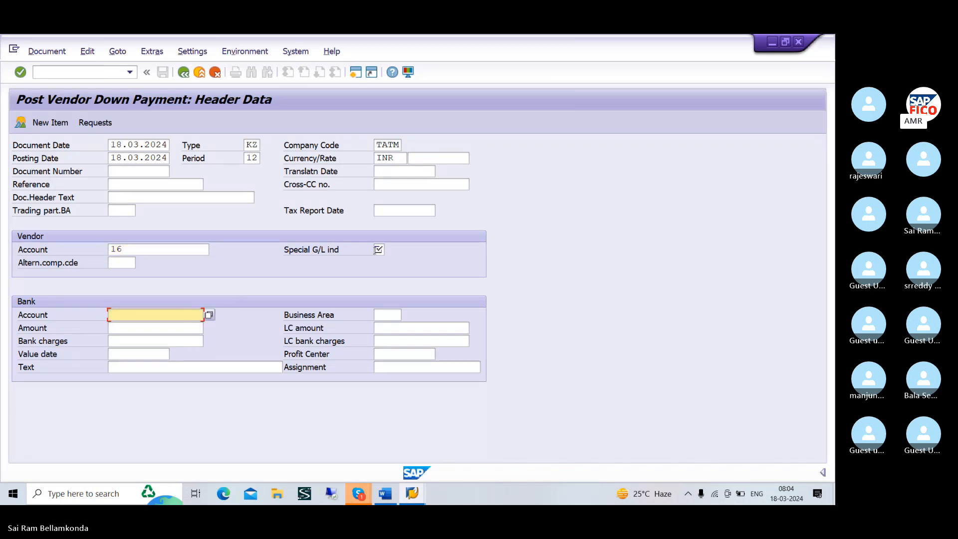
click(378, 249)
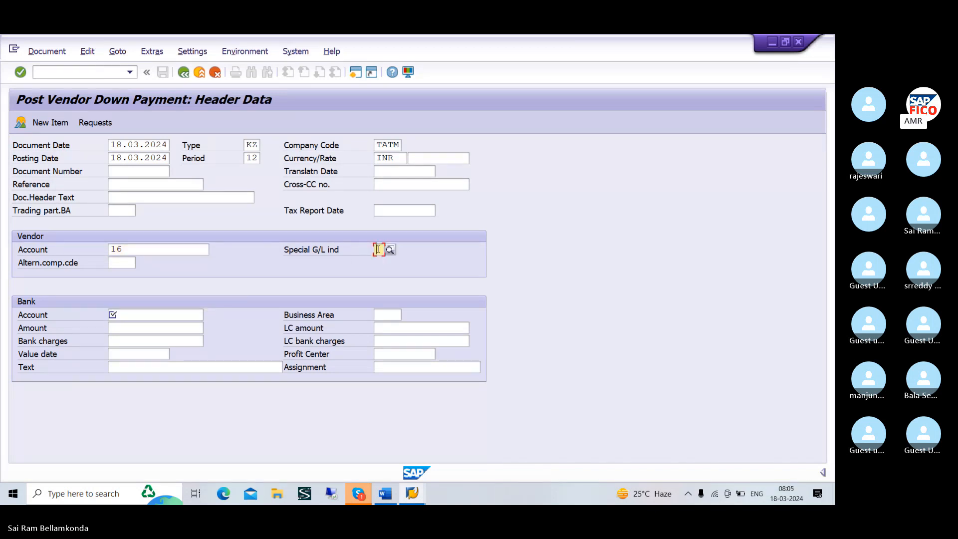
text(A)
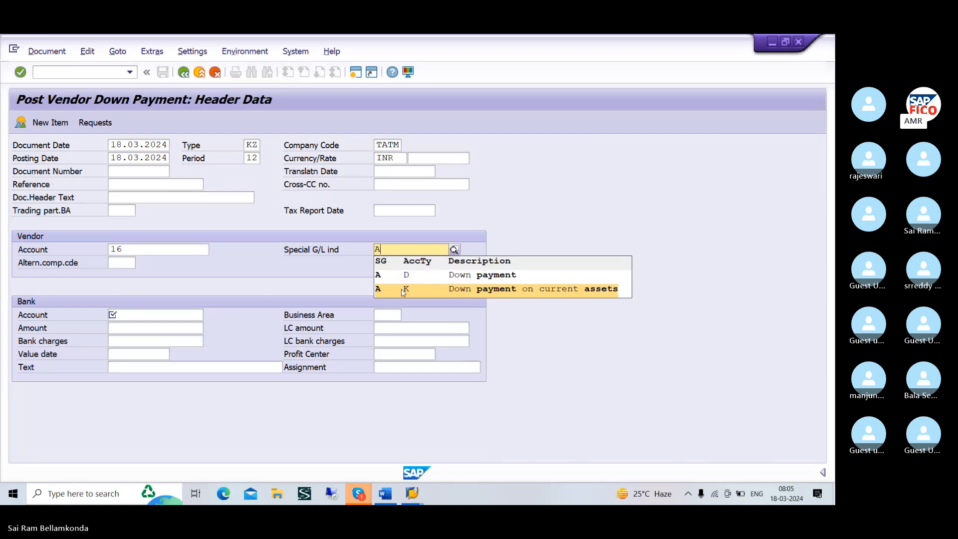
click(431, 291)
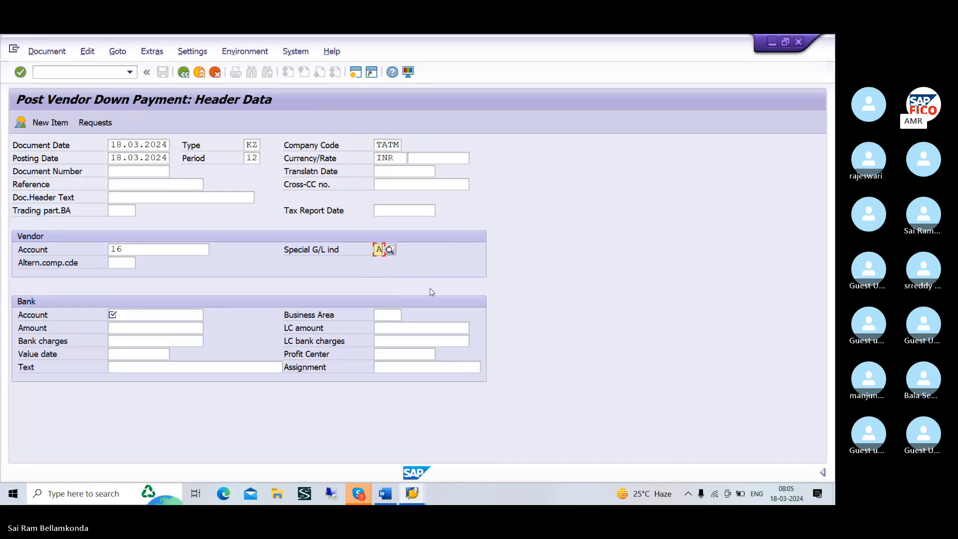
Choose BANK AC from chart of accounts TAOC as the bank account and set the amount to 10000
click(156, 315)
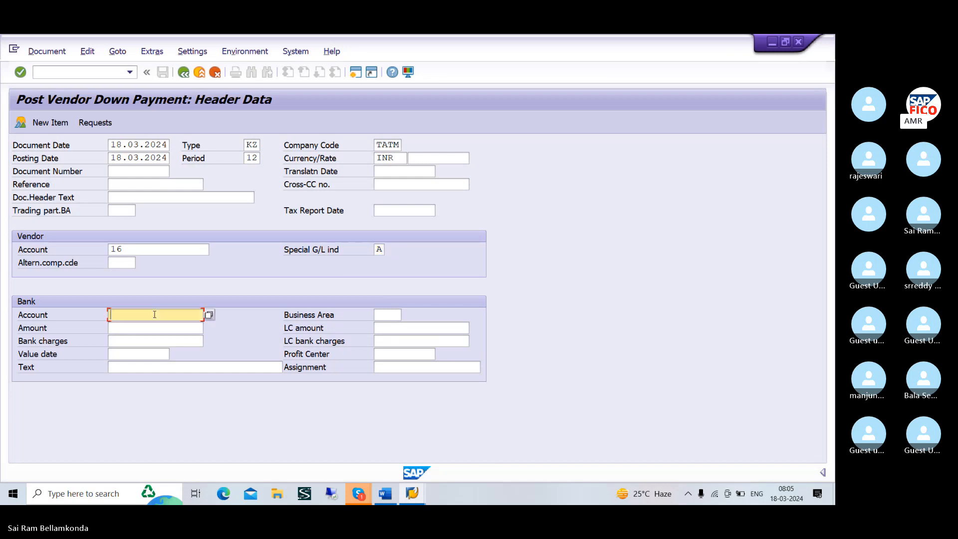
click(209, 315)
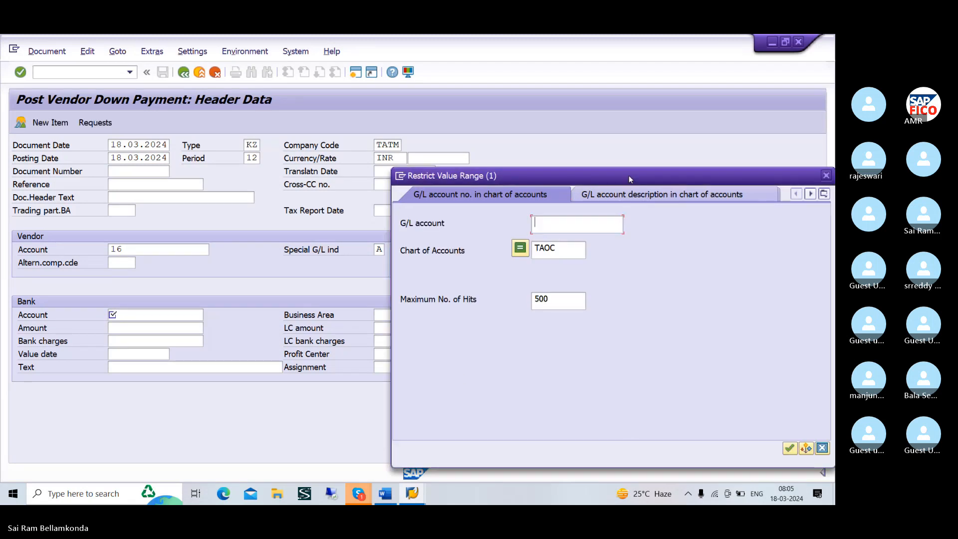
drag(623, 175, 440, 135)
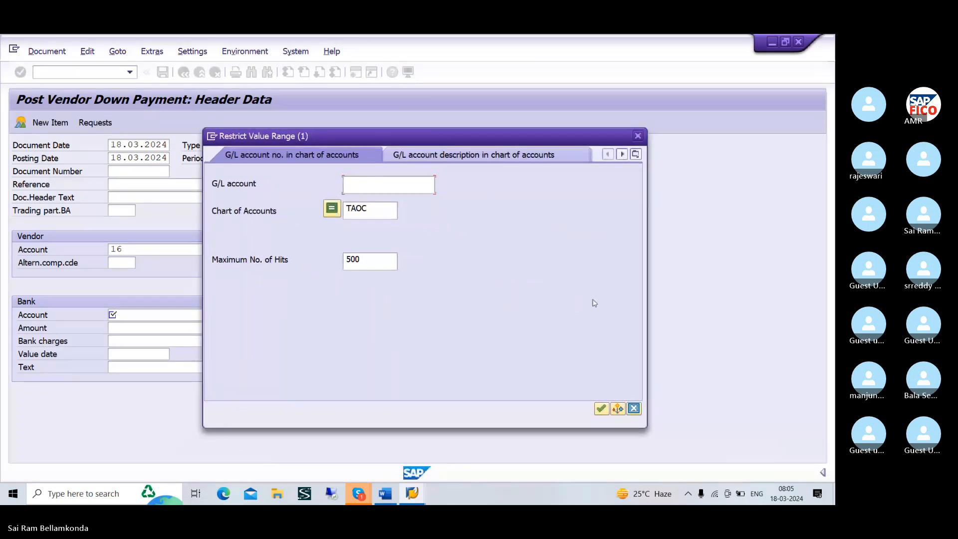
click(600, 409)
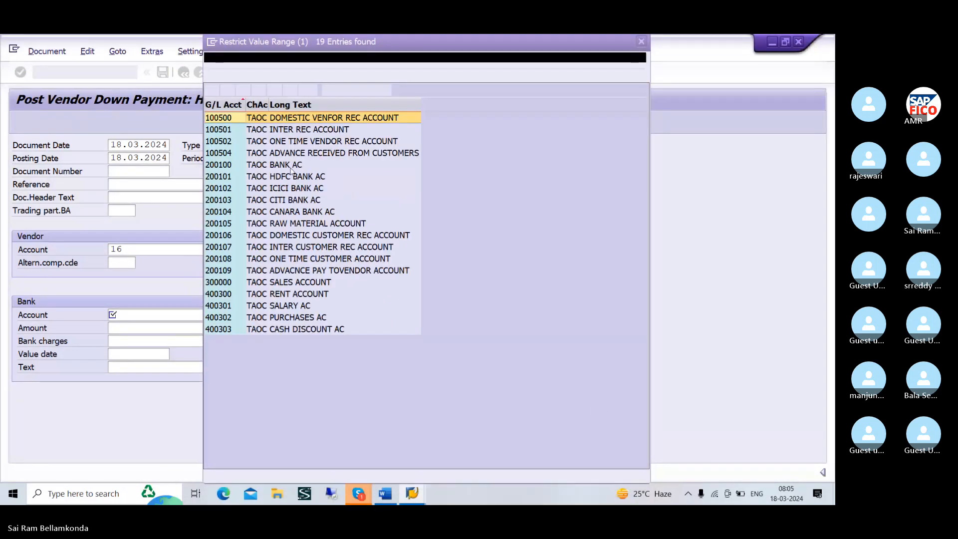
click(259, 166)
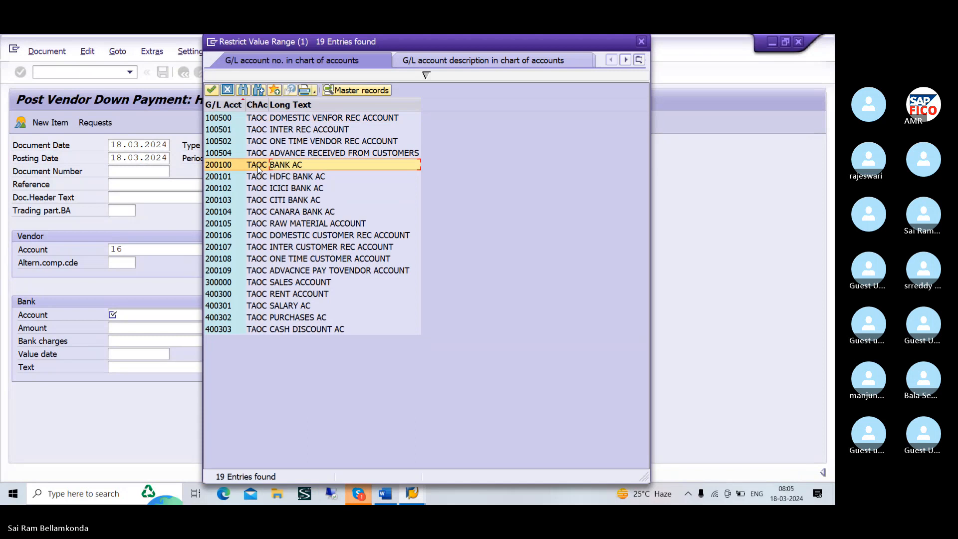
click(211, 90)
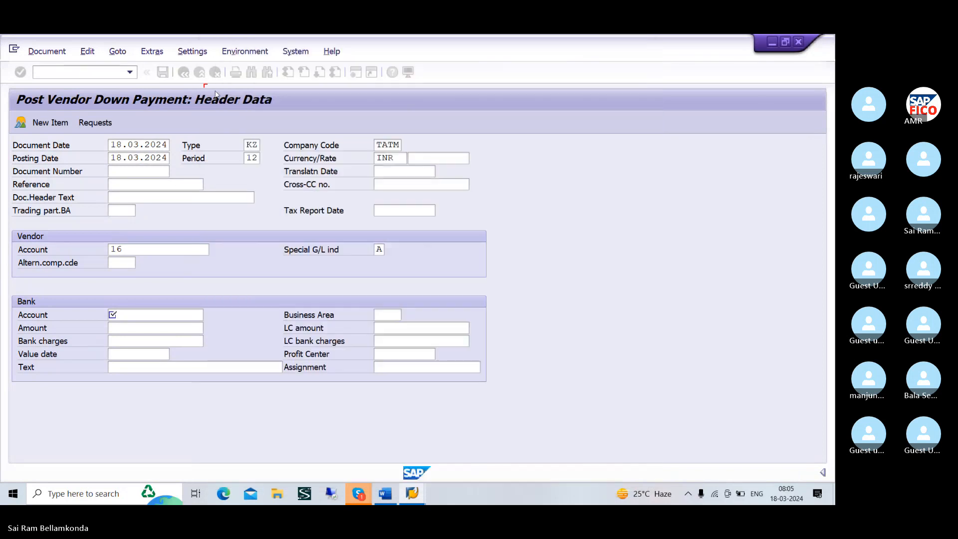
click(139, 328)
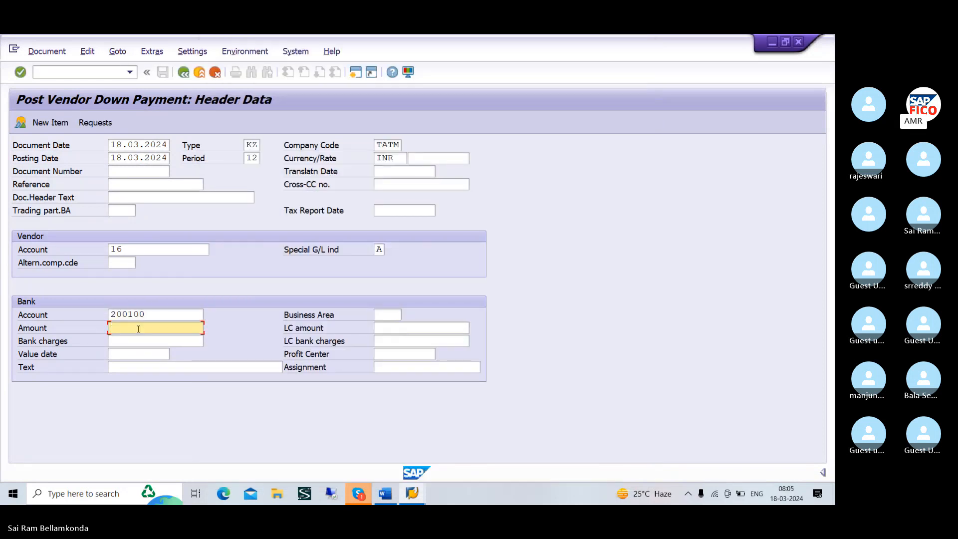
text(10000)
Enter the bank item text VENDOR DOWN PAYMENT and proceed to the vendor item
click(181, 368)
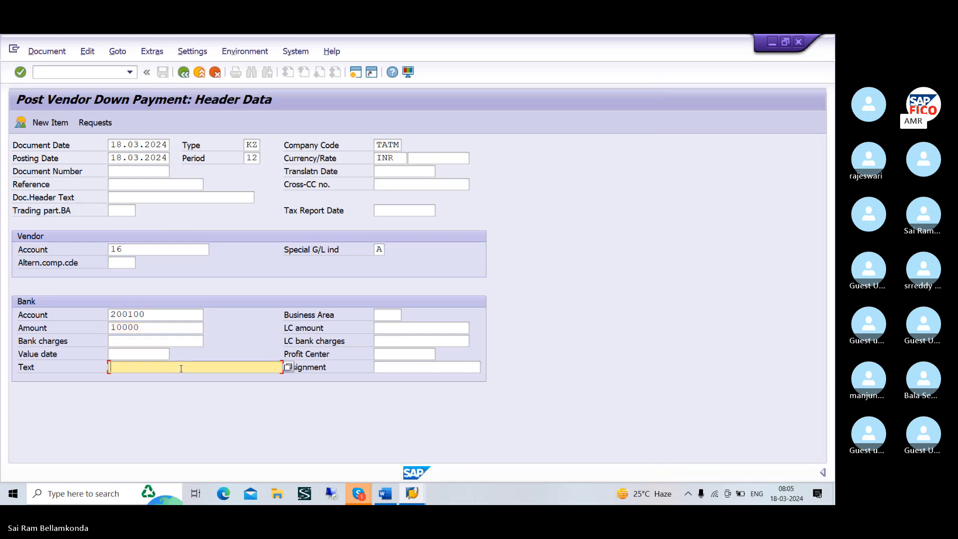
text(VE)
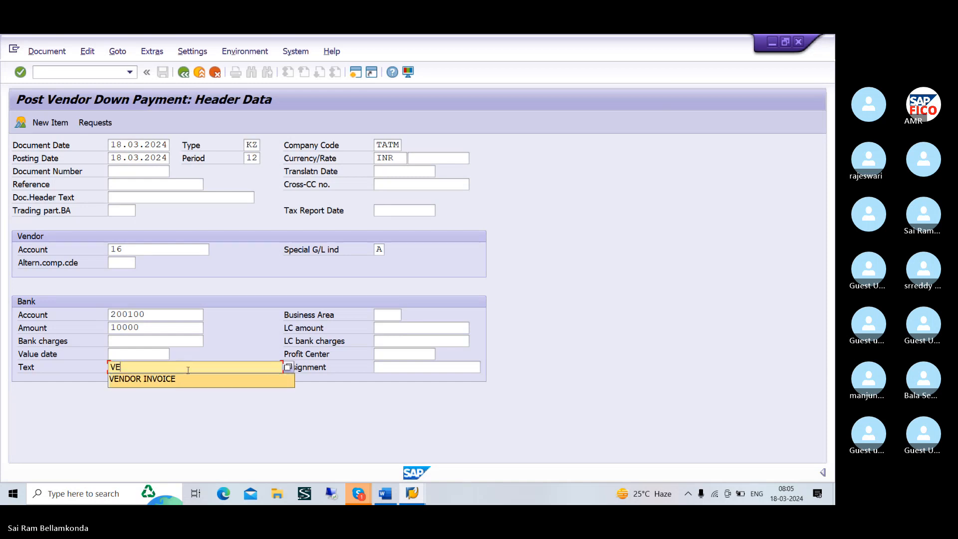
text(DOR)
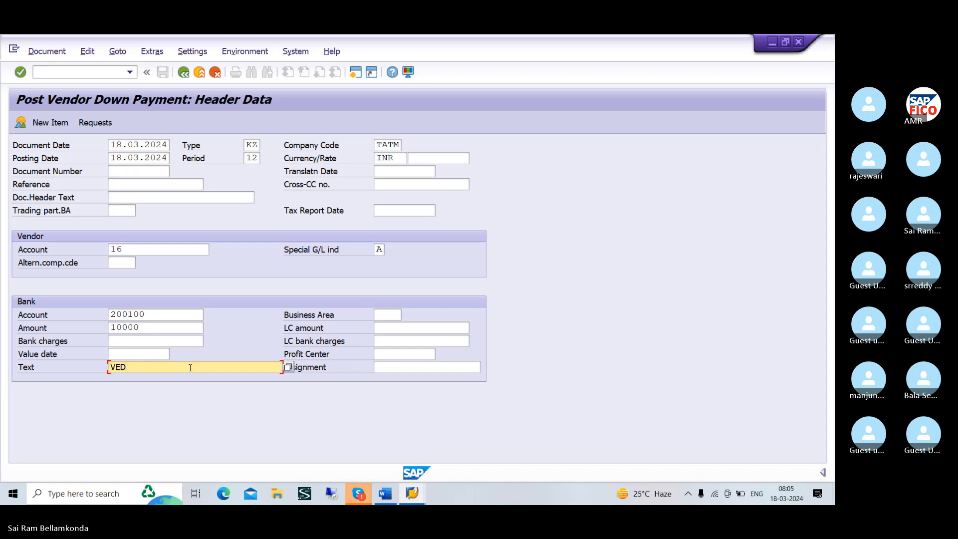
key(BackSpace)
text(NDOR )
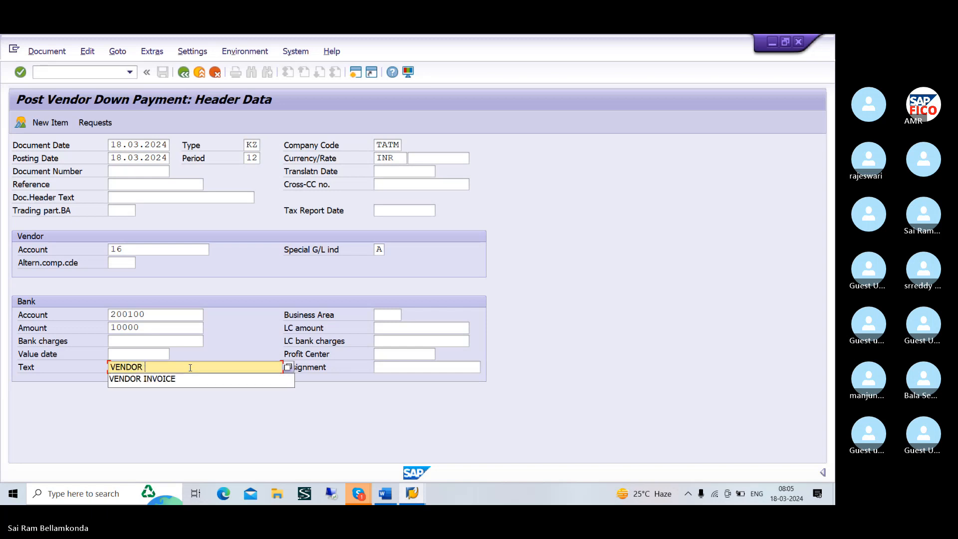
text(DOWN)
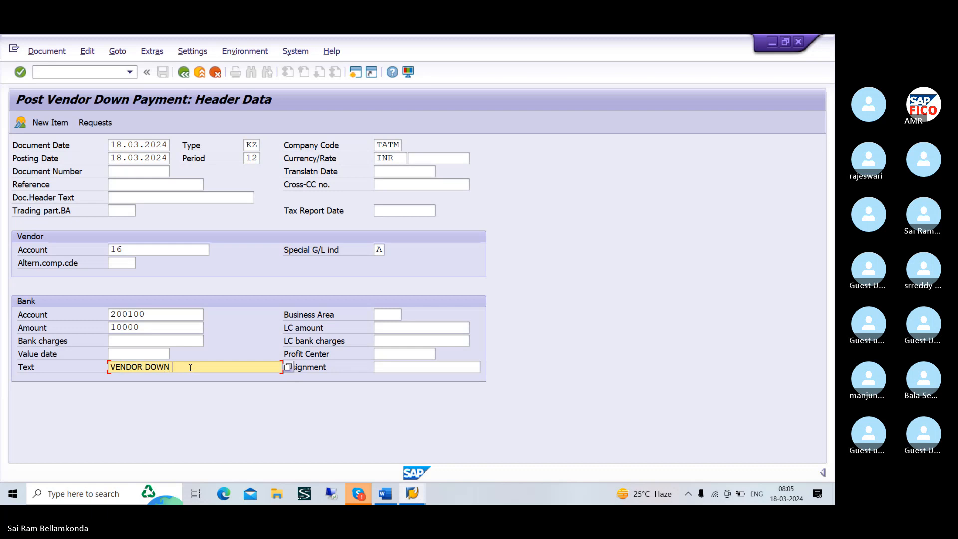
text( PAYMENT)
key(Return)
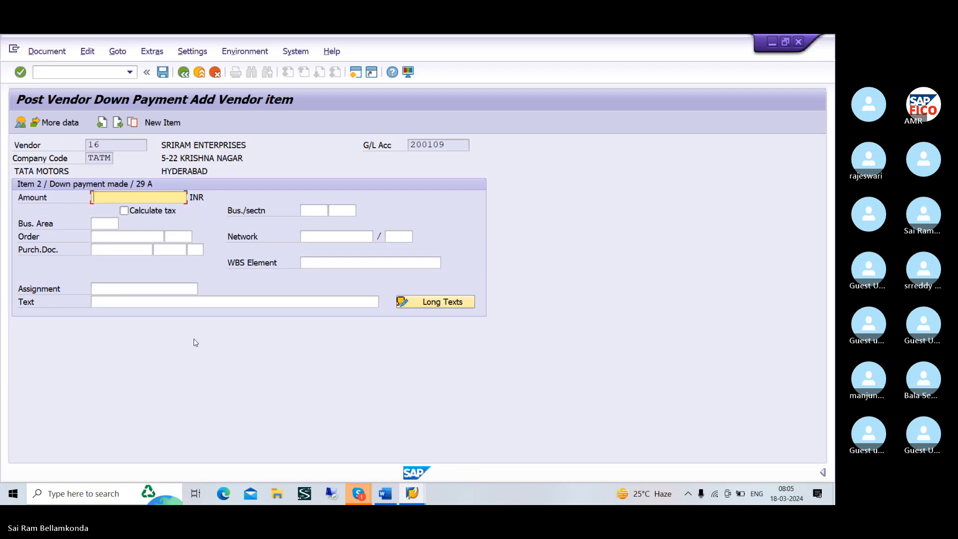
Fill the vendor item with the full document amount using * and copy the bank item's text using +
text(*)
click(169, 300)
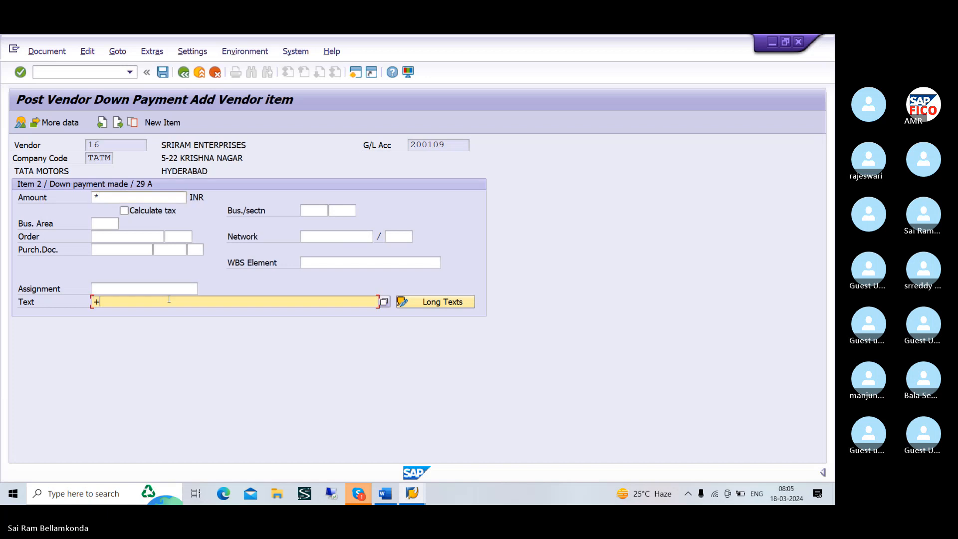
key(Return)
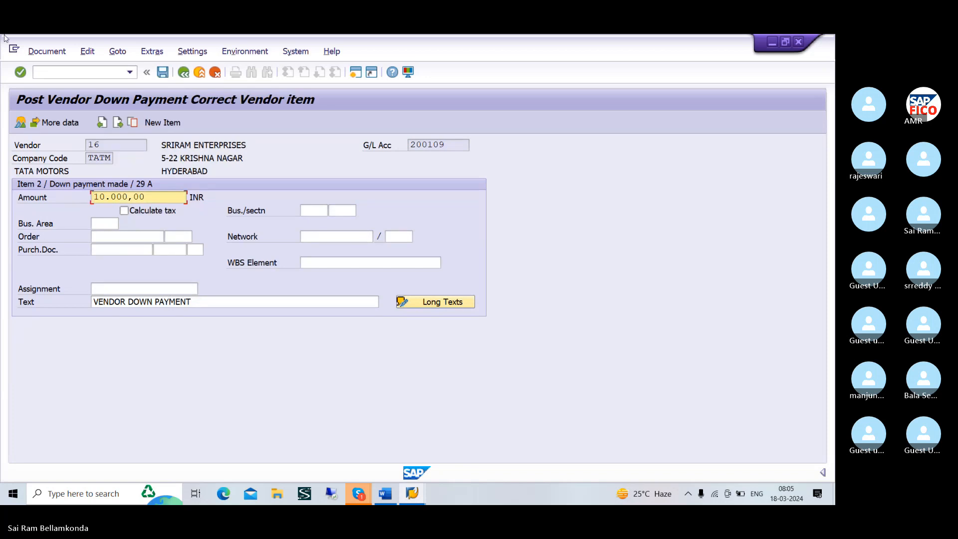
Simulate the vendor down payment document and post it
click(47, 51)
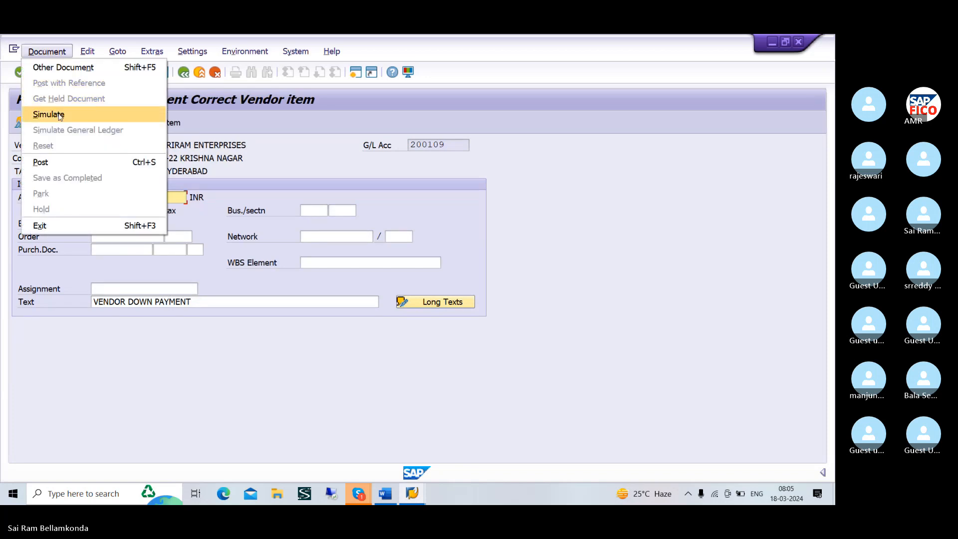
click(59, 114)
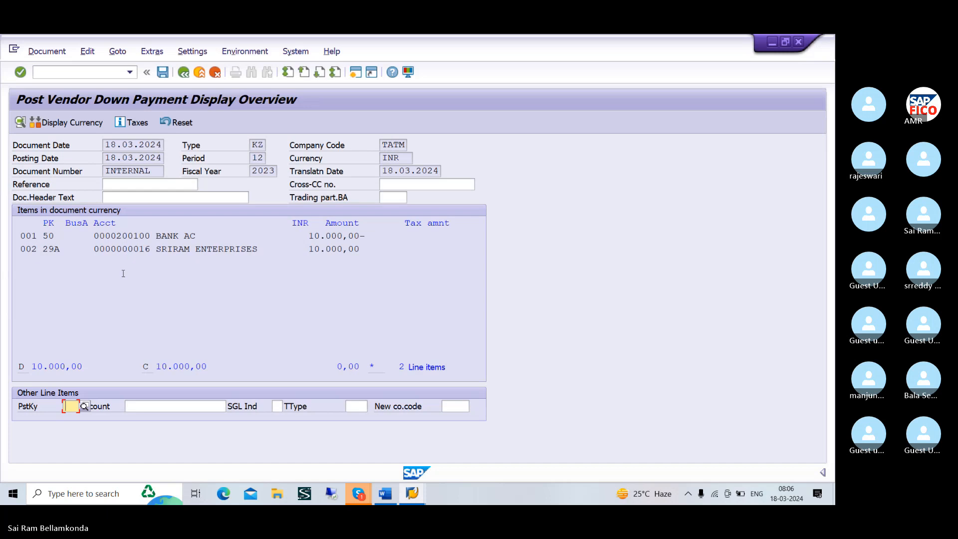
click(163, 73)
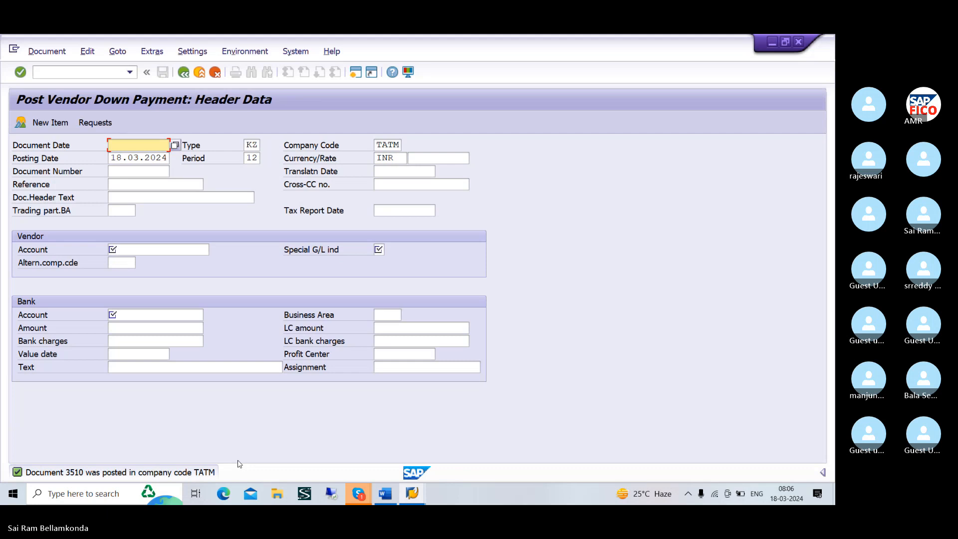
Go to the Vendor Line Item Display with transaction /NFBL1N
key(F10)
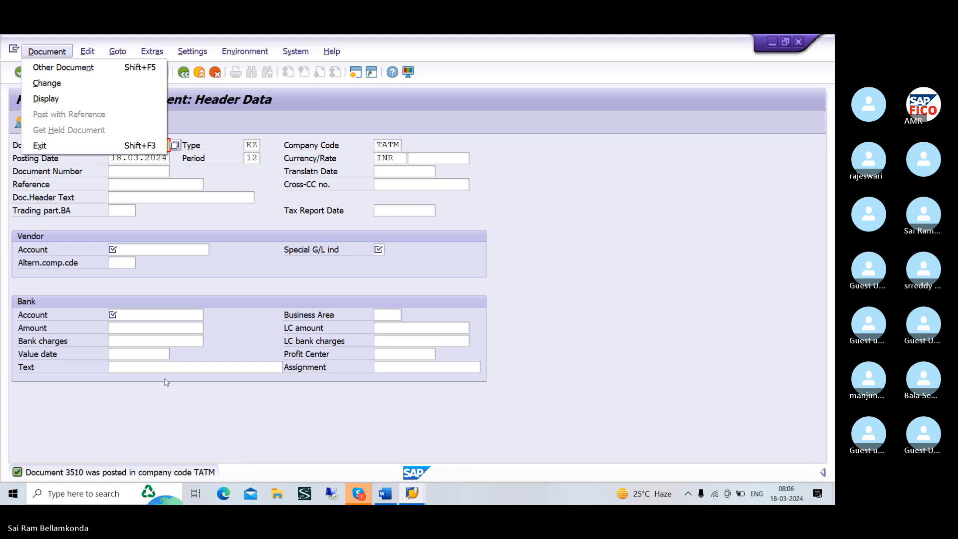
key(Escape)
click(69, 74)
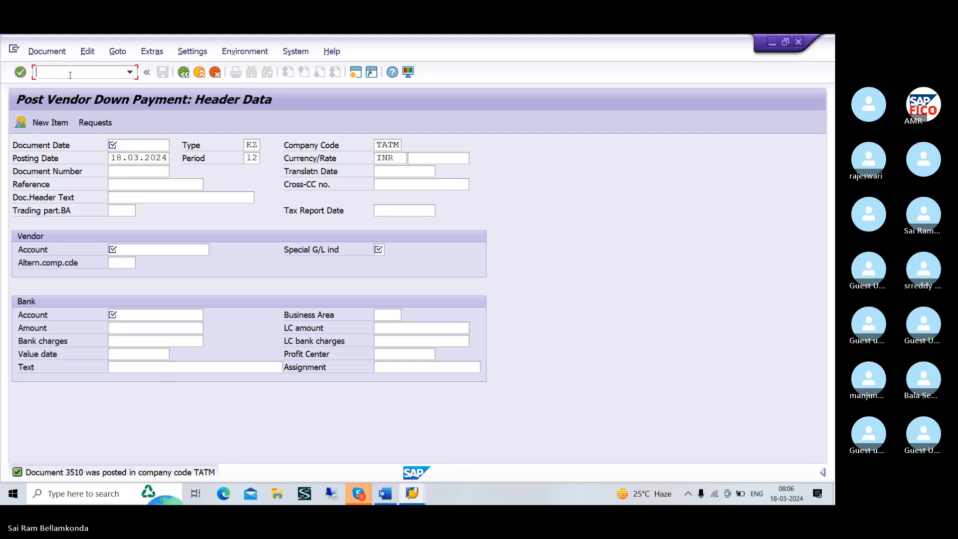
text(/NFBL1N)
key(Return)
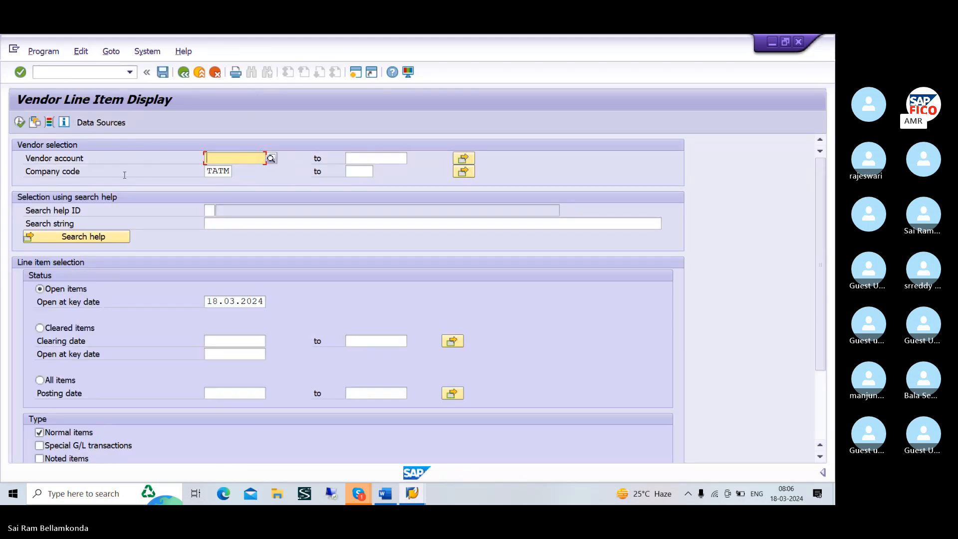
Select vendor SRIRAM ENTERPRISES in company code TATM and display its normal open items at key date 18.03.2024
click(274, 161)
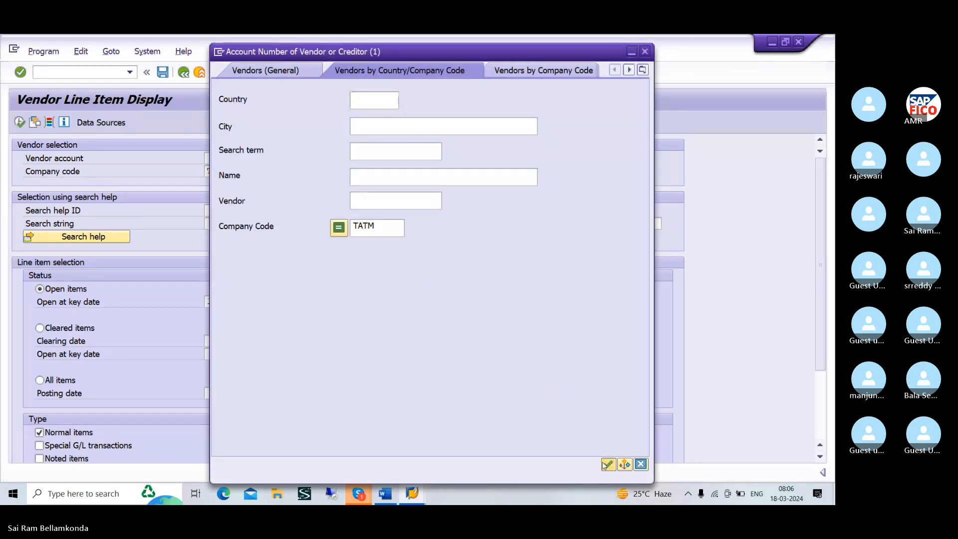
click(607, 464)
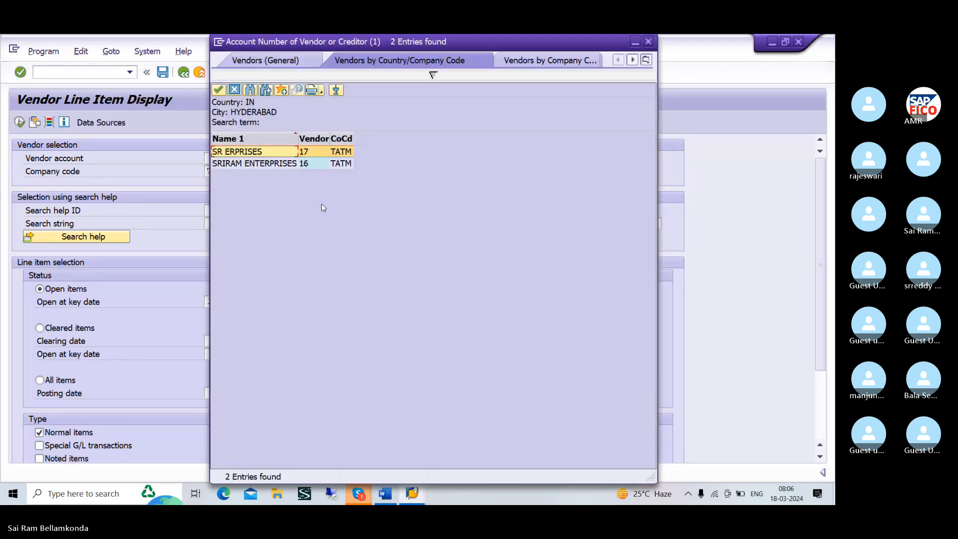
click(284, 163)
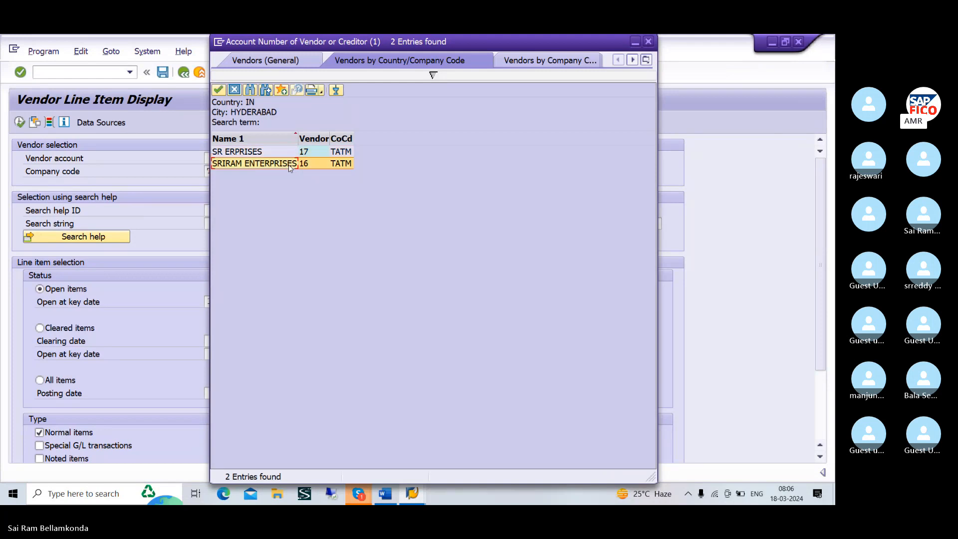
click(218, 91)
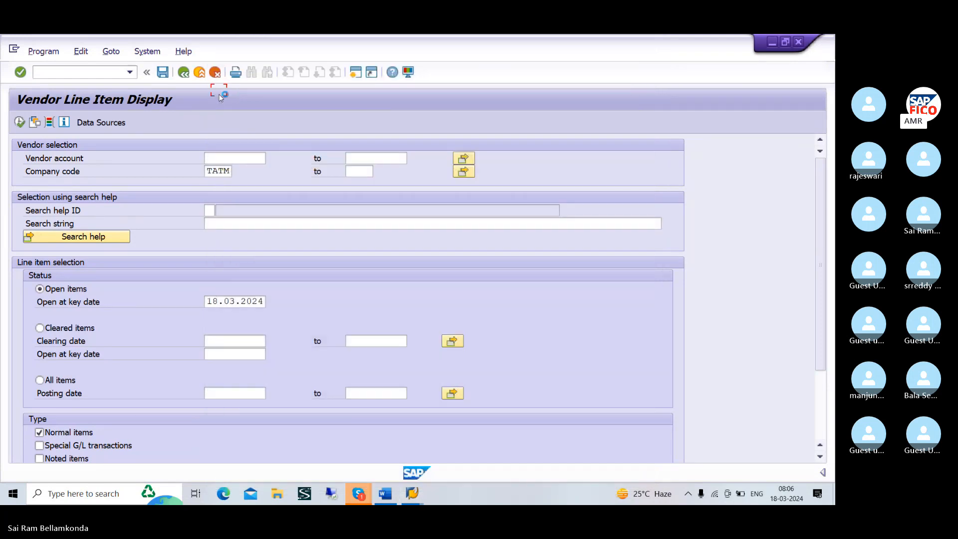
click(19, 123)
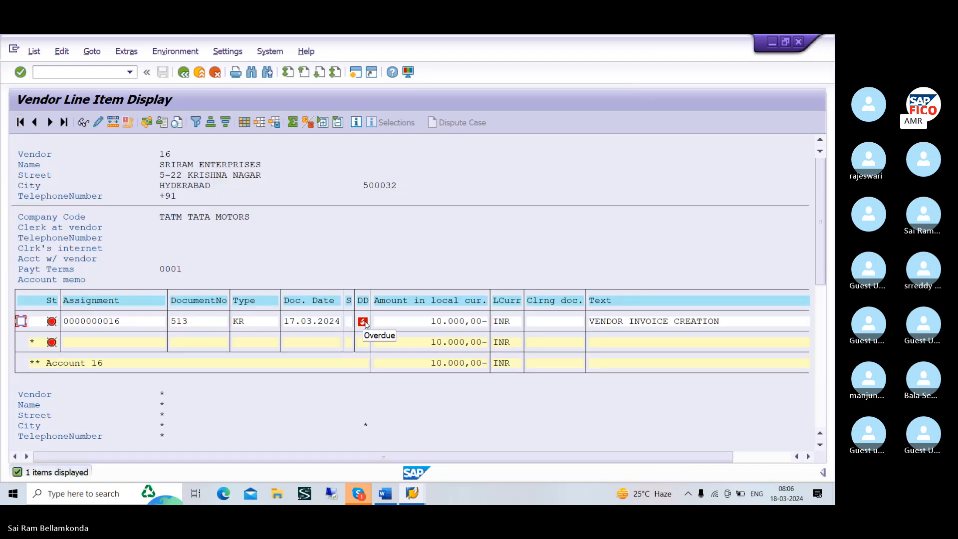
click(260, 240)
scroll(260, 240, down, 2)
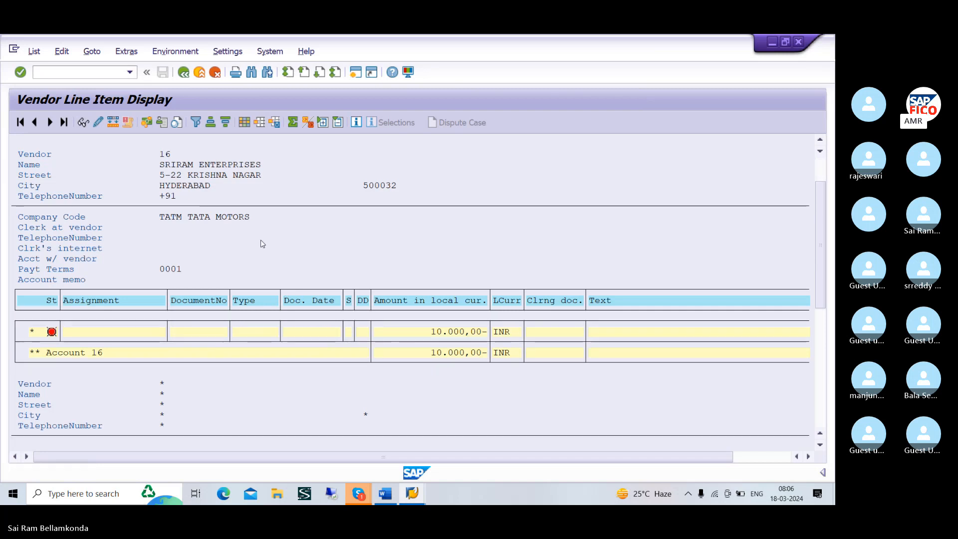
scroll(261, 233, up, 1)
scroll(264, 237, up, 1)
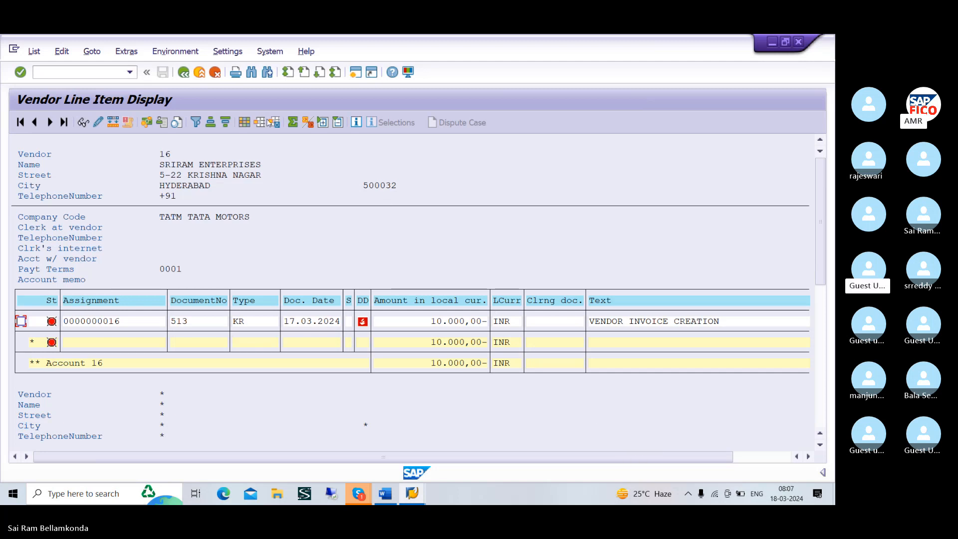
Return to the selection, include Special G/L transactions alongside normal items, and display the vendor's open items again
click(183, 76)
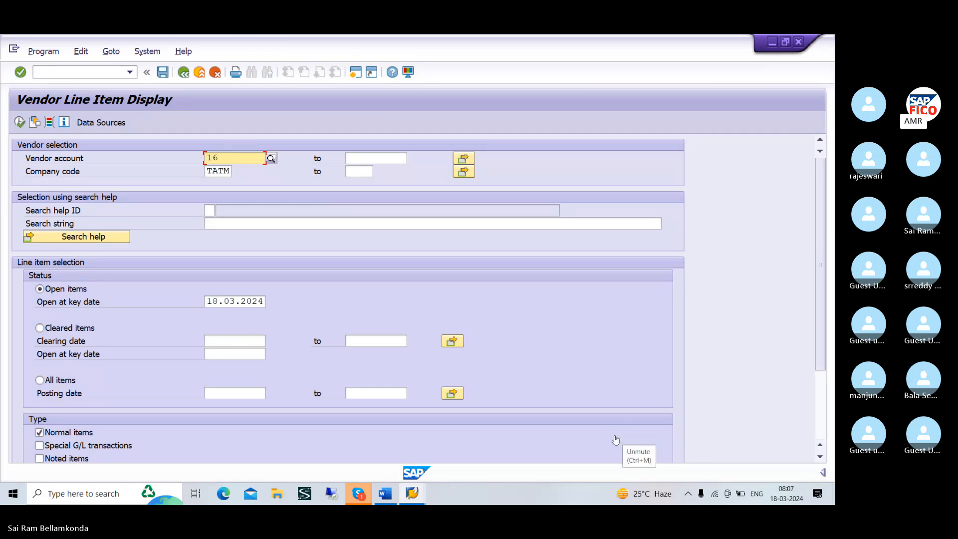
scroll(292, 351, down, 3)
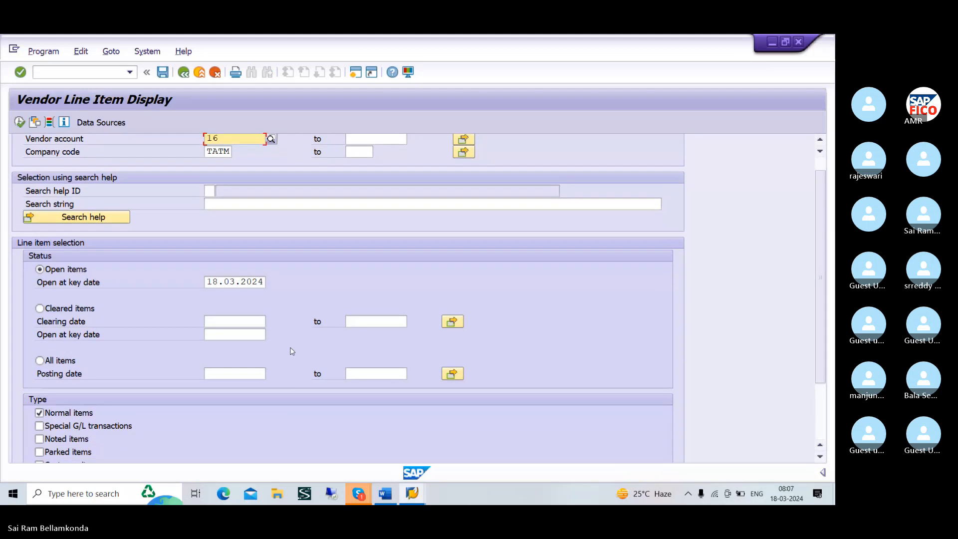
scroll(292, 352, down, 5)
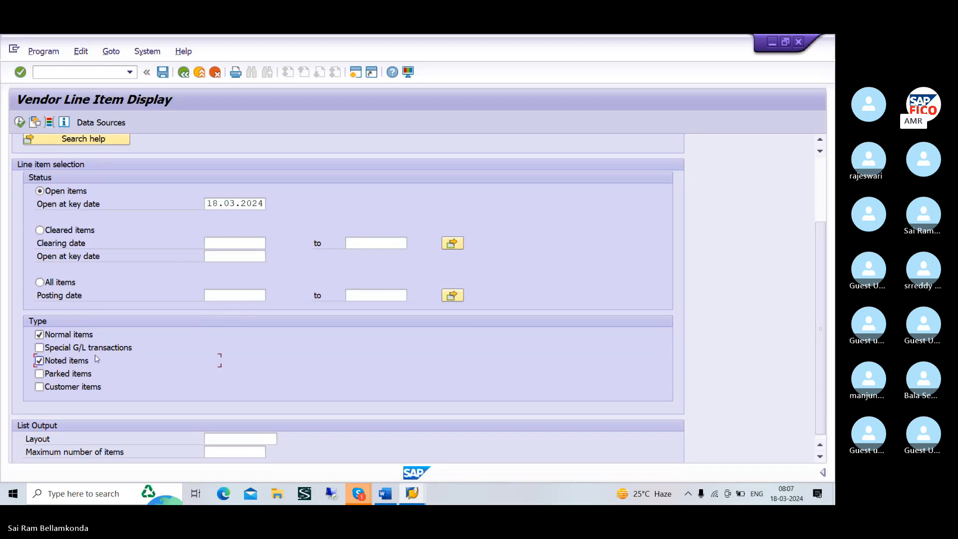
click(50, 348)
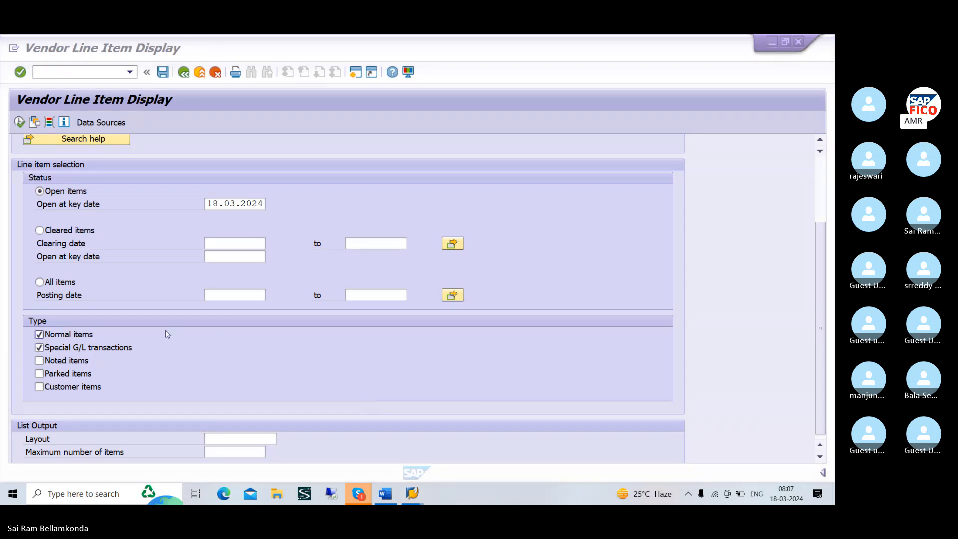
click(58, 378)
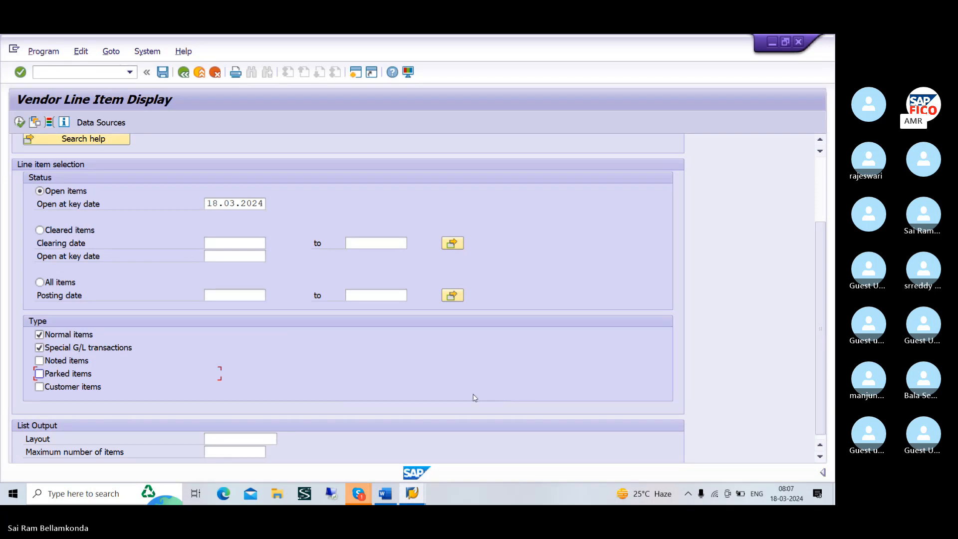
scroll(412, 396, up, 5)
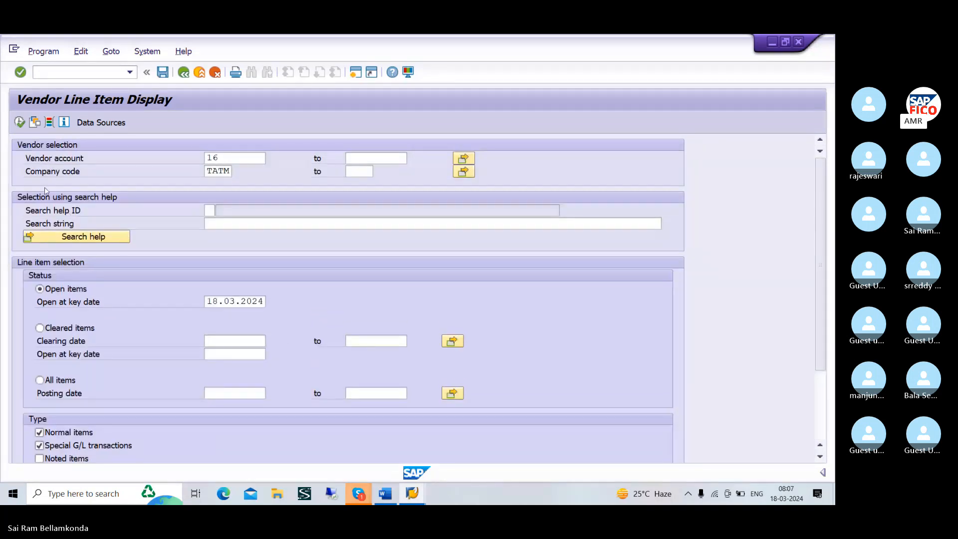
click(19, 123)
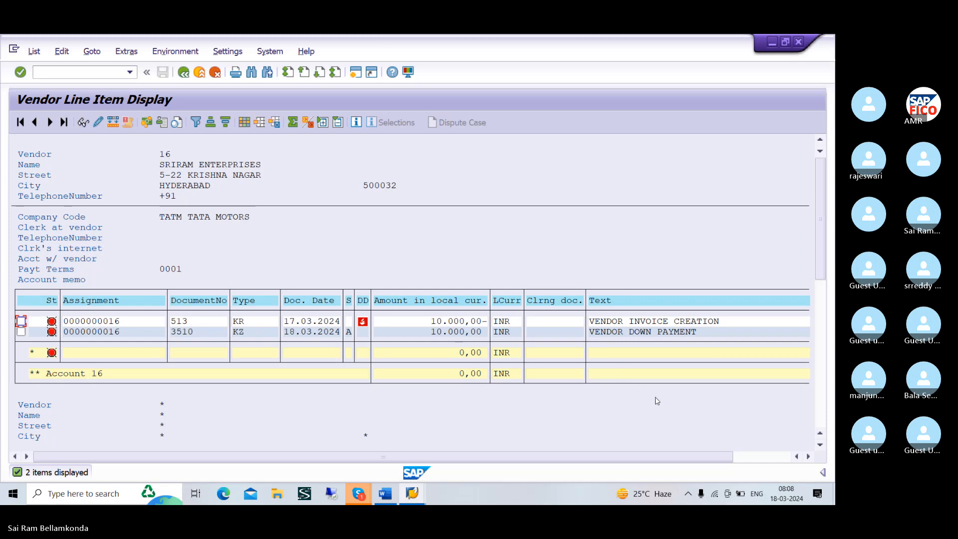
scroll(542, 399, down, 1)
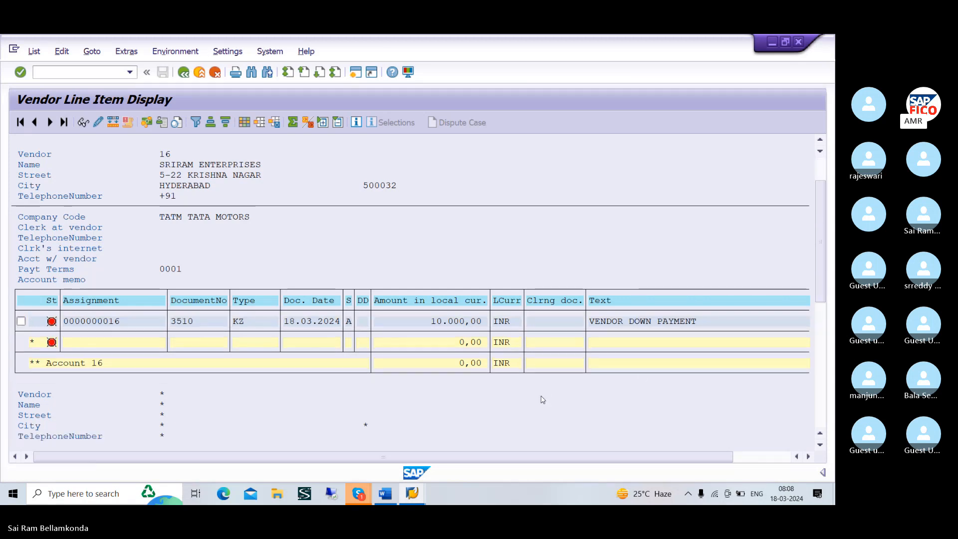
scroll(543, 400, down, 1)
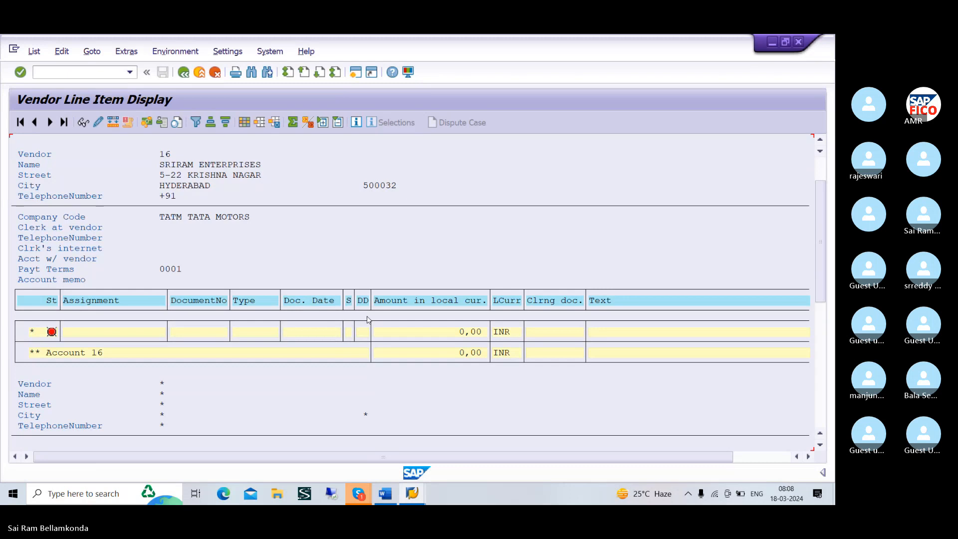
scroll(367, 319, up, 2)
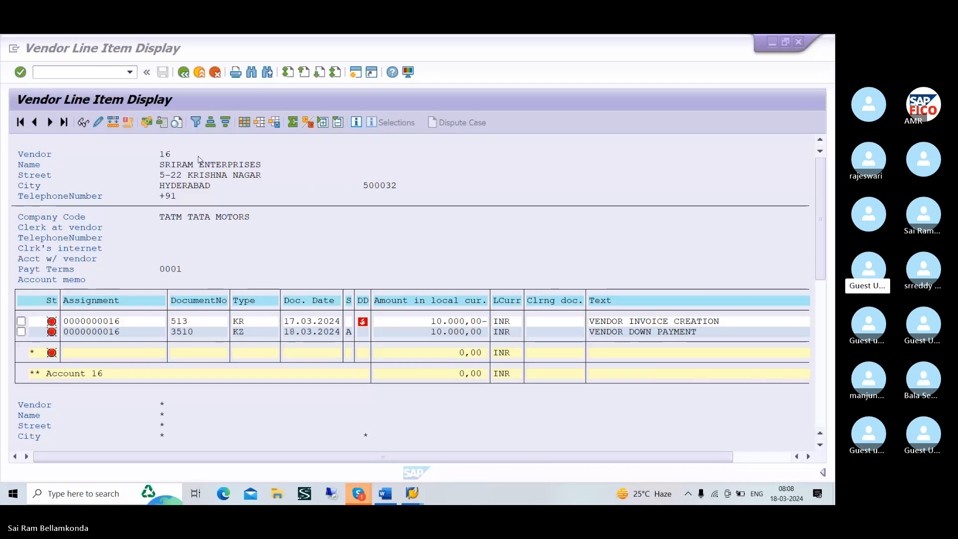
Look through the hidden fields available for the line item layout and close it without changes
click(245, 123)
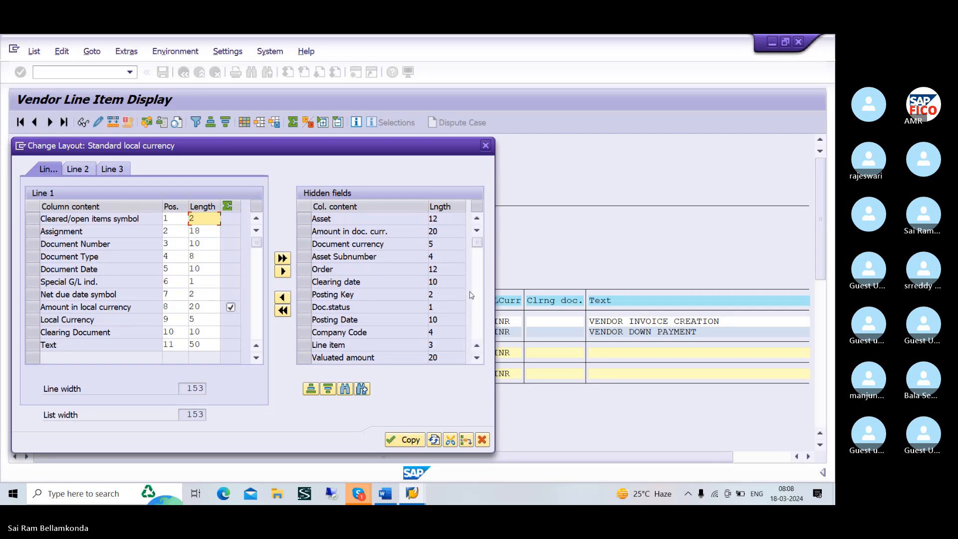
click(477, 362)
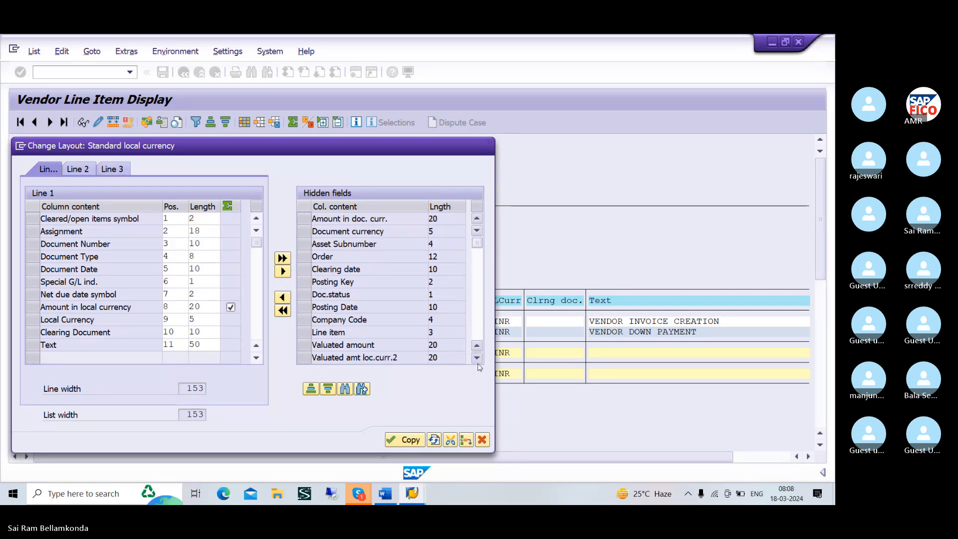
click(477, 362)
click(477, 362)
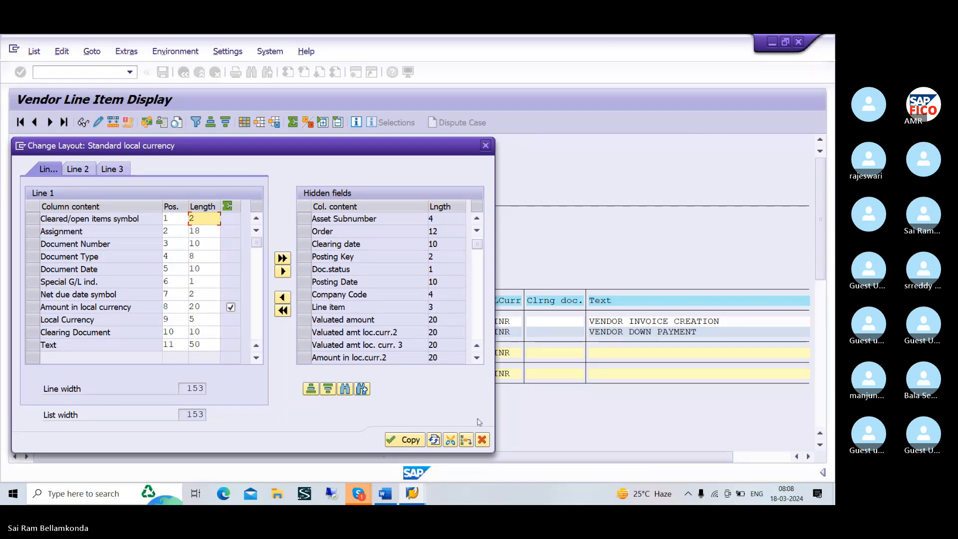
click(482, 441)
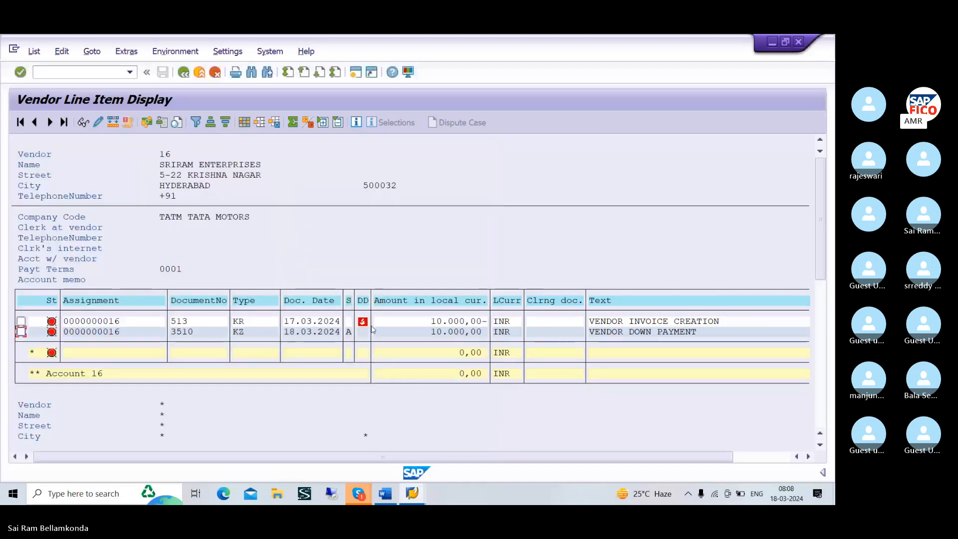
key(alt+Tab)
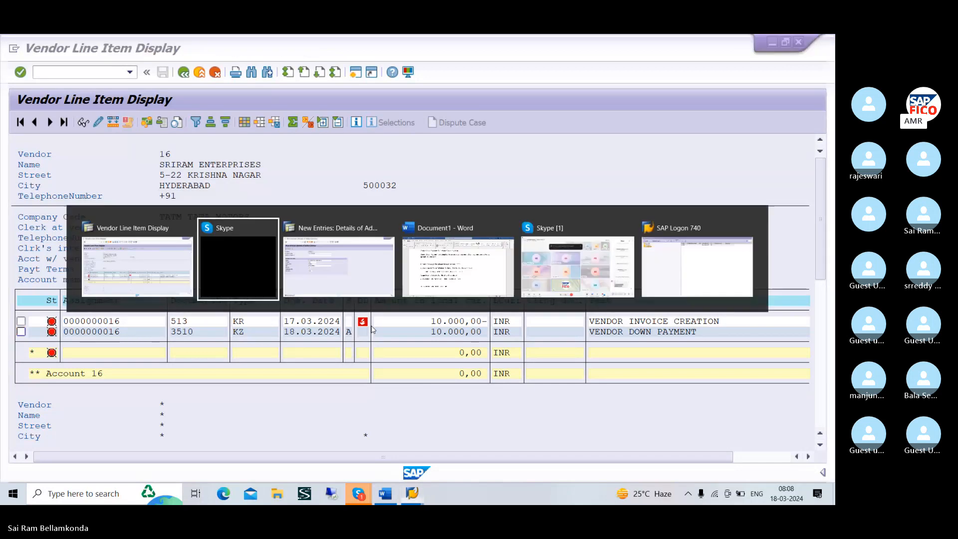
key(alt+Tab)
key(alt+Tab)
key(alt+Tab)
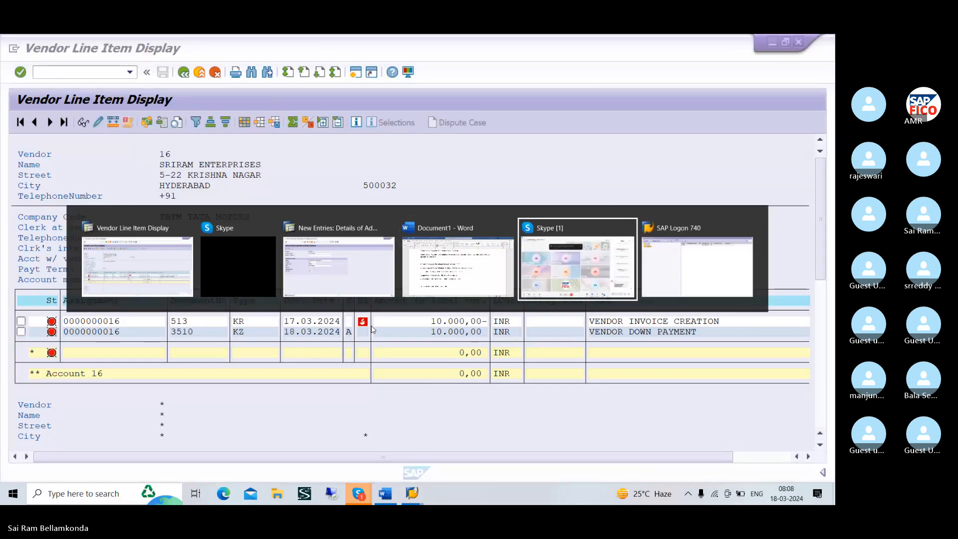
key(alt+Tab)
key(alt+Tab)
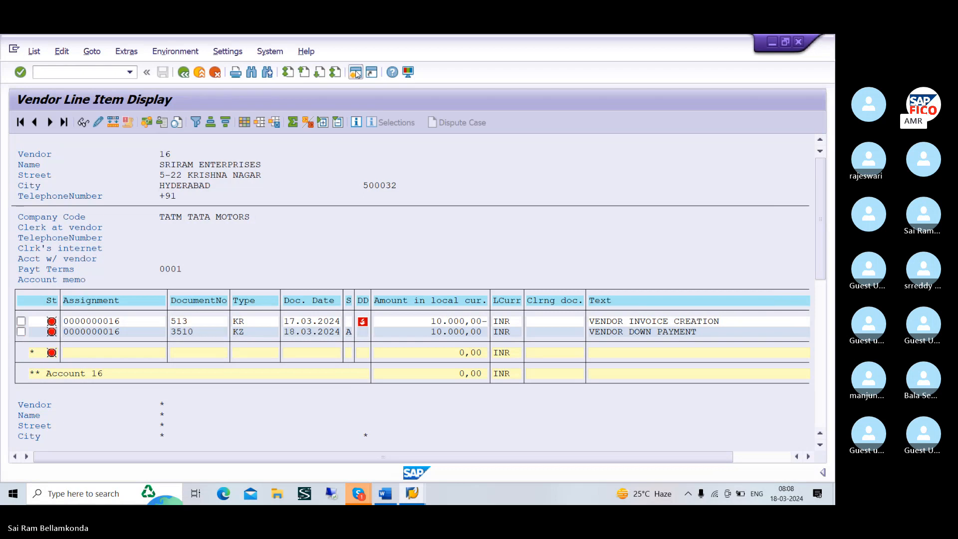
Open a new SAP Easy Access session alongside the vendor line item list
click(355, 72)
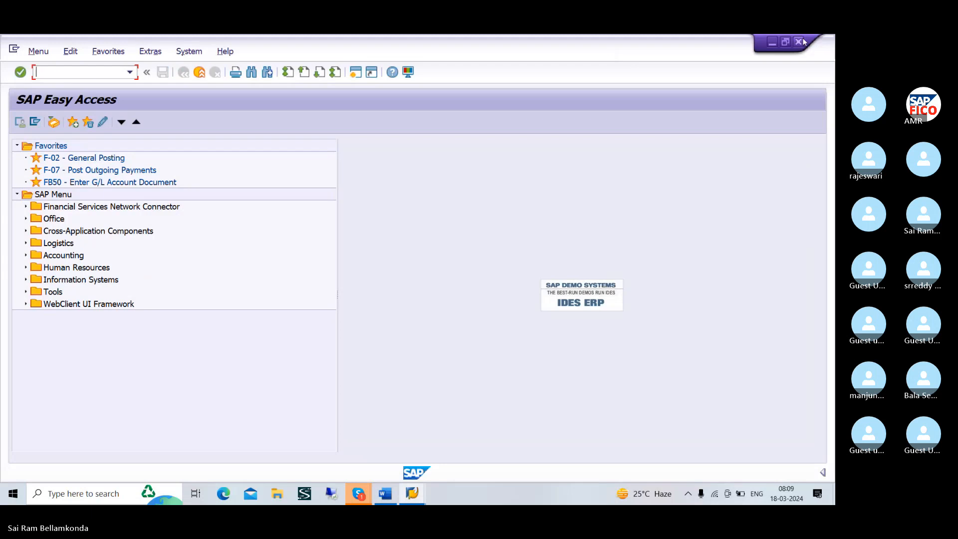
key(alt+Tab)
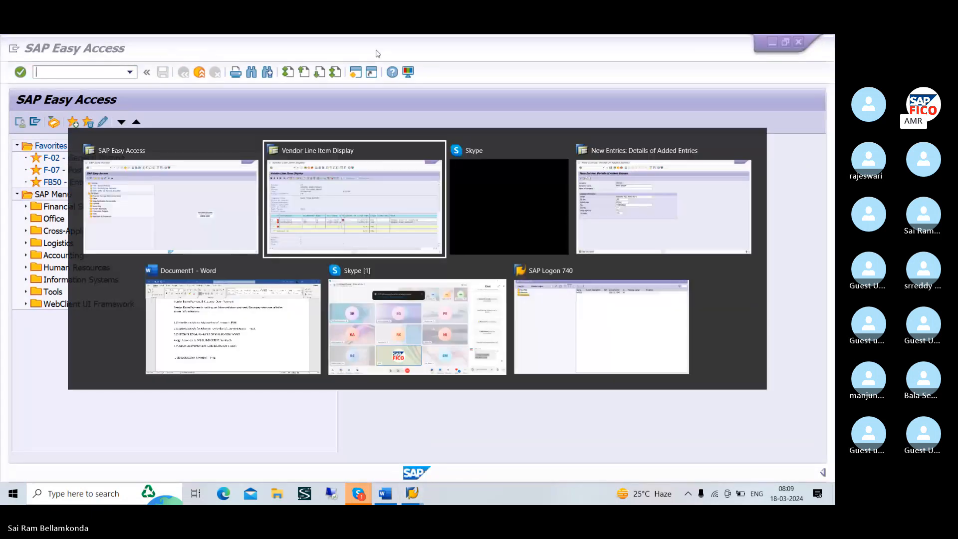
key(alt+Tab)
key(alt+Tab)
key(alt+Tab)
key(alt+Tab)
key(alt+Tab)
key(alt+Tab)
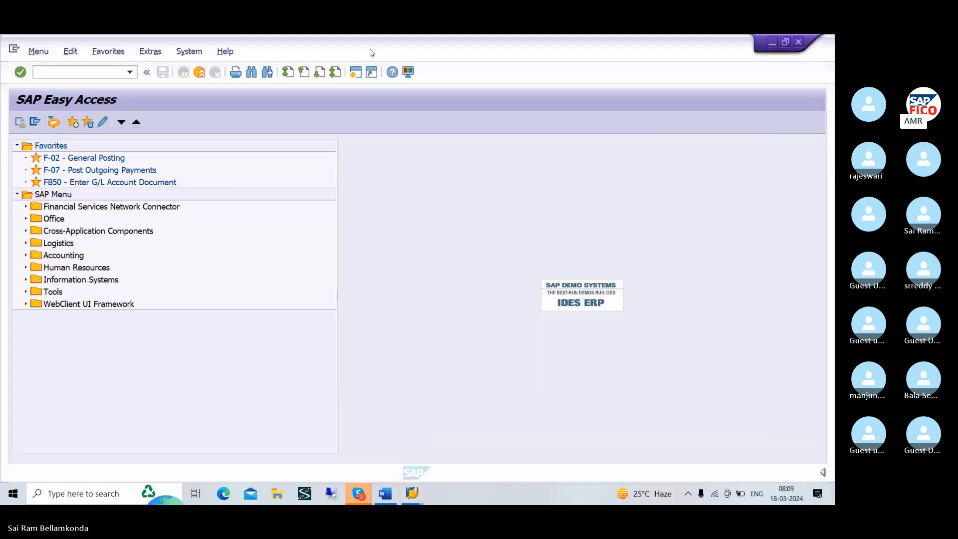
click(74, 74)
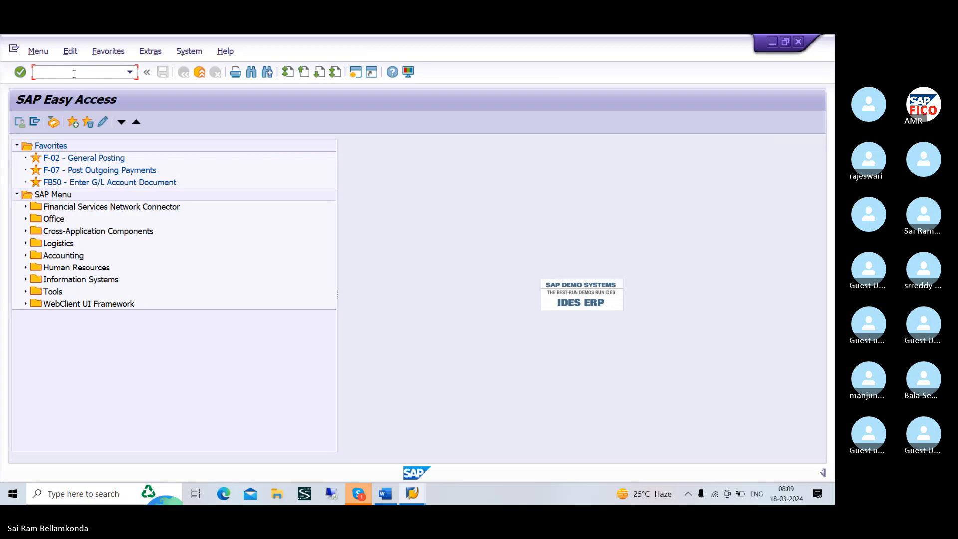
text(/NO)
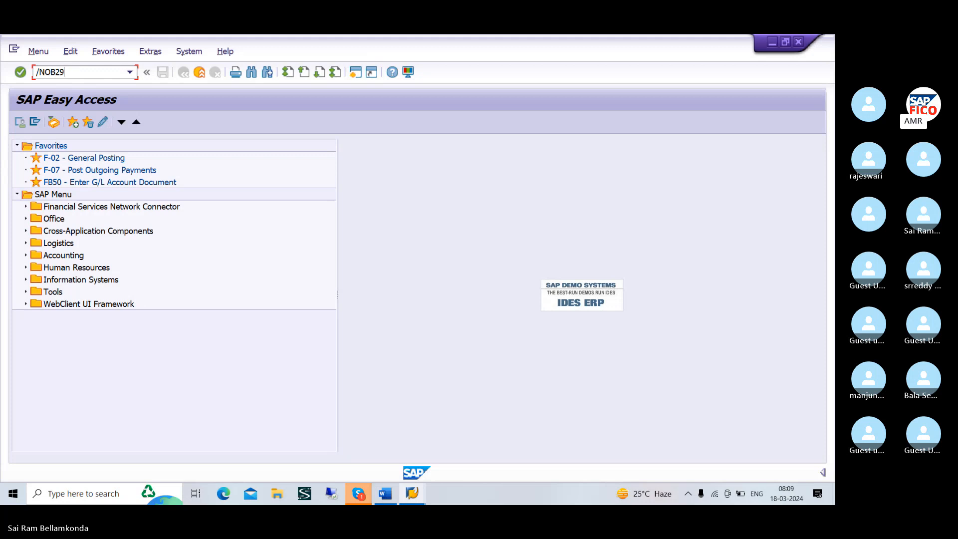
text(B29)
key(Return)
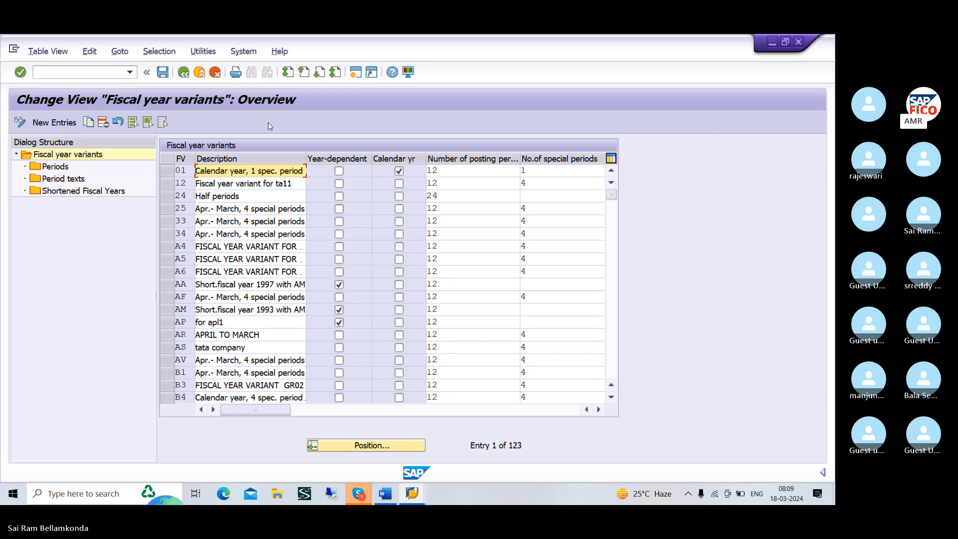
click(89, 72)
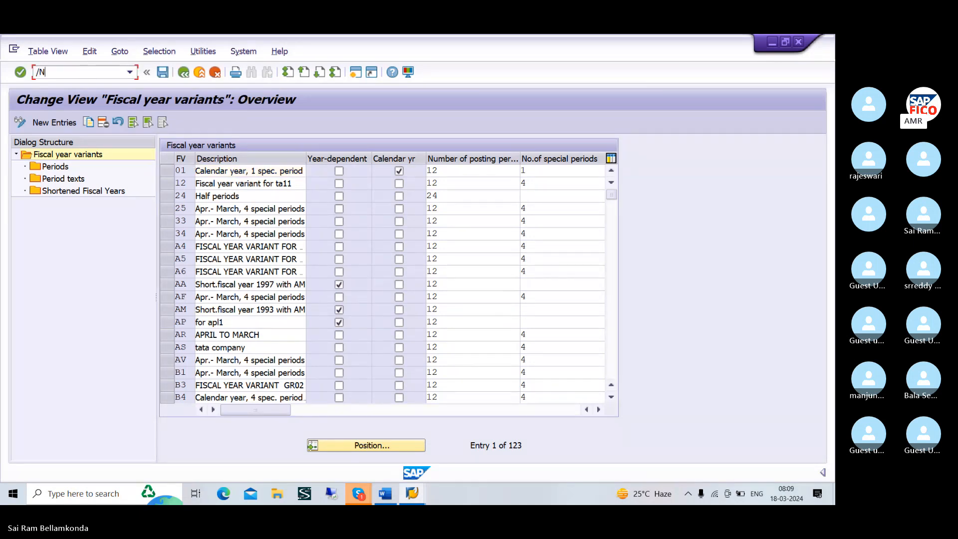
text(/NFB29)
key(Return)
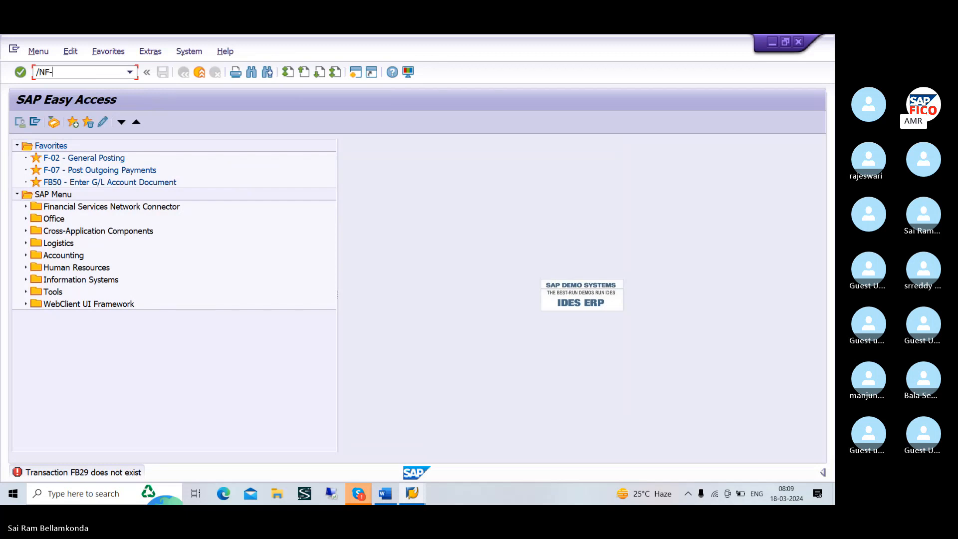
Open the customer down payment transaction F-29 and set the document date to 18.03.2024
text(/NF-29)
key(Return)
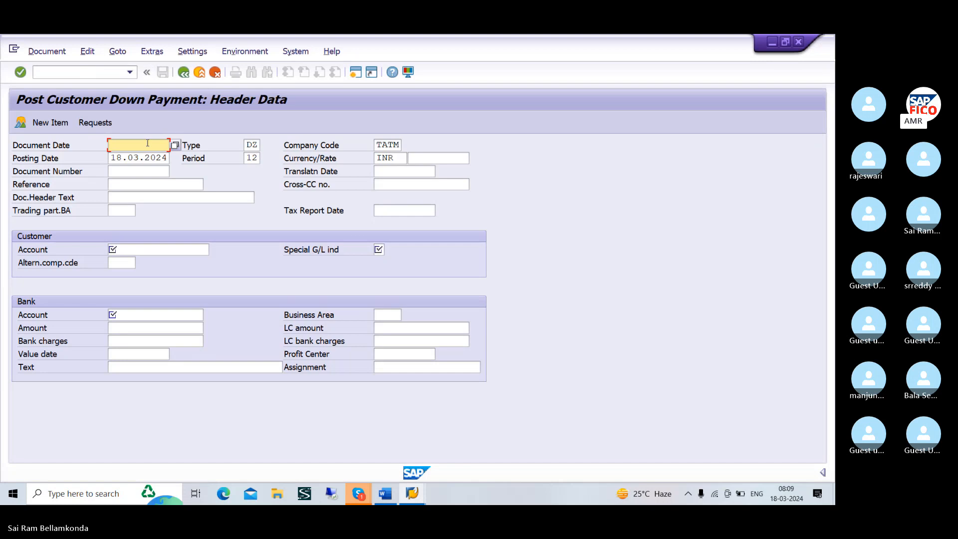
text(18)
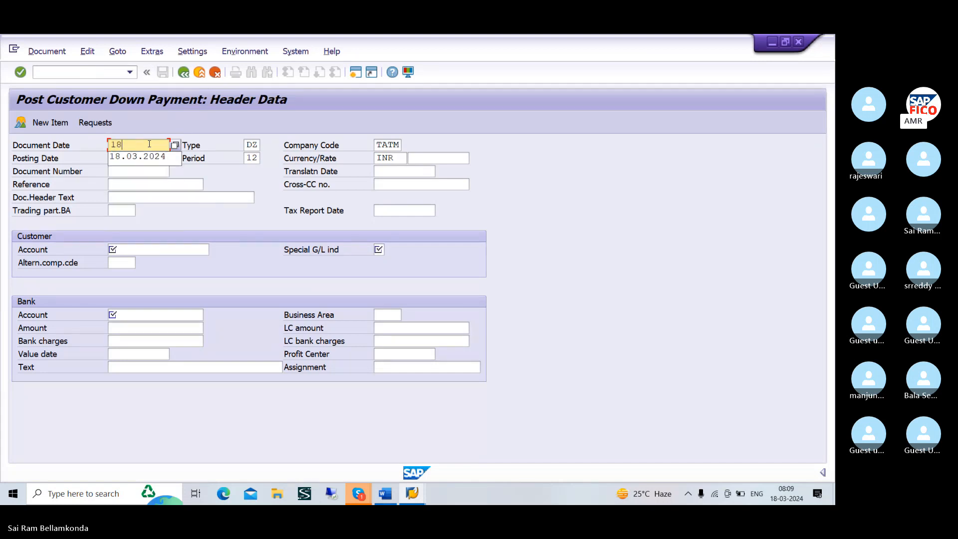
click(153, 157)
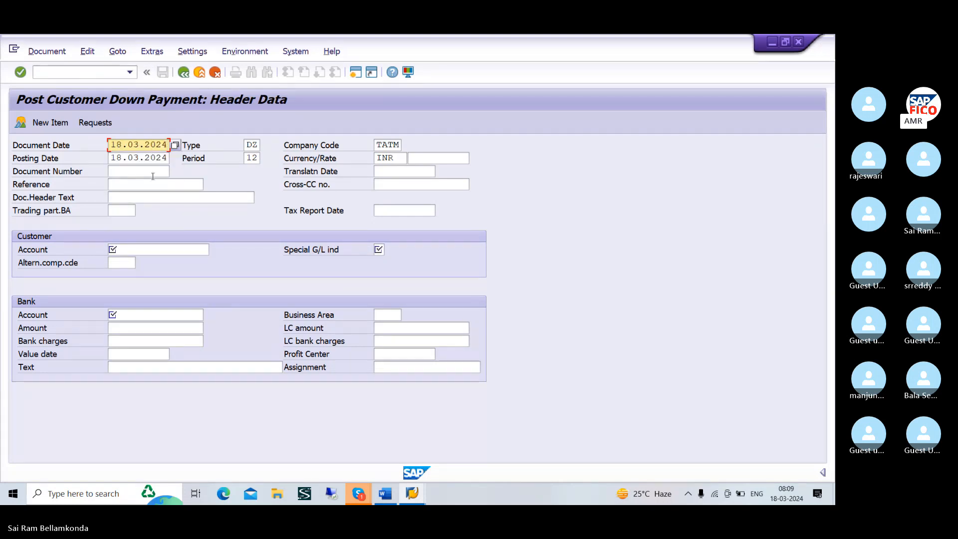
Select the second customer found for company code TATM and set special G/L indicator A for customer down payment
click(157, 248)
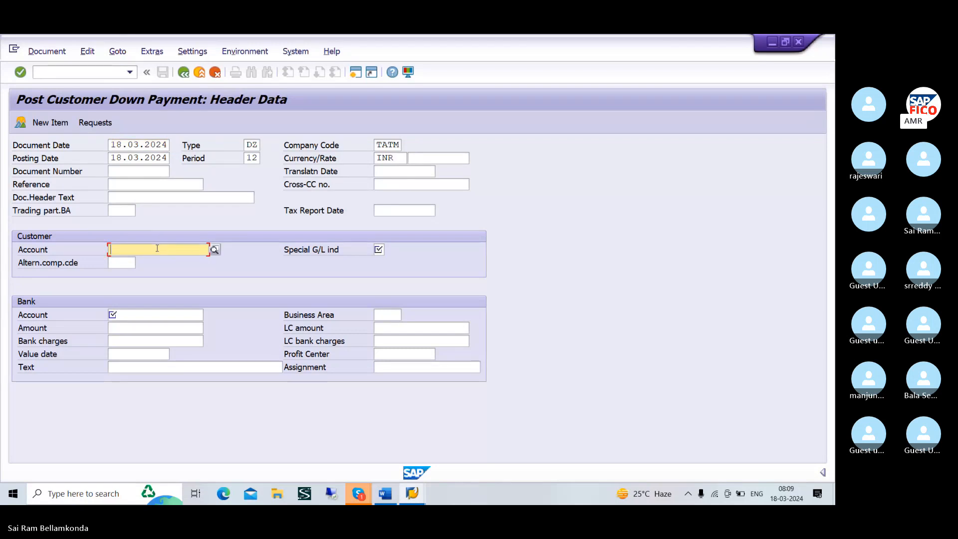
click(214, 250)
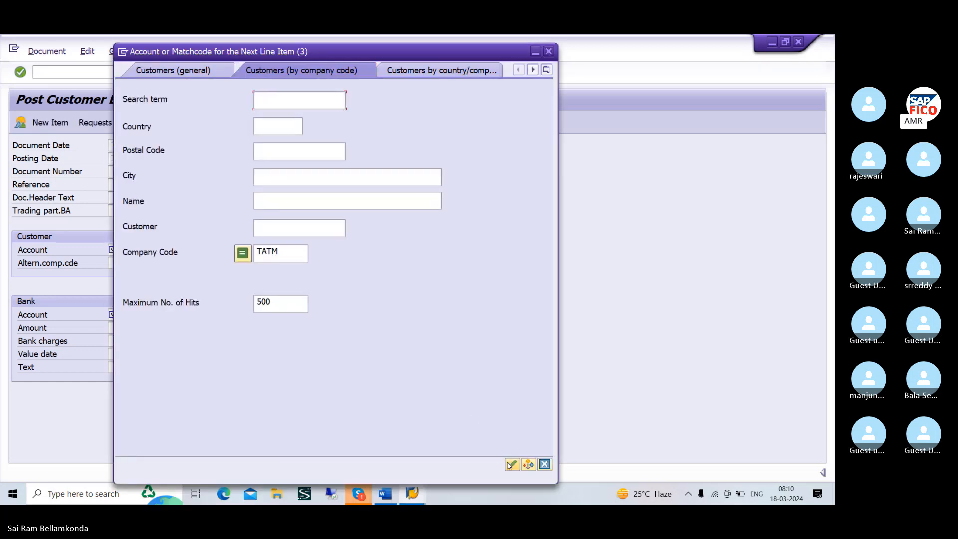
click(509, 463)
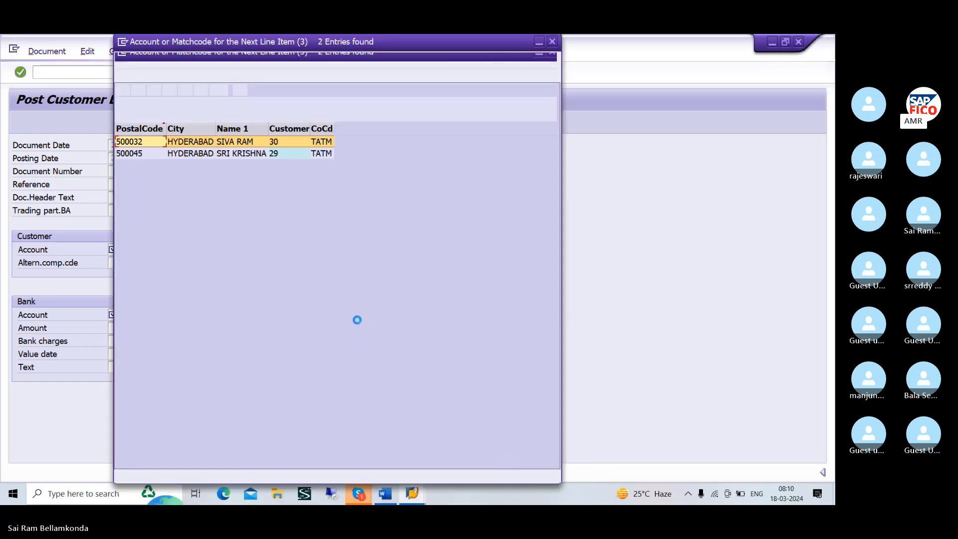
click(199, 154)
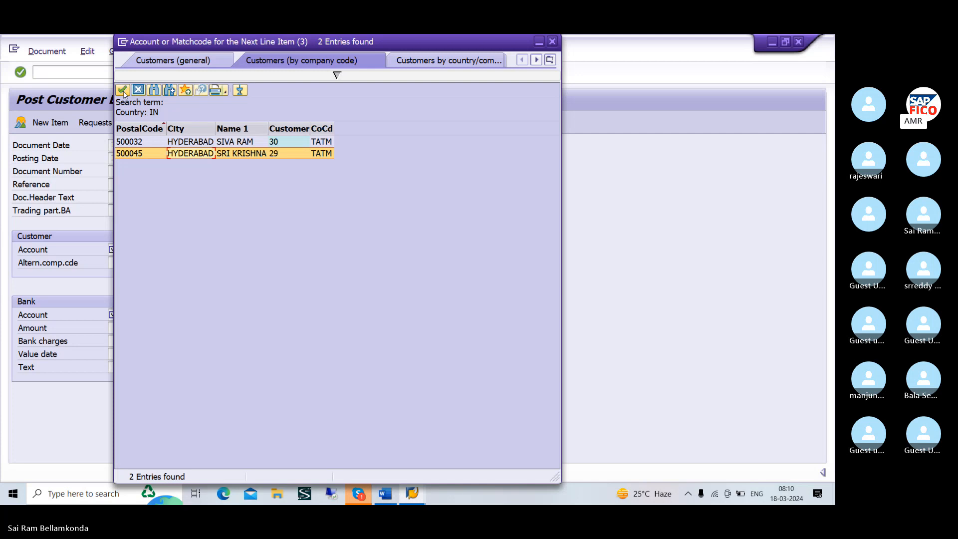
click(123, 90)
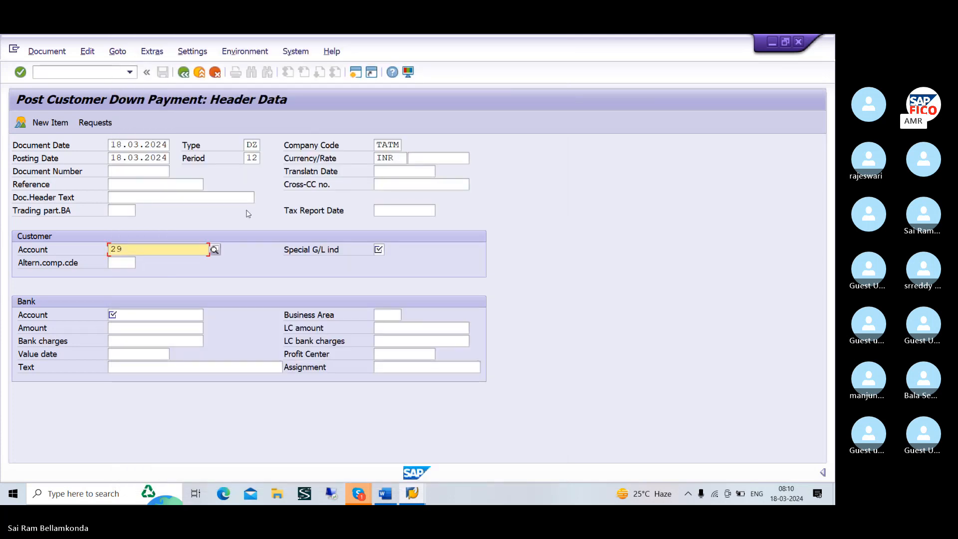
click(379, 249)
text(A)
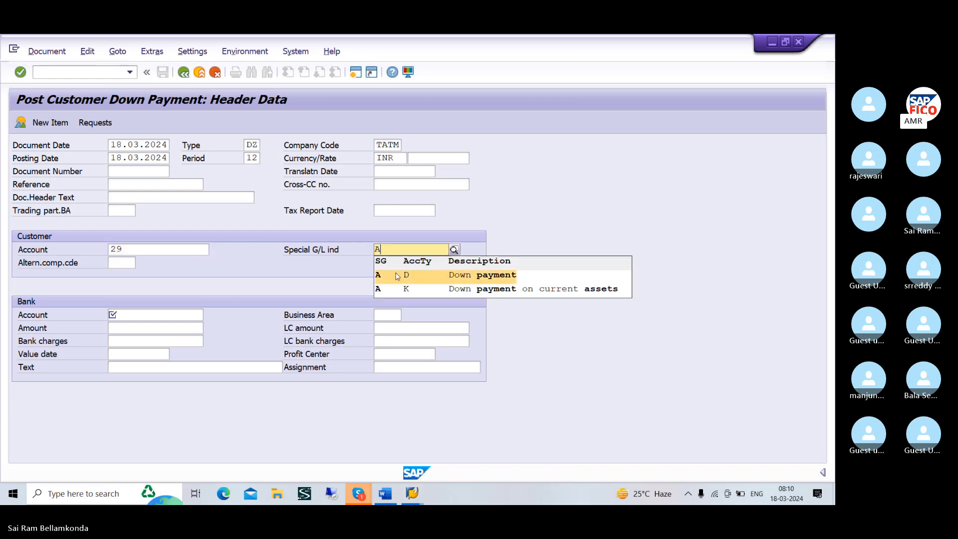
click(397, 275)
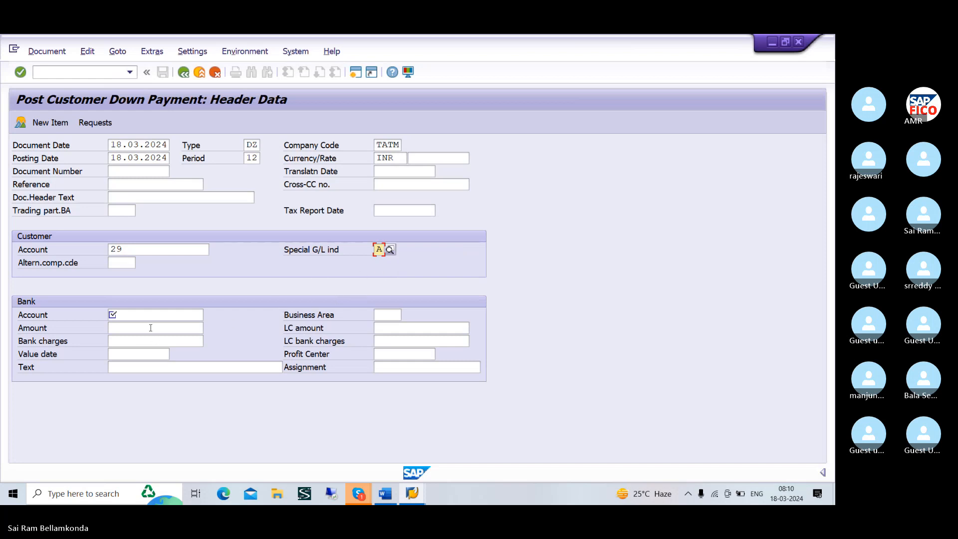
Look up the G/L accounts in chart of accounts TAOC and choose BANK AC as the bank account
click(195, 317)
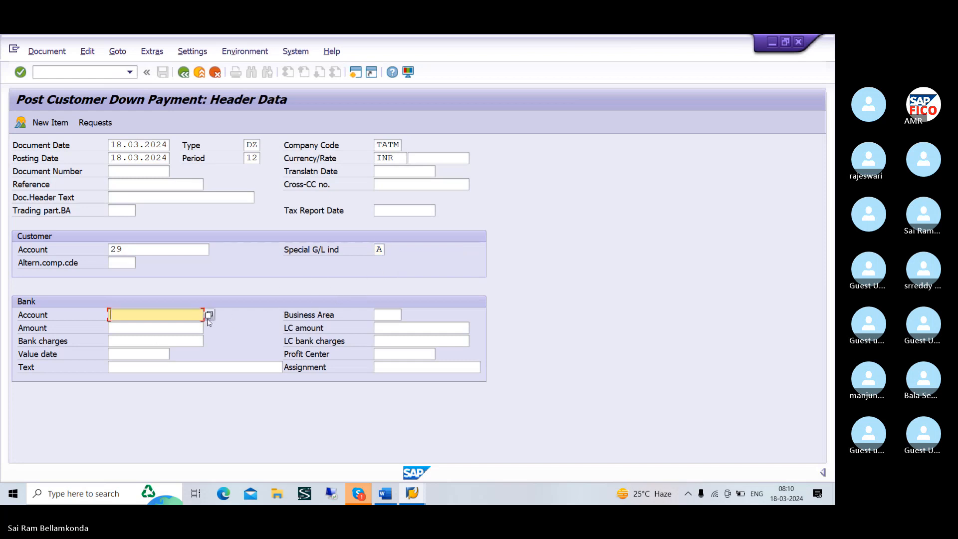
click(208, 315)
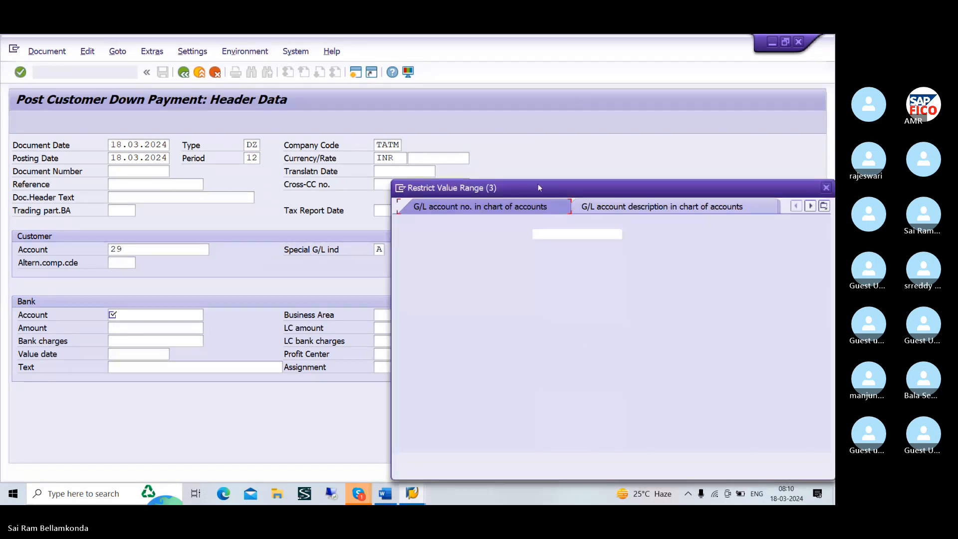
drag(538, 185, 302, 189)
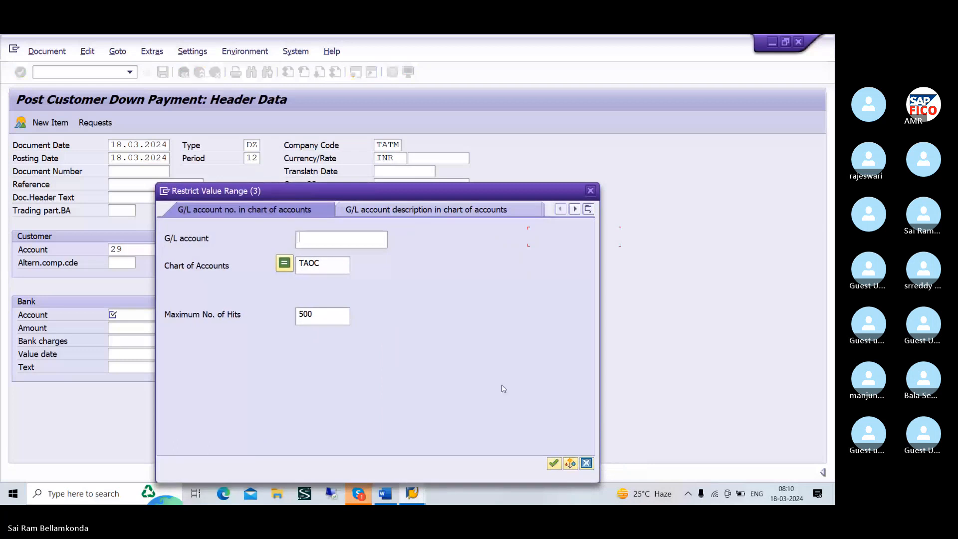
click(553, 463)
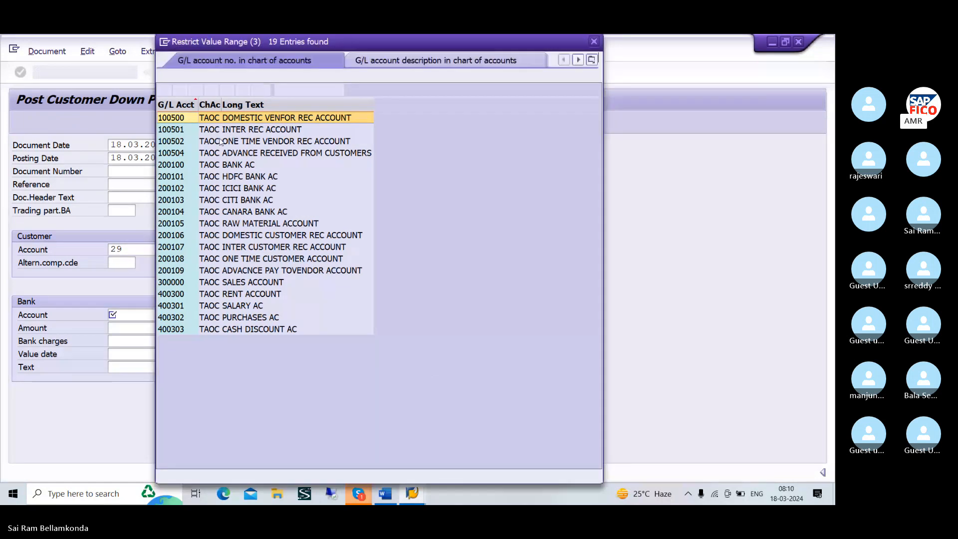
click(237, 167)
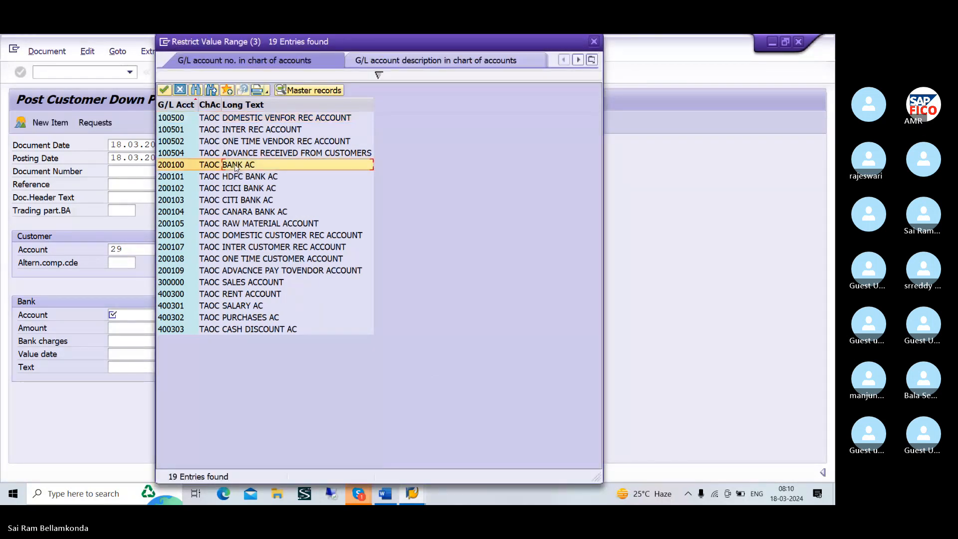
click(163, 90)
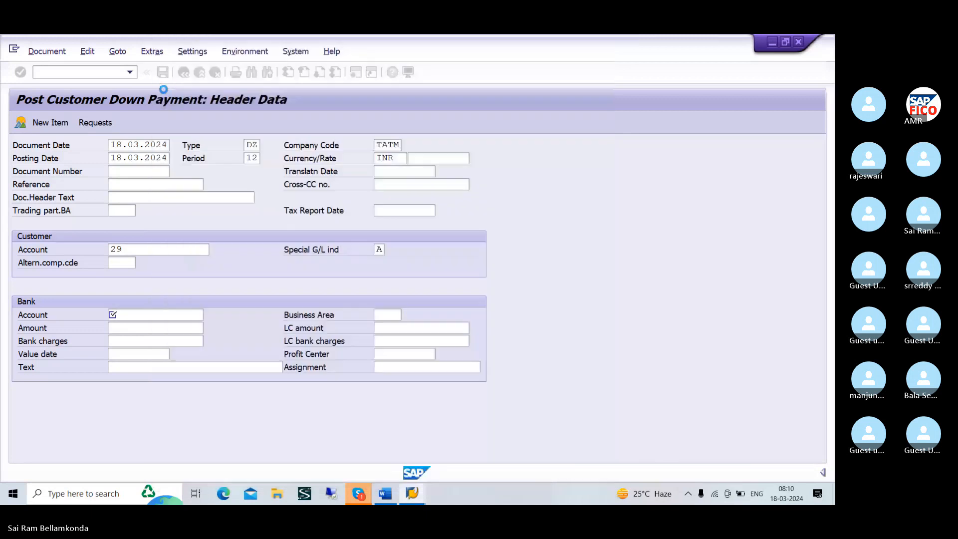
Set the bank amount to 10000 with the text RECEIVED ADVANCE FRON CUSTOMER, and proceed to the customer item
click(124, 326)
text(1)
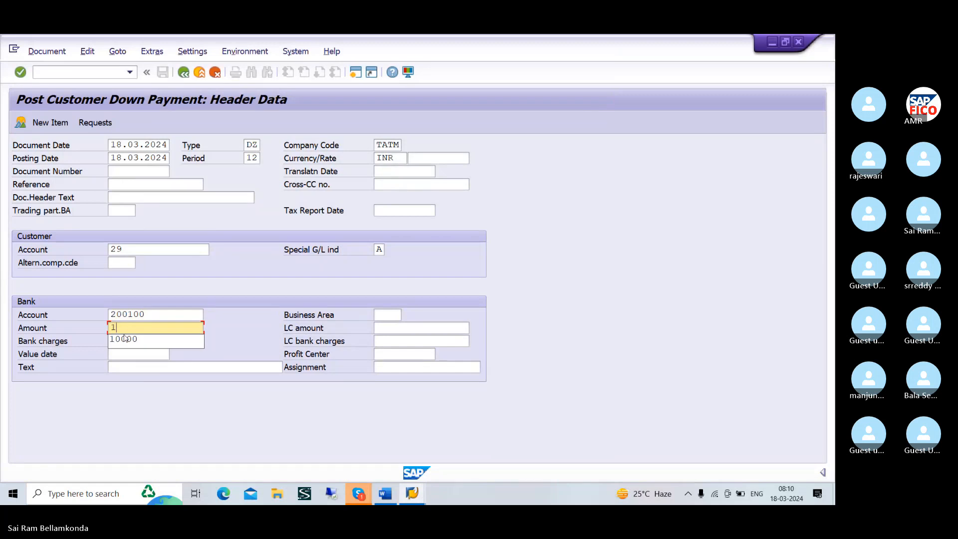
click(126, 341)
click(129, 368)
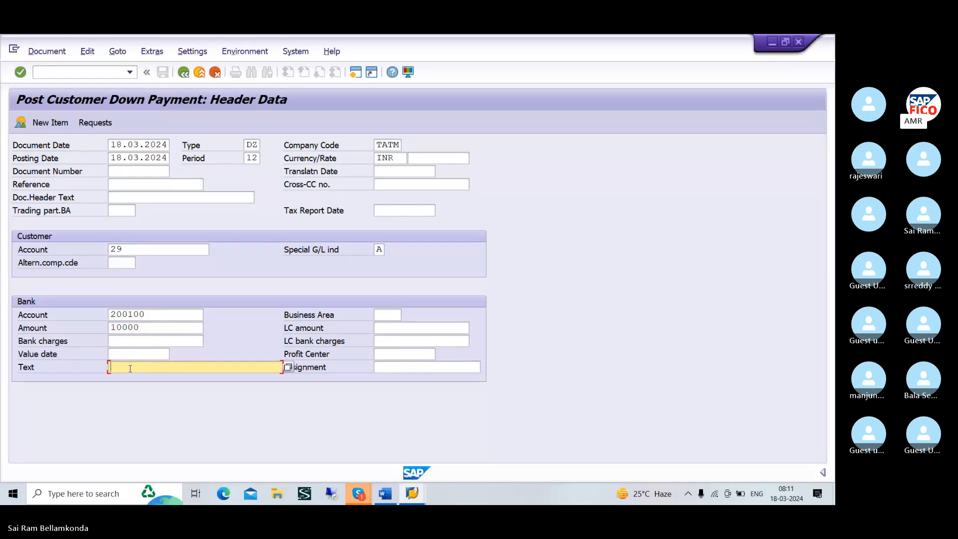
text(RECEIVED ADVA)
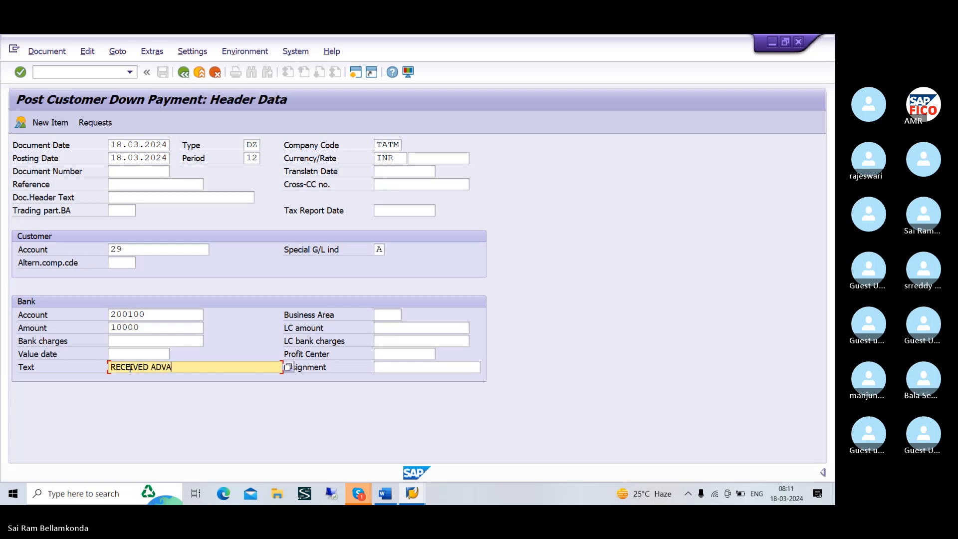
text(NCE FRON CUSTOMER)
key(Return)
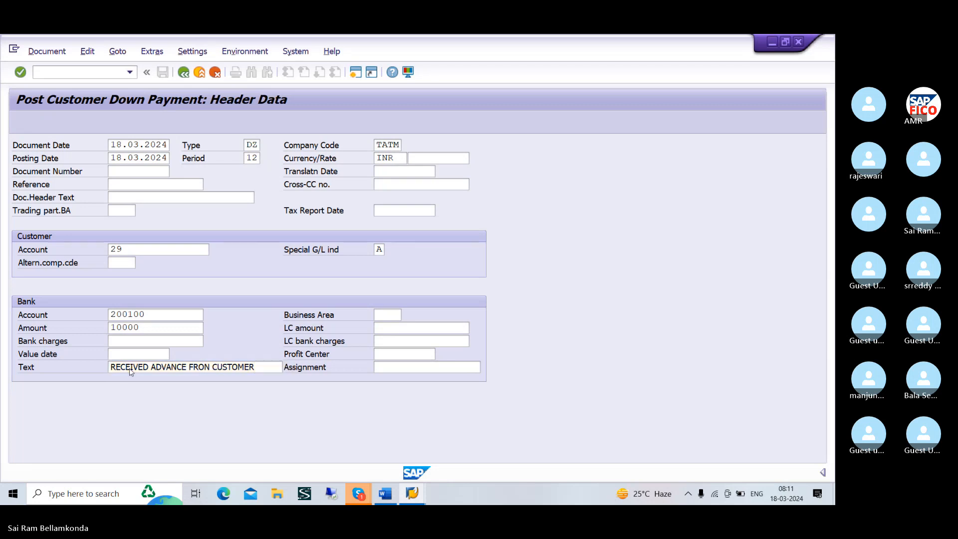
Fill the customer item with the balancing amount using * and the text RECEIVED ADVANCE FRON CUSTOMER
text(*)
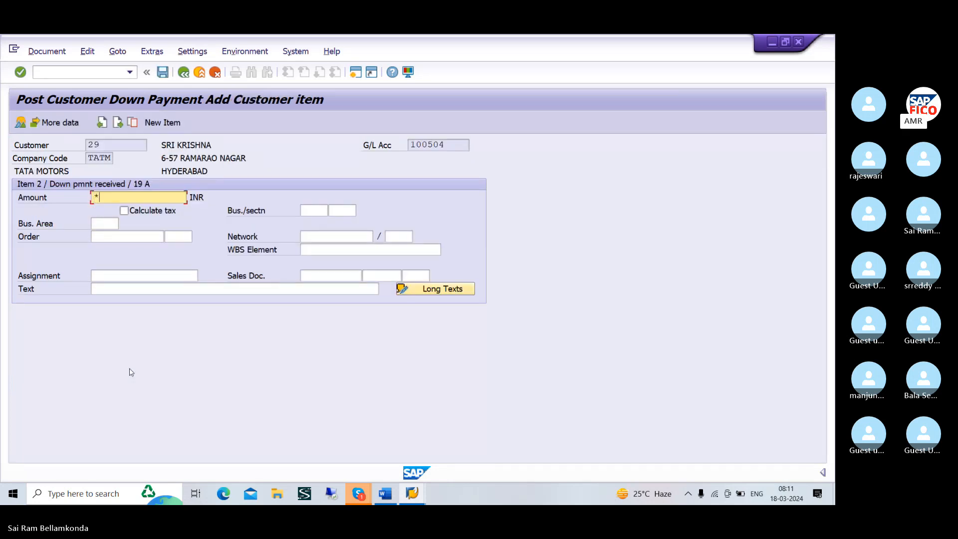
click(141, 288)
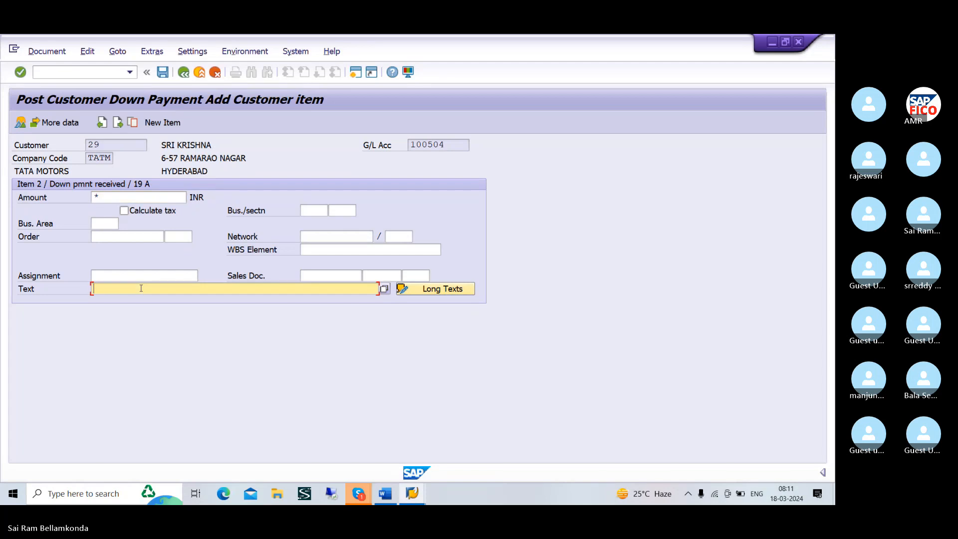
text(RECEIVED ADVANCE FRON CUSTOMER)
key(Return)
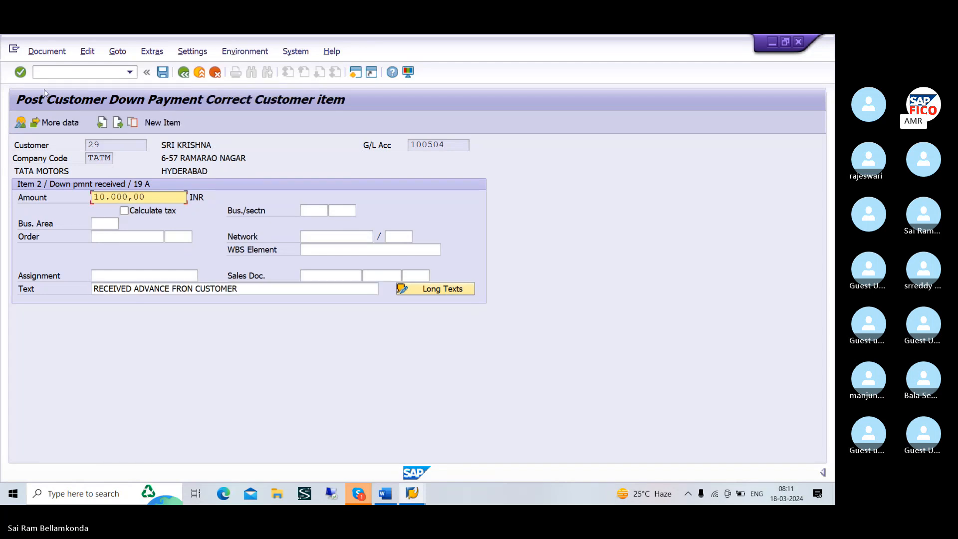
Simulate the customer down payment document and post it
click(42, 51)
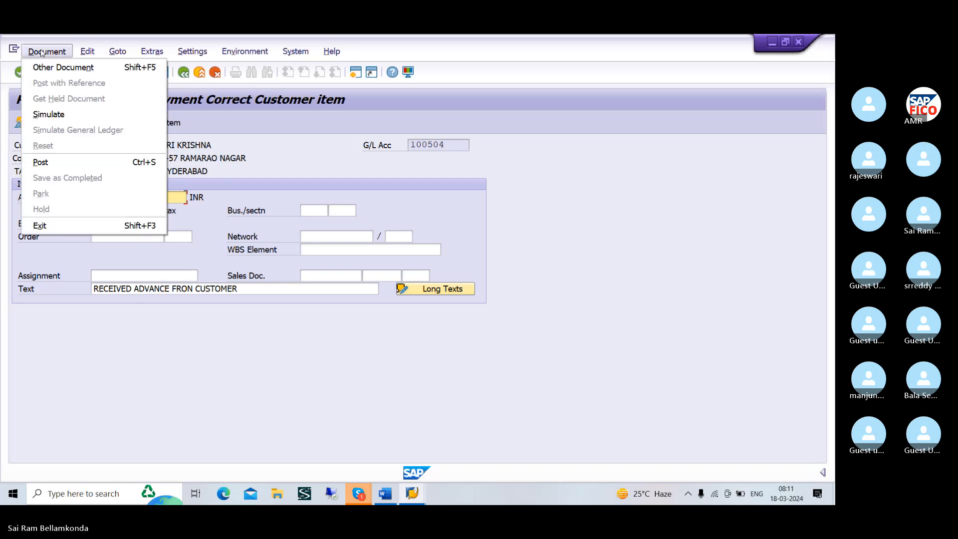
click(68, 116)
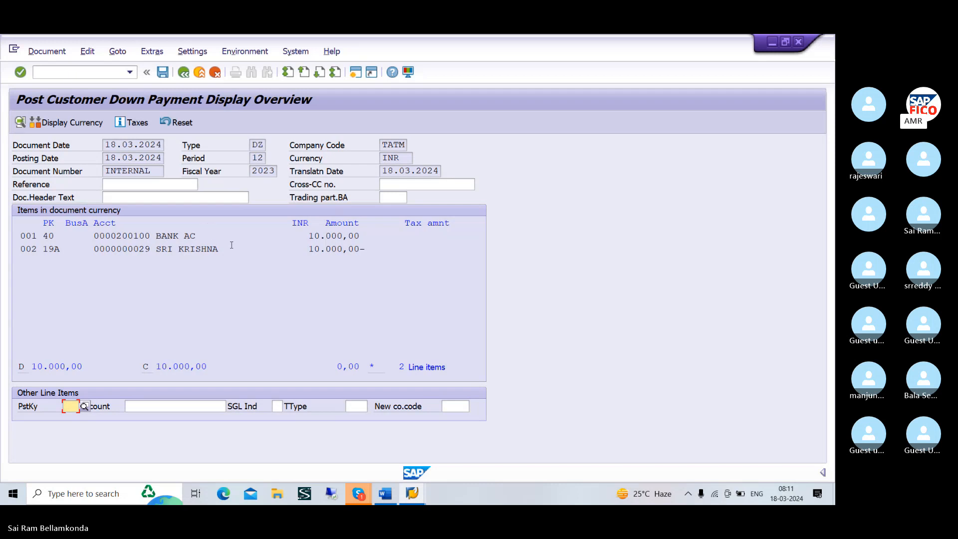
click(163, 73)
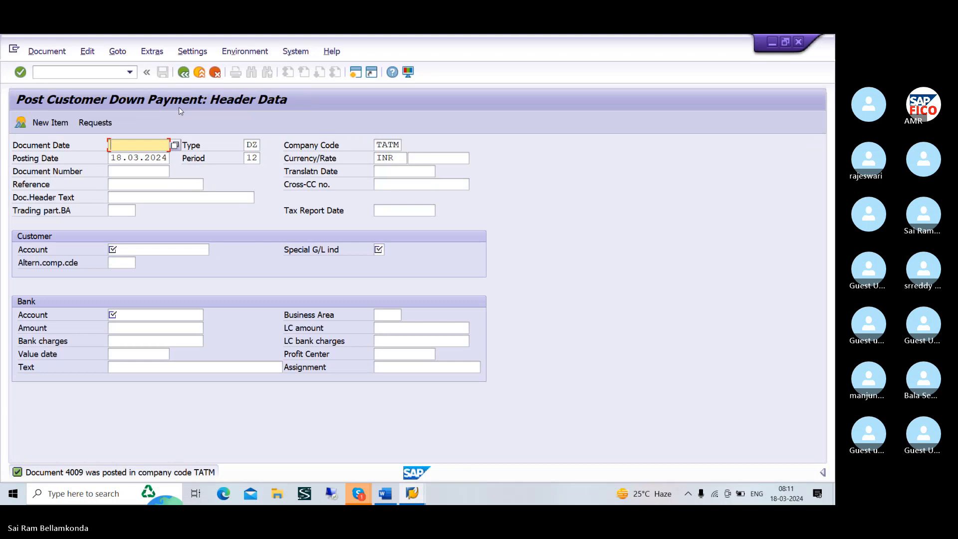
Switch to the vendor line item session and open the customer line item display with transaction FBL5N
key(alt+Tab)
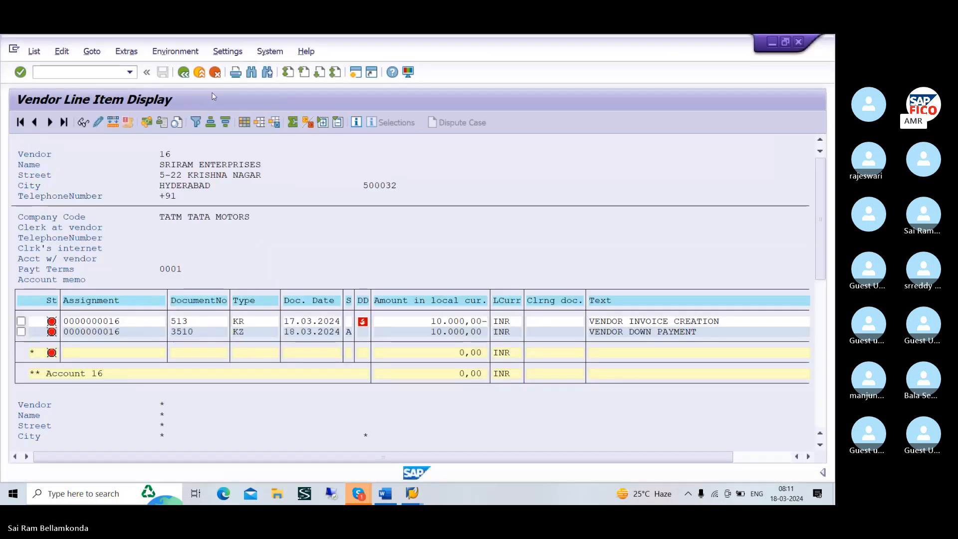
click(104, 70)
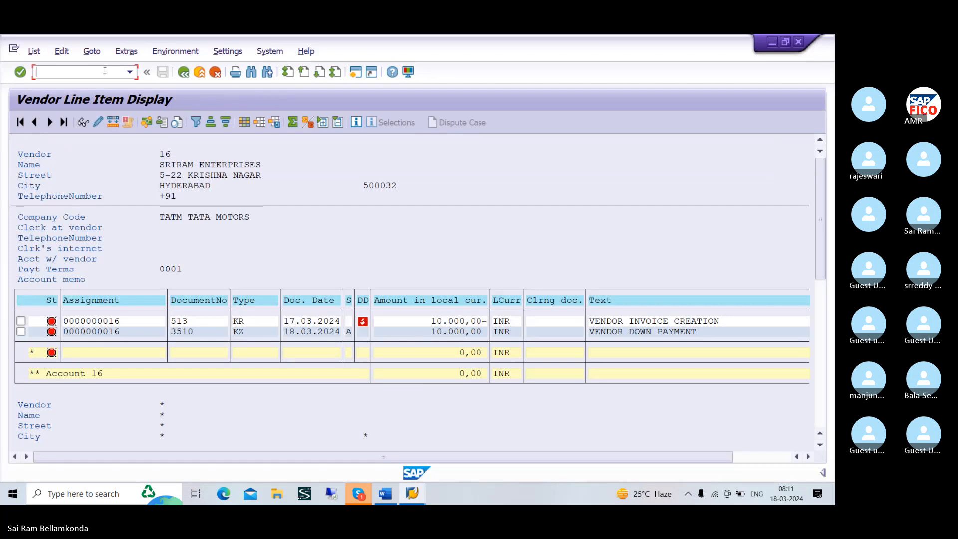
text(NFBL5N)
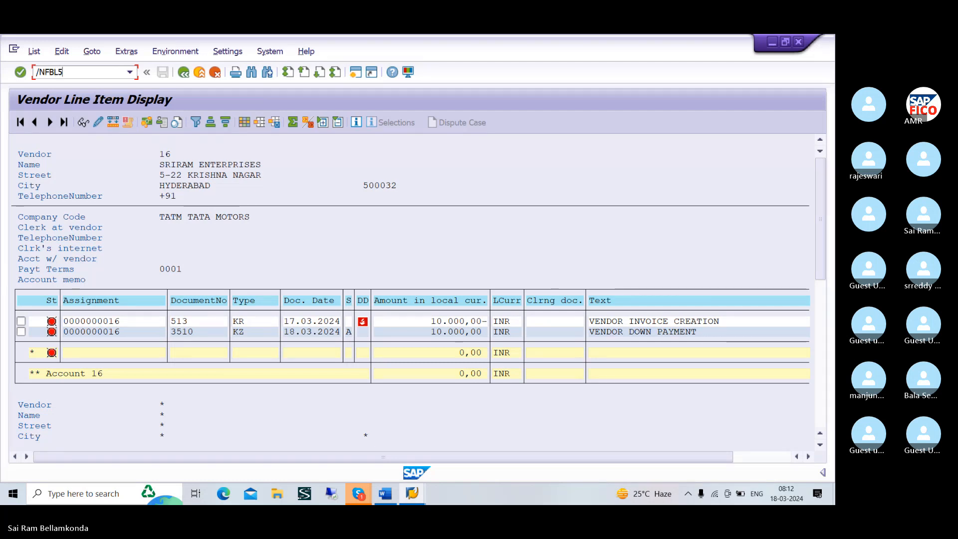
key(Return)
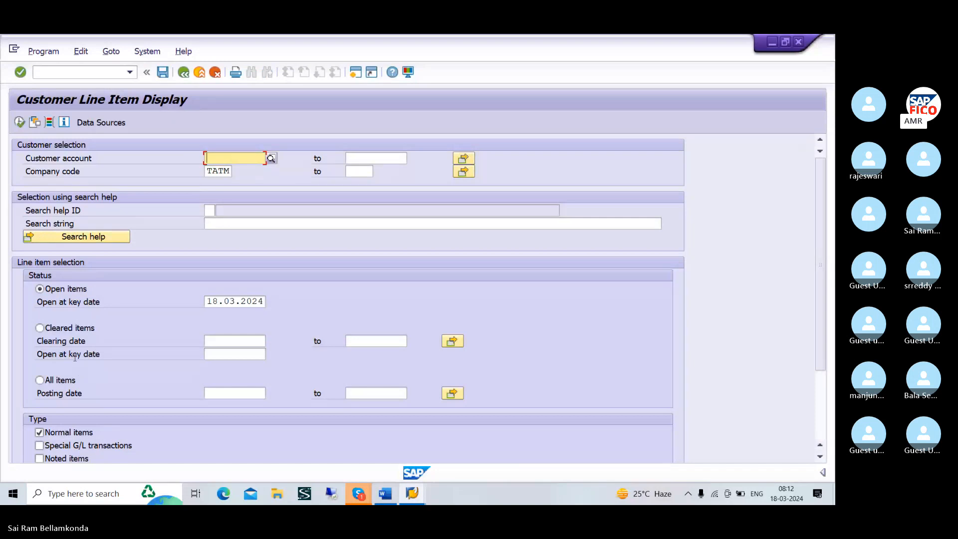
Include special G/L transactions, choose the second customer listed for company code TATM, and display that customer's open line items
scroll(80, 399, down, 1)
click(87, 433)
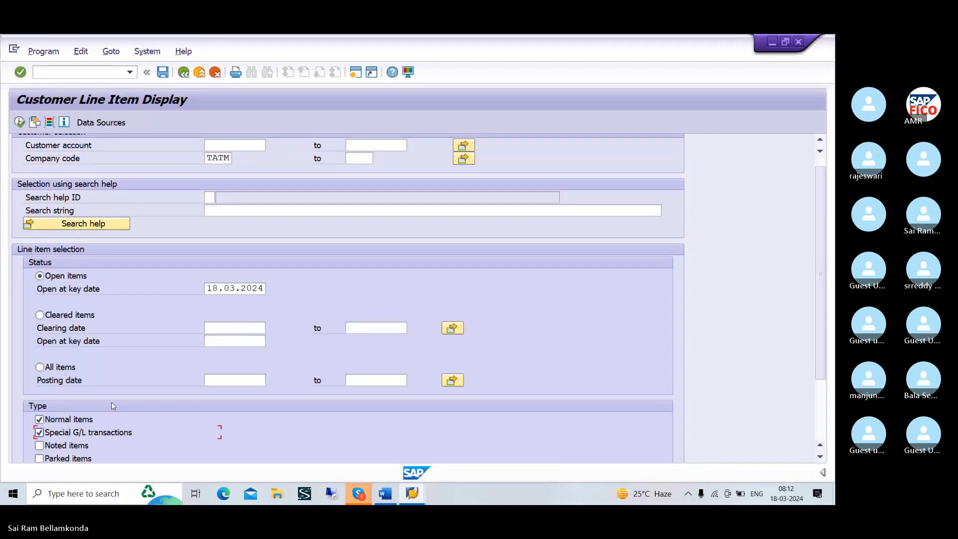
click(223, 147)
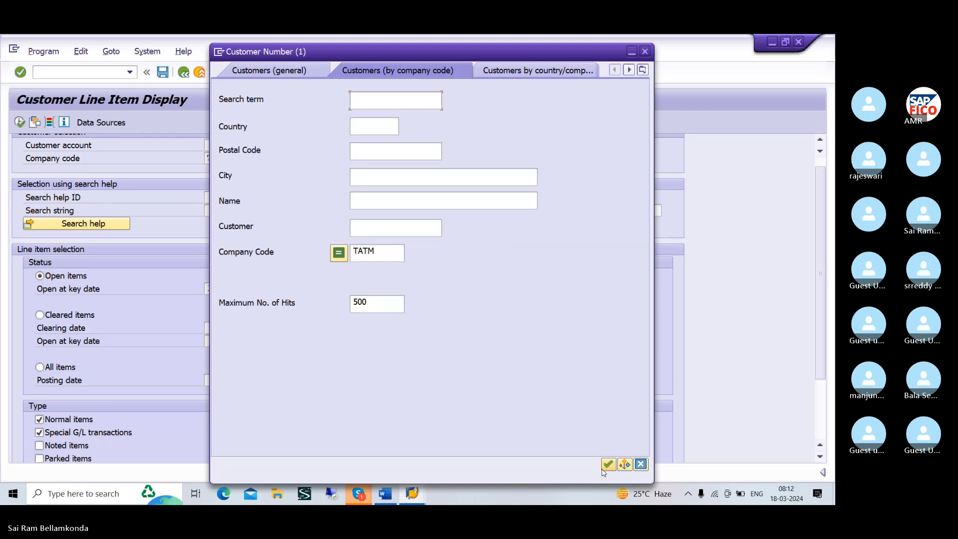
click(606, 464)
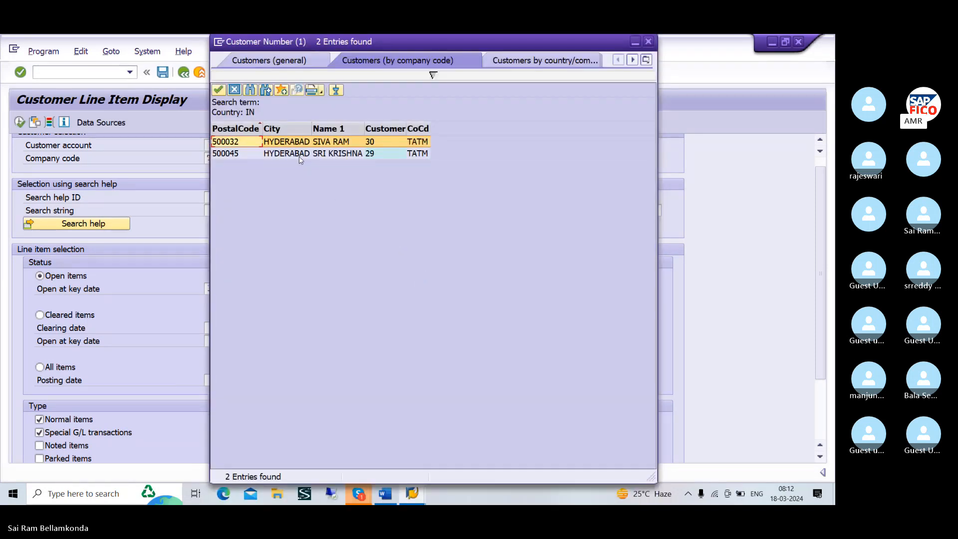
click(299, 155)
click(218, 90)
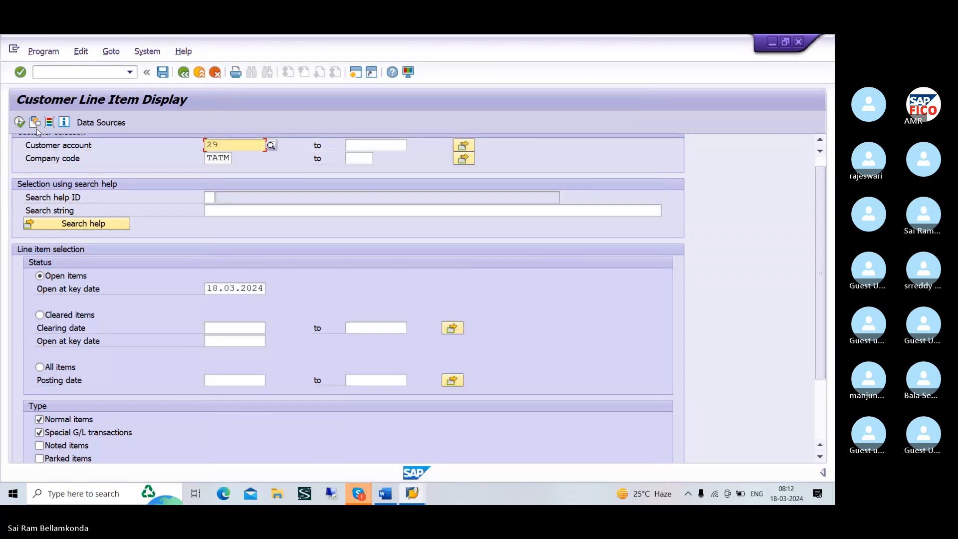
click(21, 122)
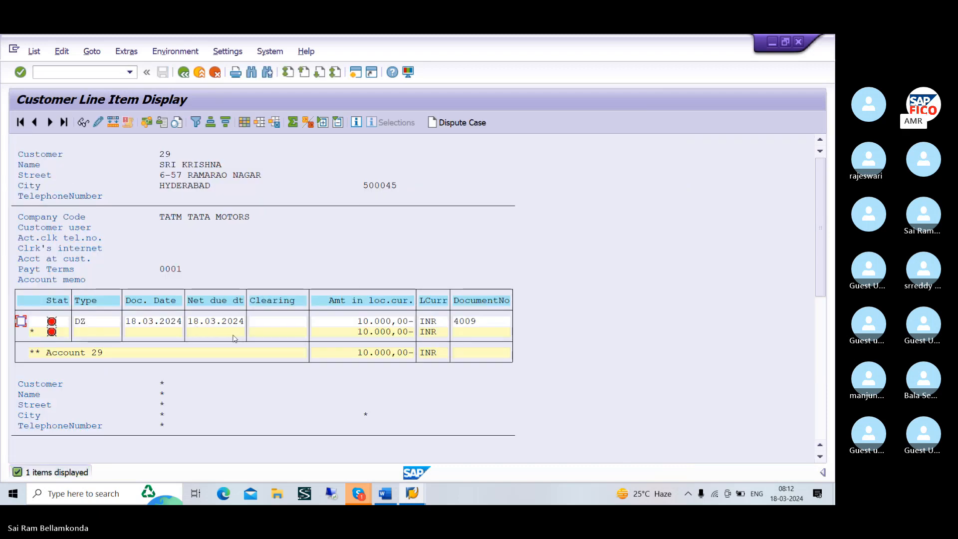
Add the hidden fields Sp.G/L trans.type and Special G/L ind. to the customer line item layout and apply it
click(244, 129)
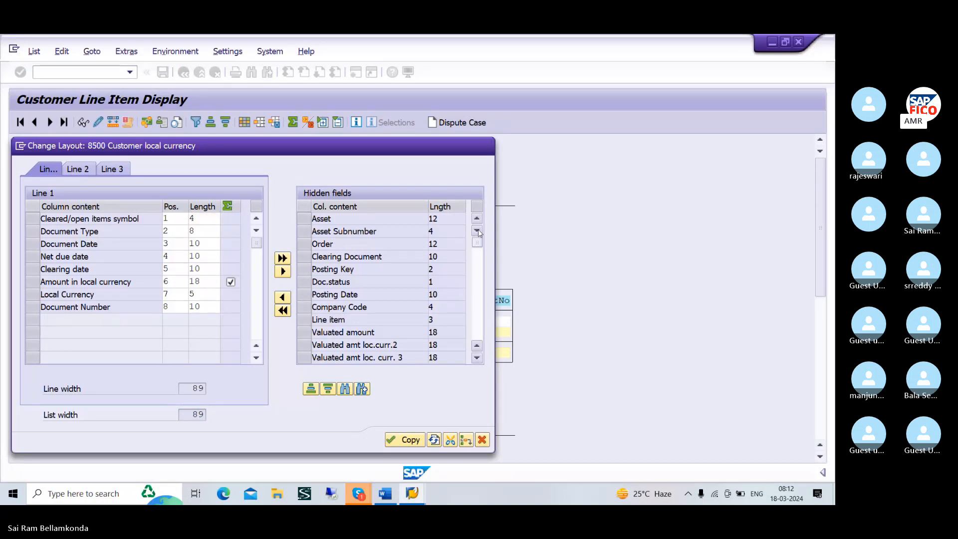
click(477, 230)
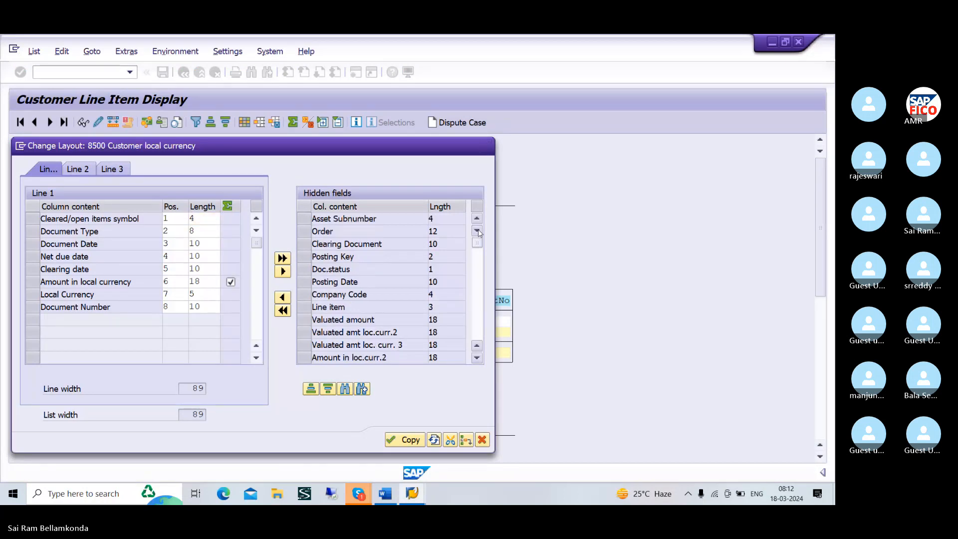
click(477, 230)
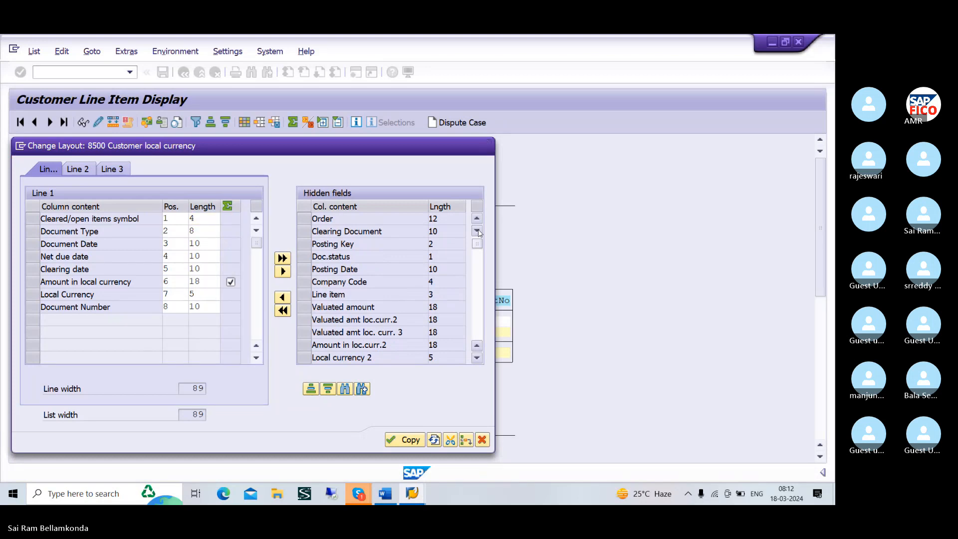
click(477, 230)
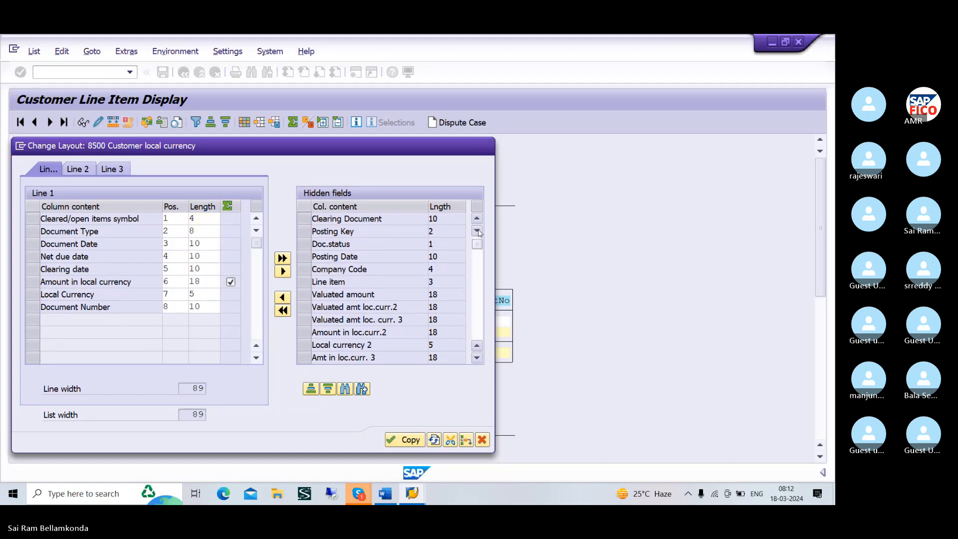
click(477, 230)
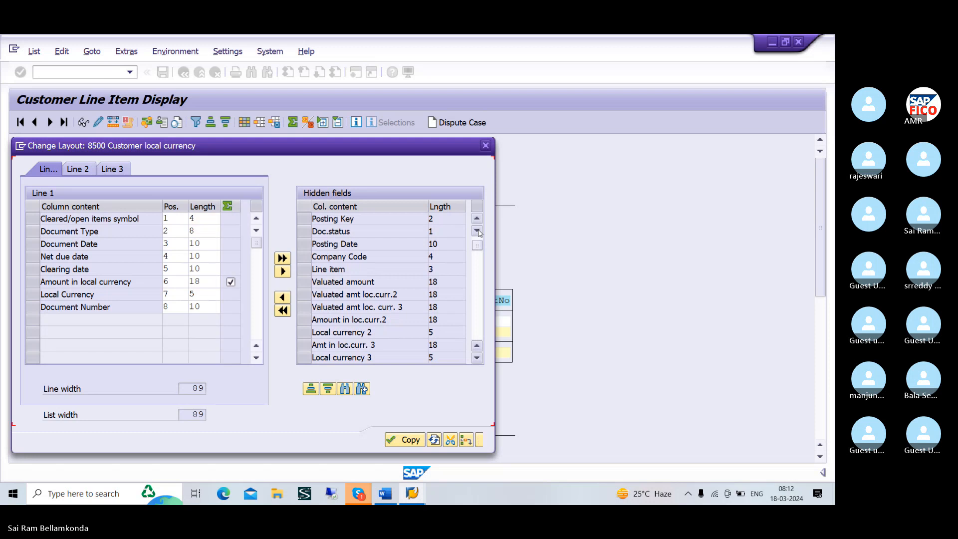
click(477, 230)
click(477, 230)
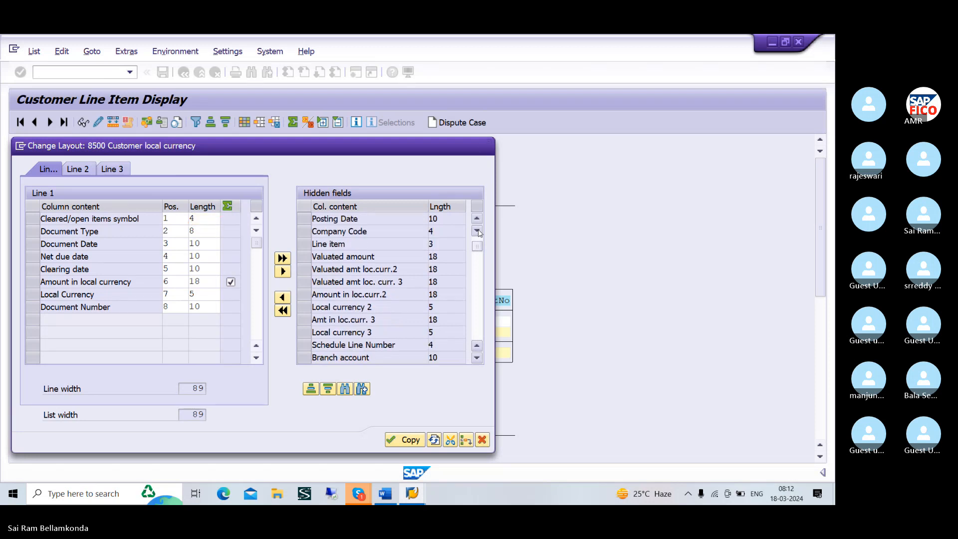
click(476, 230)
click(477, 230)
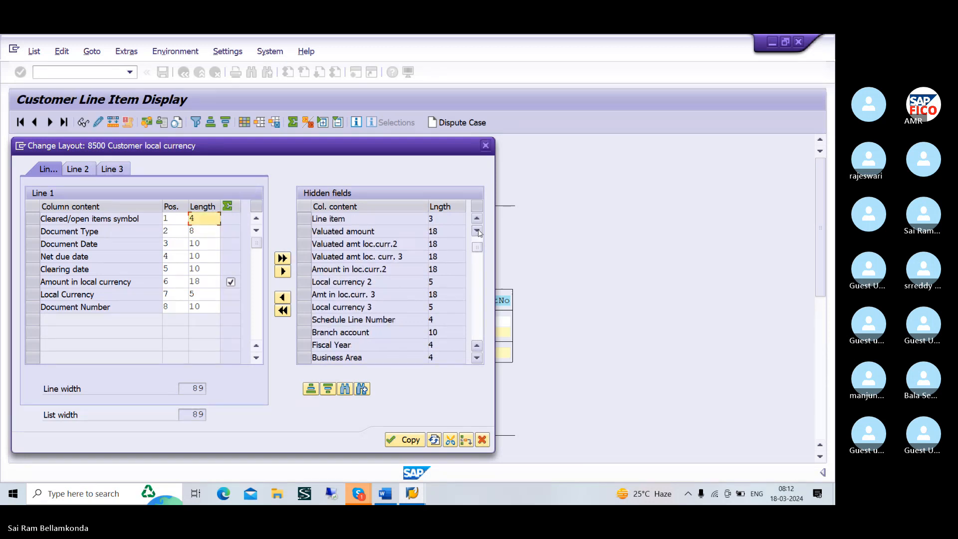
click(477, 229)
click(477, 230)
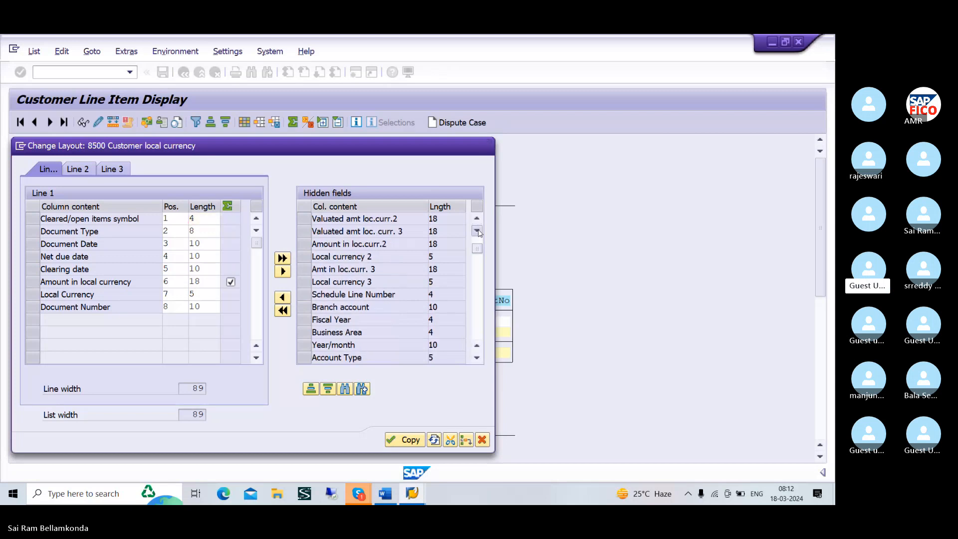
click(476, 230)
click(476, 230)
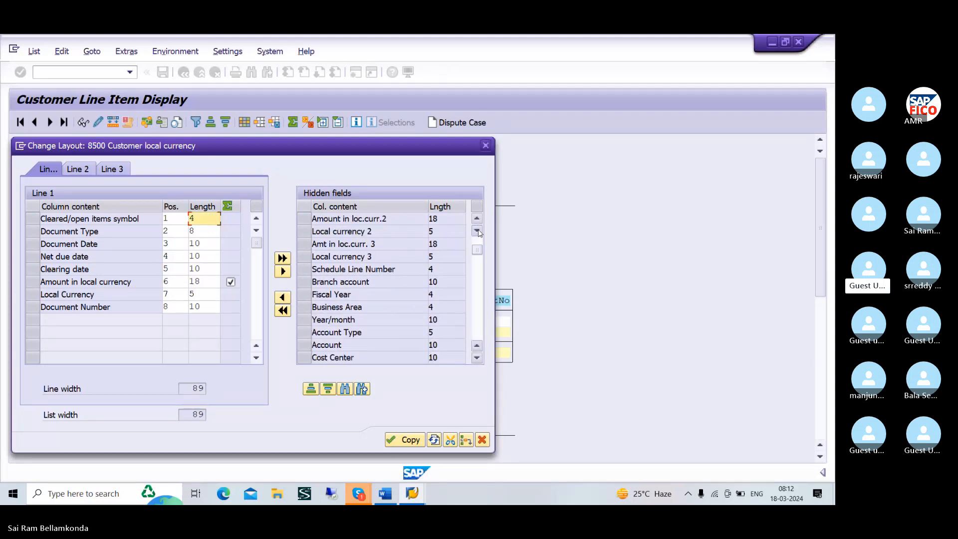
click(477, 230)
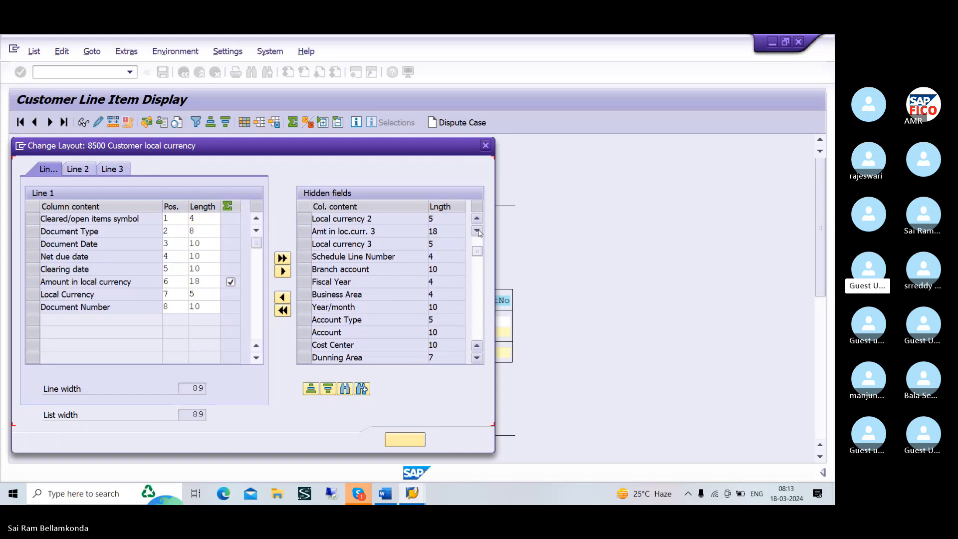
click(477, 230)
click(477, 230)
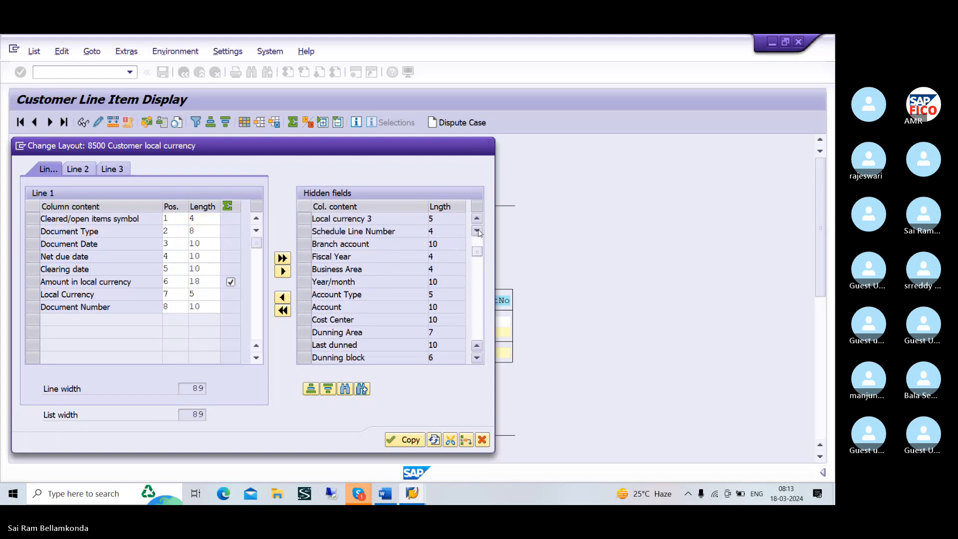
click(477, 230)
click(477, 230)
click(477, 230)
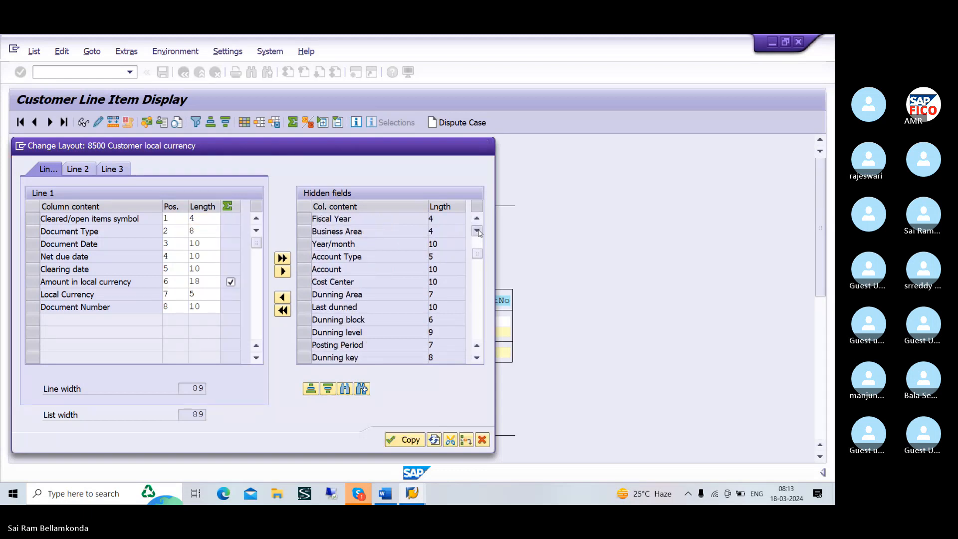
click(477, 230)
click(477, 230)
click(476, 230)
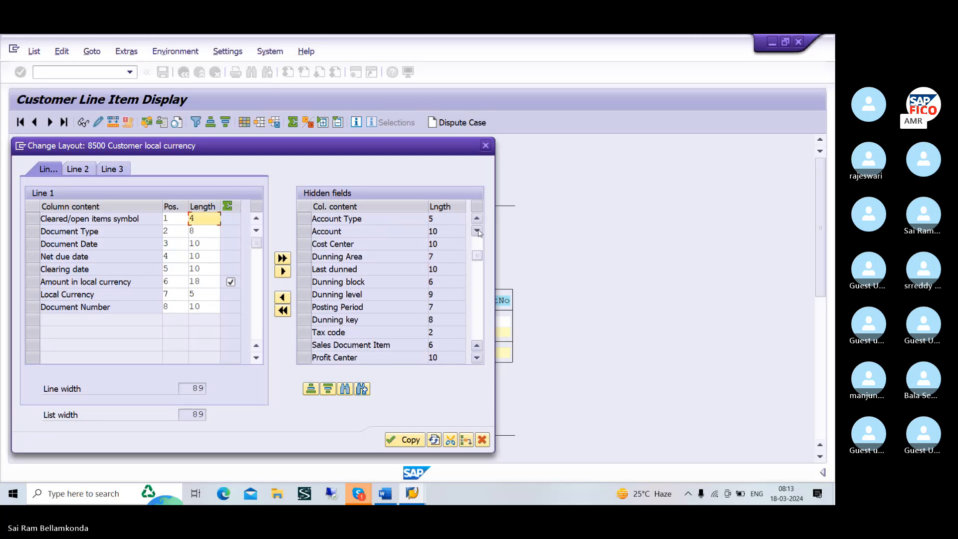
click(477, 230)
click(476, 230)
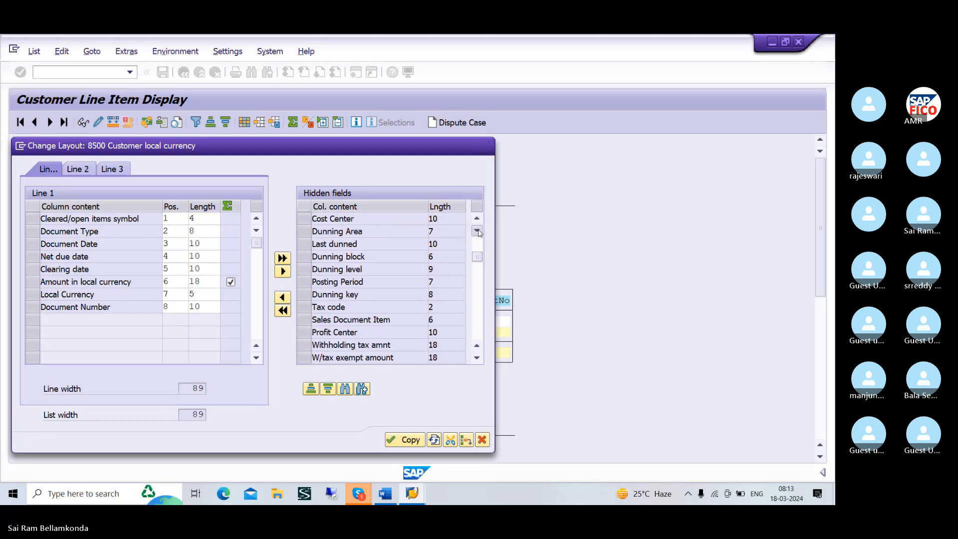
click(477, 230)
click(477, 230)
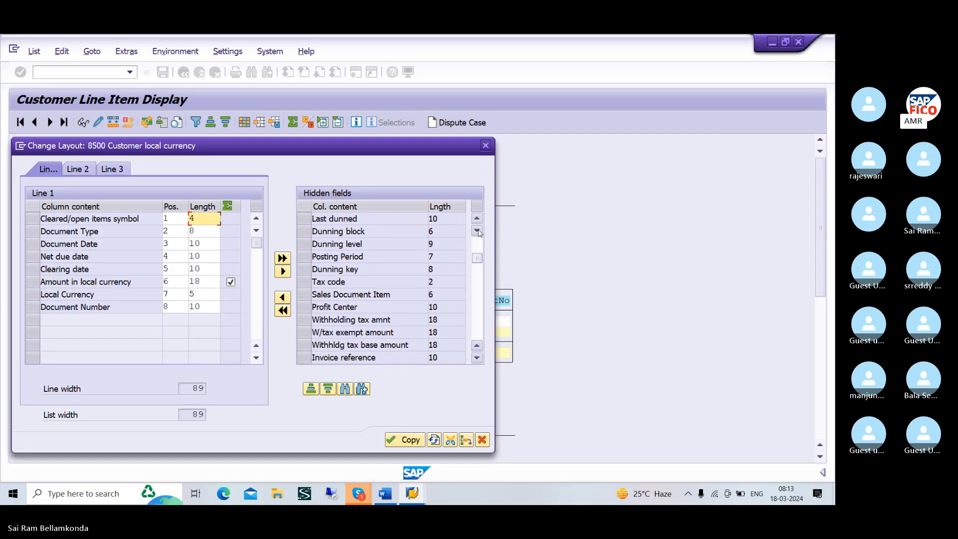
click(477, 230)
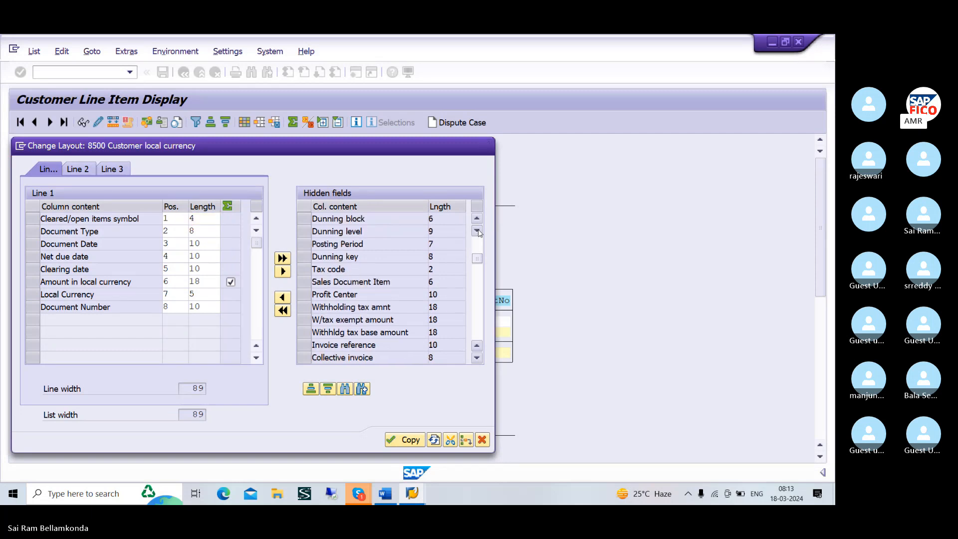
click(477, 230)
click(476, 230)
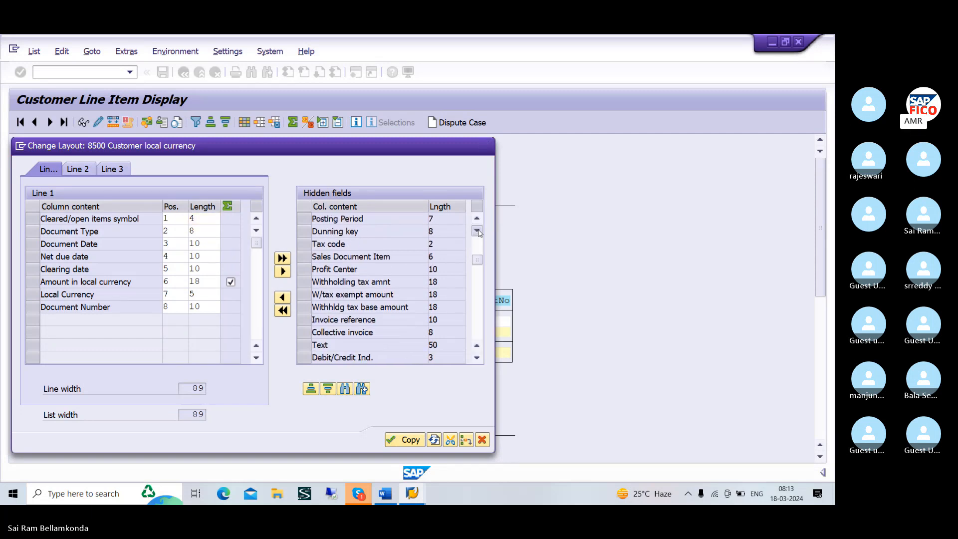
double_click(476, 230)
click(477, 230)
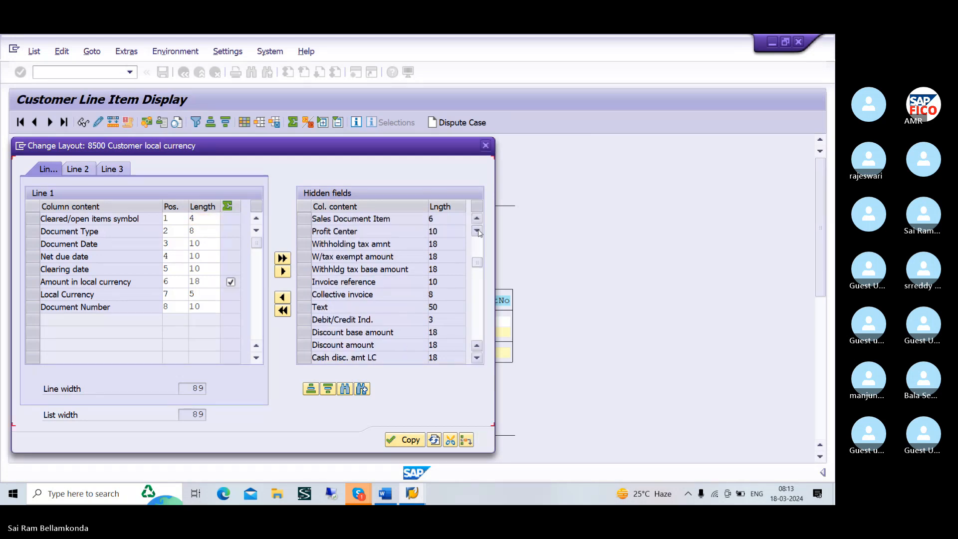
click(477, 230)
click(477, 230)
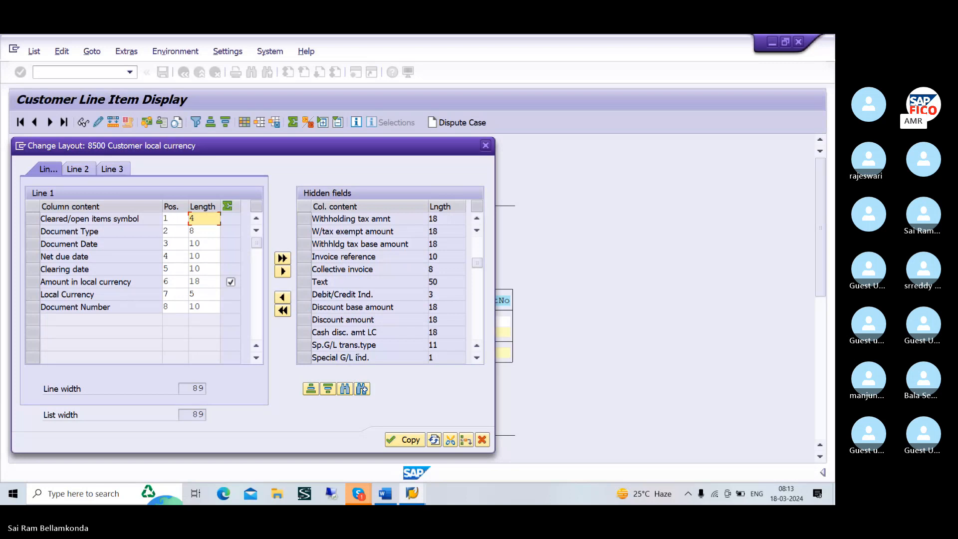
click(305, 358)
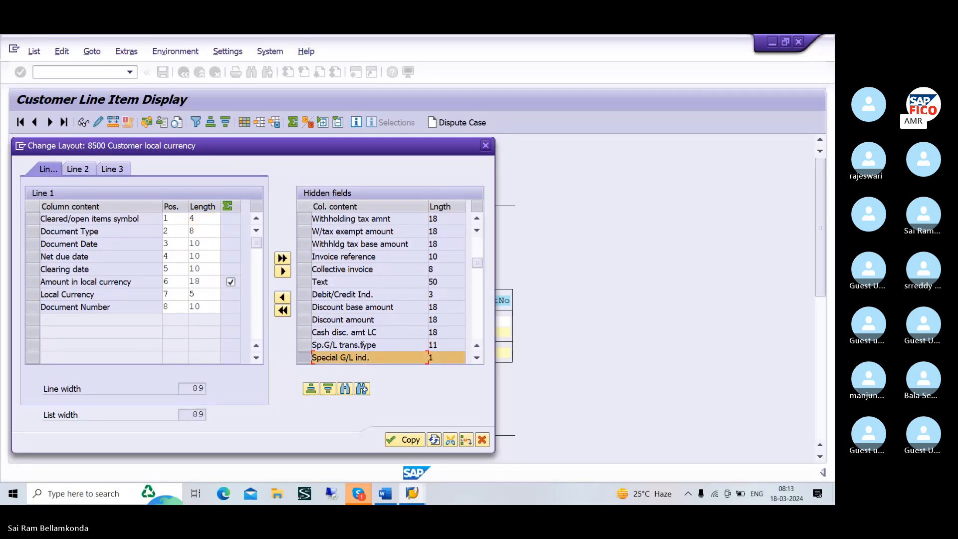
shift+click(303, 344)
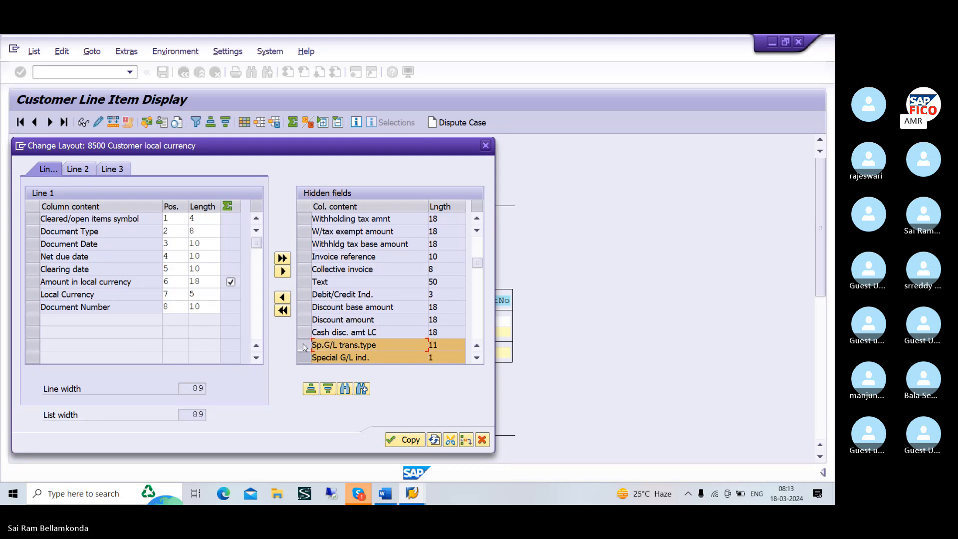
click(282, 299)
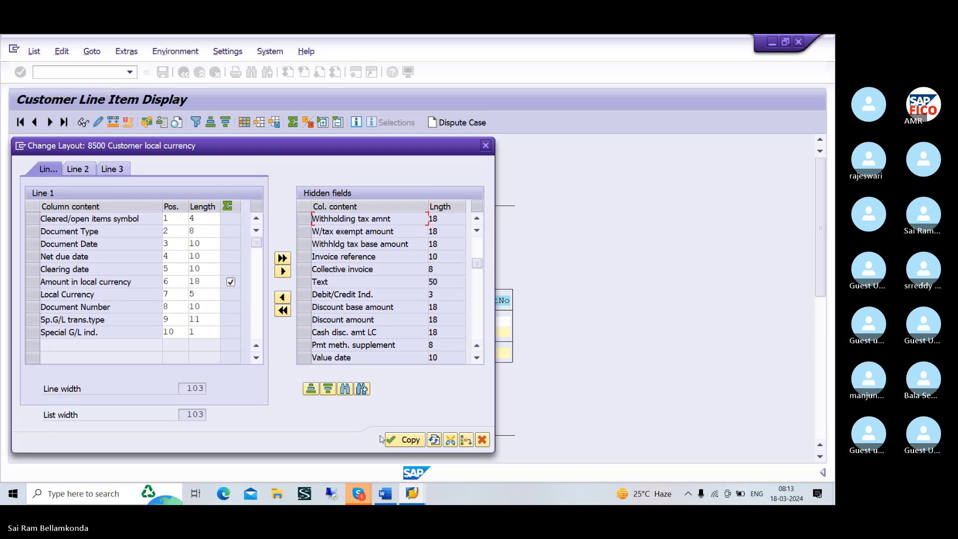
click(393, 441)
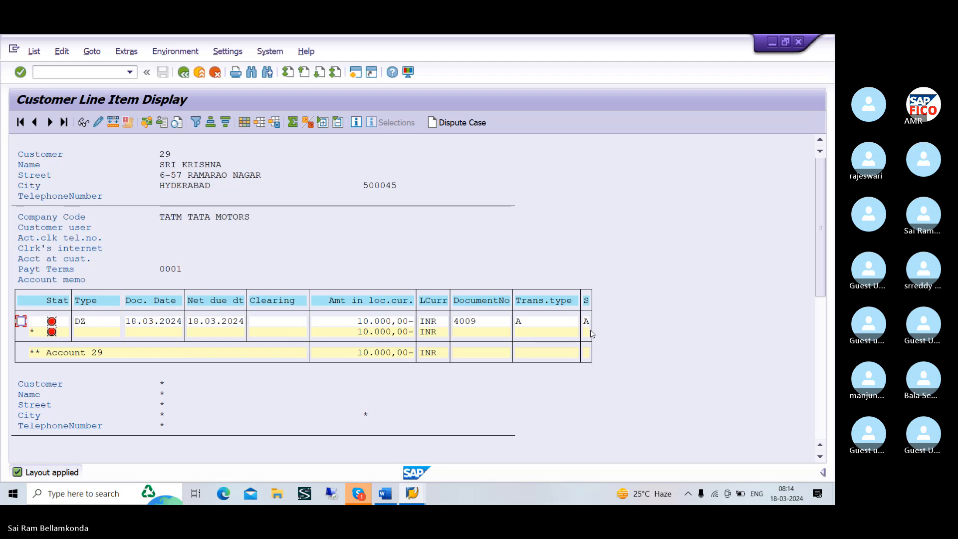
click(620, 443)
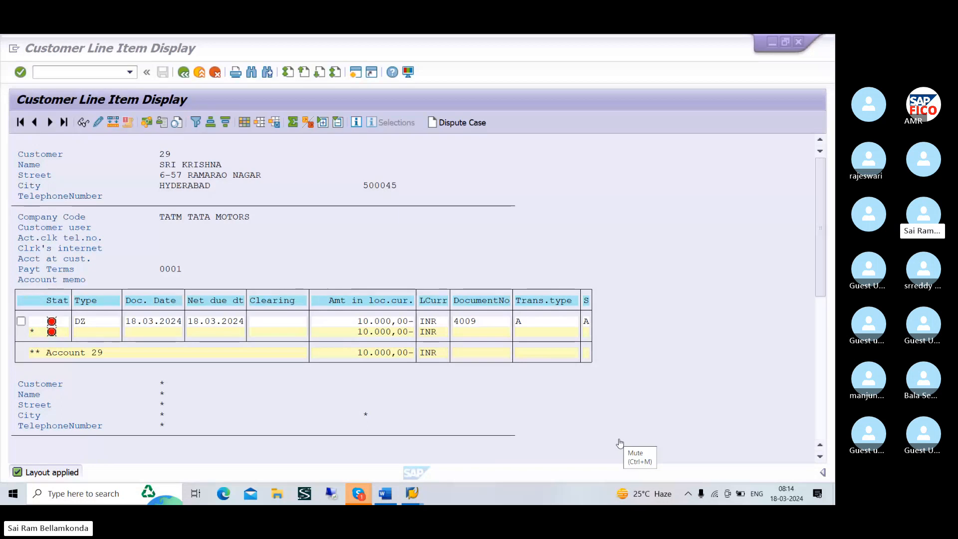
click(619, 443)
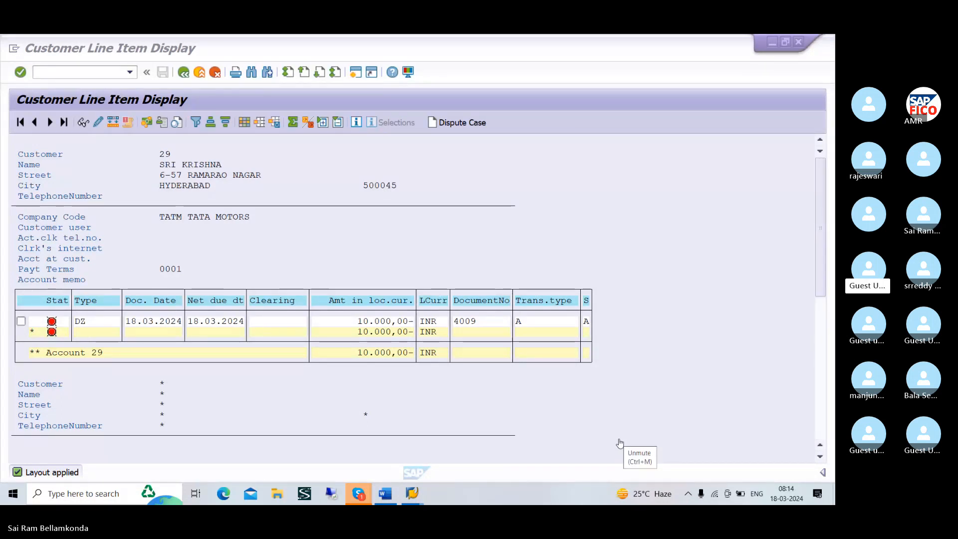
click(619, 443)
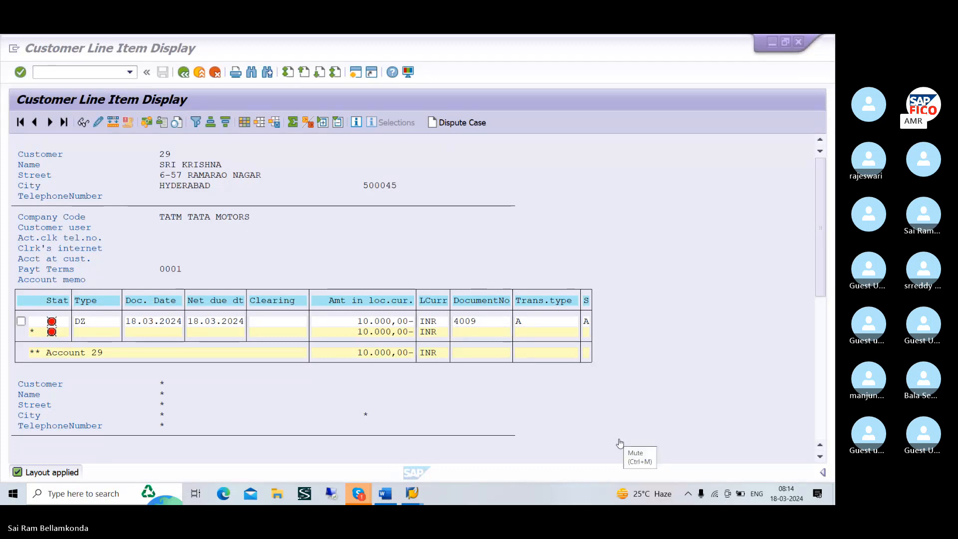
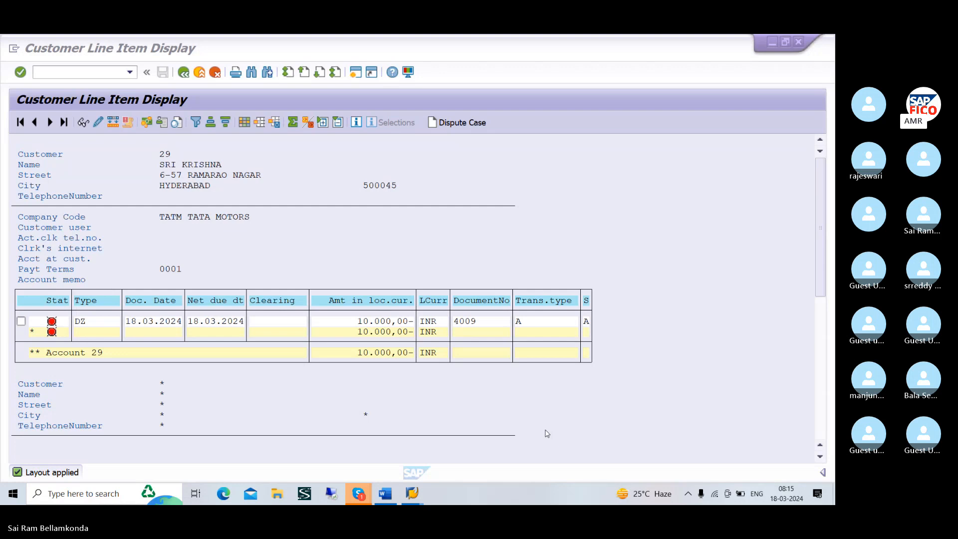
Switch to the Skype meeting window and check the latest chat messages
key(alt+Tab)
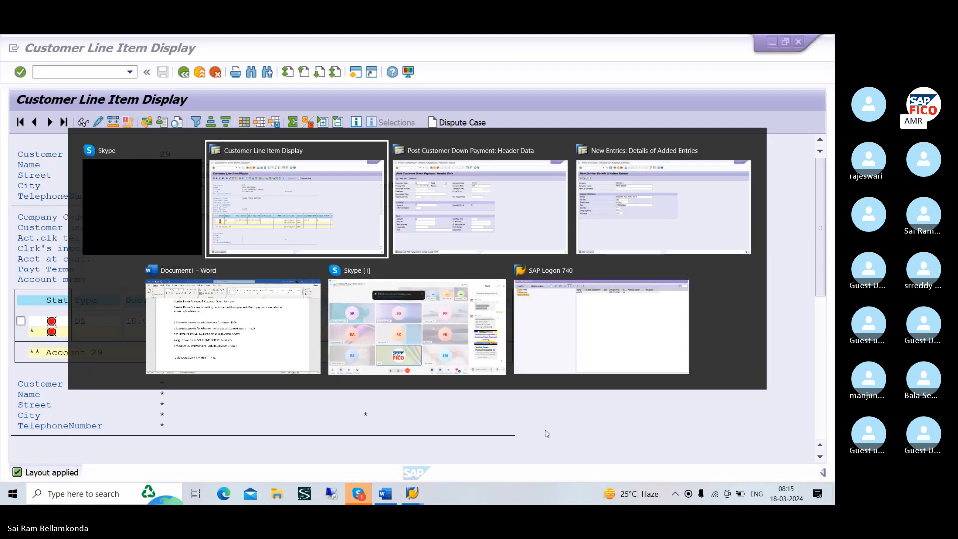
key(Tab)
key(Tab)
key(Tab)
key(Tab)
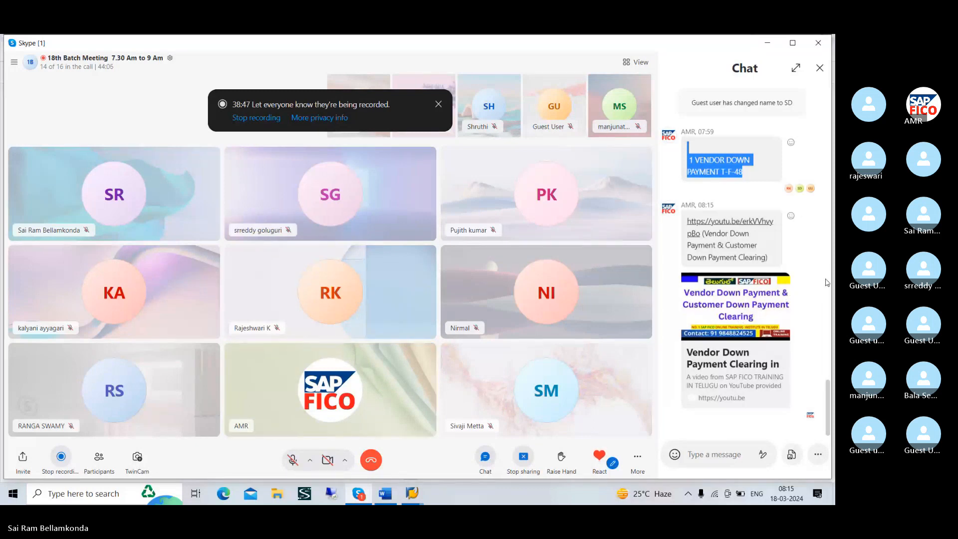
Switch to the Word notes and add the line "SALARY PAID 10000" below the vendor down payment F-48 entry
key(alt+Tab)
key(Tab)
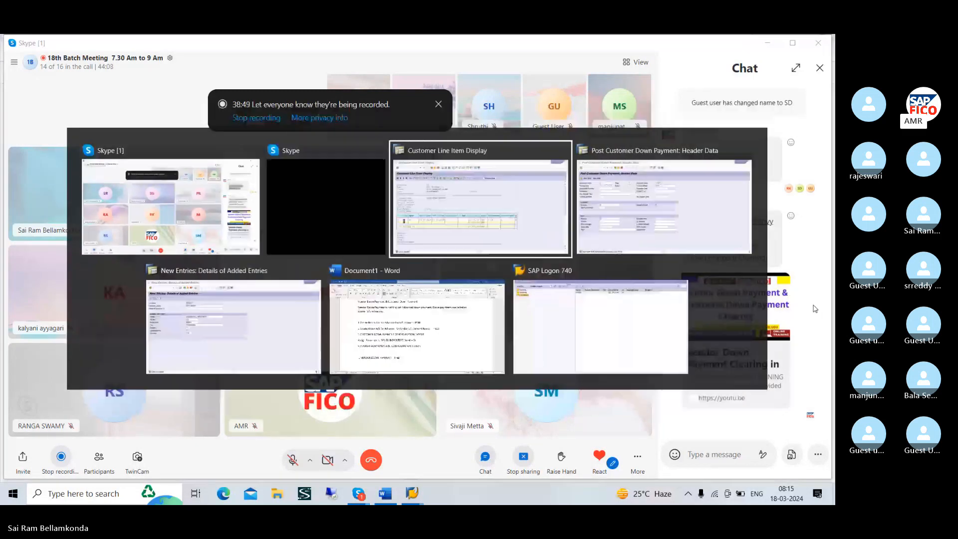
key(Tab)
key(Tab)
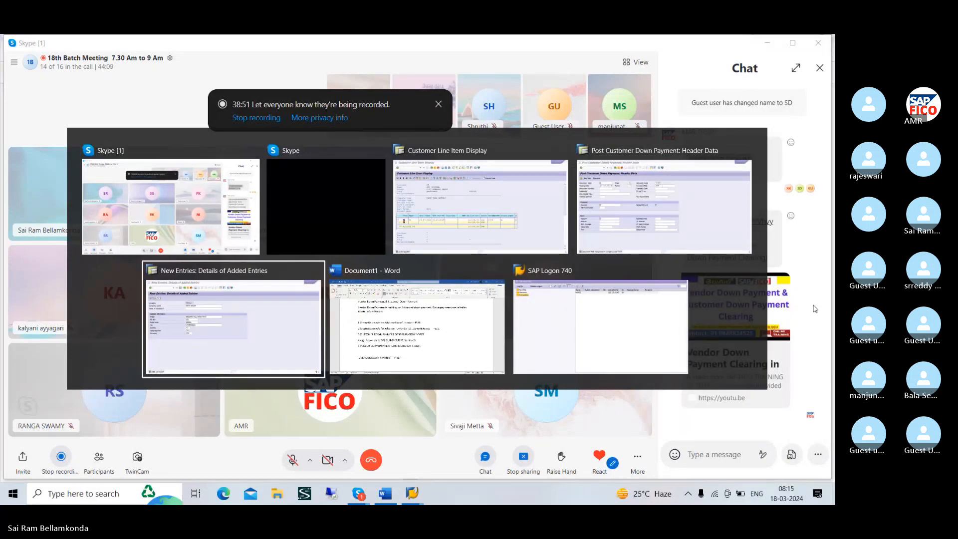
key(Tab)
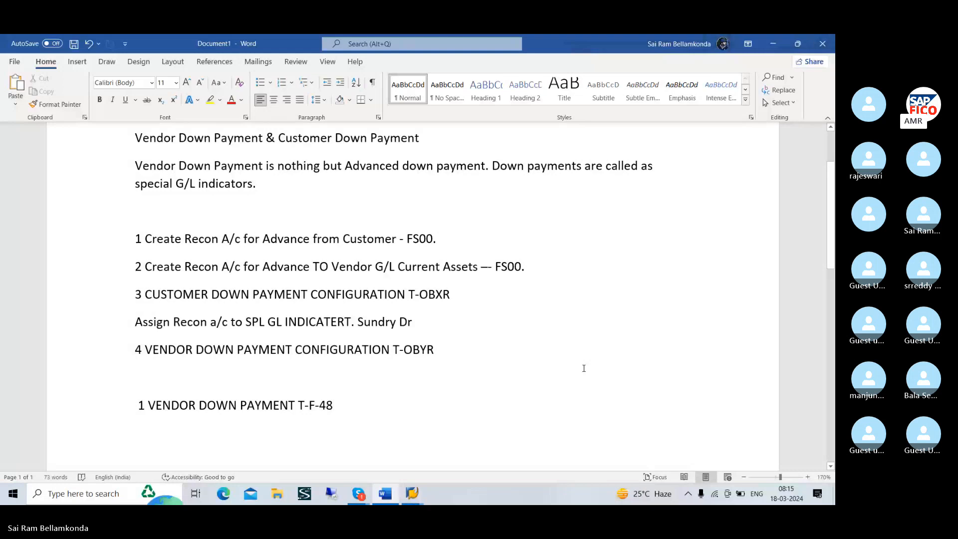
key(Return)
text(SA)
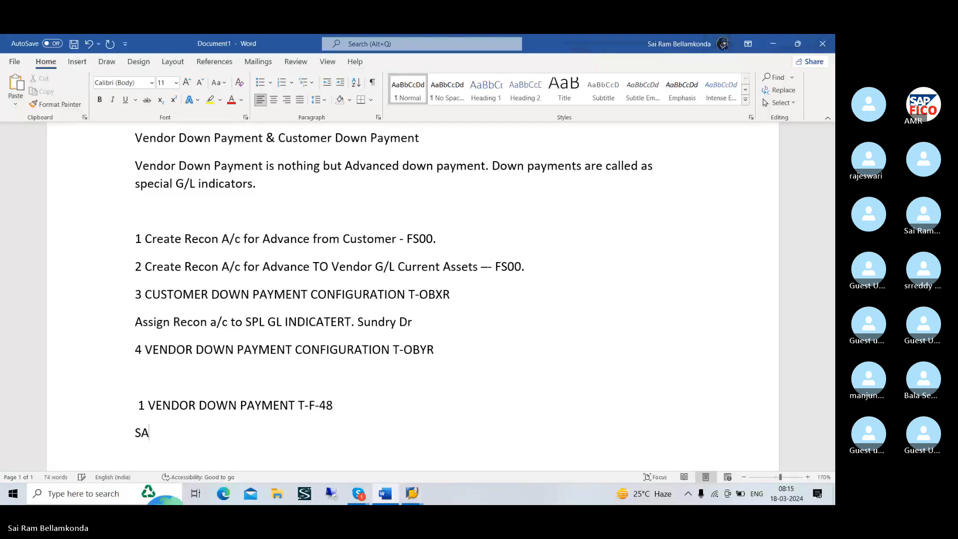
text(LARY PAID-)
key(BackSpace)
text(10000)
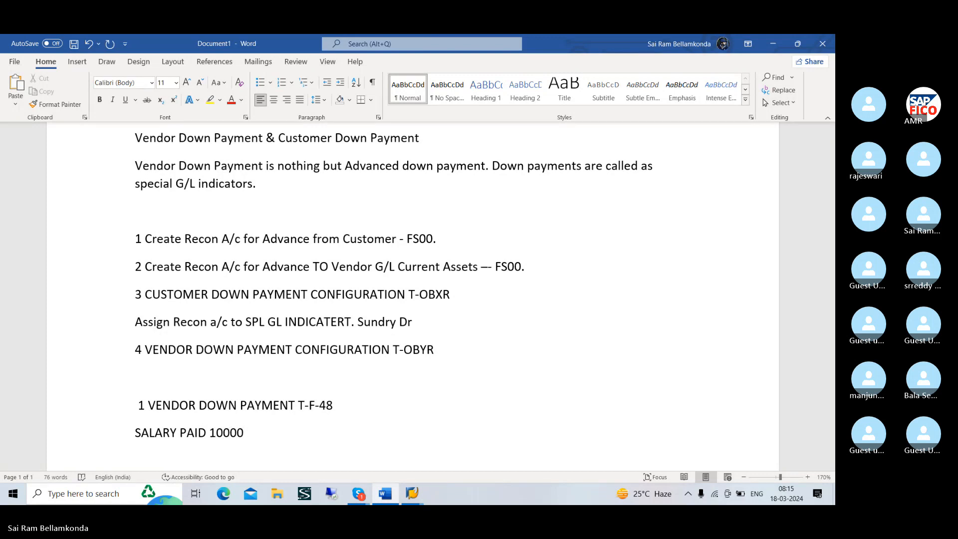
text(RENT PAID 10000)
Add the line "RENT PAID 10000" below the salary line in the notes
key(Return)
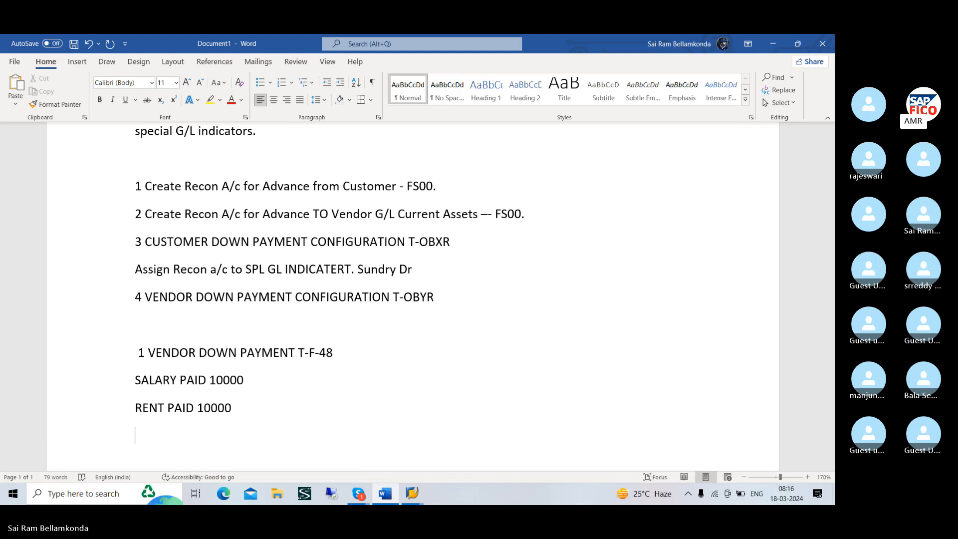
Add the line "COMMESSION PAID 10000" below the rent line and start a new line after it
text(COM)
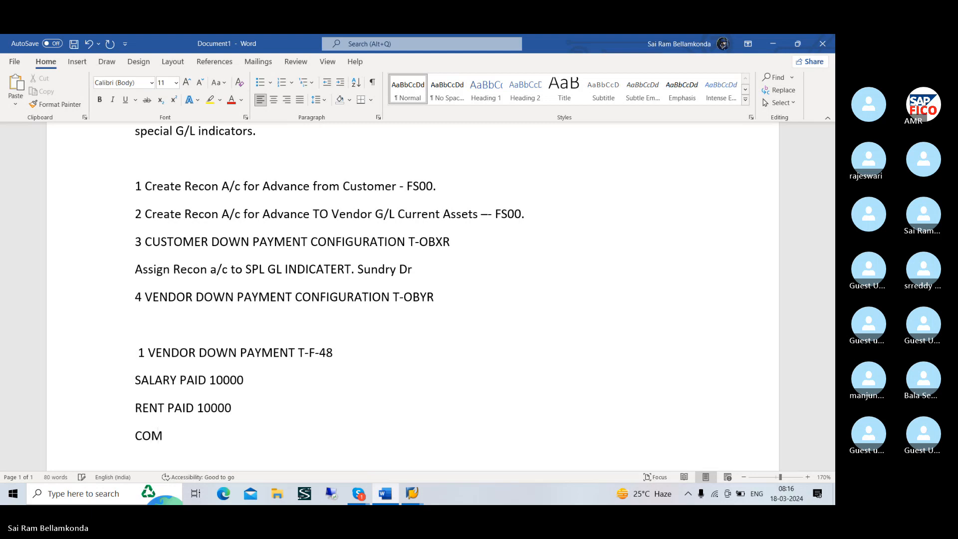
text(MES)
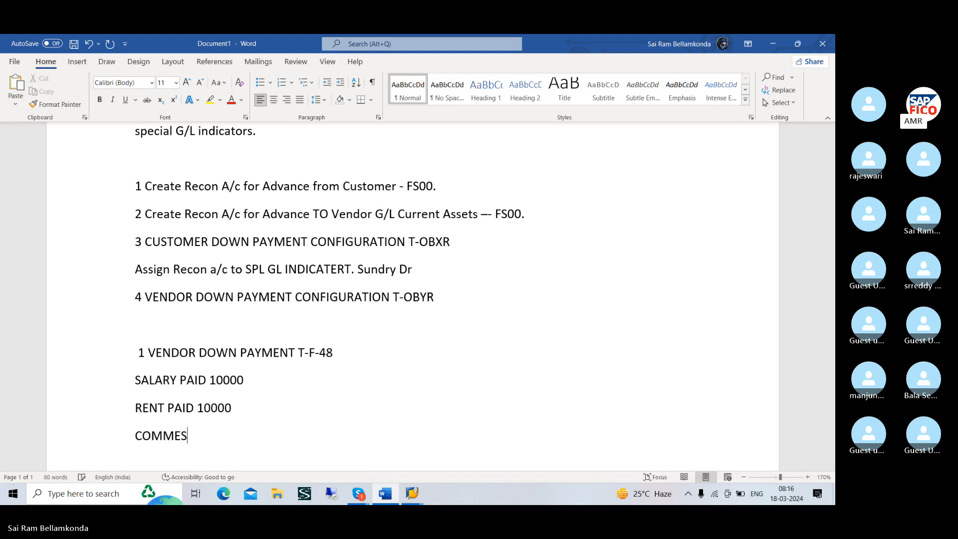
text(SION PA)
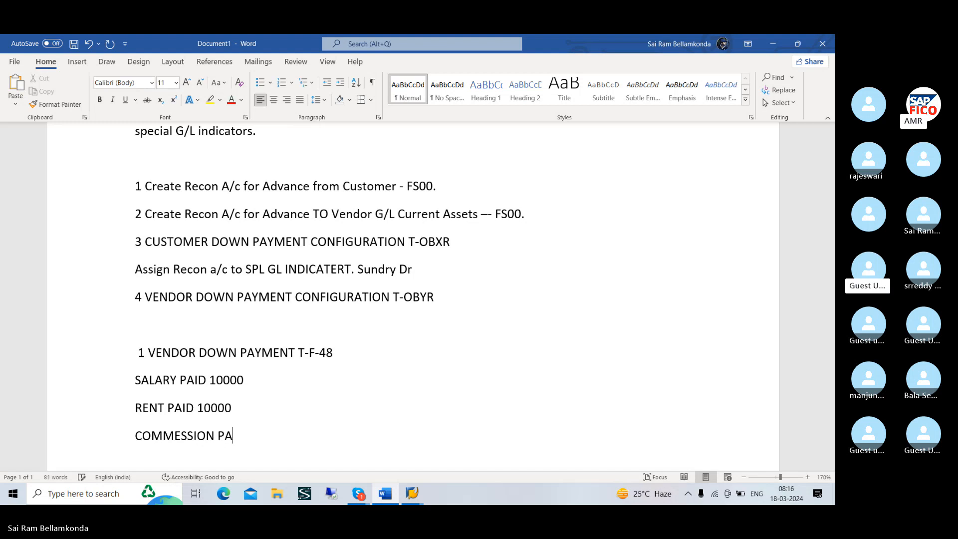
text(ID 10000)
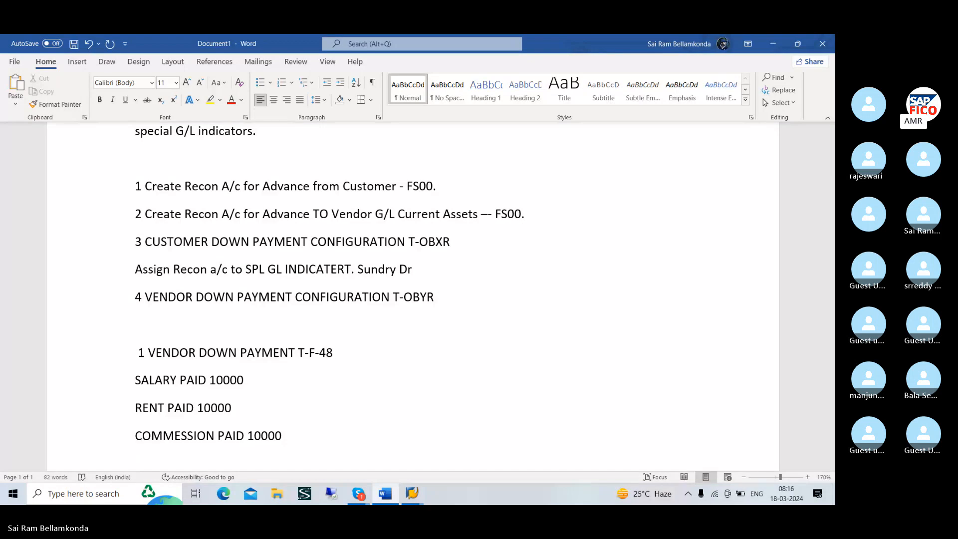
key(Return)
Switch to the SAP customer down payment session and open the Enter G/L Account Document transaction there
key(alt+Tab)
key(alt+Tab)
key(alt+Tab)
key(alt+Tab)
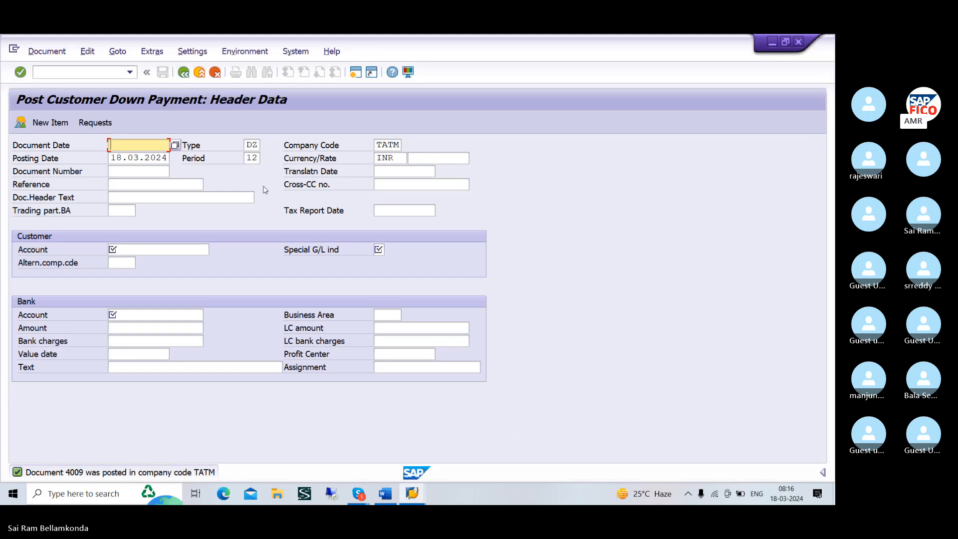
click(100, 69)
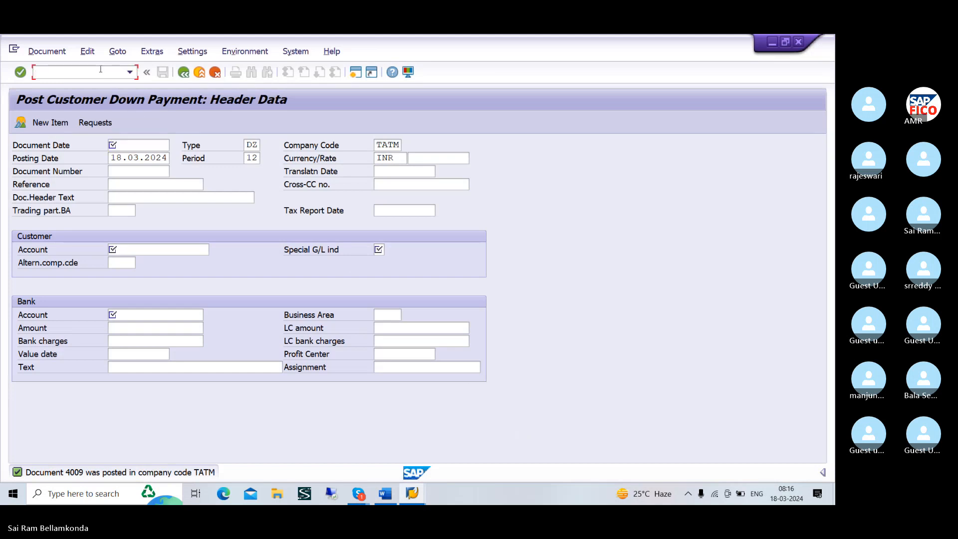
text(/NFB50)
key(Return)
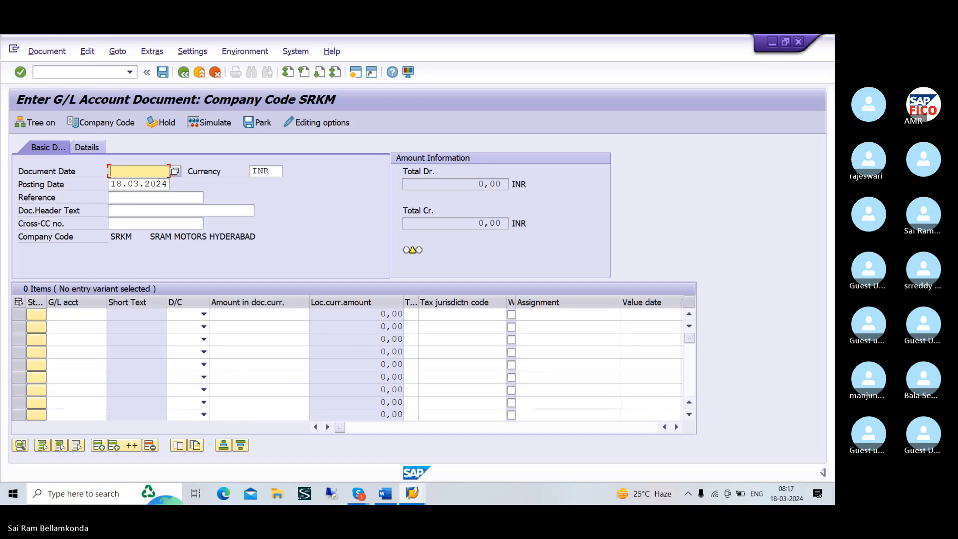
Enter 18.03.2024 as the document date of the G/L document for company code SRKM
text(1)
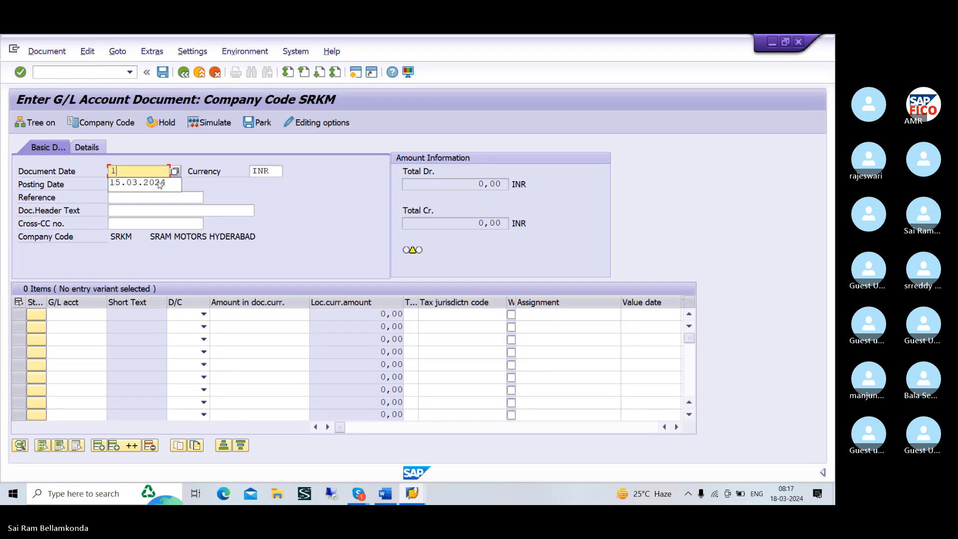
text(8)
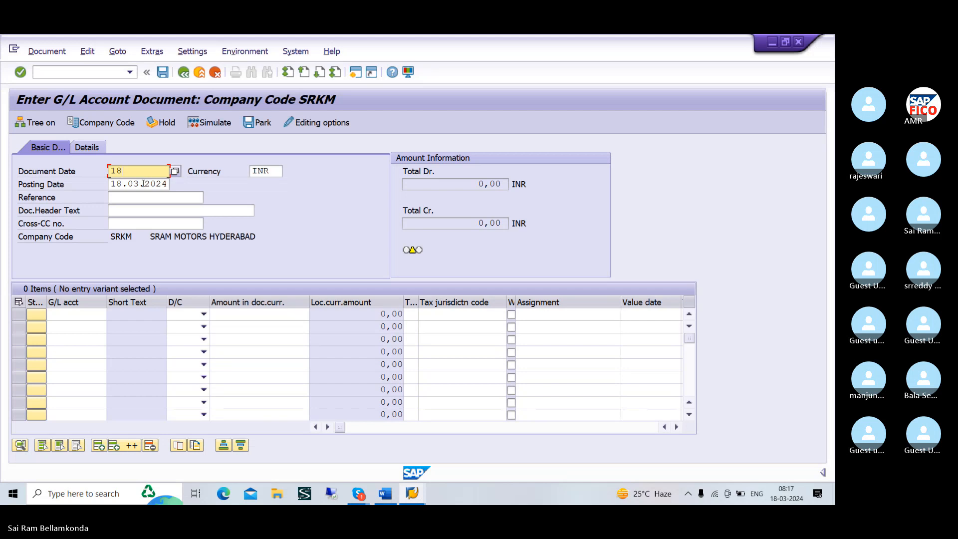
text(.03.2024)
Change the company code to TATM and set the G/L document's date to 18.03.2024
click(120, 123)
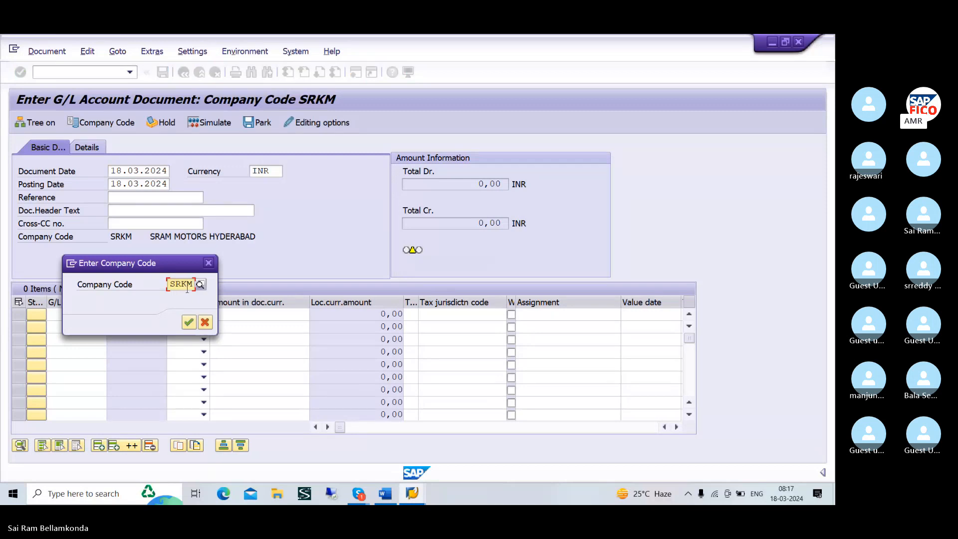
text(SR)
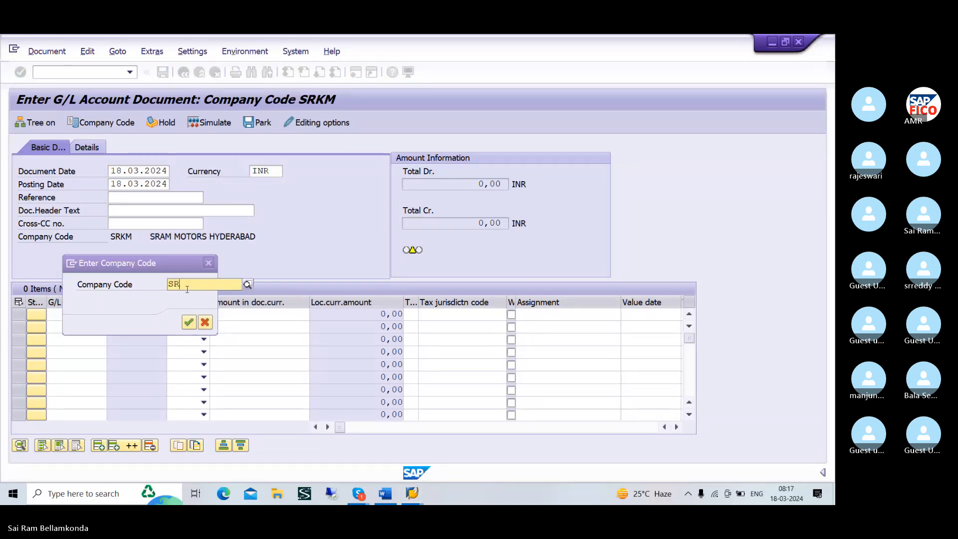
text(TAT)
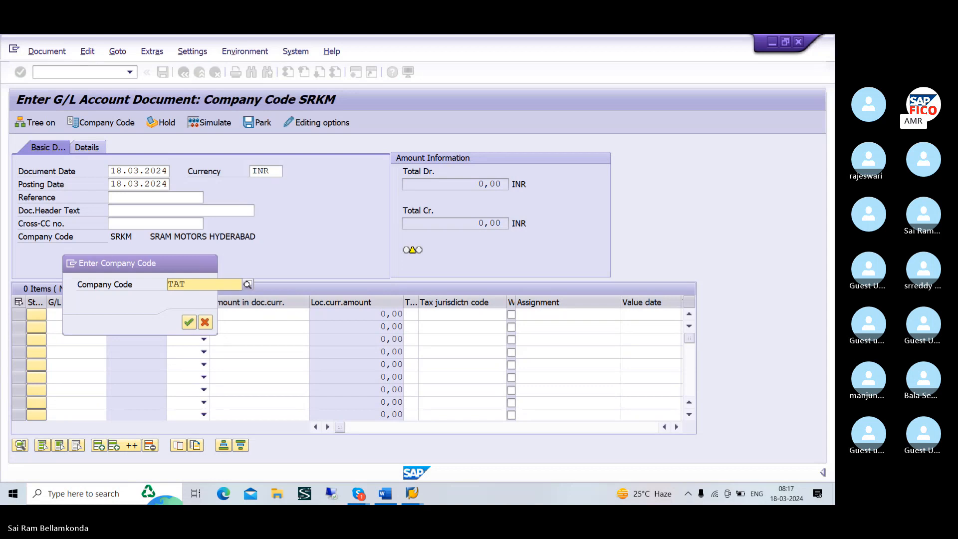
text(M)
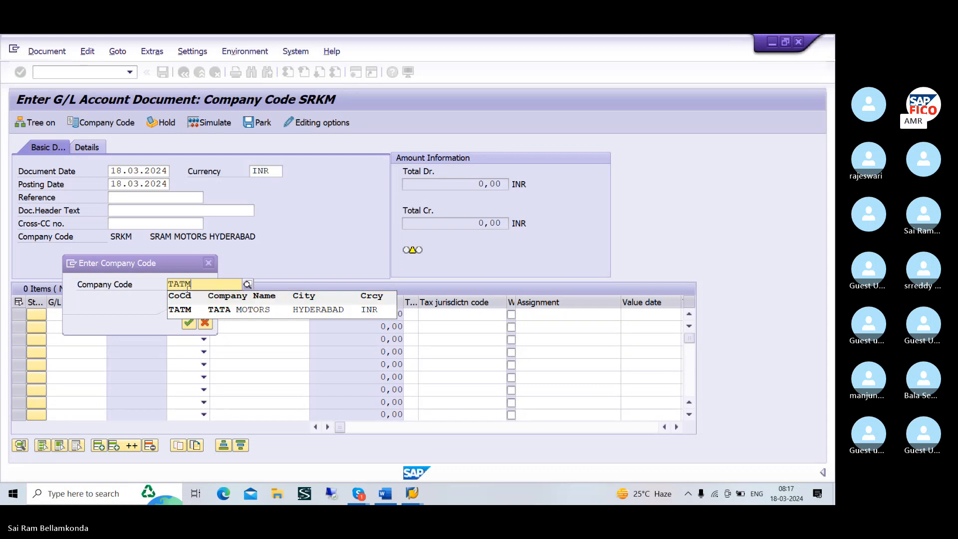
click(187, 311)
click(189, 323)
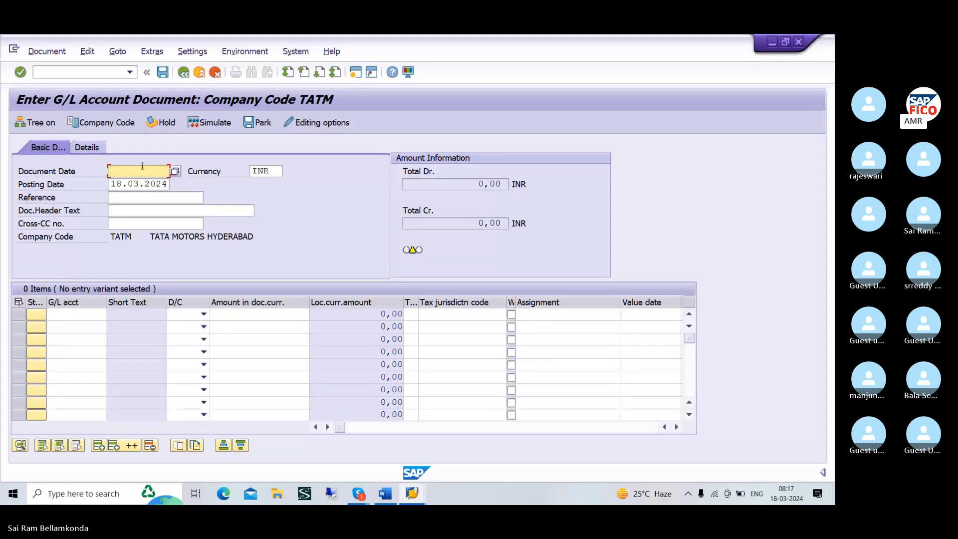
text(18)
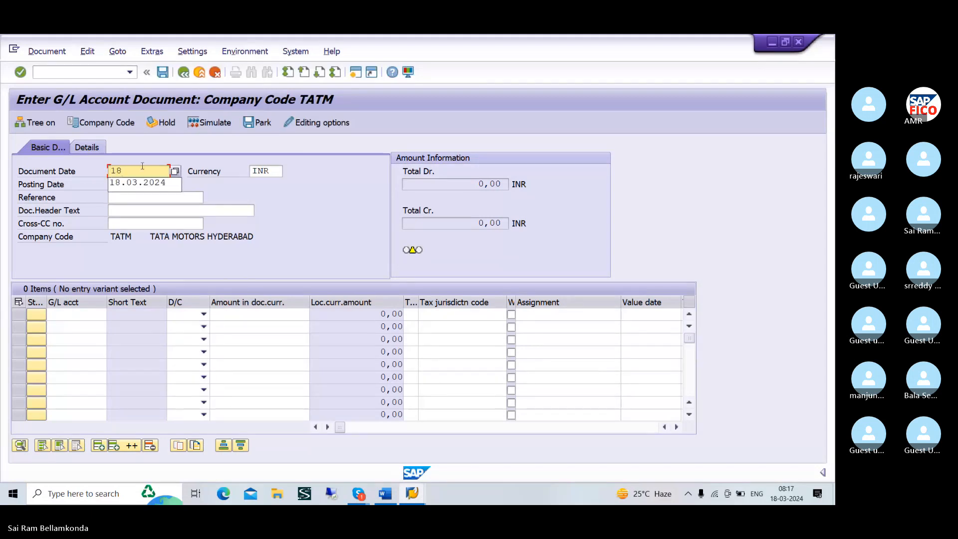
text(.03.2024)
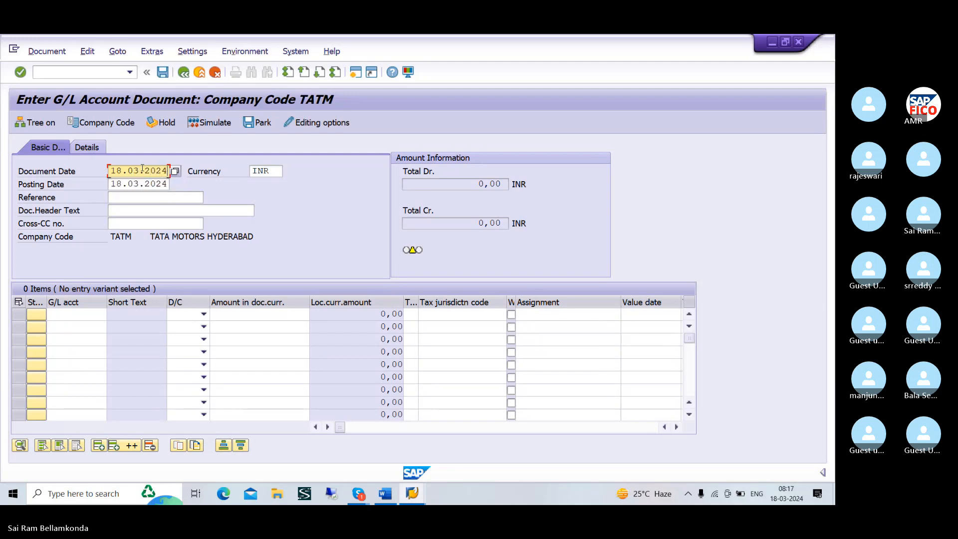
Fill the first line item with RENT ACCOUNT (G/L 400300) as a debit of 10000
click(79, 315)
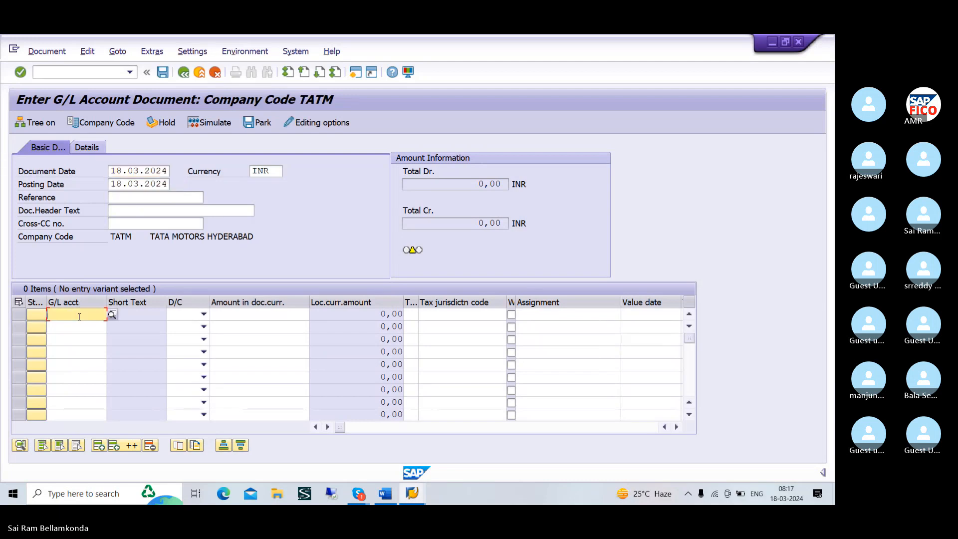
click(111, 316)
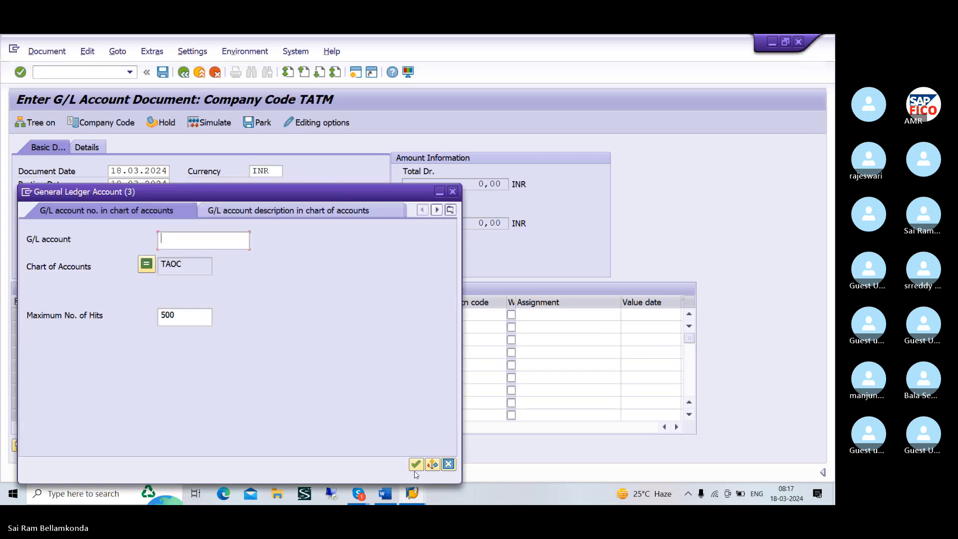
click(415, 464)
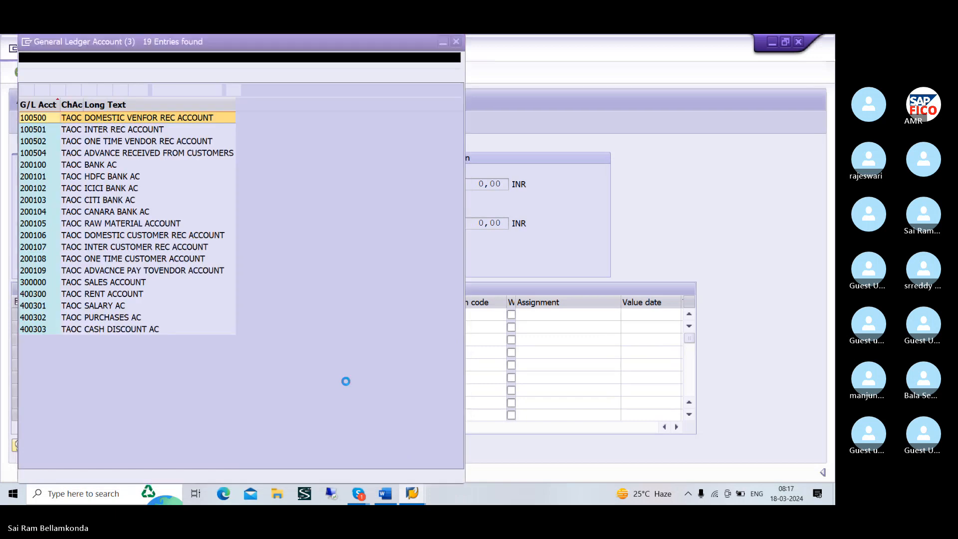
click(114, 296)
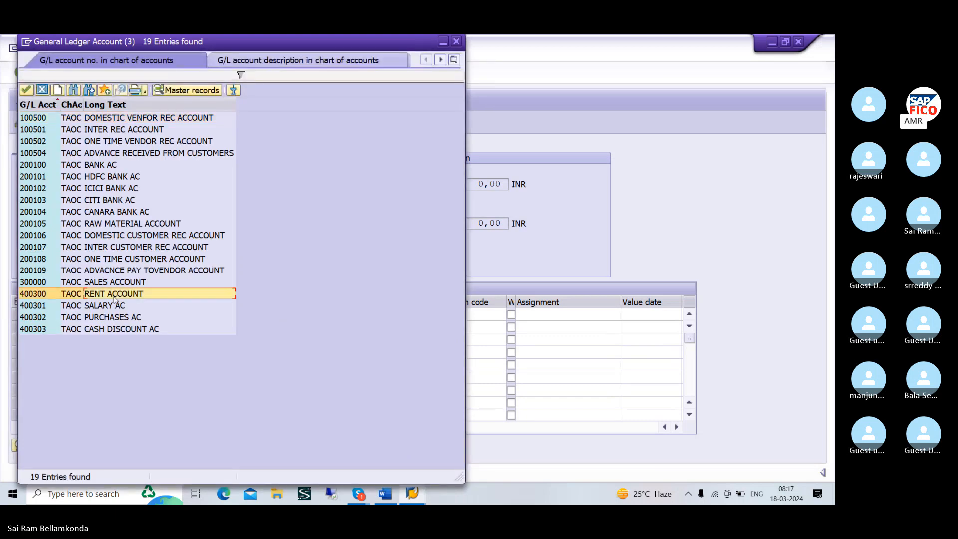
click(26, 90)
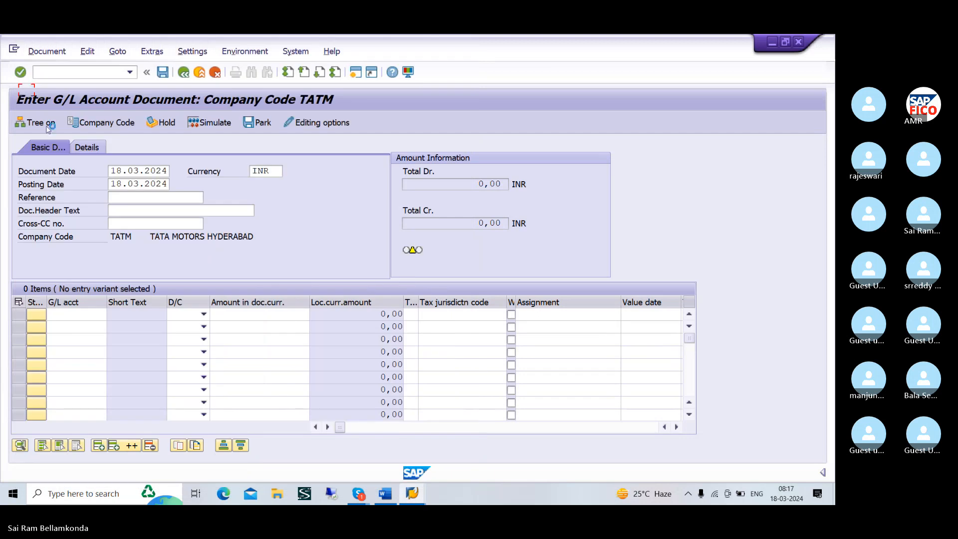
click(203, 314)
click(182, 340)
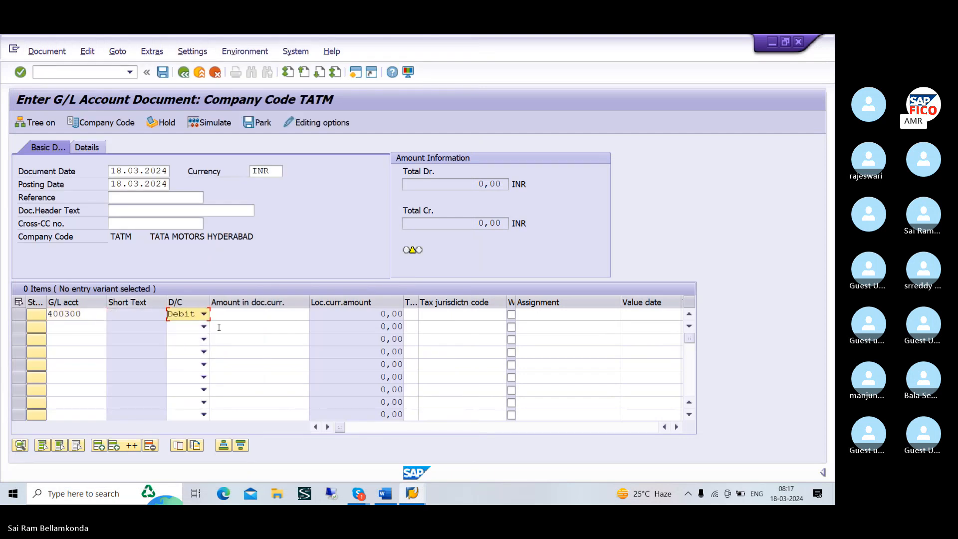
click(241, 316)
text(10000)
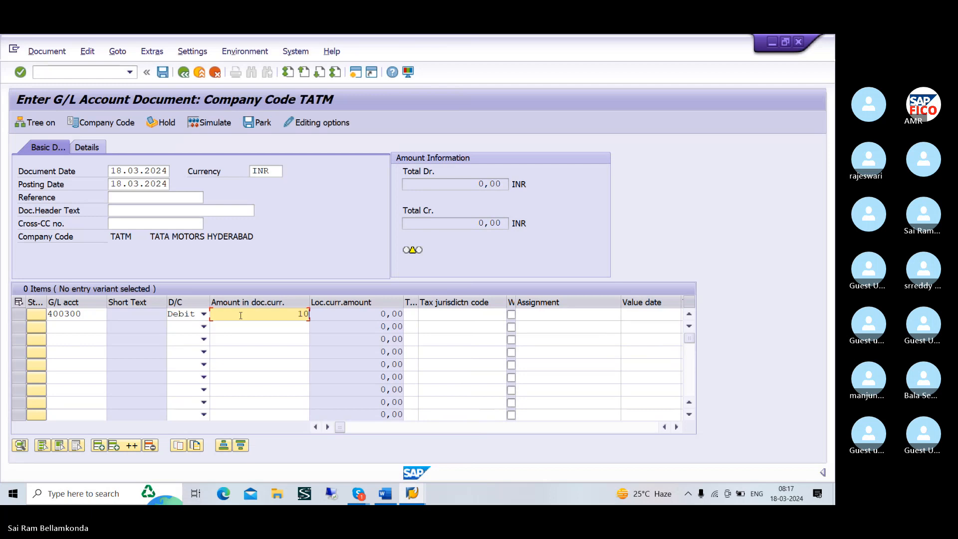
Add SALARY AC (G/L 400301) as the second line item and mark it as a debit
click(88, 329)
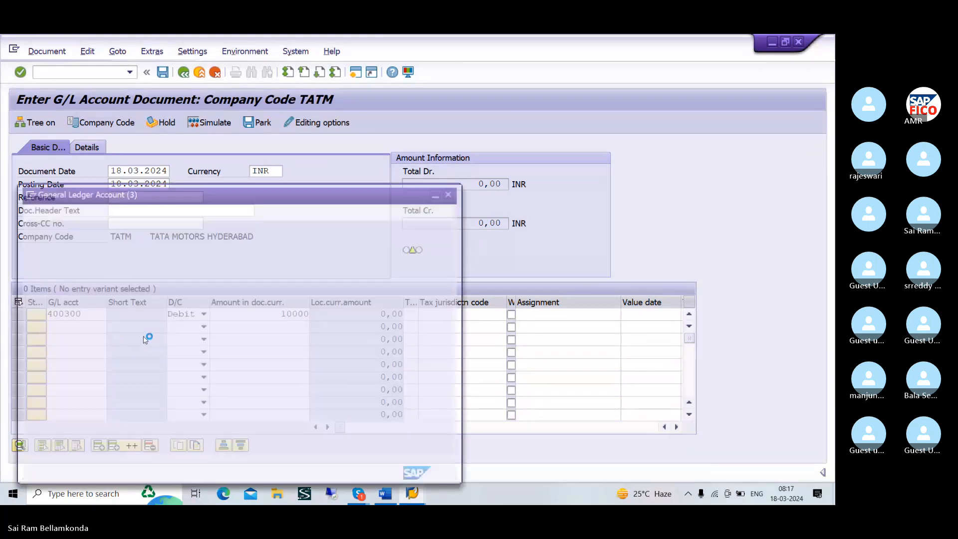
click(415, 465)
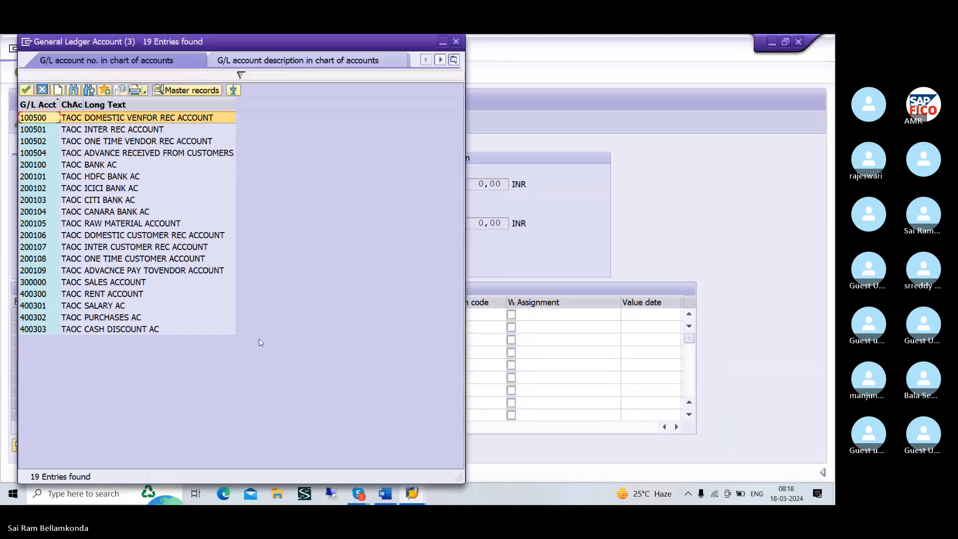
click(142, 305)
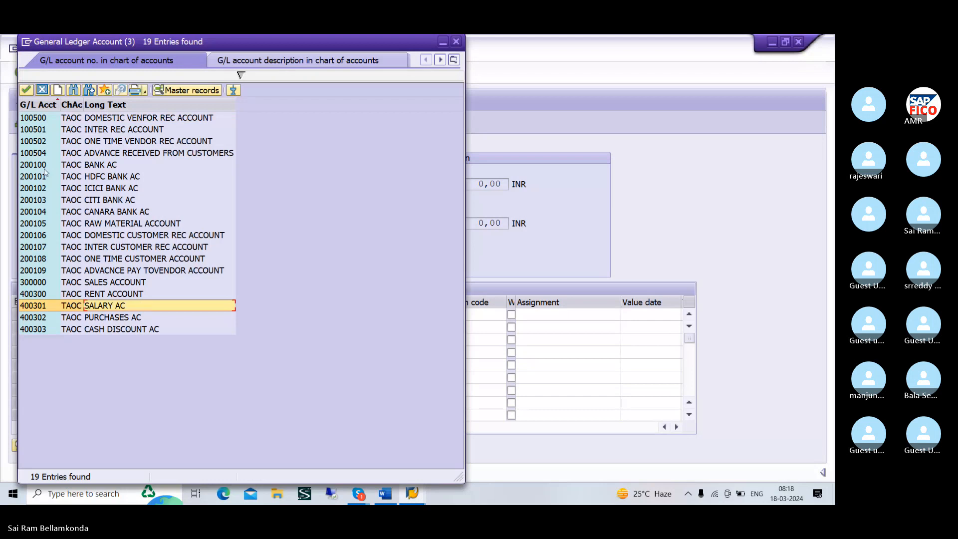
click(26, 90)
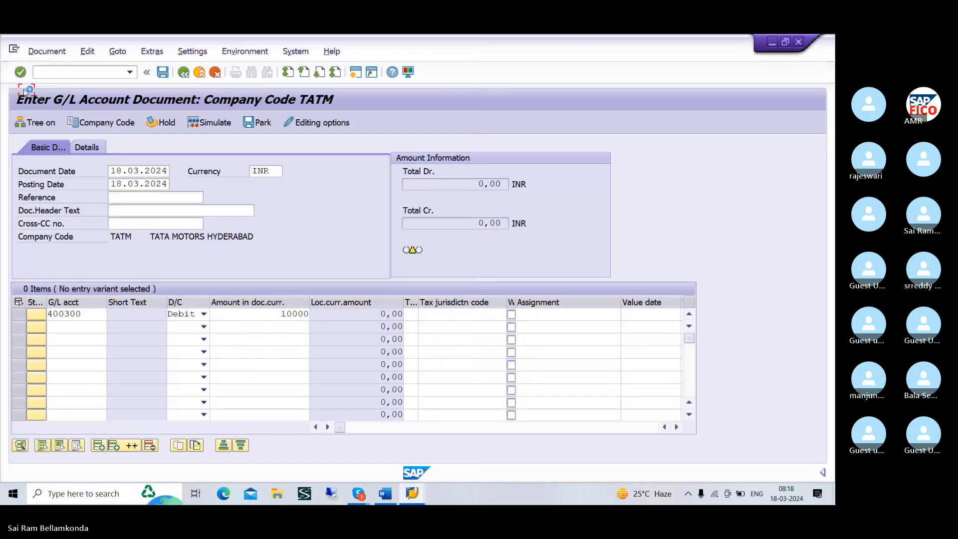
click(204, 326)
click(184, 352)
click(185, 352)
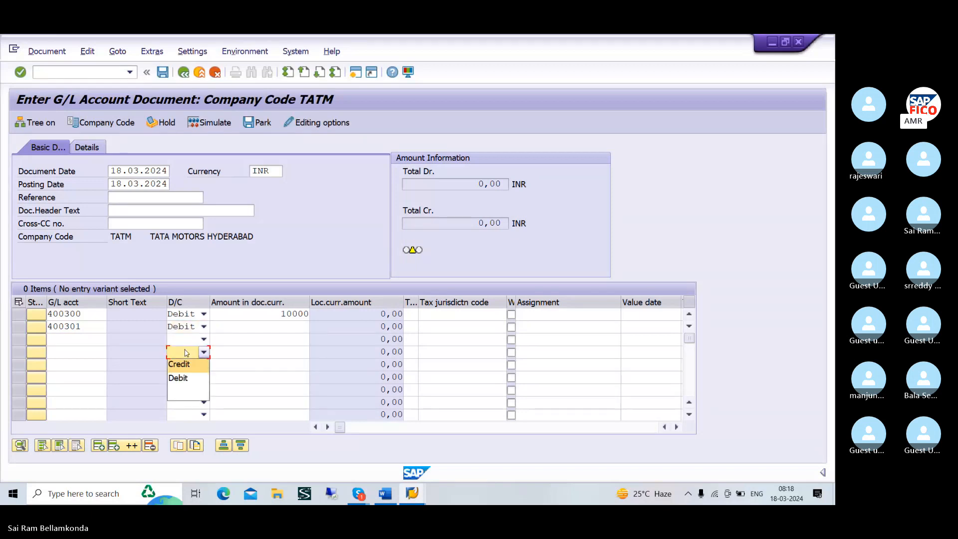
click(184, 378)
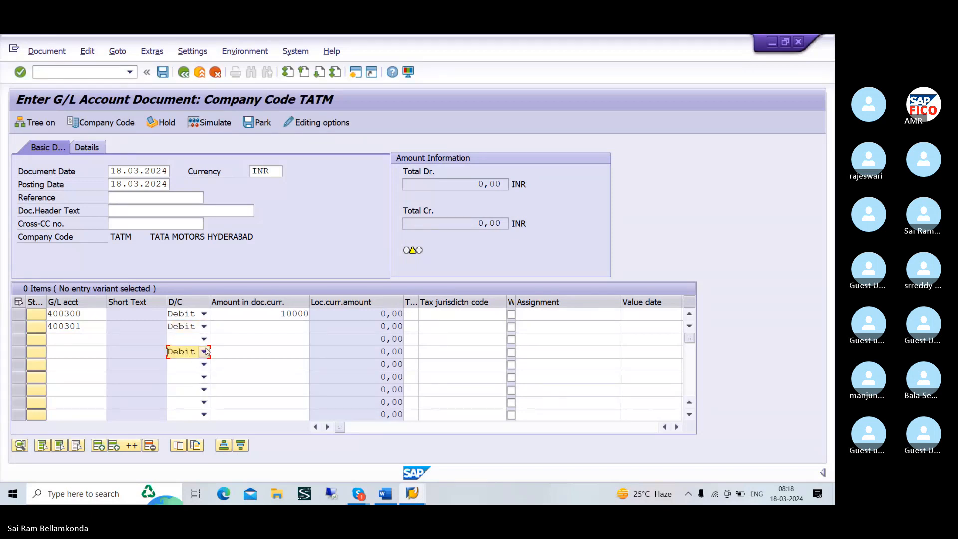
click(203, 352)
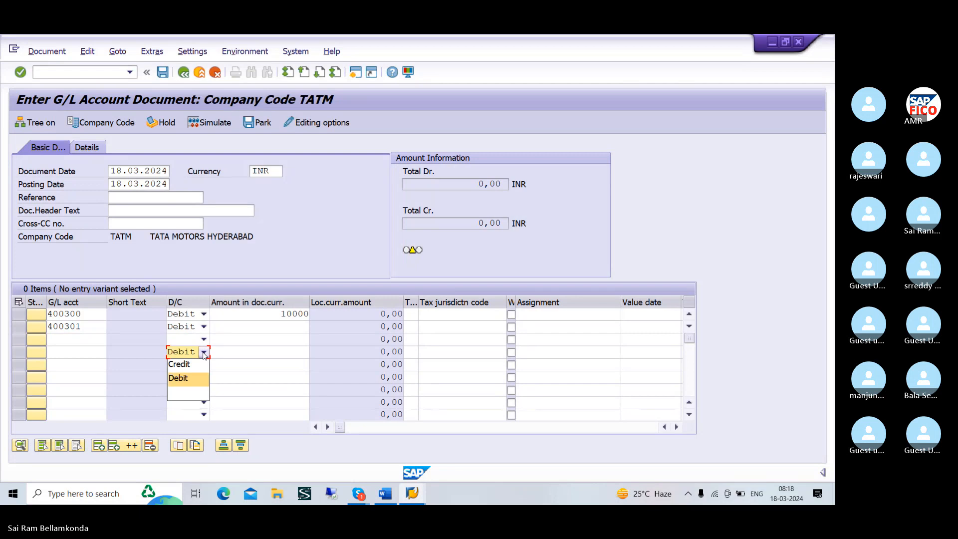
click(191, 394)
Enter 10000 as the amount of the salary line item
click(254, 328)
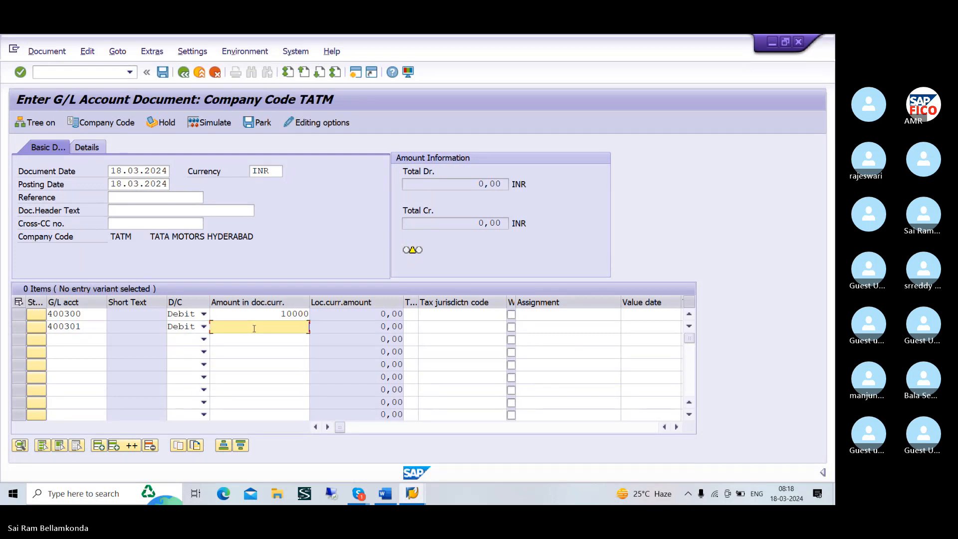
text(10000)
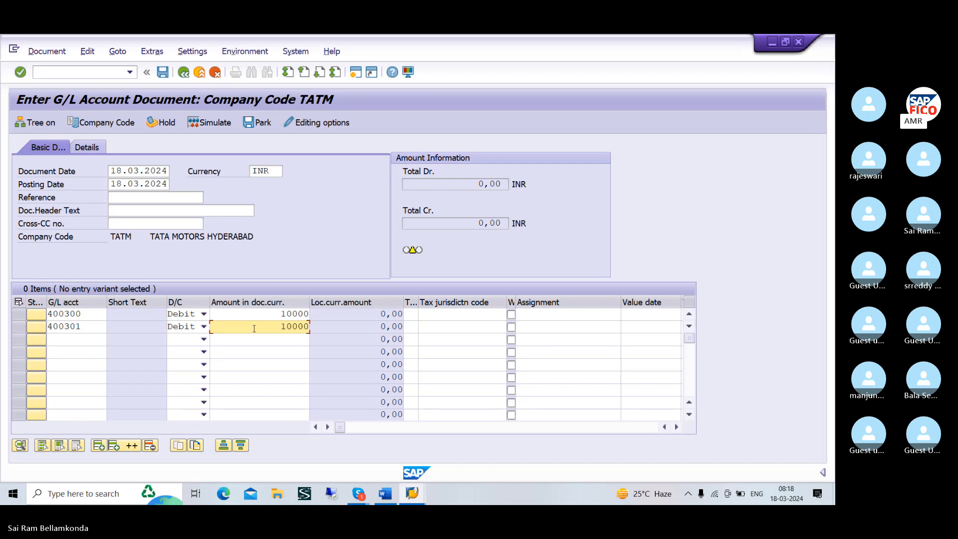
Fill the third line item with CASH DISCOUNT AC (G/L 400303) as a debit of 10000
click(93, 338)
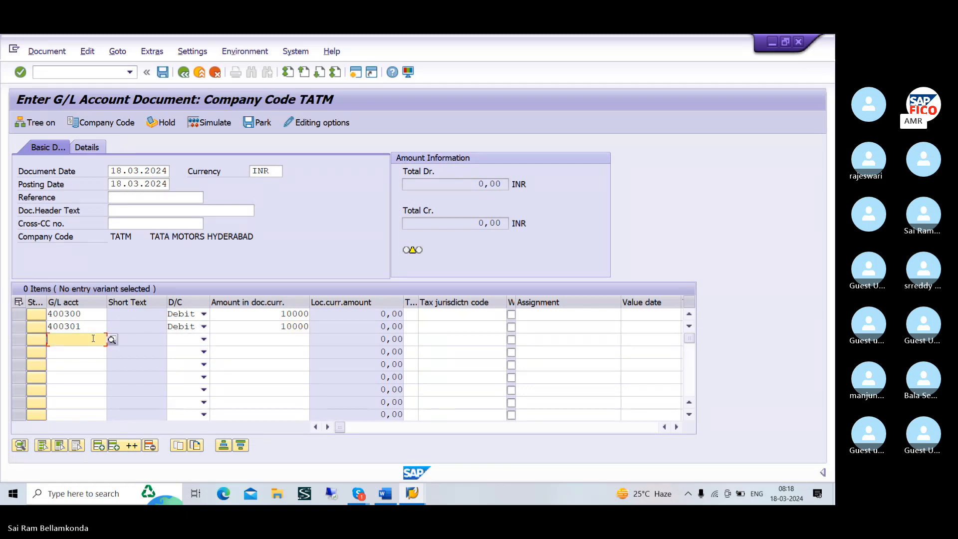
click(112, 340)
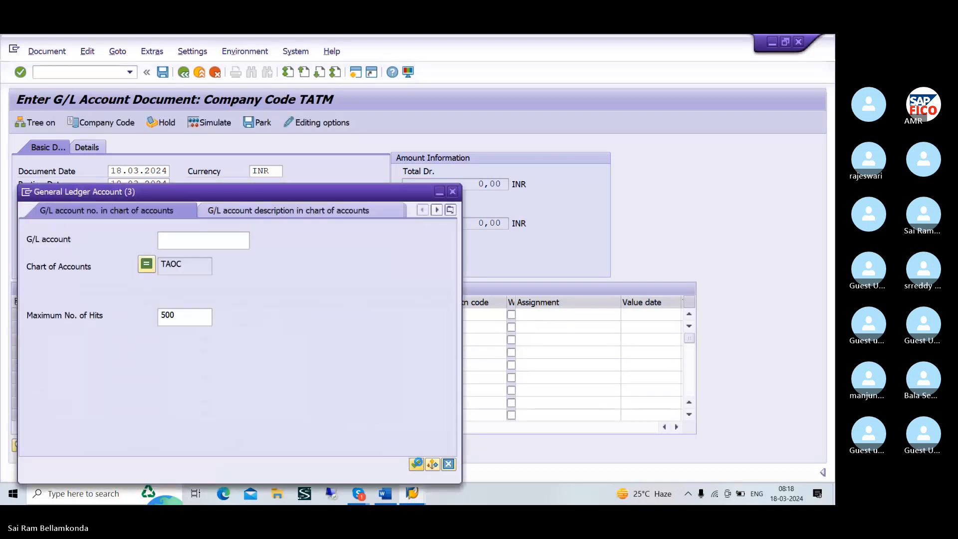
click(416, 463)
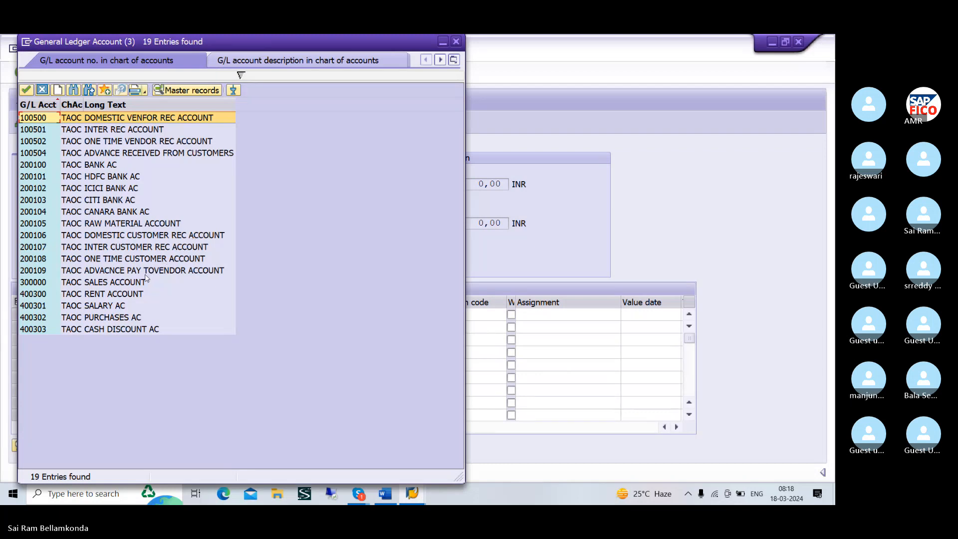
click(100, 331)
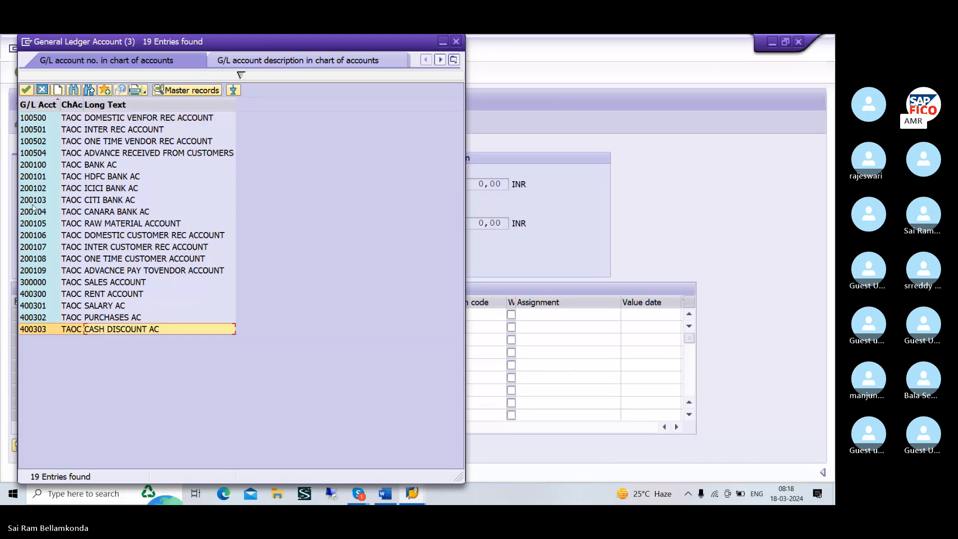
click(27, 90)
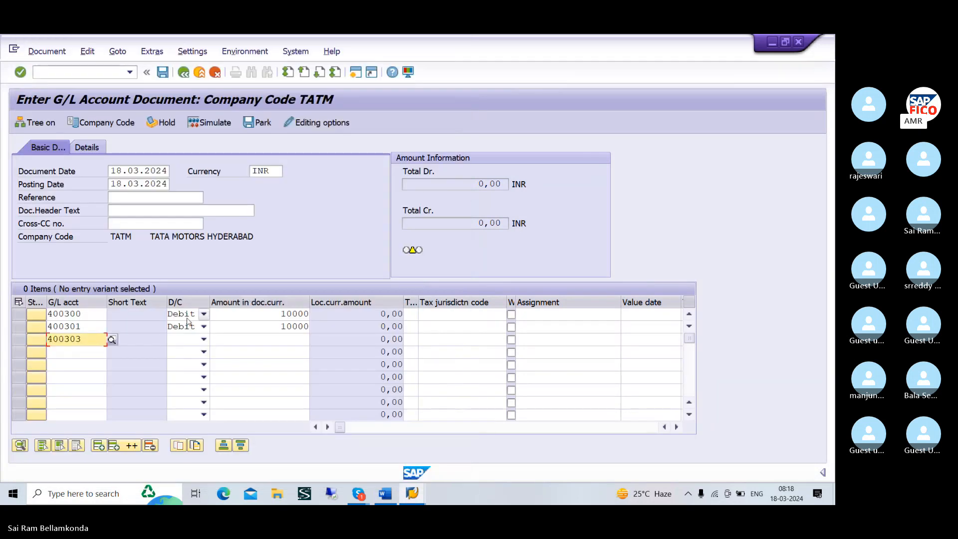
click(204, 339)
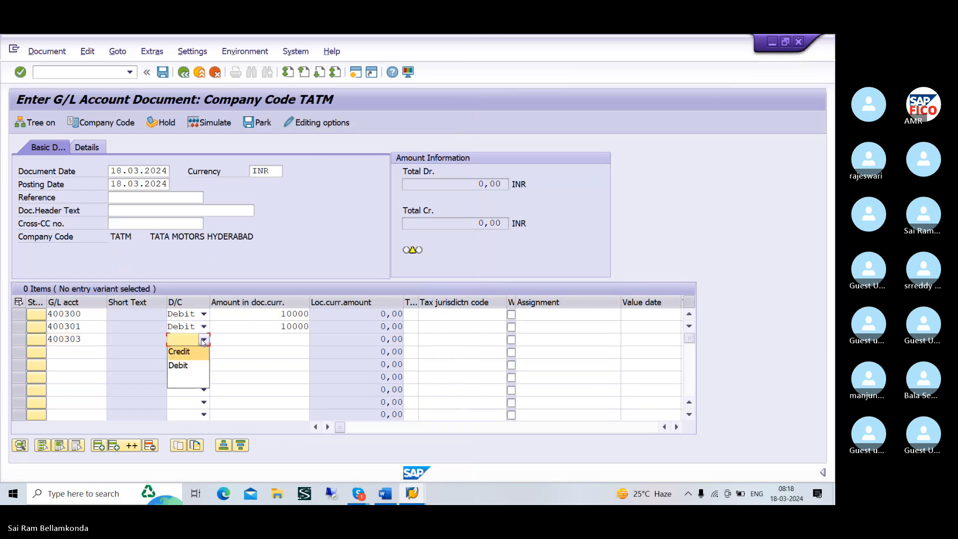
click(179, 365)
click(263, 338)
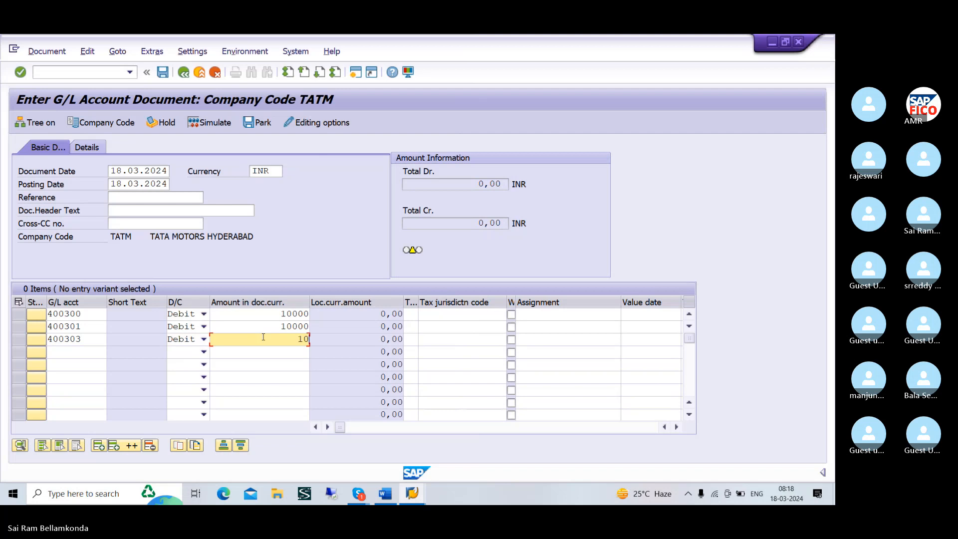
text(10000)
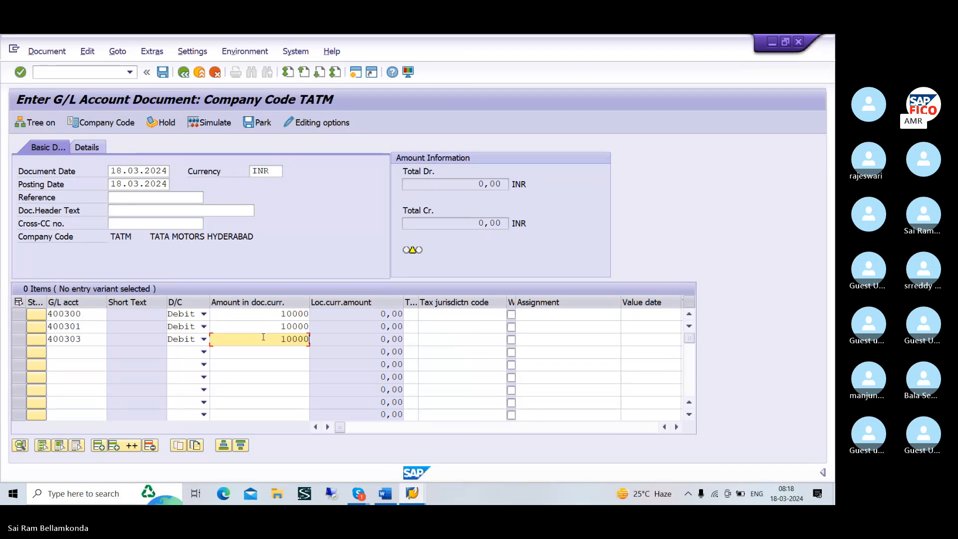
Add BANK AC (G/L 200100) as the fourth line item and mark it as a credit
click(69, 353)
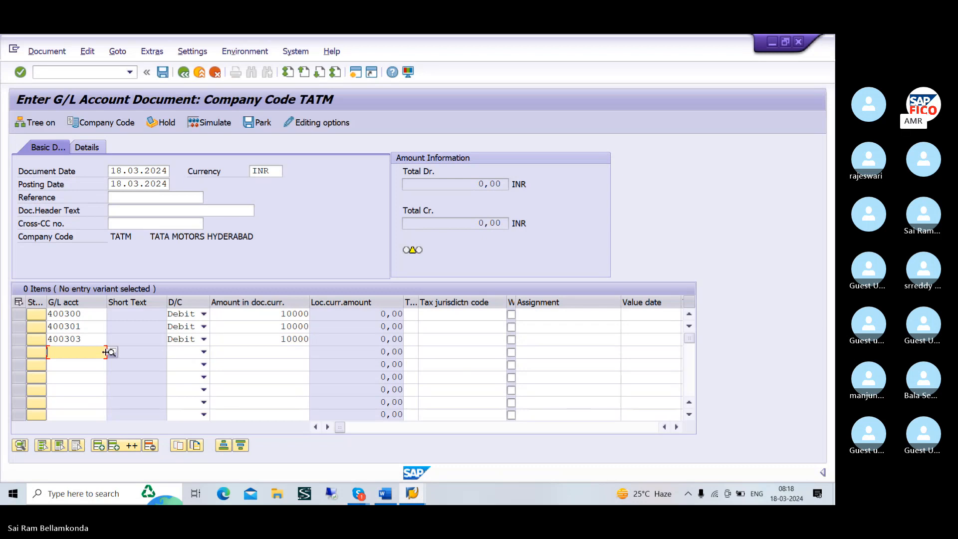
click(112, 352)
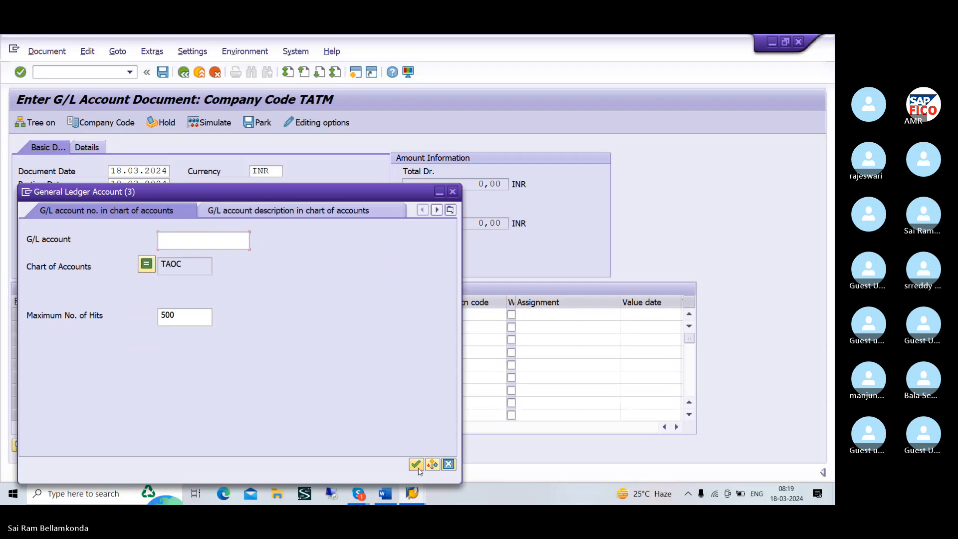
click(416, 465)
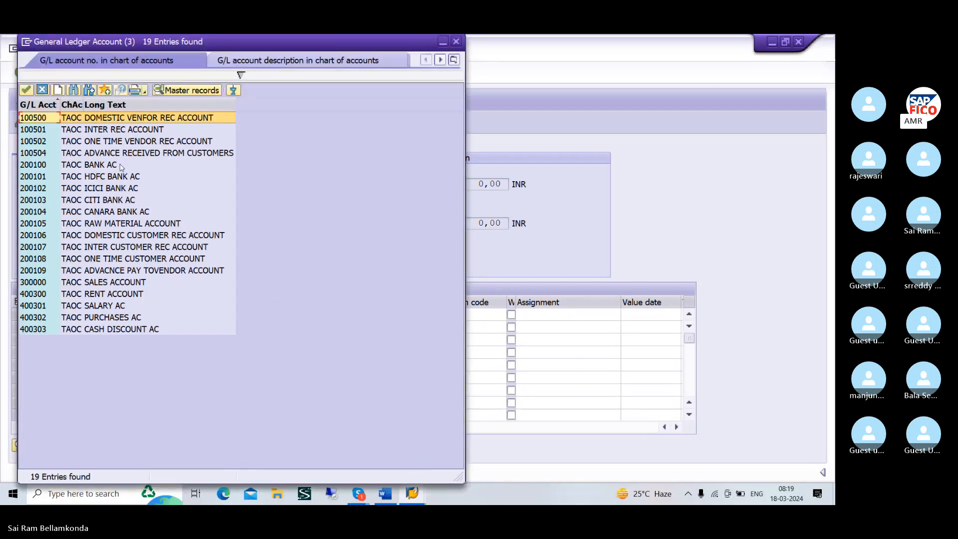
click(121, 167)
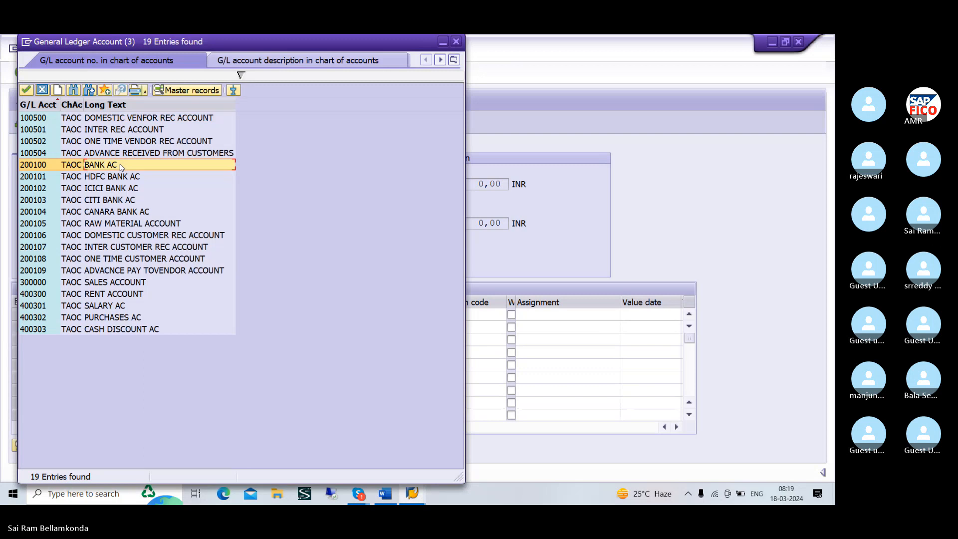
click(25, 90)
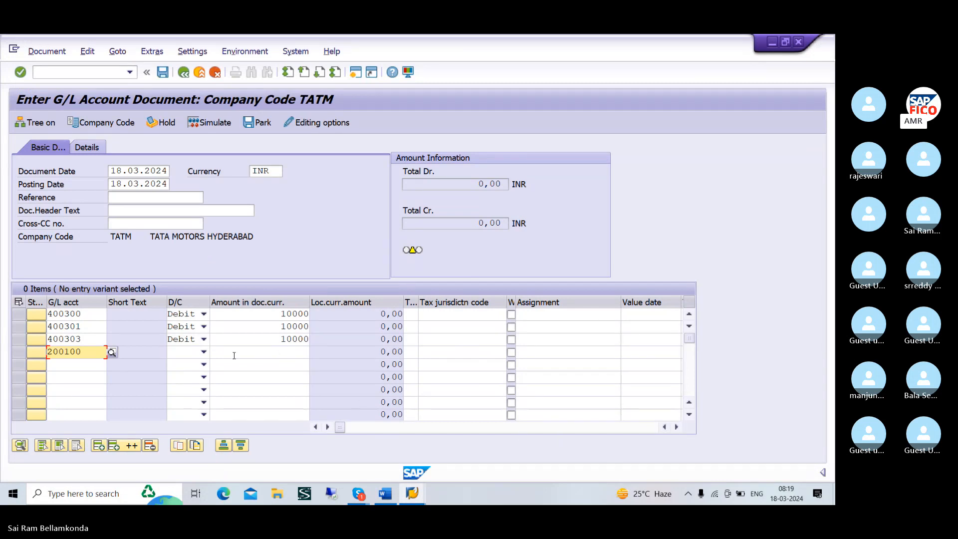
click(204, 352)
click(192, 368)
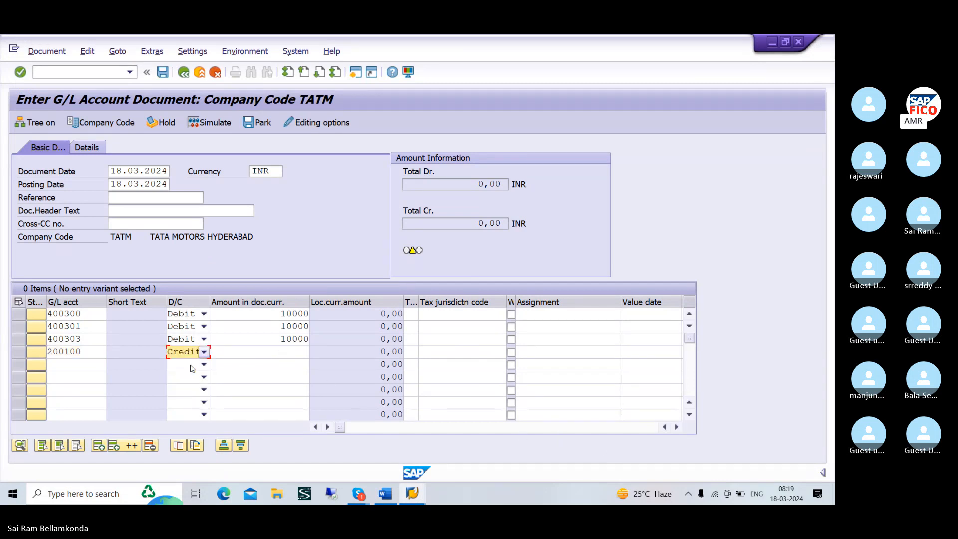
Enter 30000 as the bank line item's amount and validate the line items
click(257, 352)
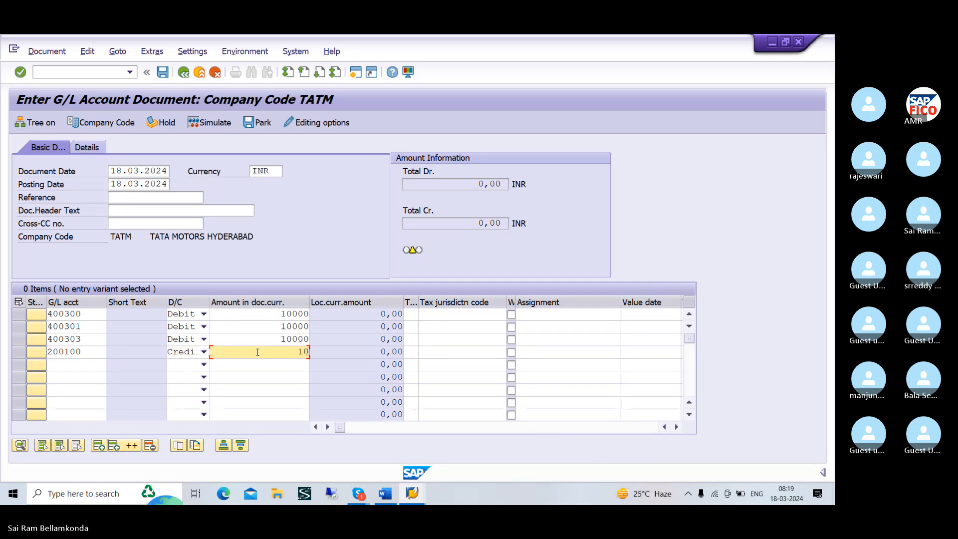
key(BackSpace)
key(BackSpace)
text(3000)
key(Return)
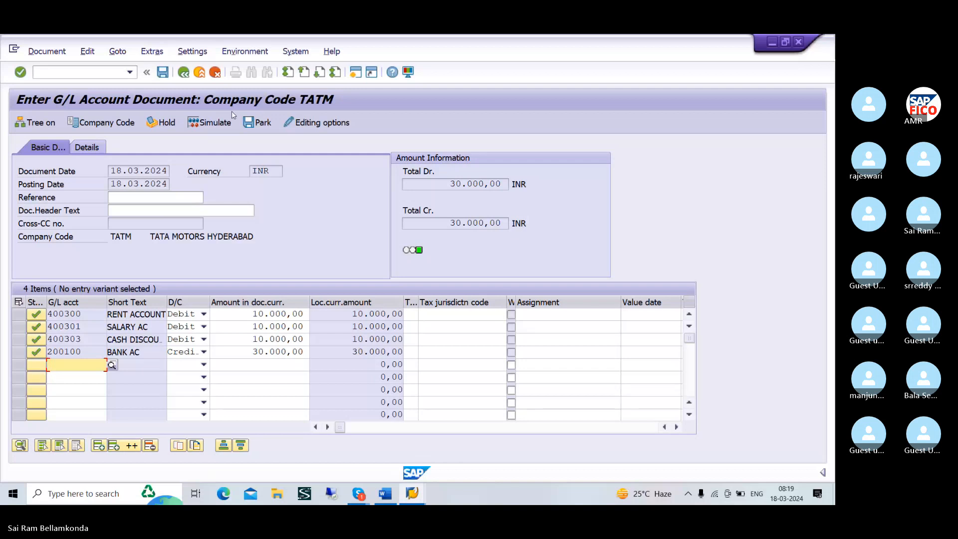
Simulate the G/L document and post it
click(219, 122)
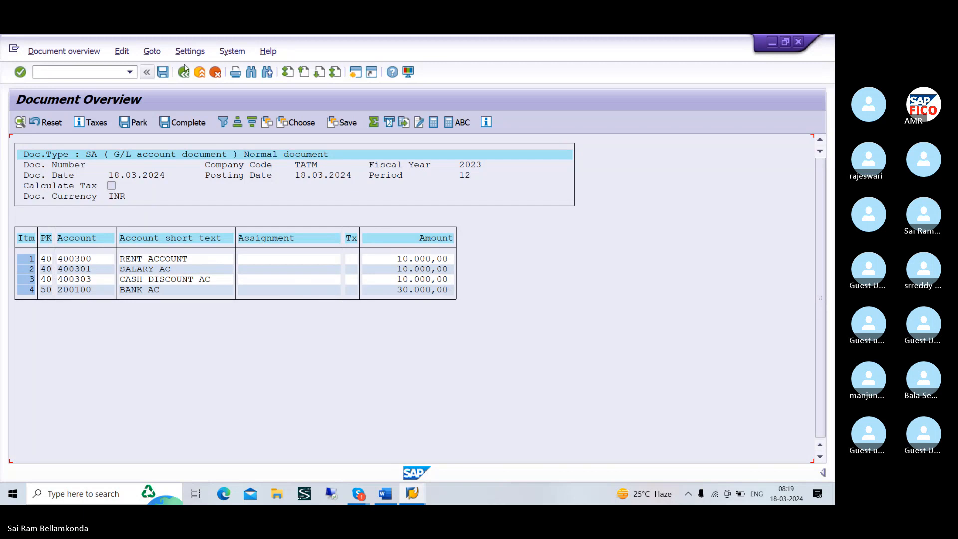
click(163, 72)
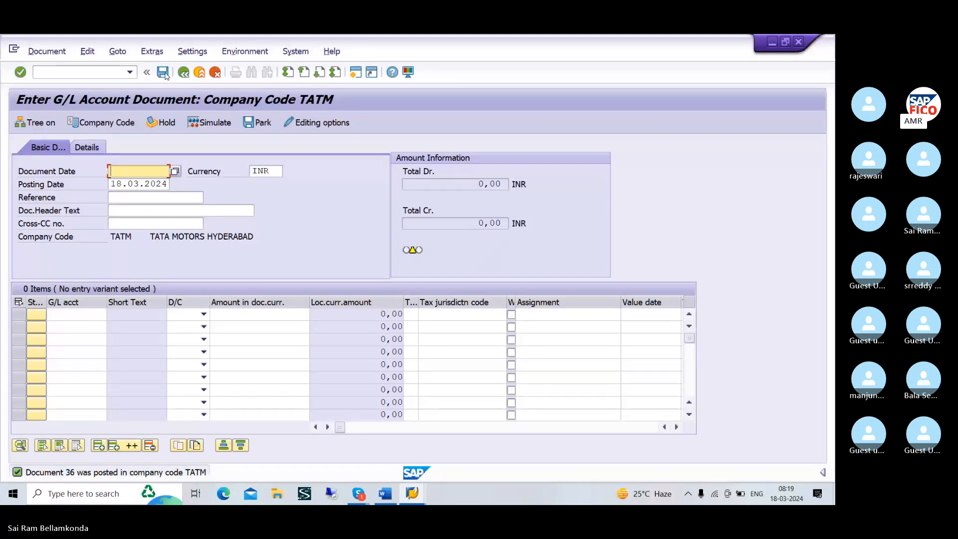
click(91, 71)
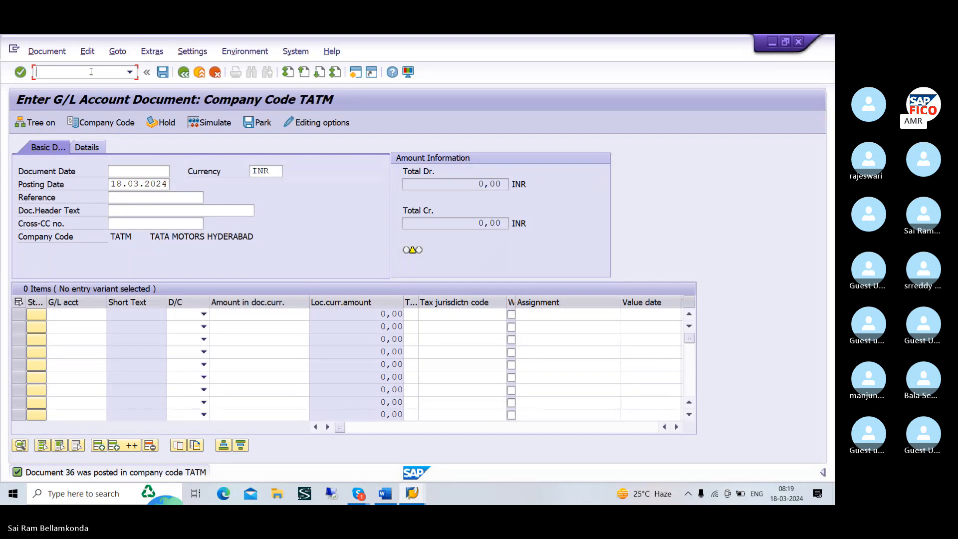
text(/F-02)
key(Return)
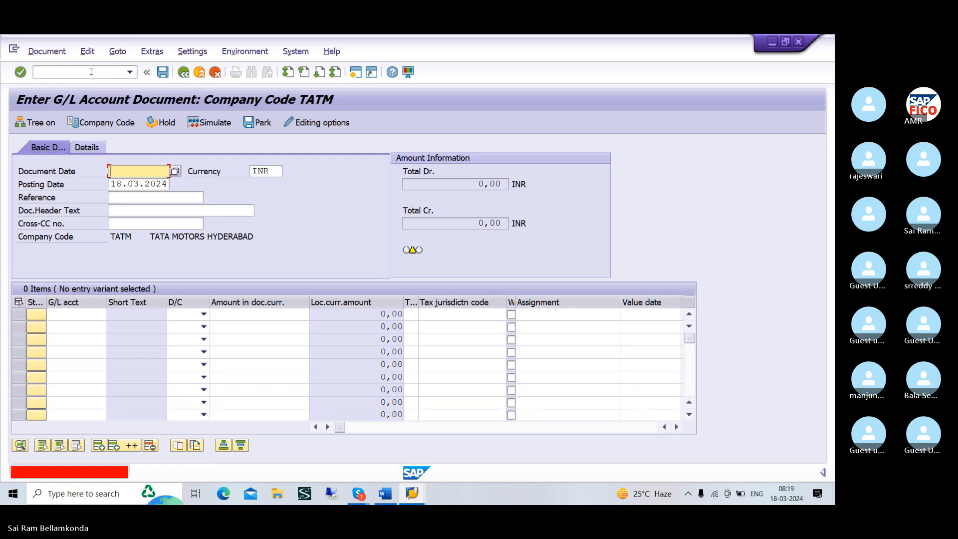
Leave the current transaction and open the G/L account posting transaction F-02
click(91, 71)
text(/NF)
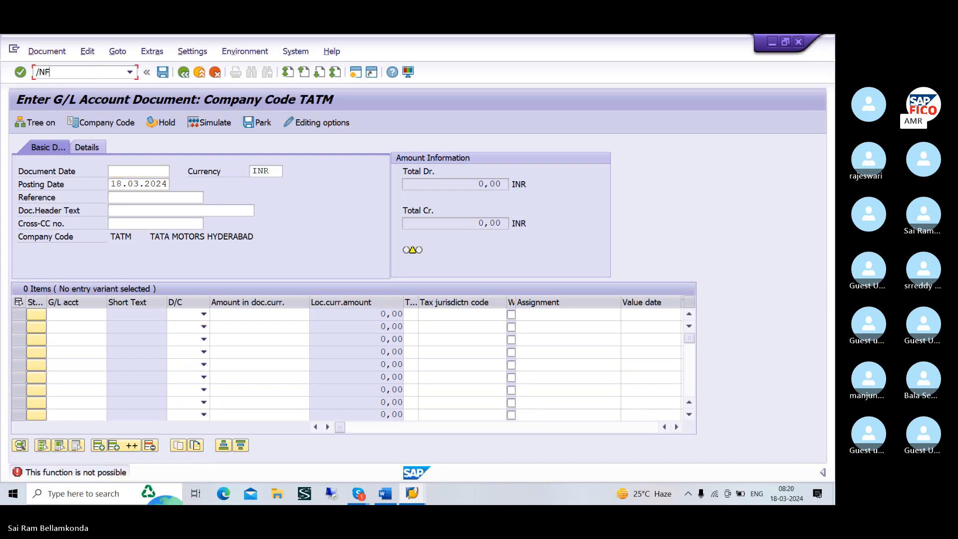
text(-02)
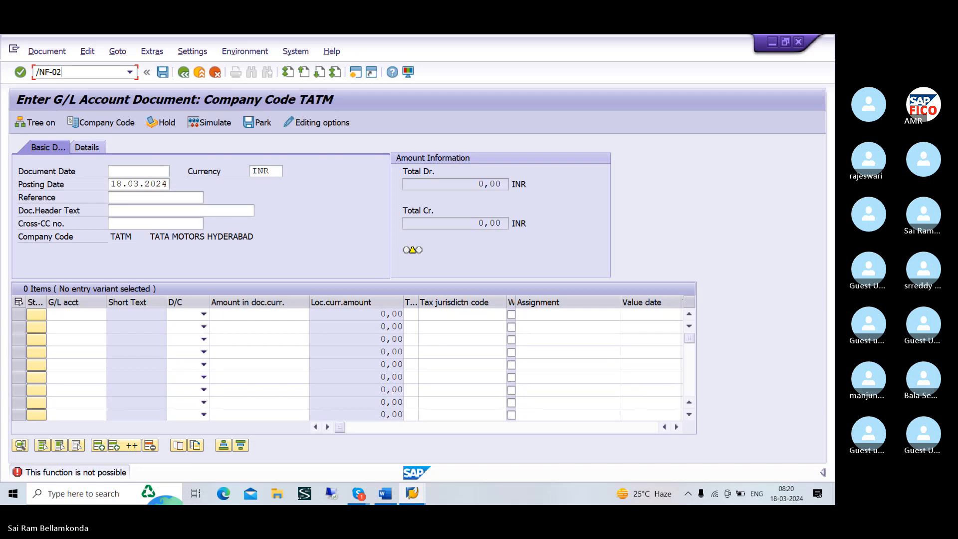
key(Return)
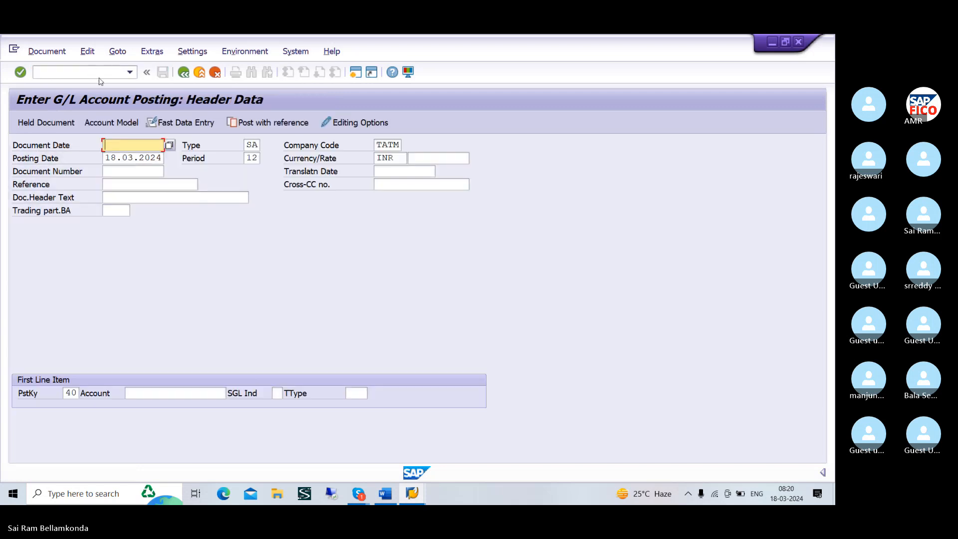
Set the document date to 18.03.2024 and open the first debit line item for RENT ACCOUNT (G/L 400300)
text(1)
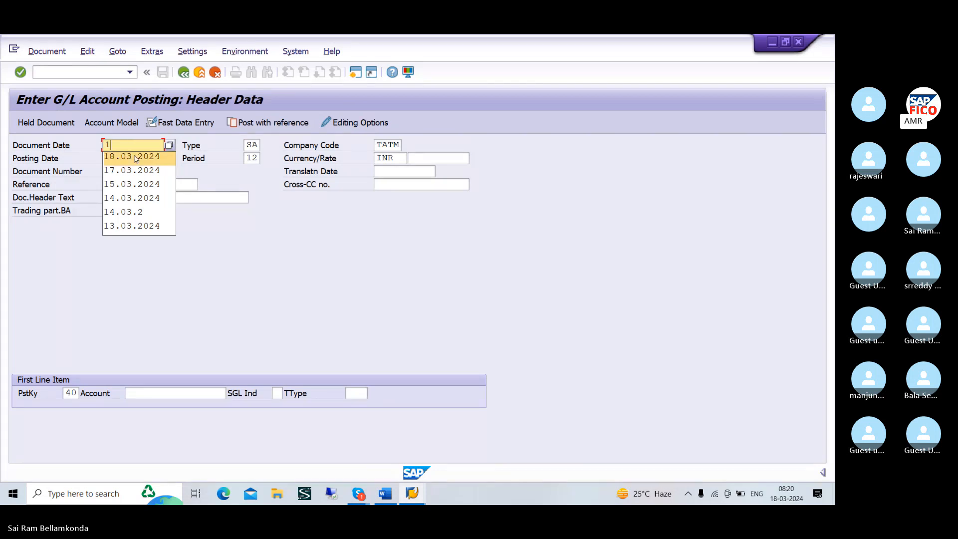
click(135, 156)
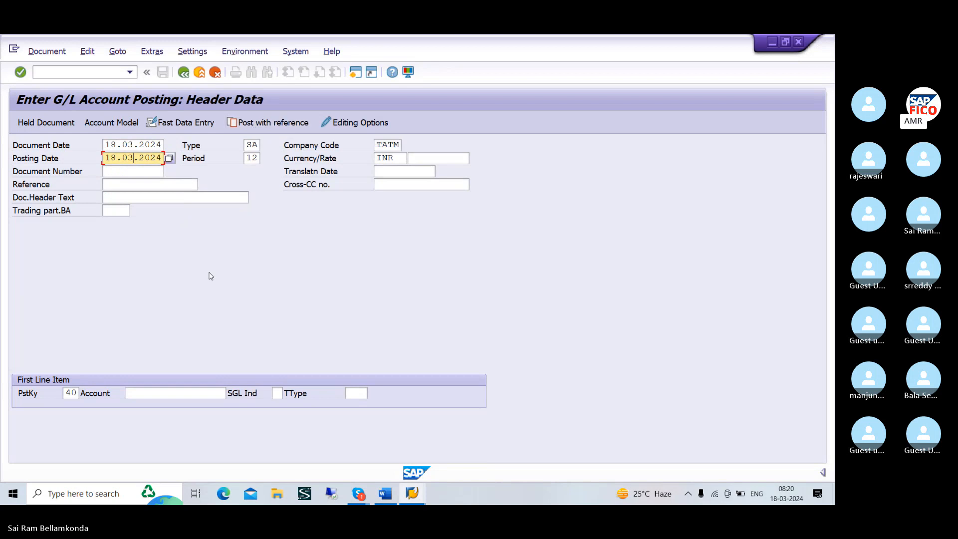
click(196, 392)
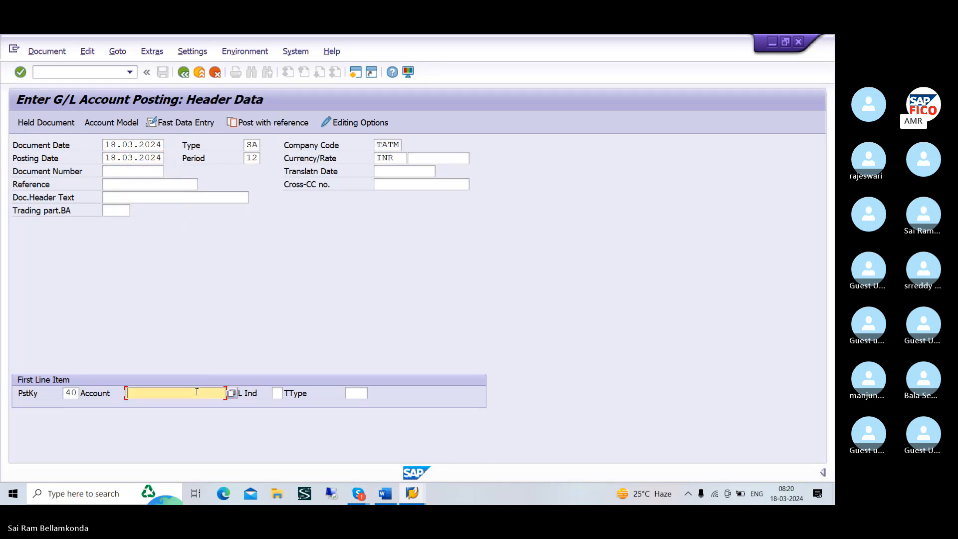
click(231, 393)
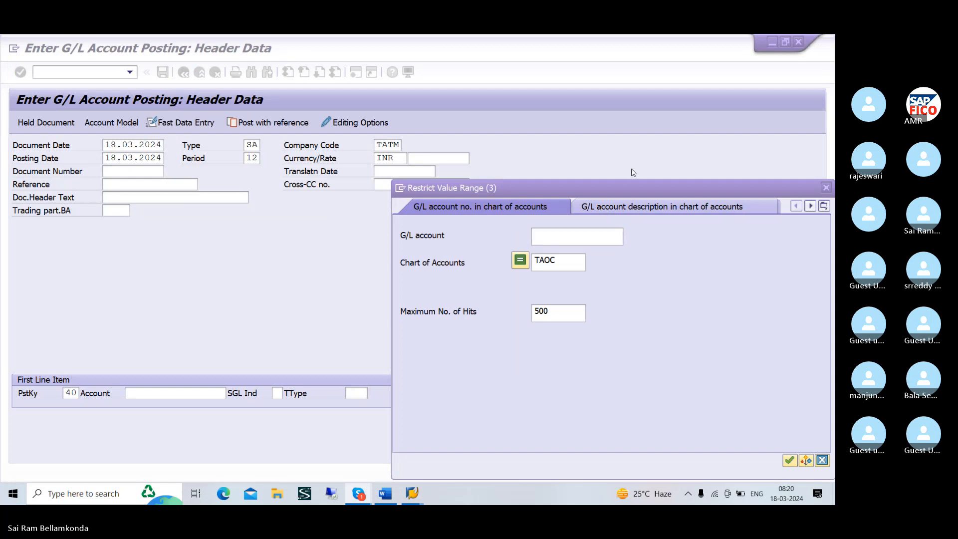
click(788, 461)
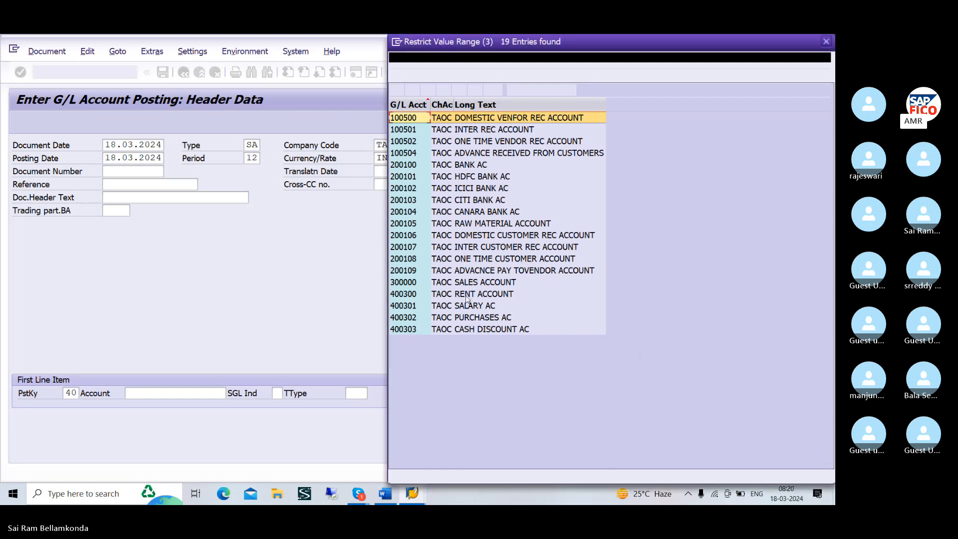
click(448, 295)
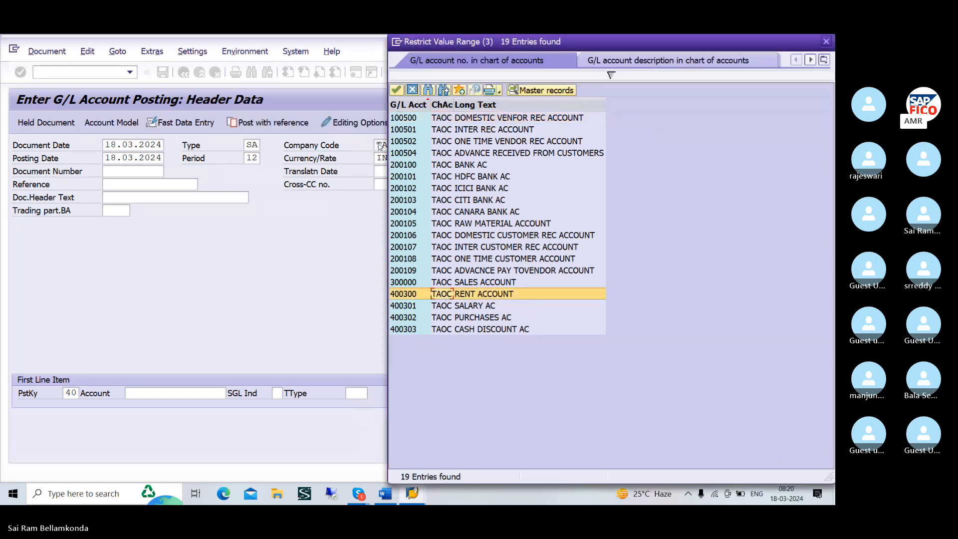
click(395, 91)
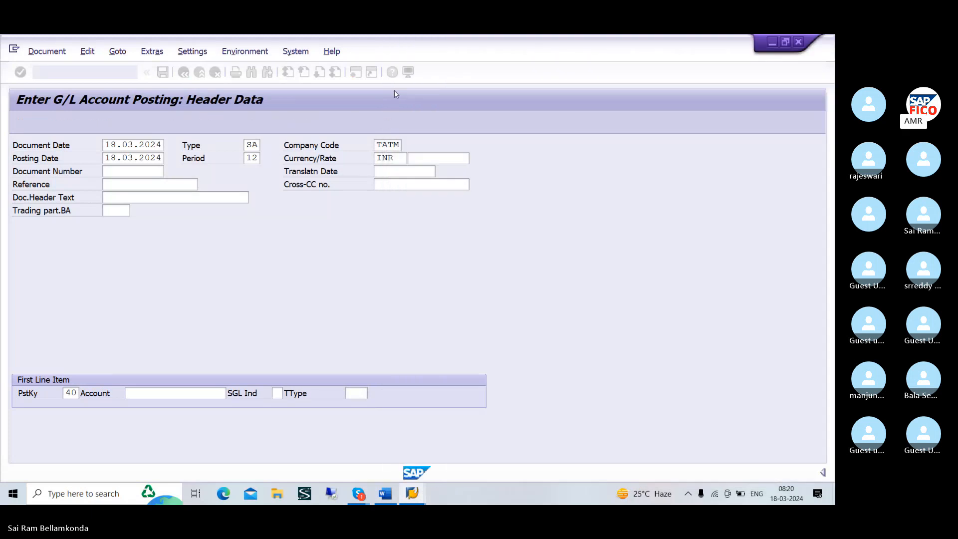
key(Return)
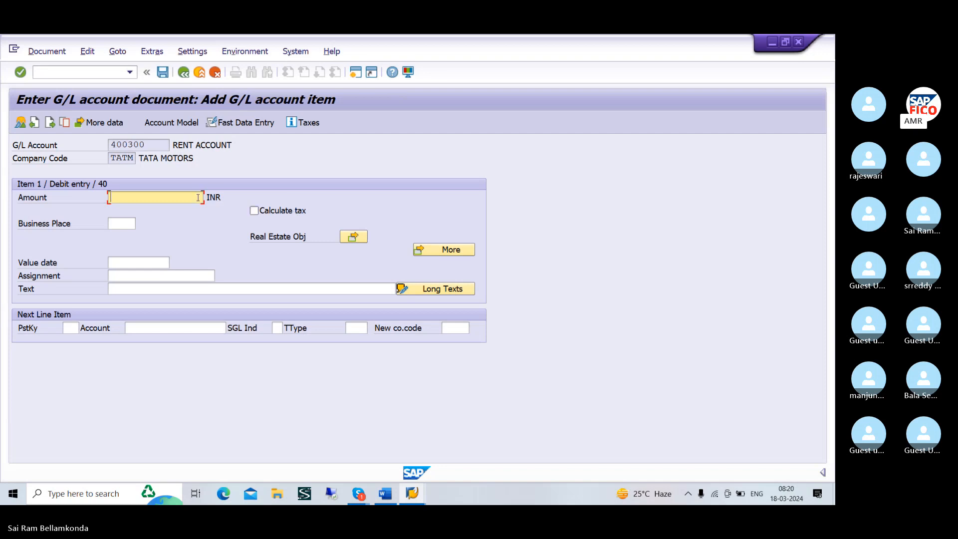
Enter 10000 as the rent line item's amount and choose posting key 40 (debit entry) for the next line item
text(*)
key(BackSpace)
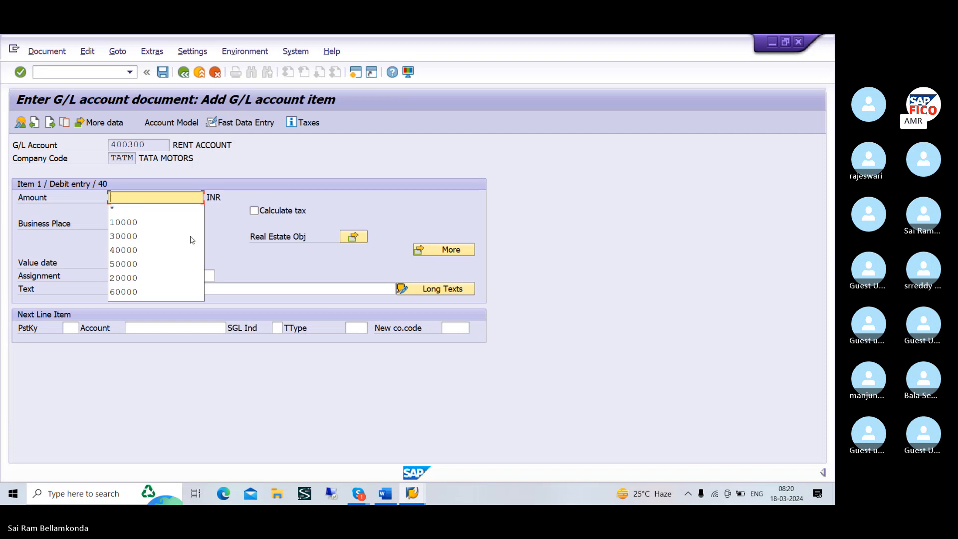
text(10000)
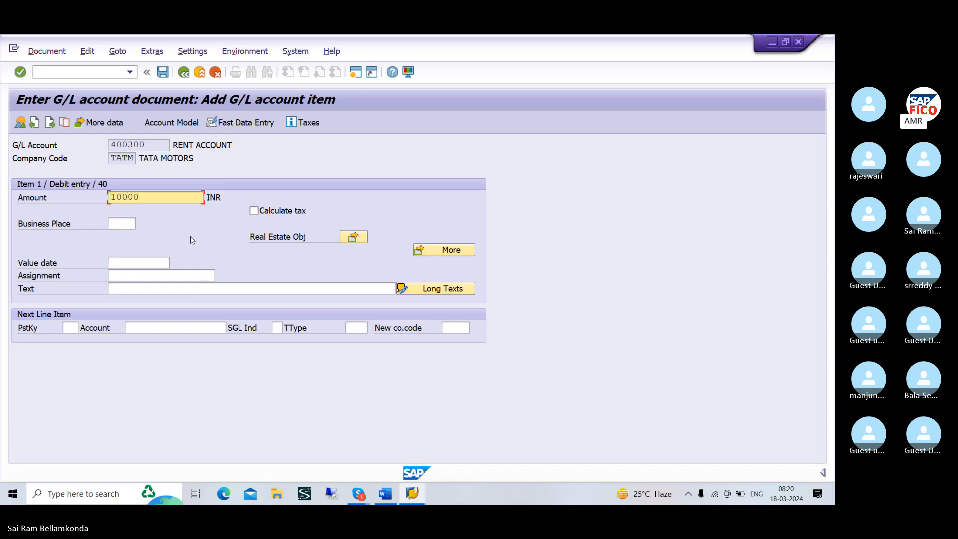
click(192, 290)
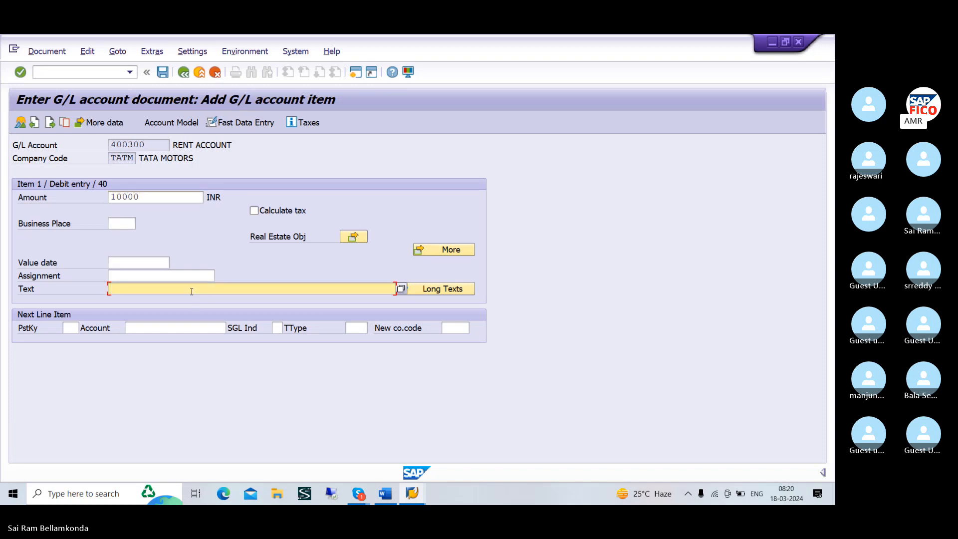
click(70, 327)
click(85, 328)
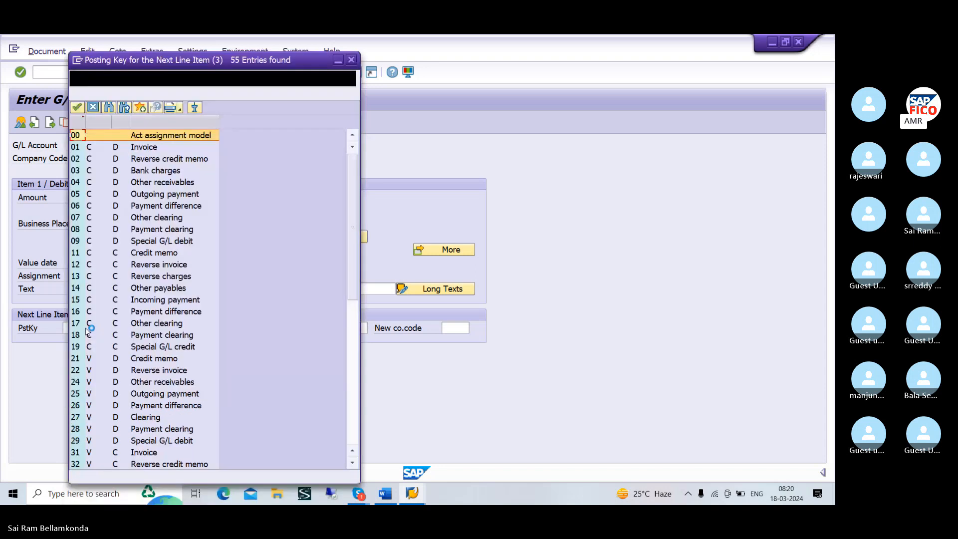
scroll(114, 338, down, 7)
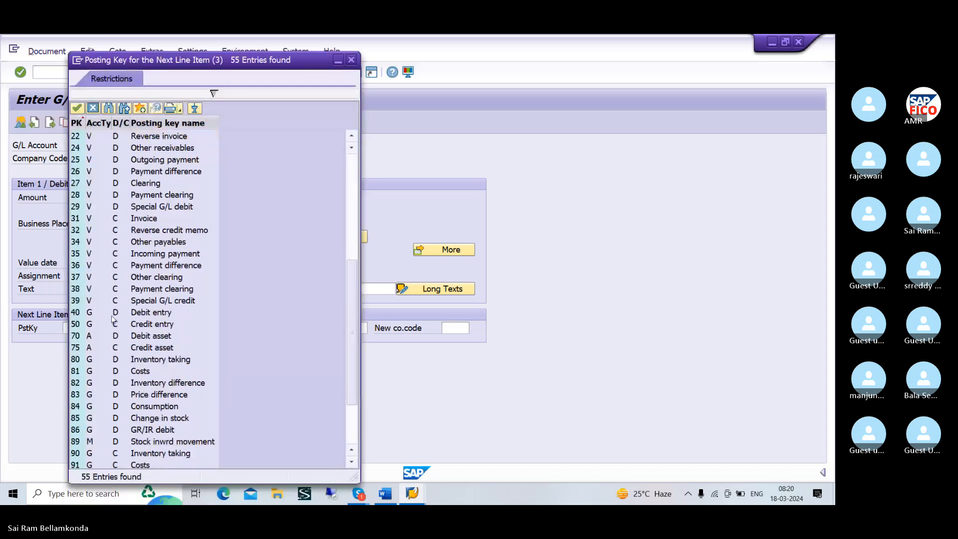
click(79, 316)
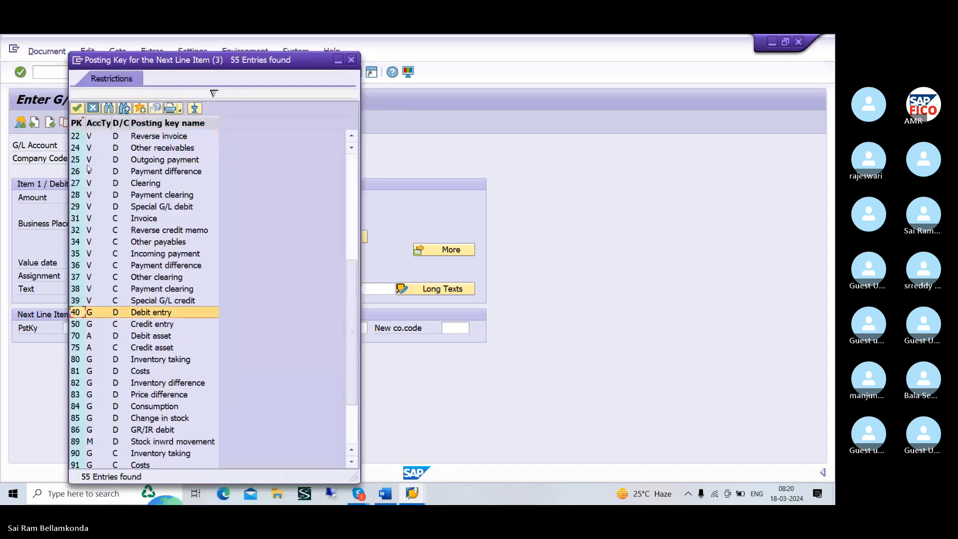
click(77, 109)
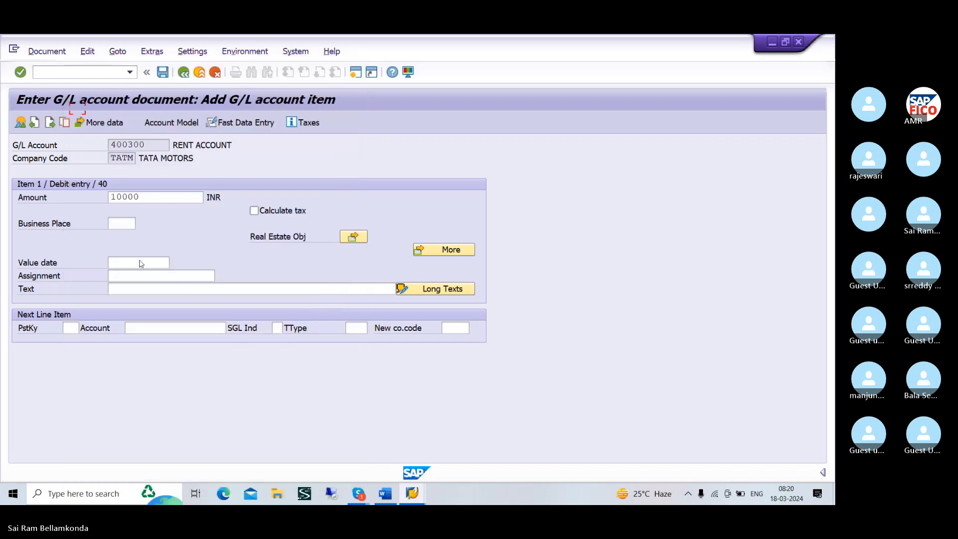
Choose SALARY AC (G/L 400301) as the next line item's account and open that second item
click(173, 327)
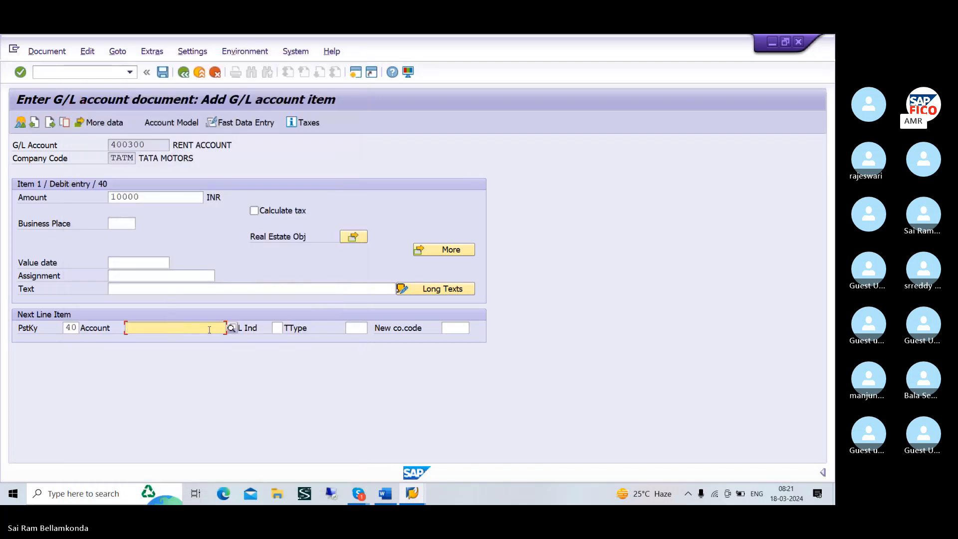
click(233, 329)
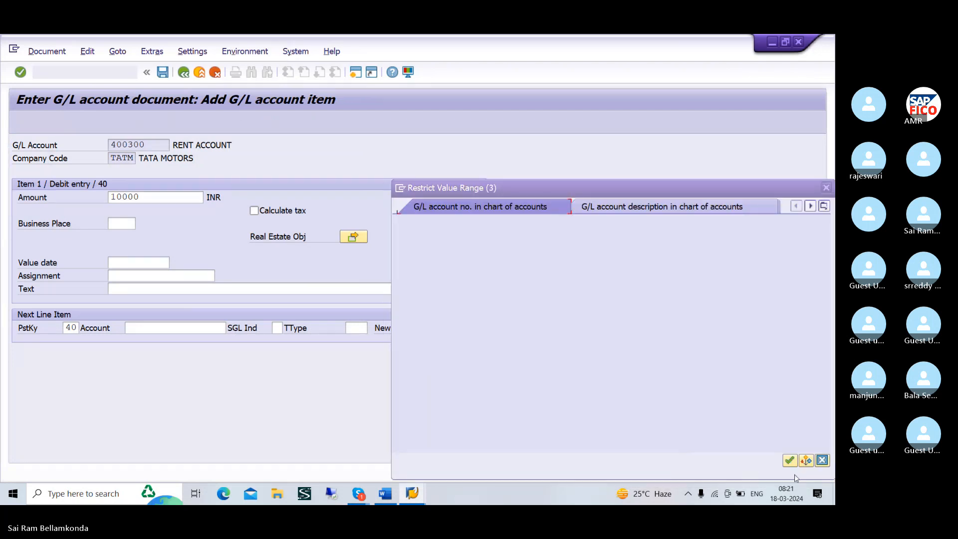
click(790, 460)
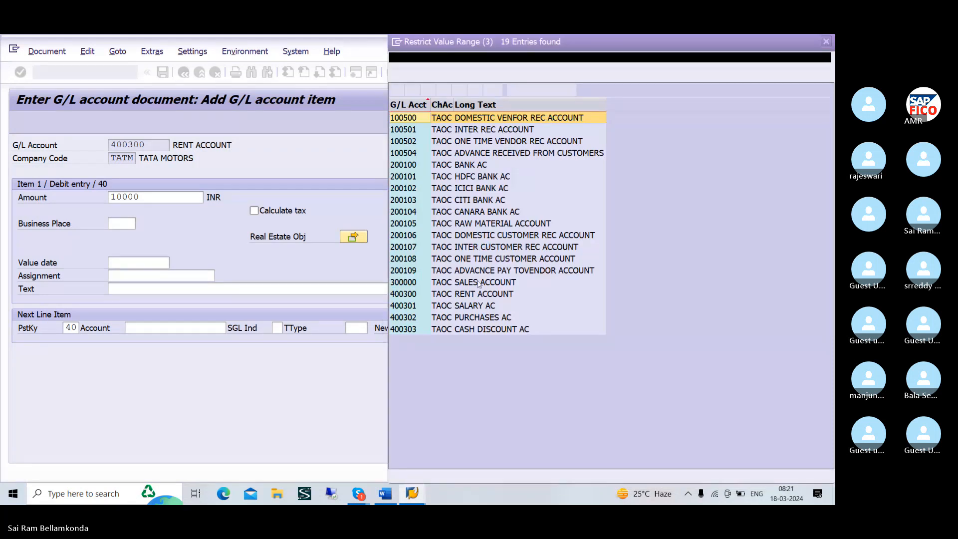
click(478, 306)
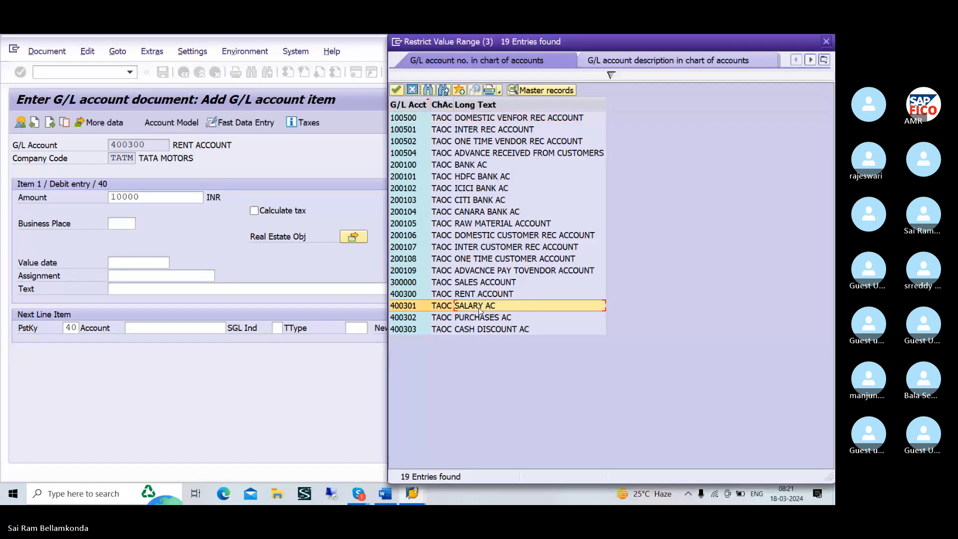
click(397, 90)
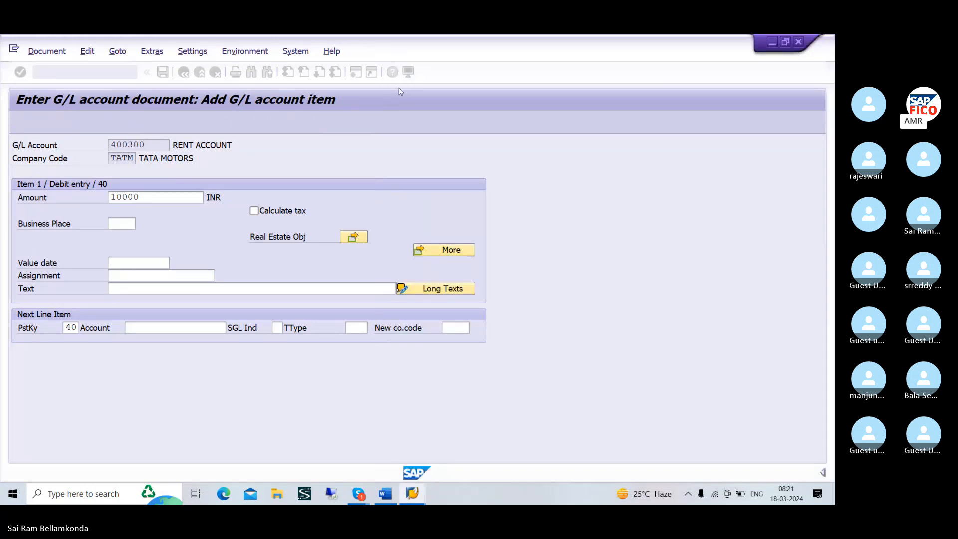
key(Return)
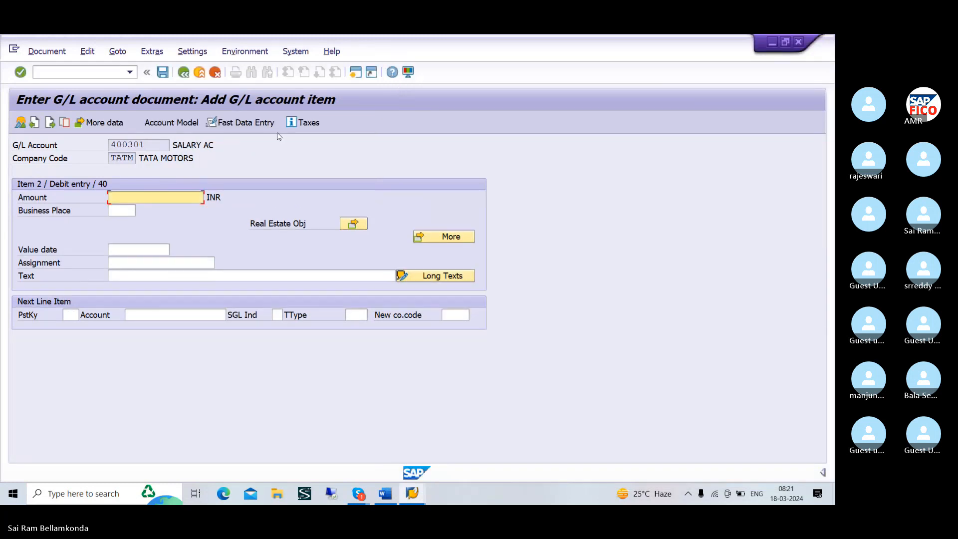
Set the next line item's posting key to 40 and enter 10000 as the salary line item's amount
click(77, 315)
text(40)
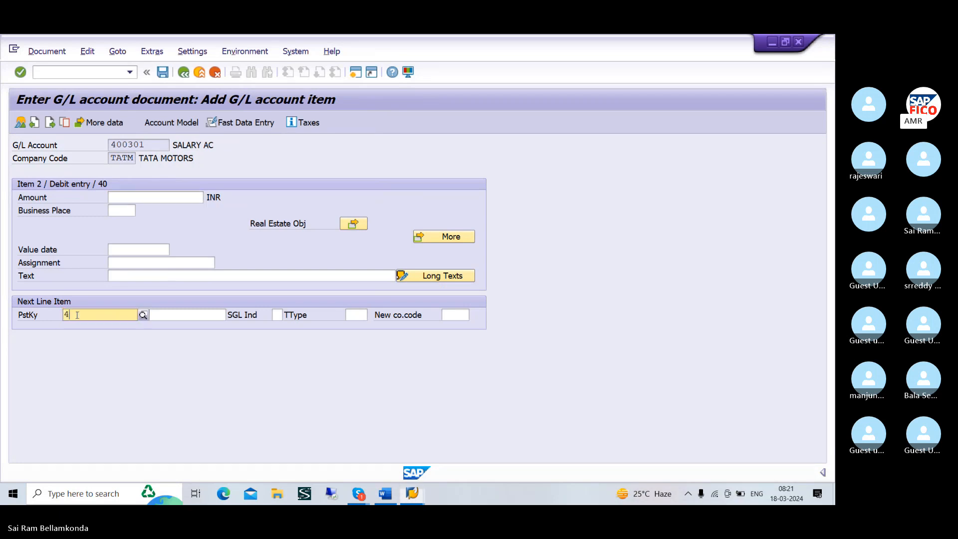
click(144, 198)
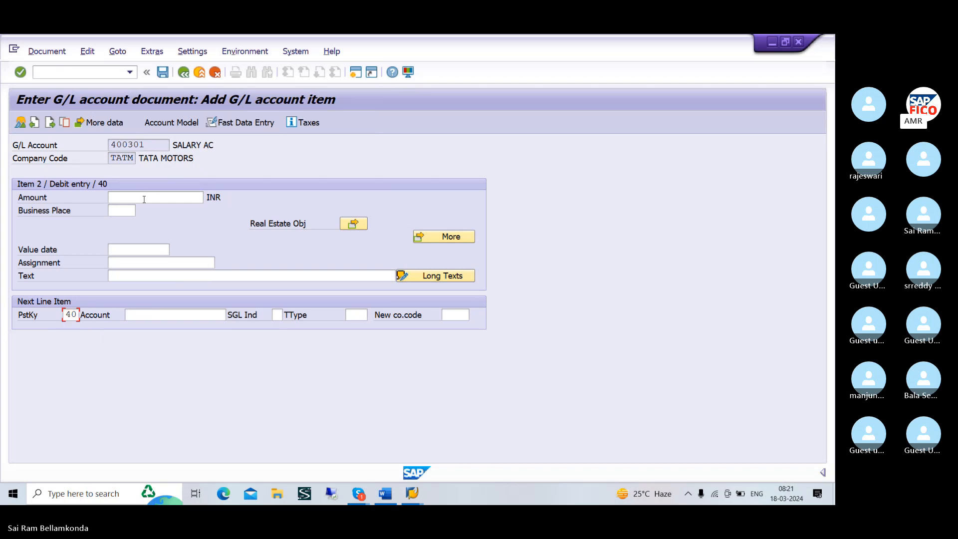
text(1000)
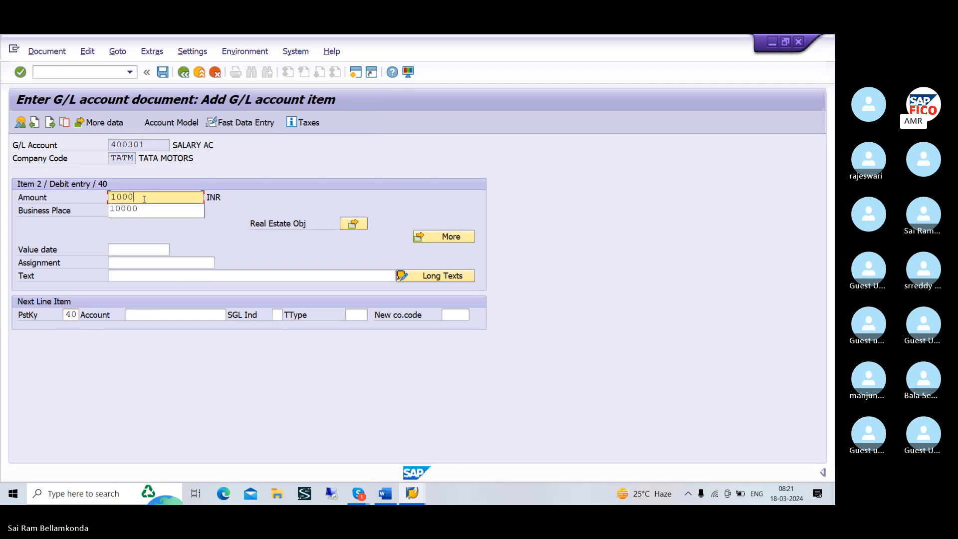
text(0)
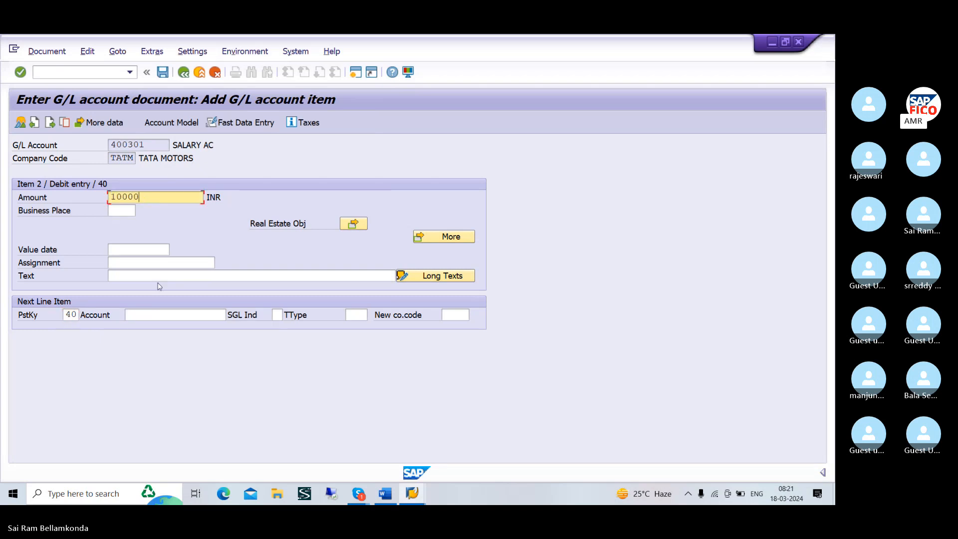
Choose CASH DISCOUNT AC (G/L 400303) as the next line item's account and open that third item
click(195, 315)
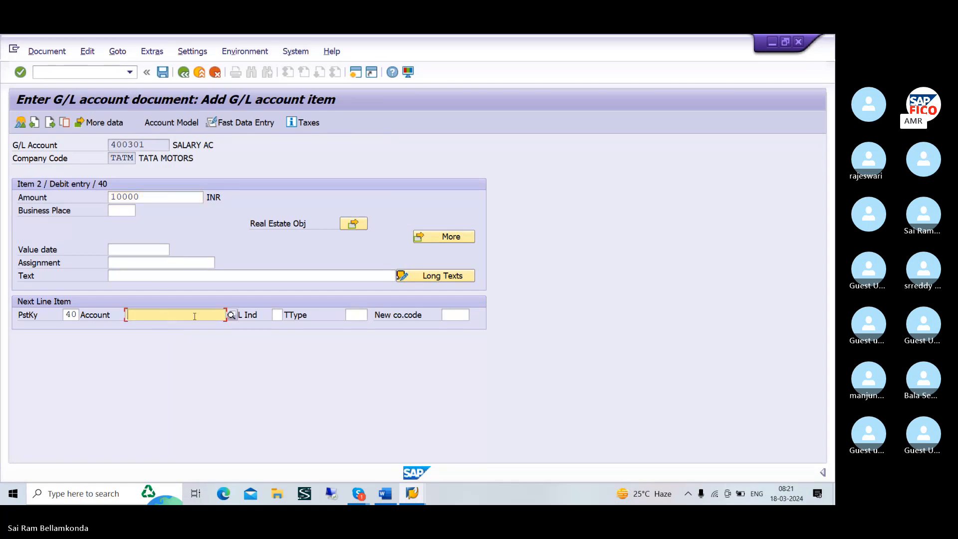
click(231, 315)
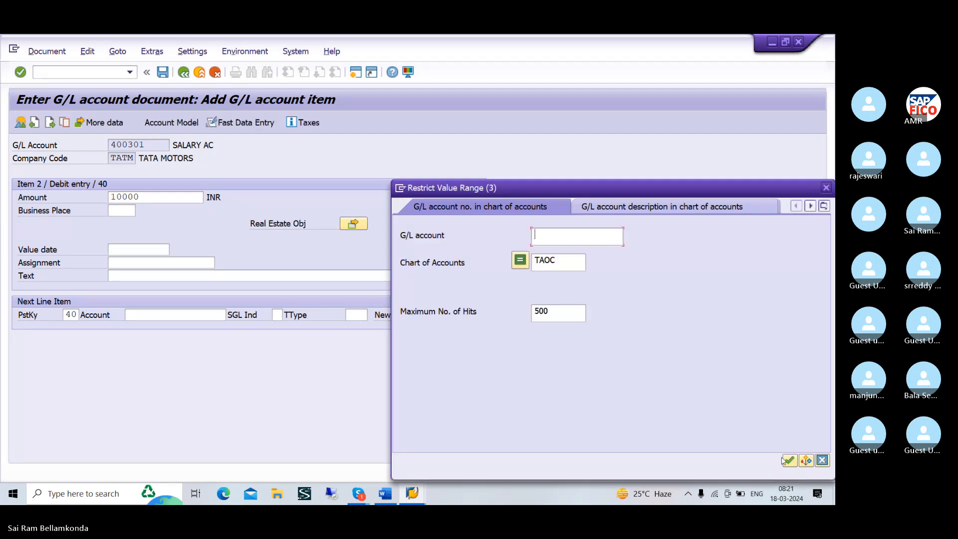
click(789, 460)
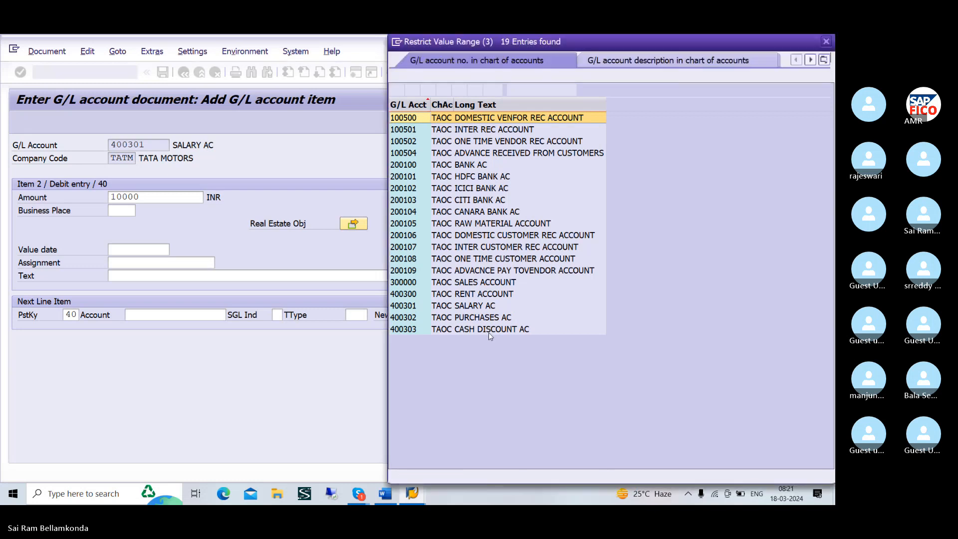
click(489, 332)
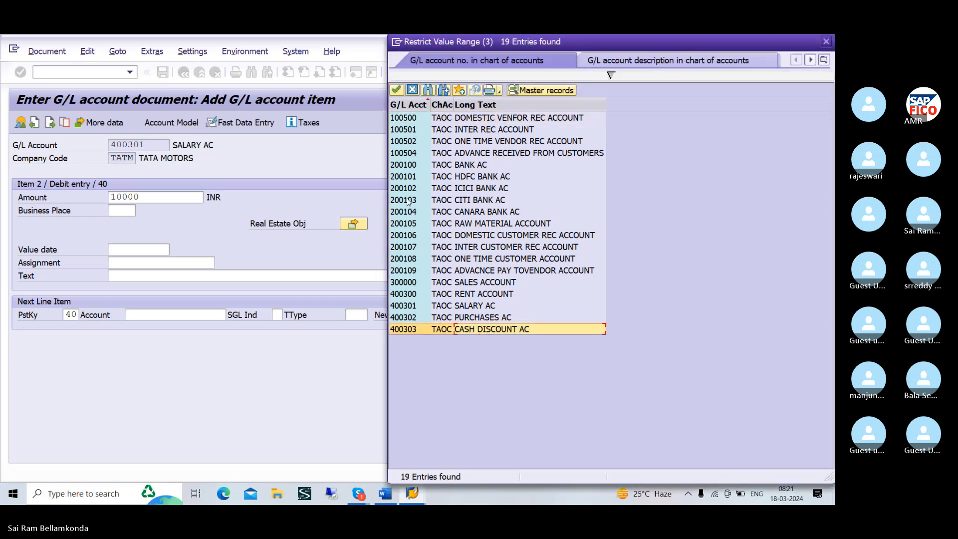
click(396, 90)
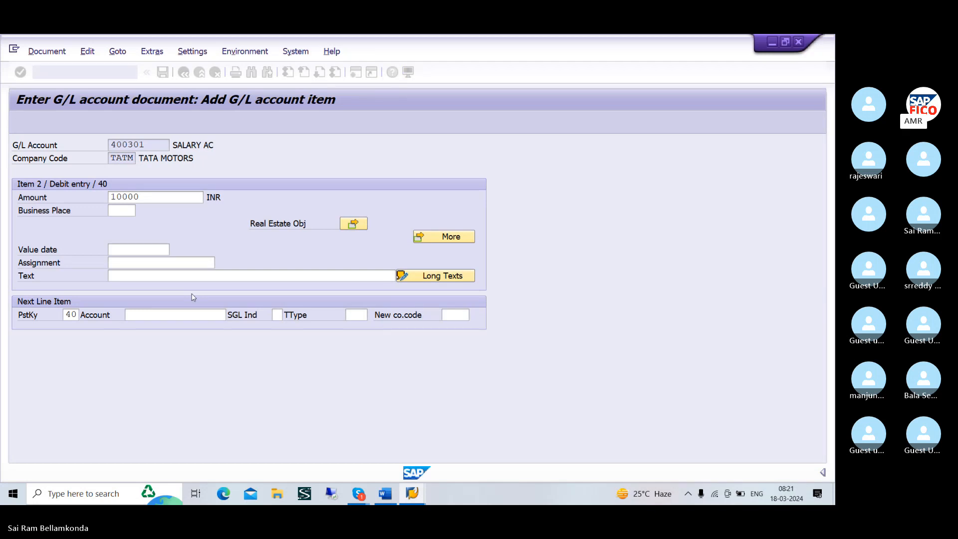
key(Return)
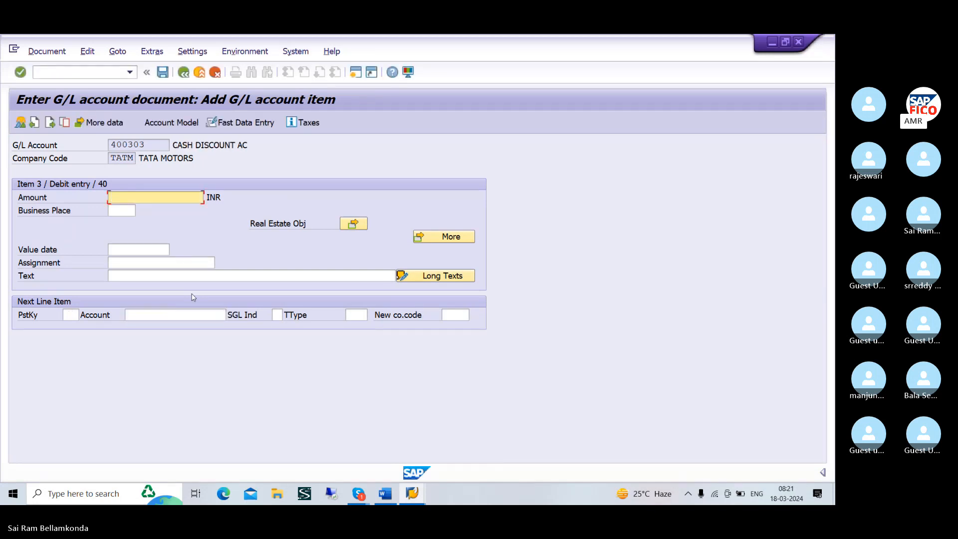
Choose posting key 50 (credit entry) for the next line item and enter 30000 as the cash discount item's amount
click(72, 314)
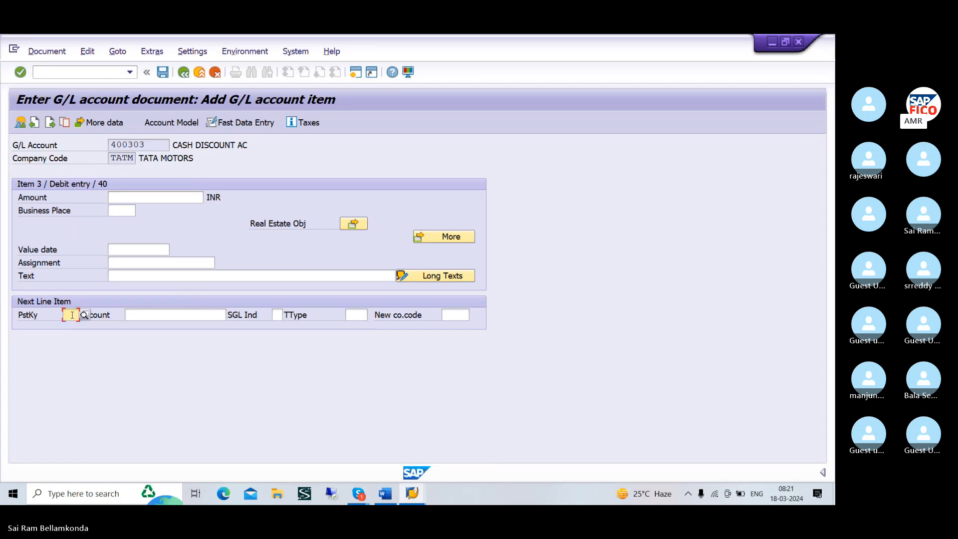
text(5)
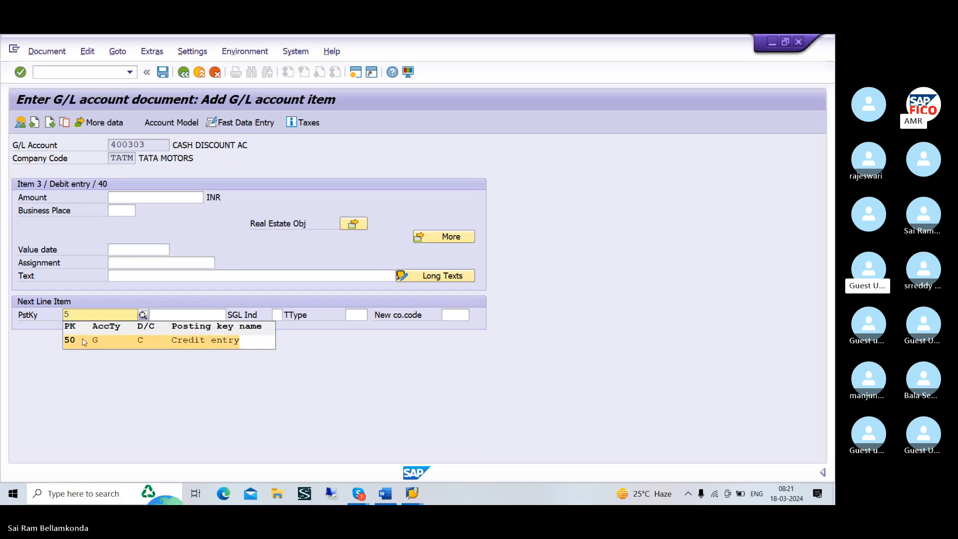
click(78, 336)
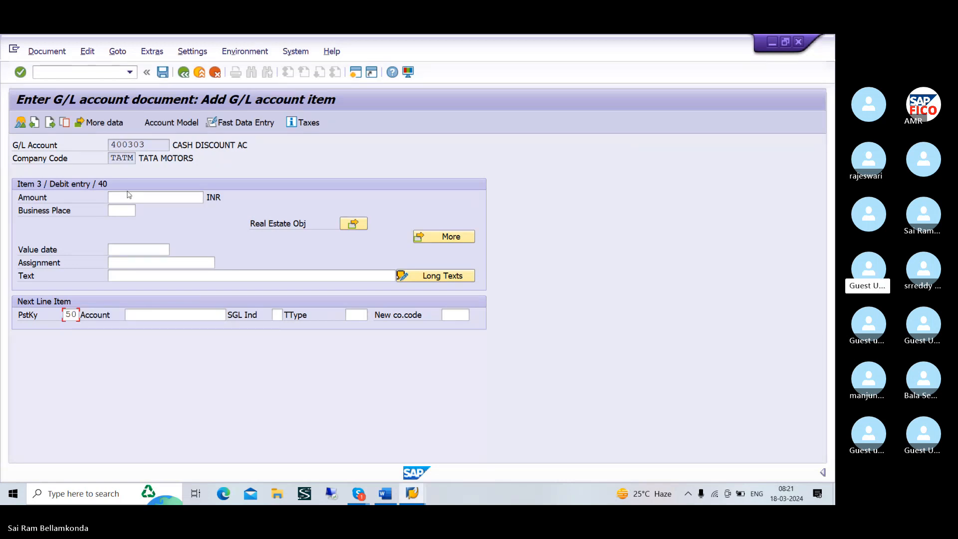
click(128, 199)
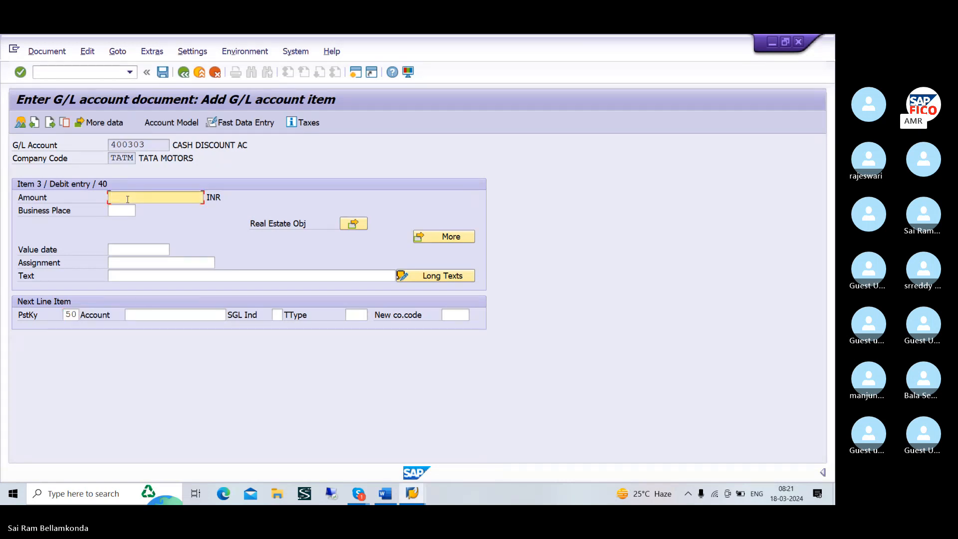
text(3000)
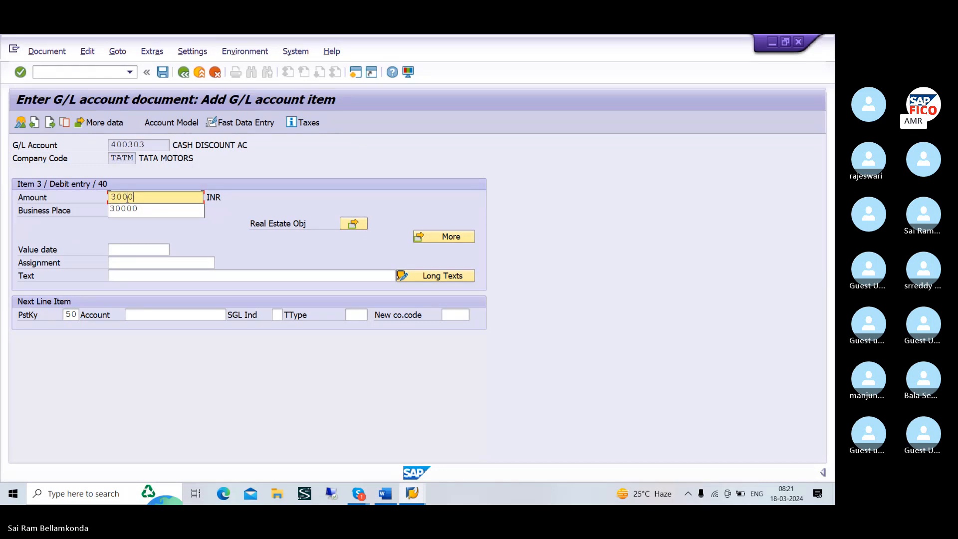
text(0)
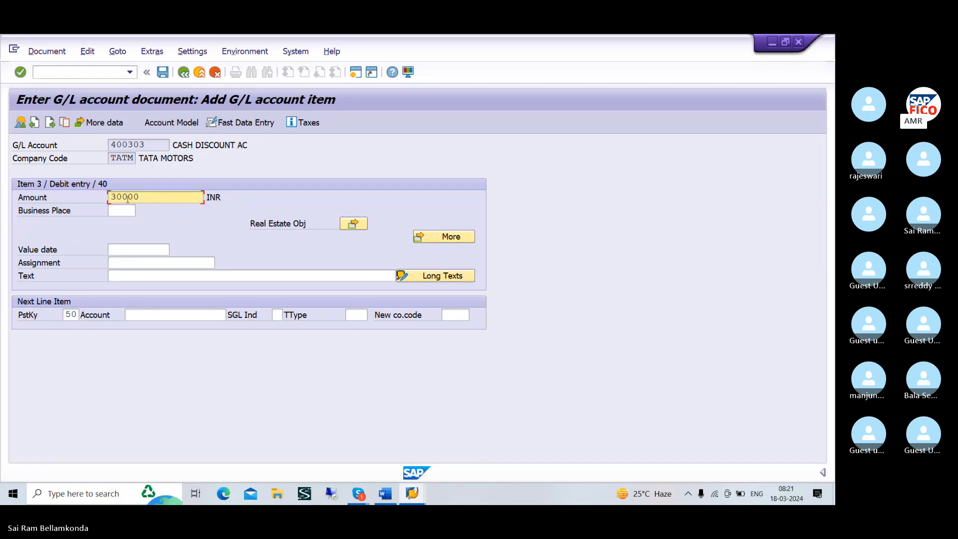
Choose BANK AC (G/L 200100) from chart of accounts TAOC as the next line item's account
click(175, 312)
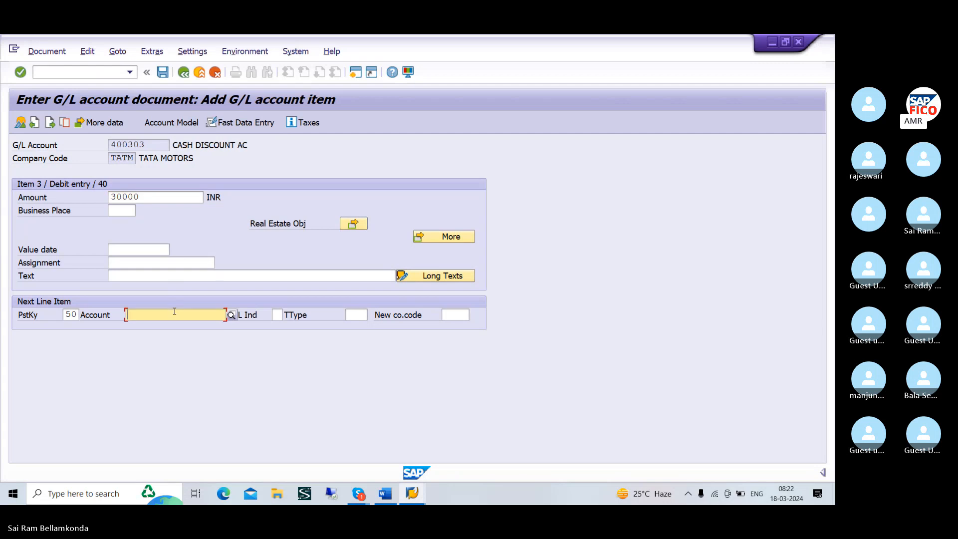
click(231, 315)
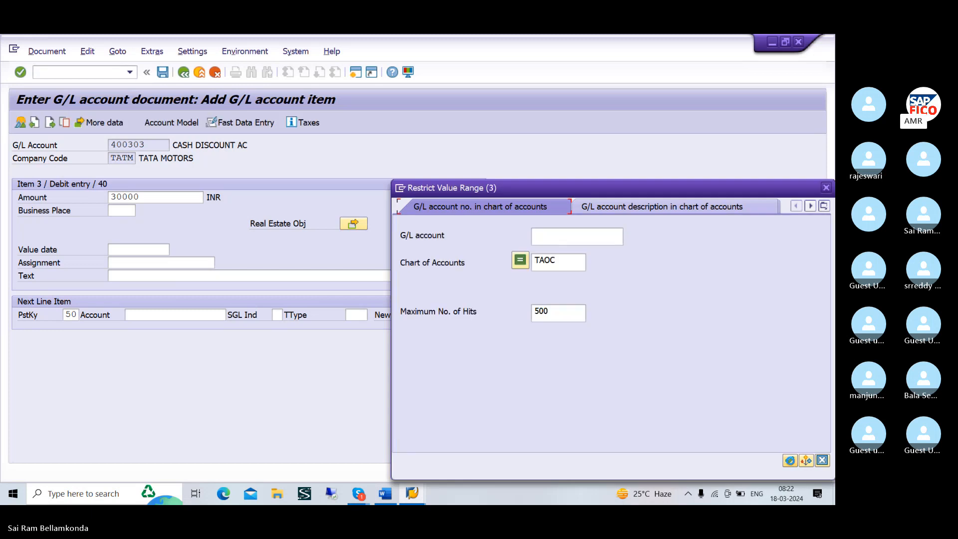
click(789, 459)
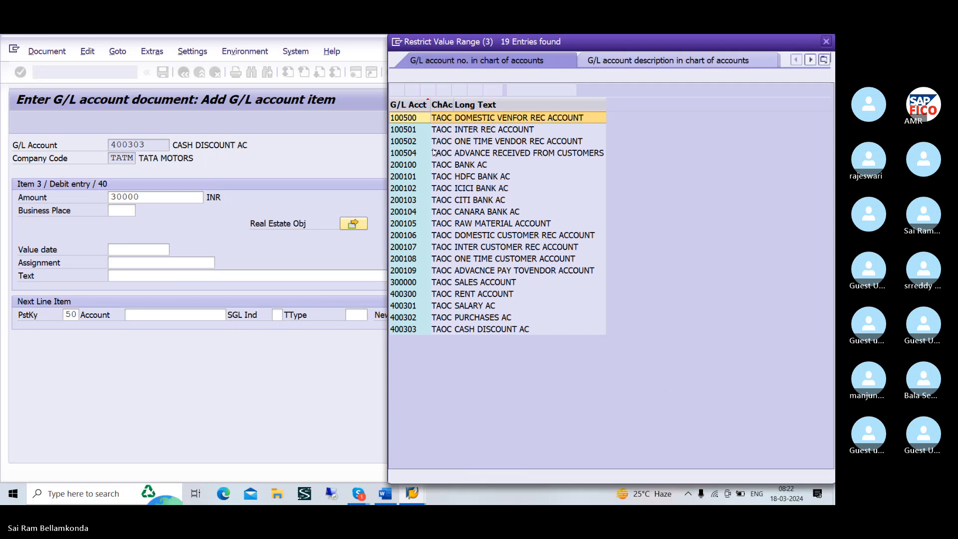
click(429, 164)
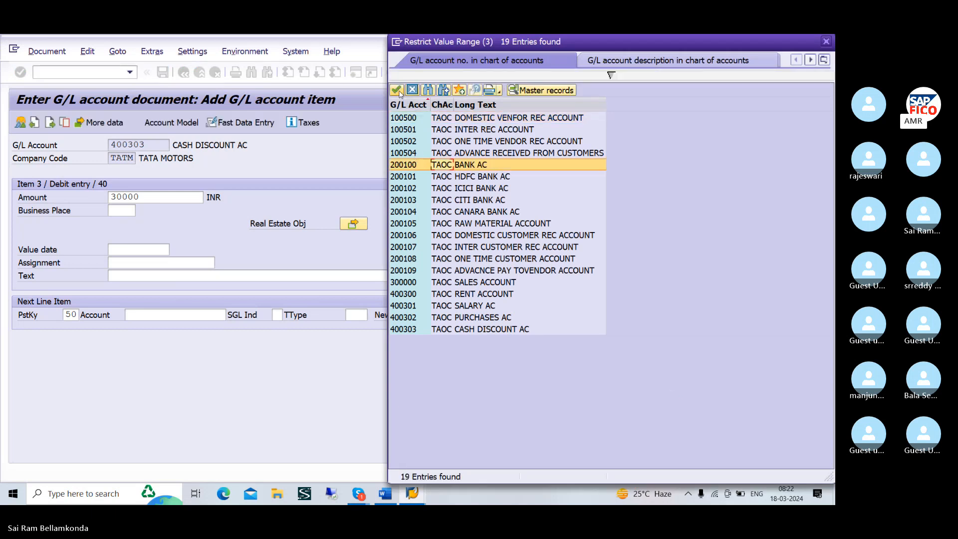
click(397, 90)
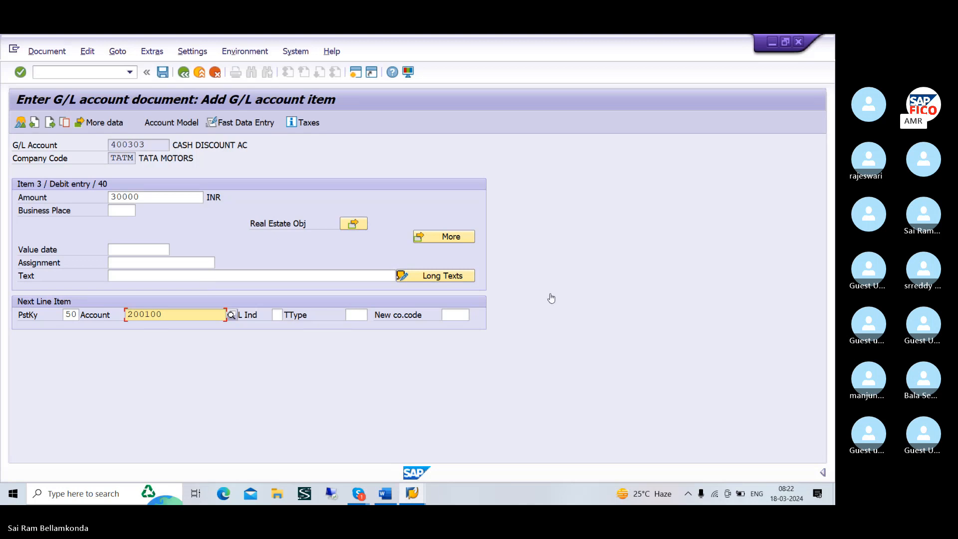
key(Return)
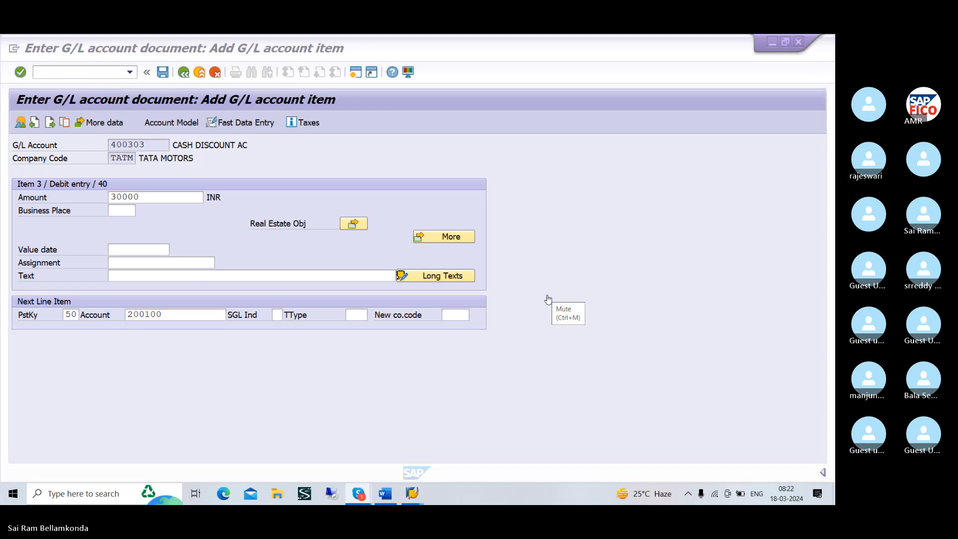
click(548, 299)
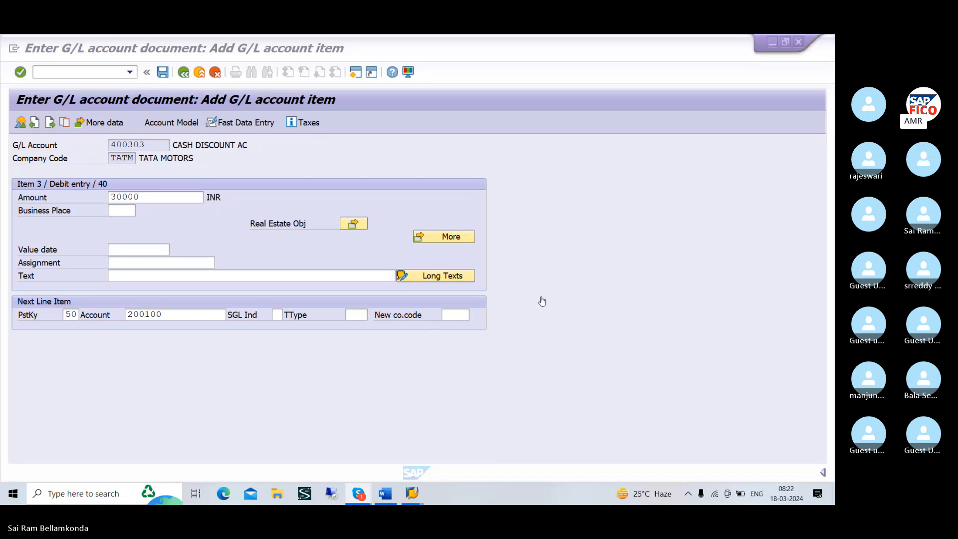
click(195, 313)
click(194, 313)
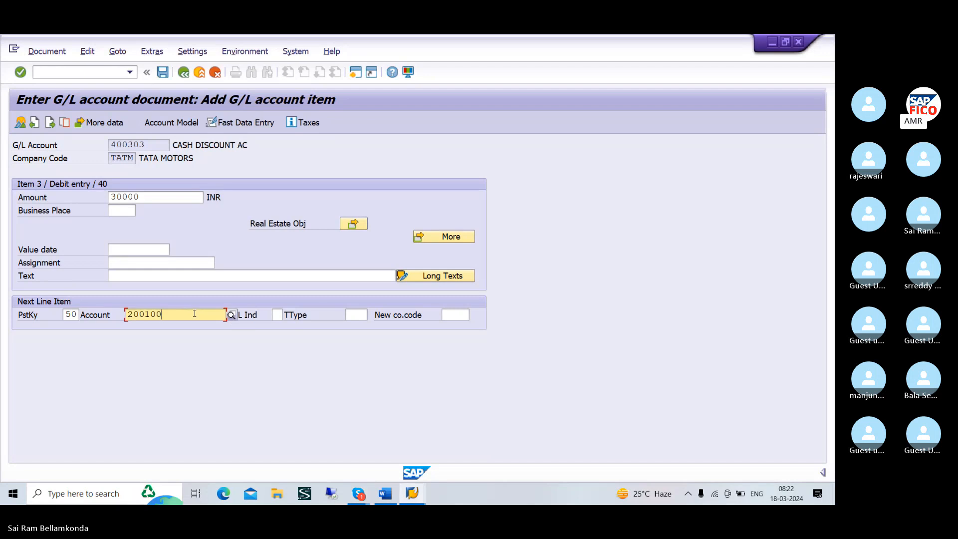
Enter SALARY/RENT/DISCOUNT PAID as the cash discount item's text and open the fourth line item
click(174, 278)
text(S)
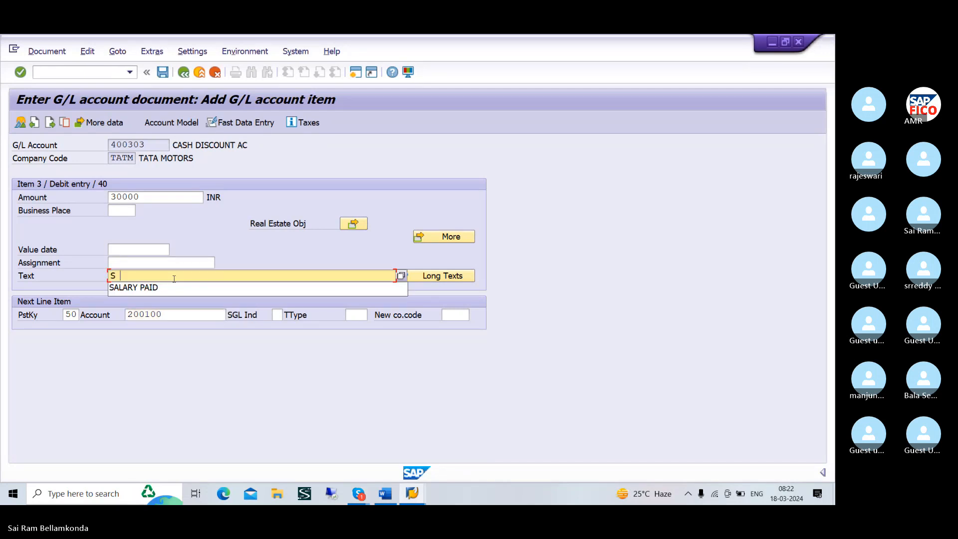
text(ALAT)
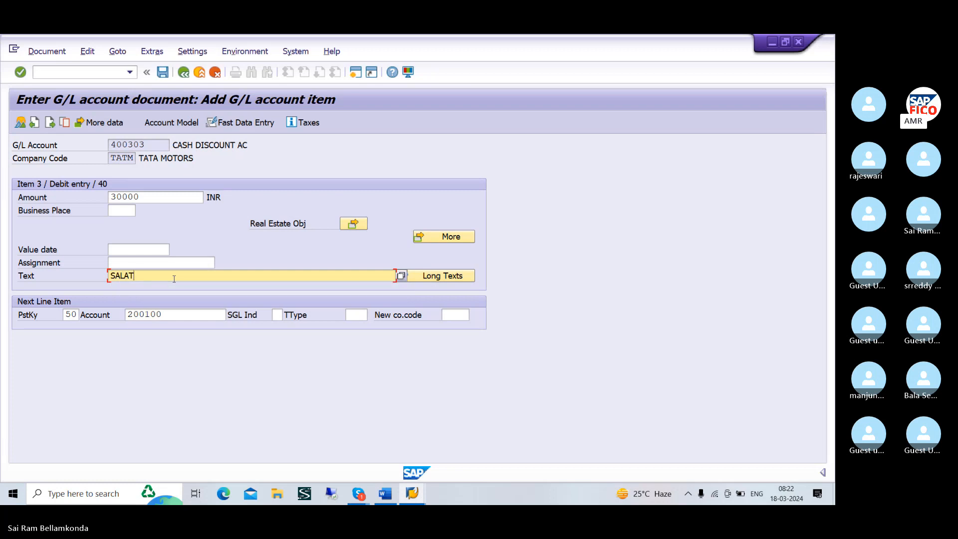
key(BackSpace)
text(Y)
key(BackSpace)
key(BackSpace)
text(A)
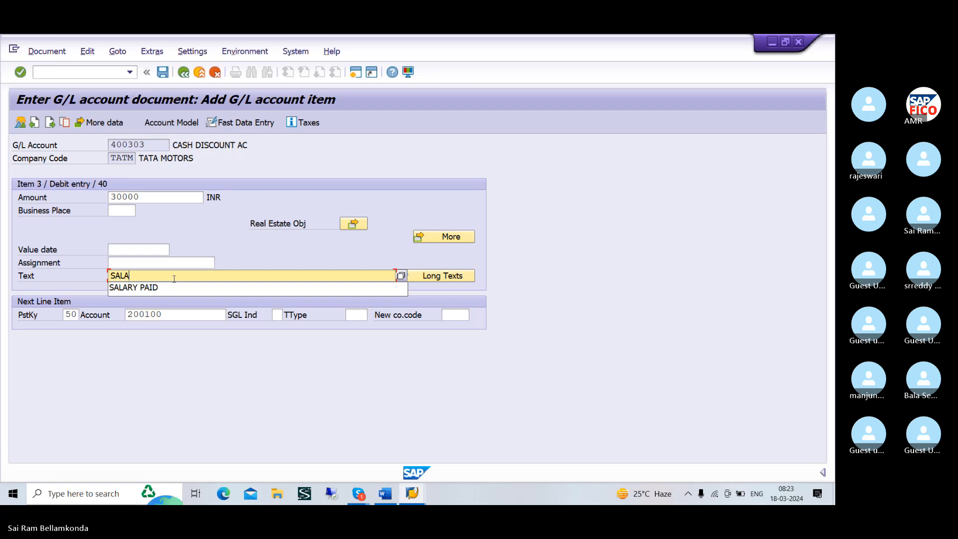
text(RY/)
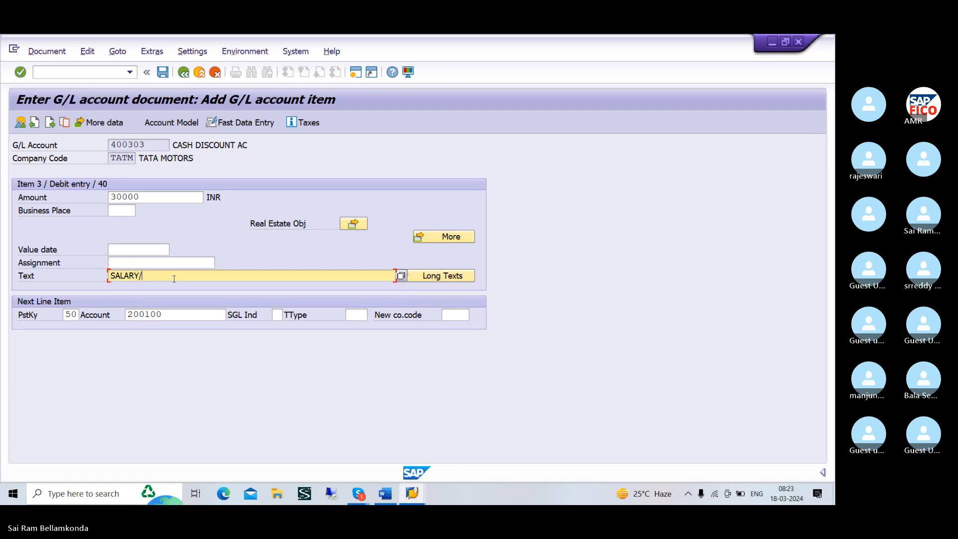
text(RENT)
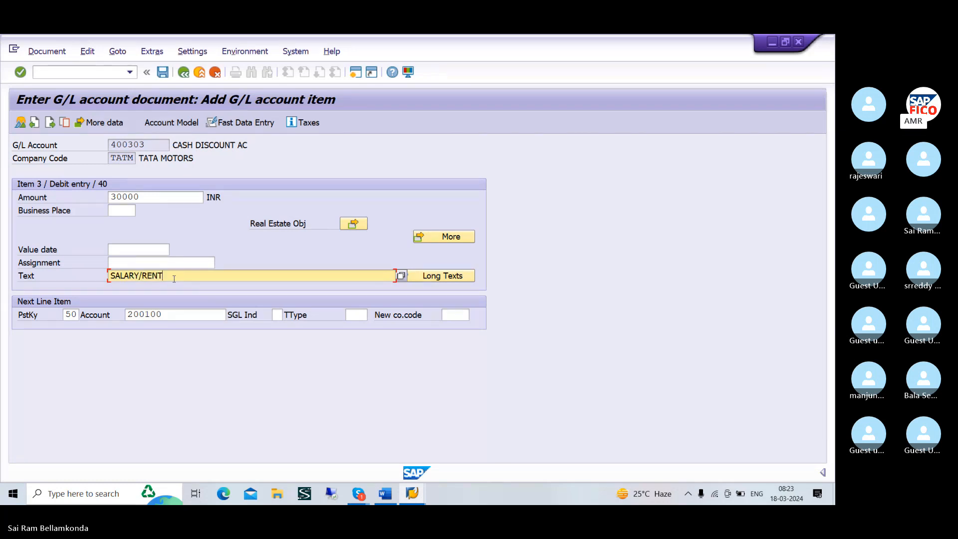
text(/DISCOUNT PAID)
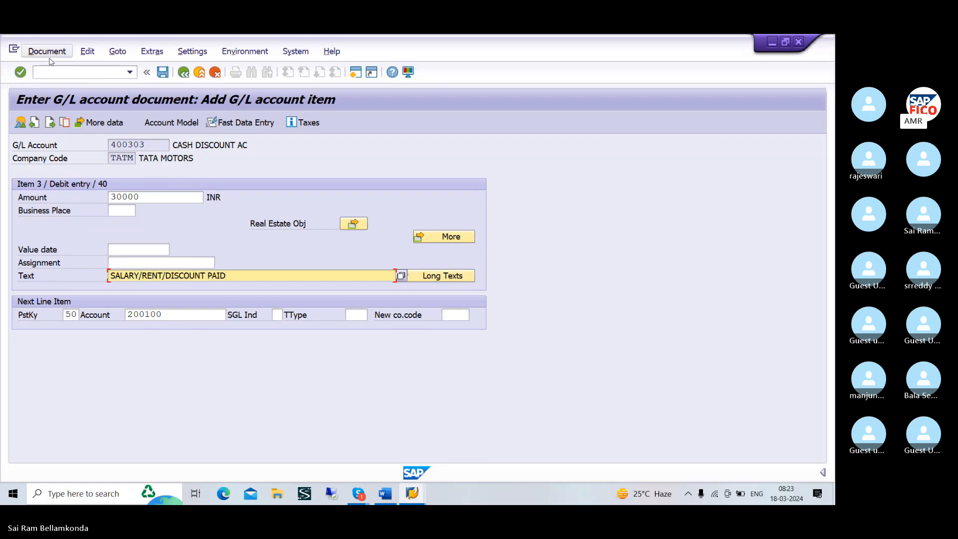
click(70, 73)
key(Return)
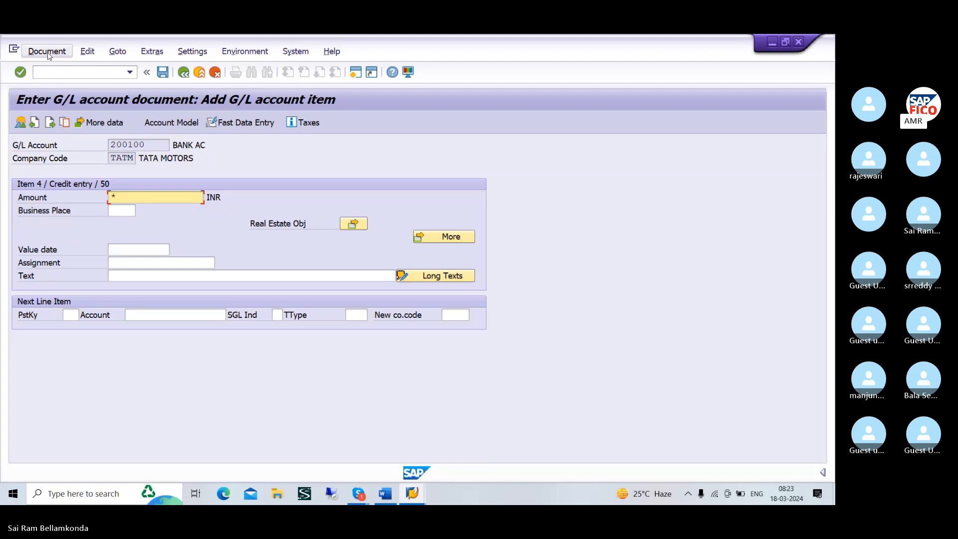
Copy the preceding item's text into the bank credit item by entering + as its text
click(241, 278)
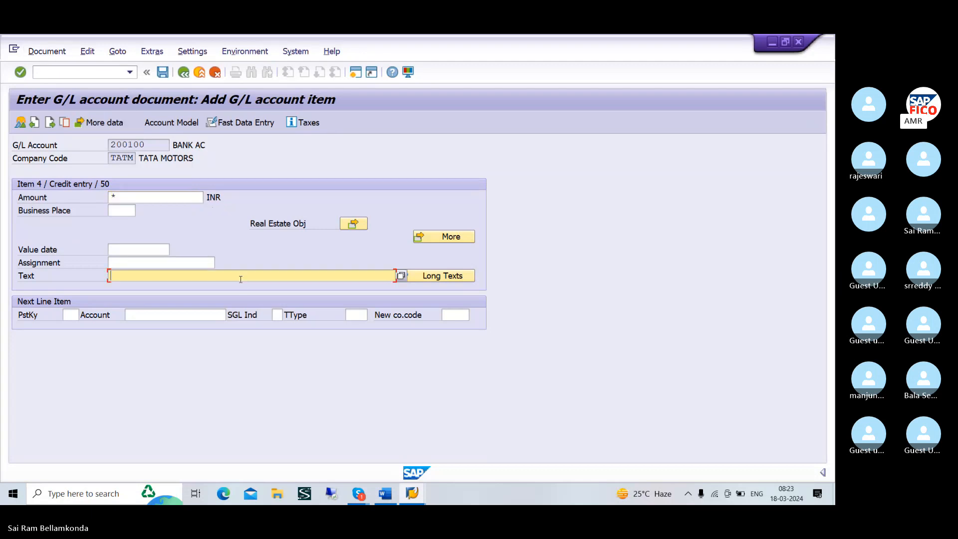
text(+)
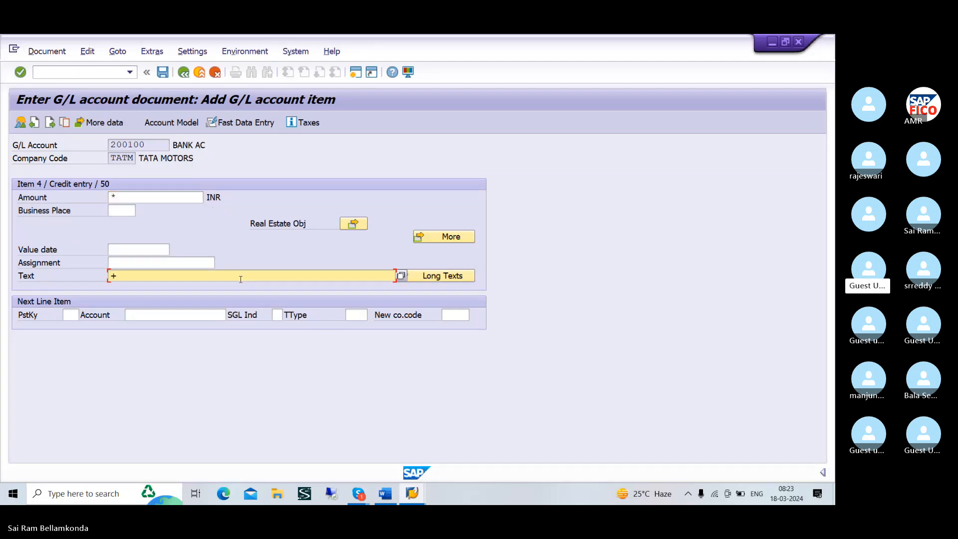
key(Return)
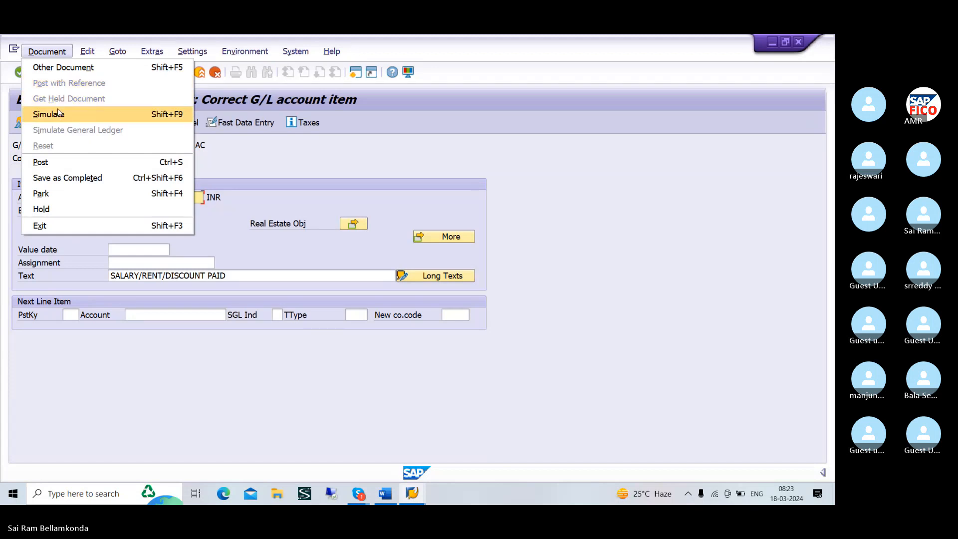
Simulate the four-line G/L document and post it
click(58, 114)
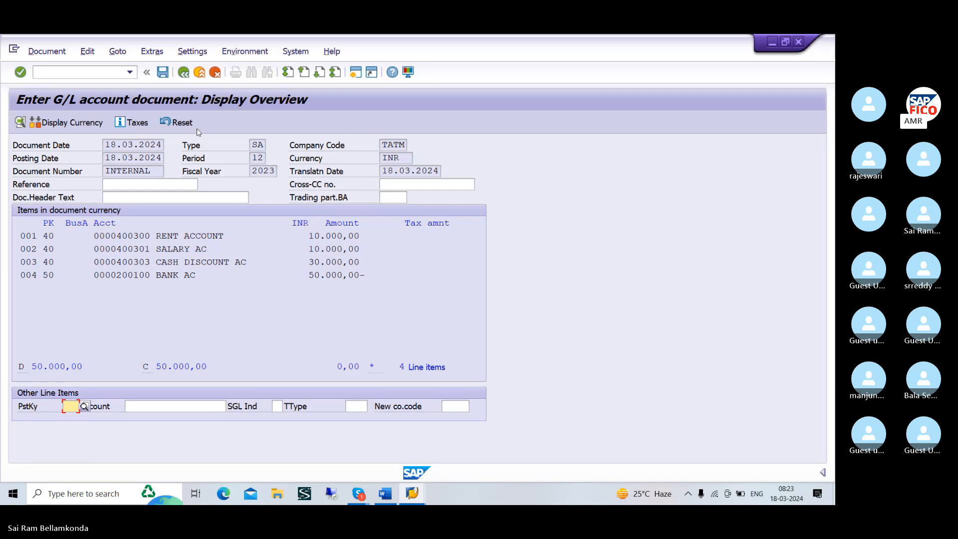
click(165, 75)
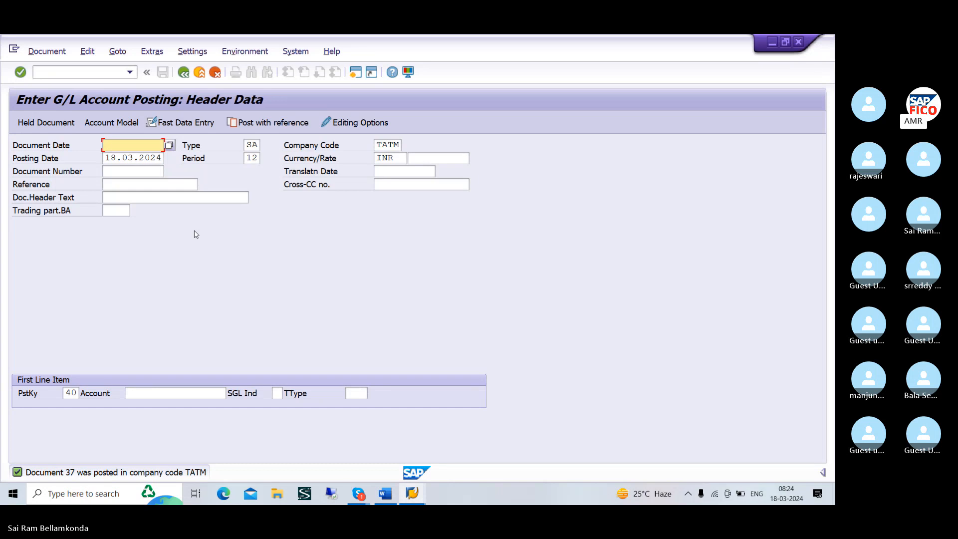
Switch to the Word notes, review the listed salary, rent and commission payments, and return to SAP
key(alt+Tab)
key(Tab)
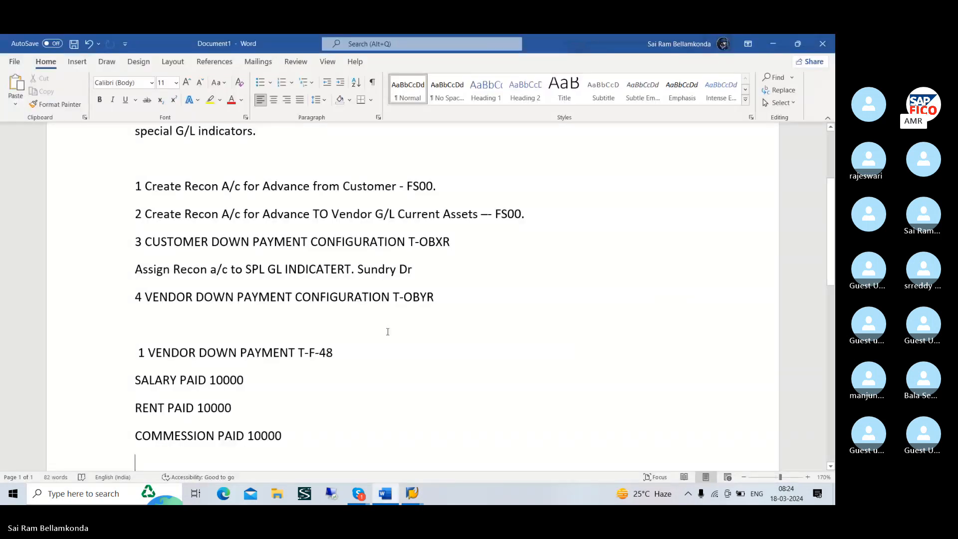
scroll(388, 331, down, 2)
key(alt+Tab)
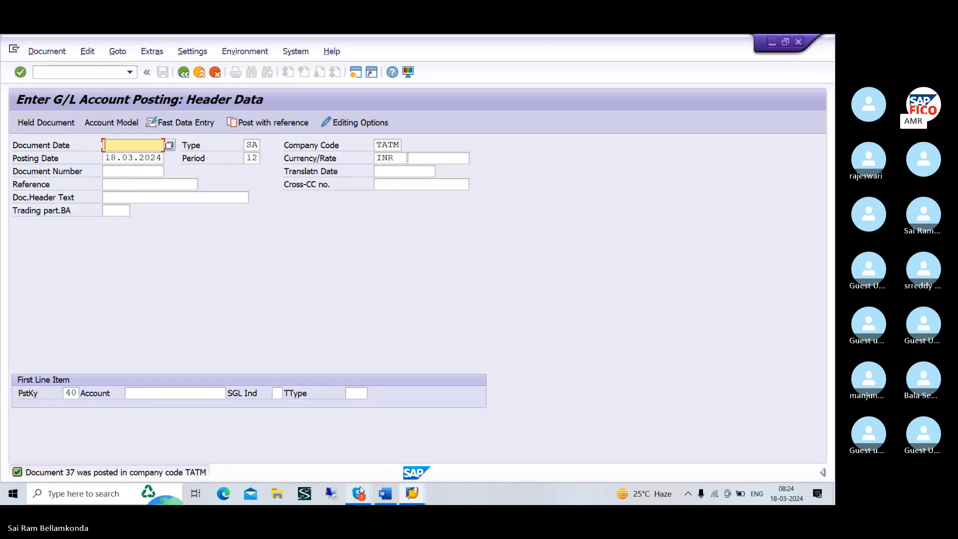
Switch to the Skype meeting and check its recent chat messages, briefly unmuting the microphone
mouse_move(360, 486)
click(348, 463)
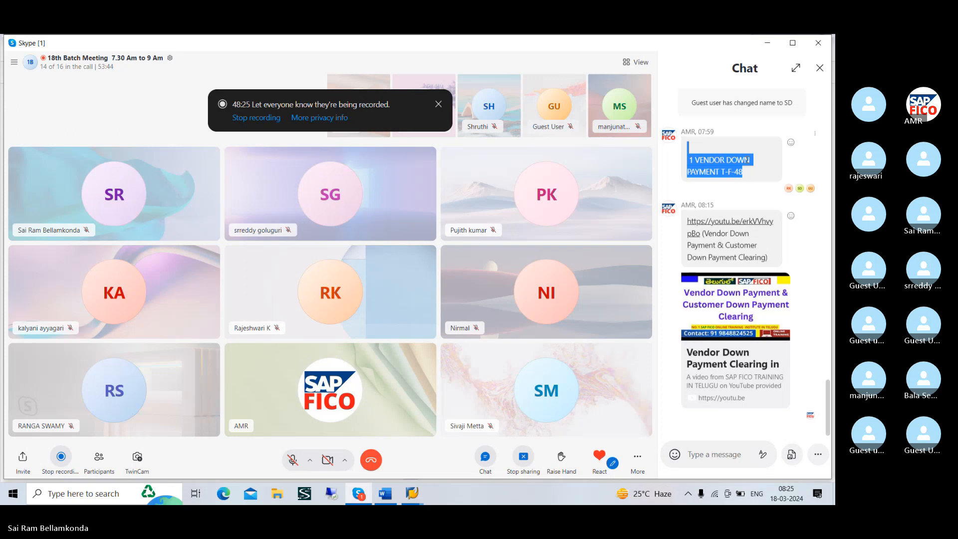
scroll(747, 160, up, 1)
scroll(747, 162, down, 1)
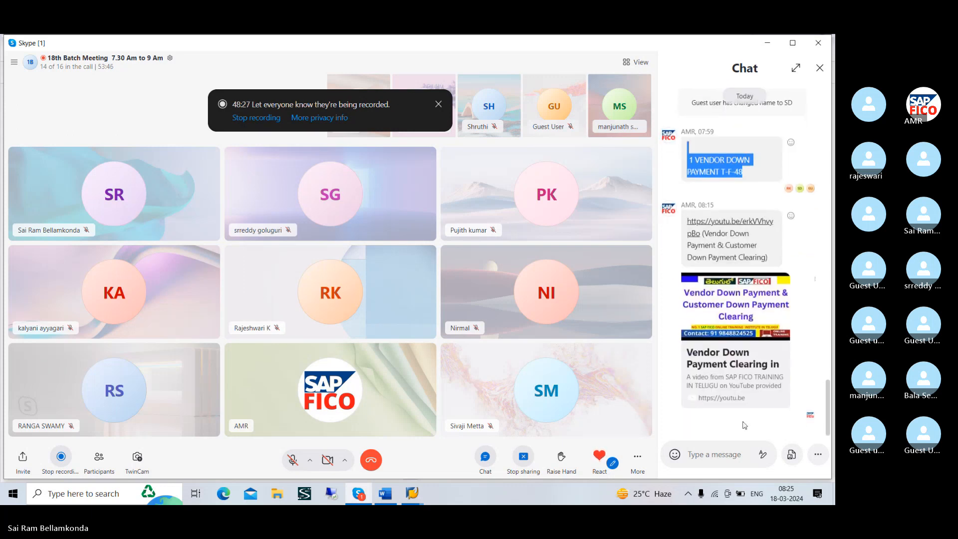
click(725, 464)
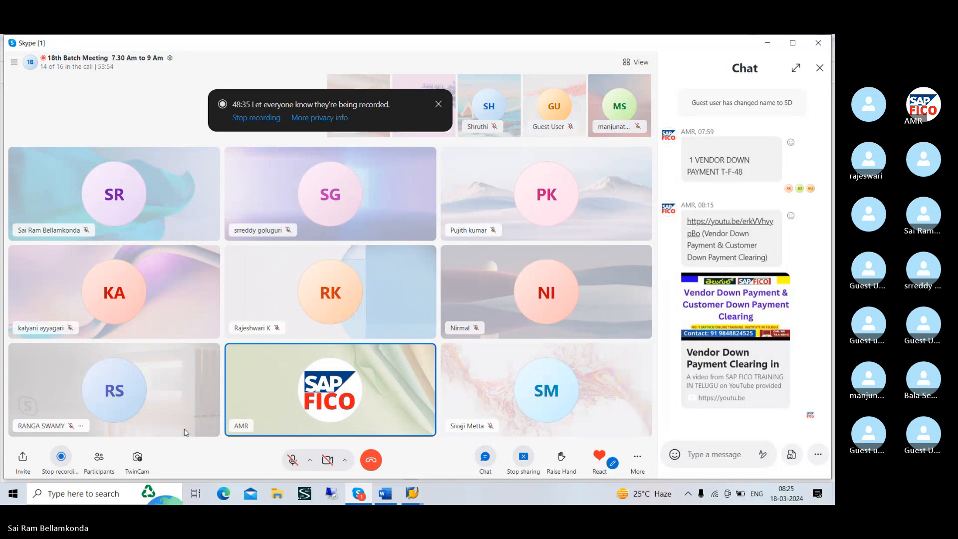
click(294, 456)
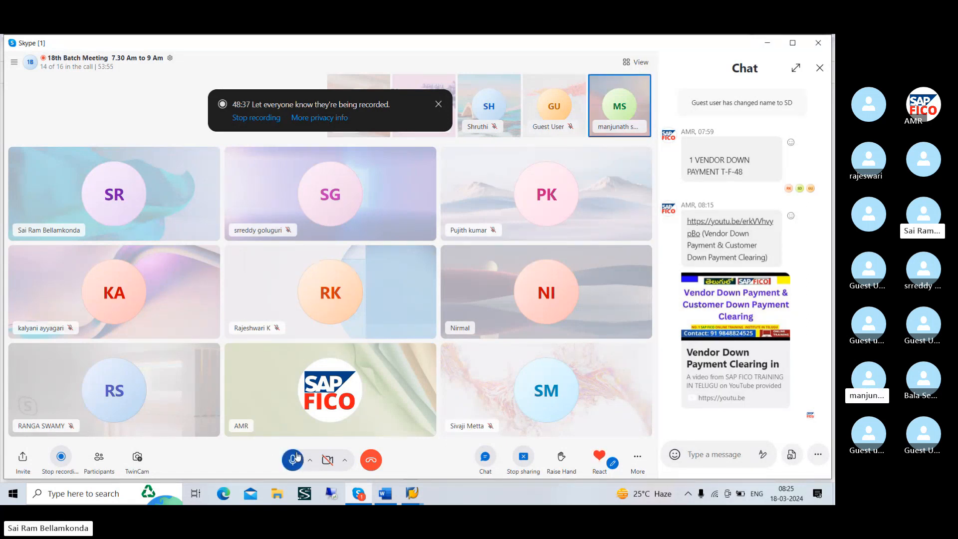
click(293, 457)
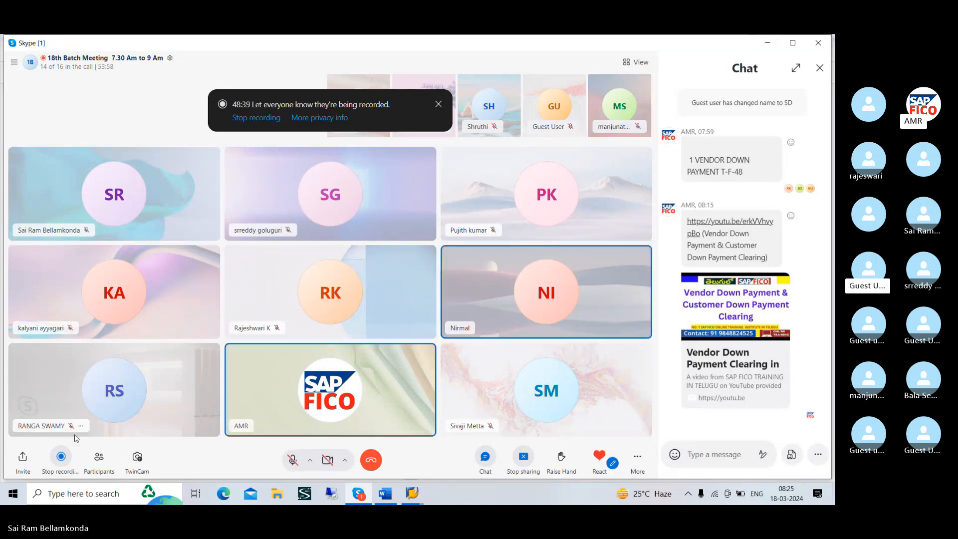